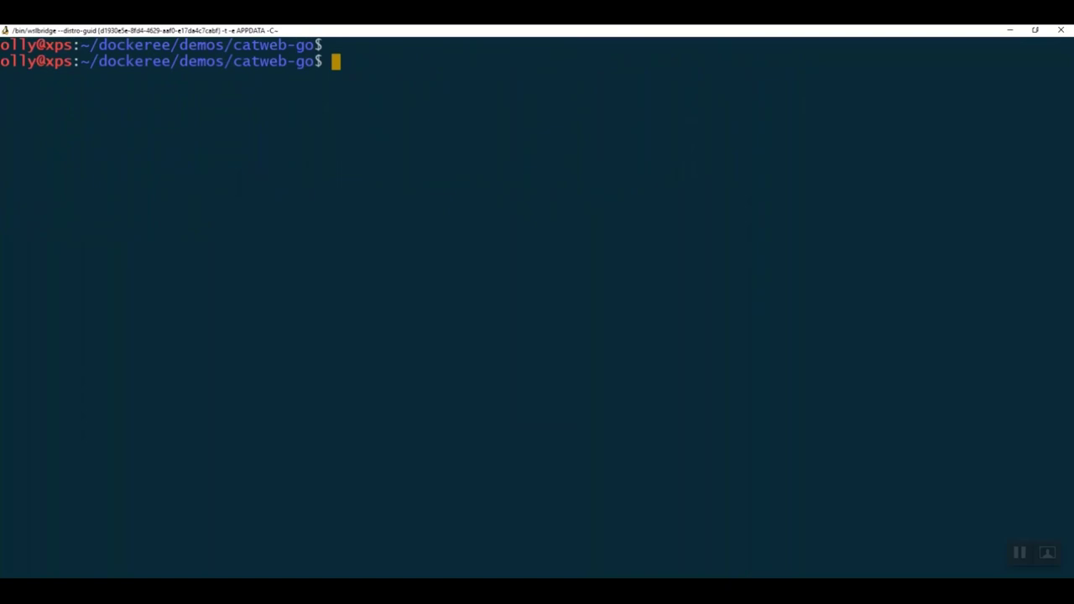
Step: Print docker-compose.yaml with cat, select its YAML contents, and return to the UCP dashboard
text(cat d)
key(Tab)
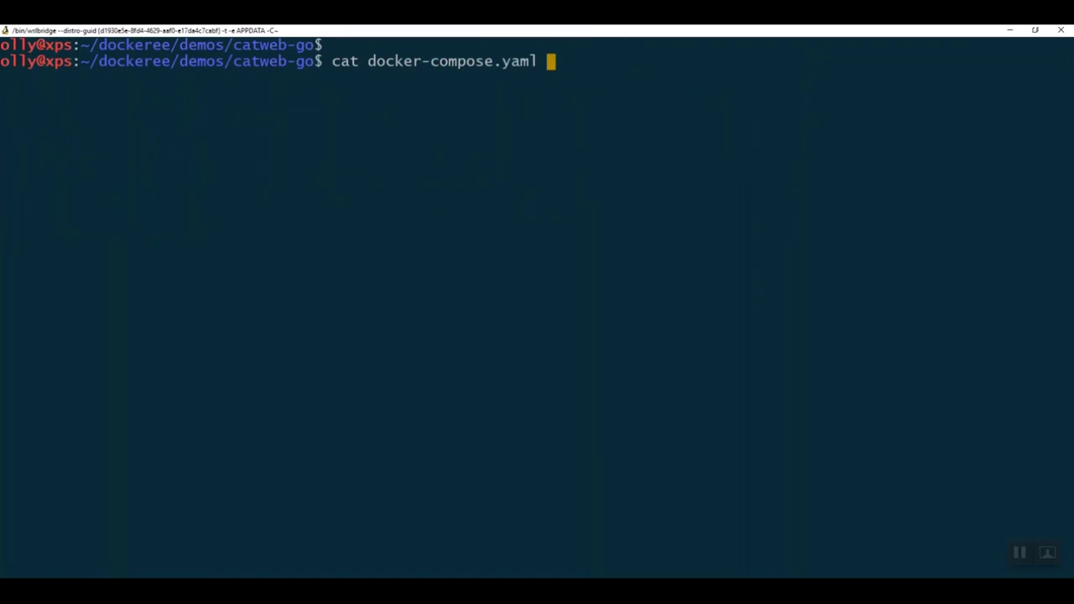
key(Return)
drag(191, 206, 3, 76)
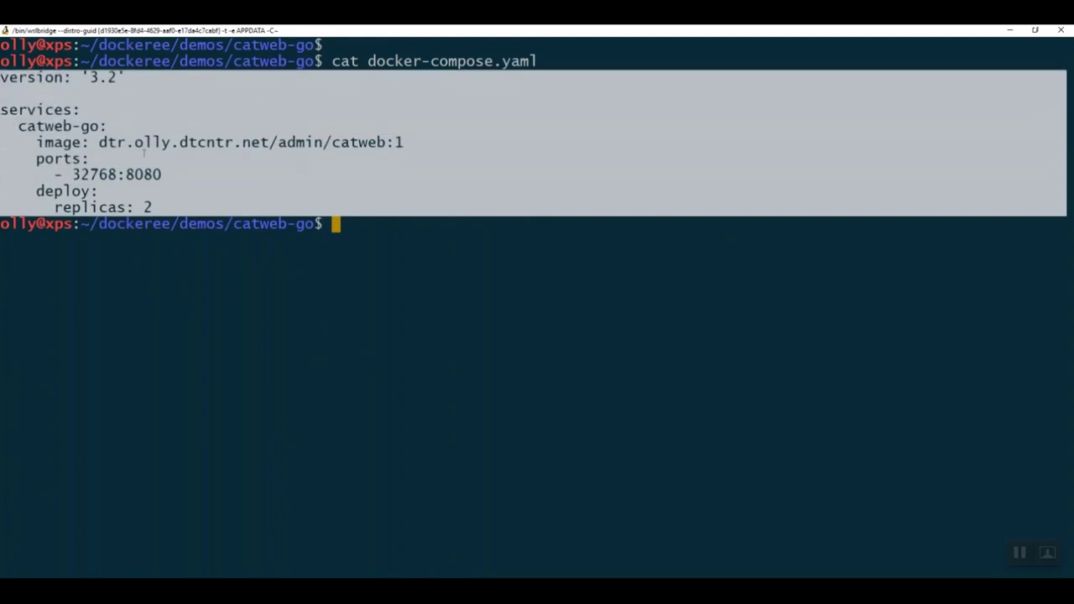
key(alt+Tab)
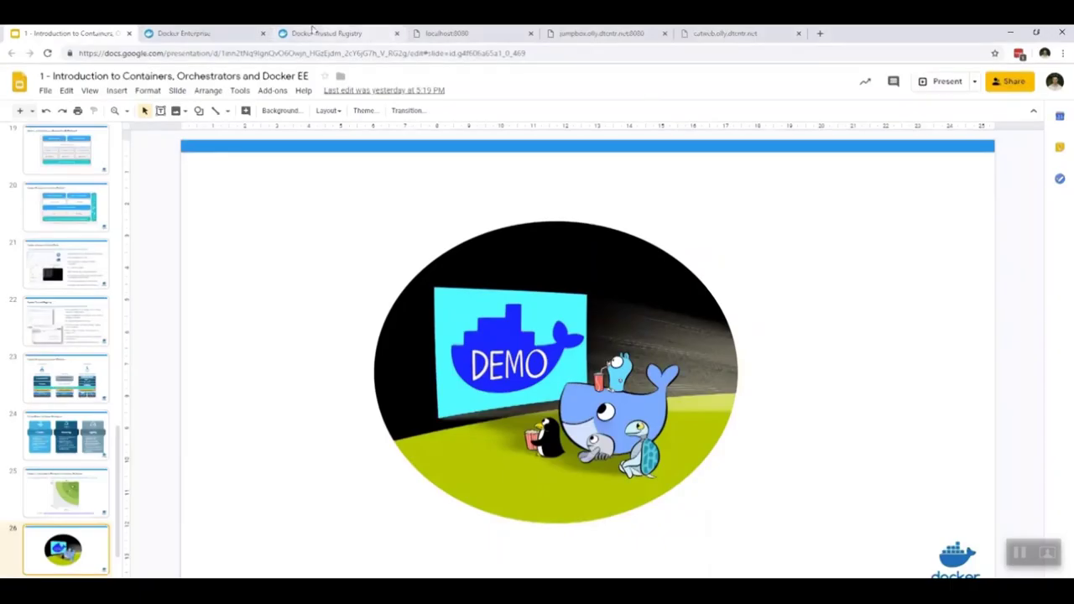
click(202, 31)
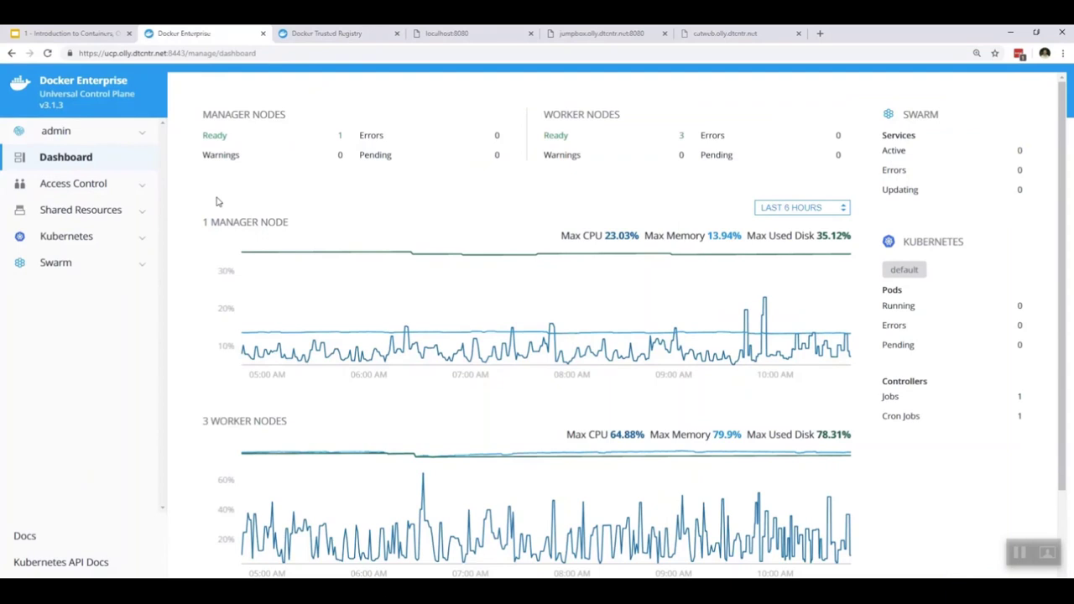
Step: Open the Stacks list under Shared Resources and begin creating a new stack
click(142, 216)
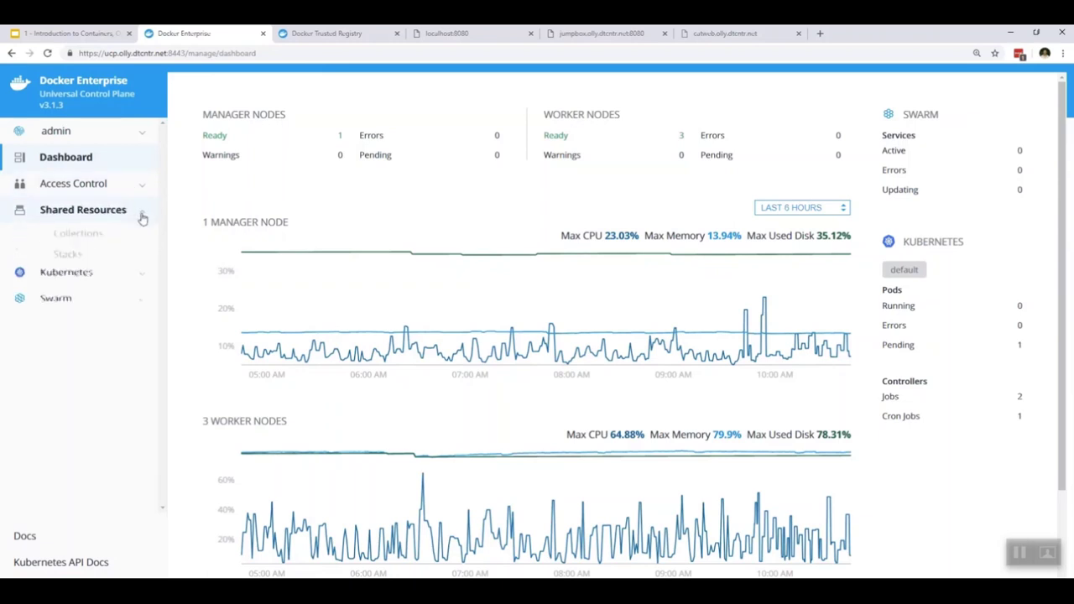
click(101, 255)
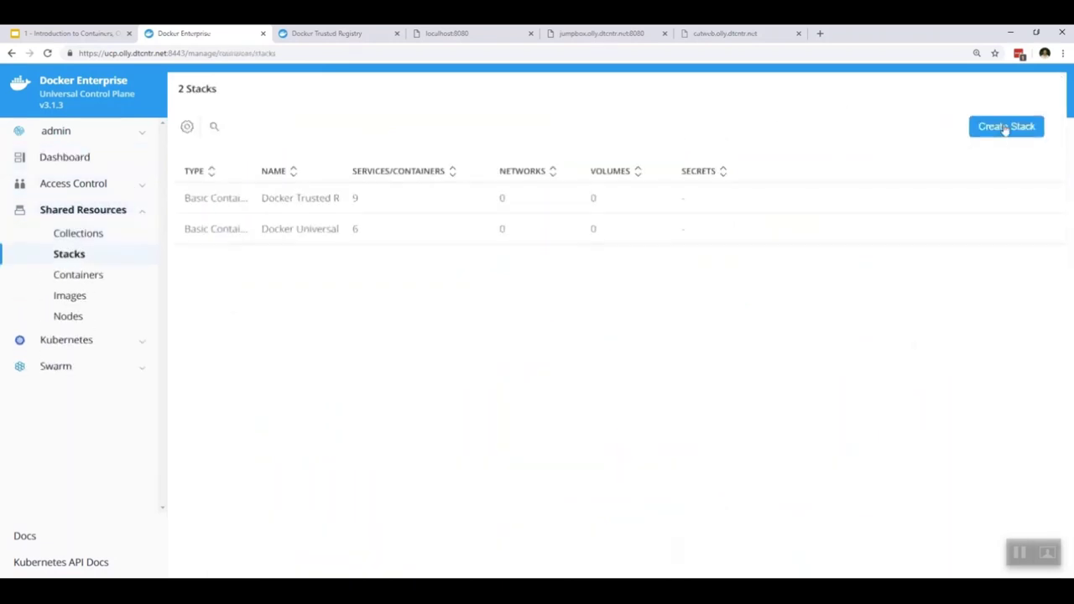
click(1000, 127)
Step: Name the stack webinardemo with Kubernetes Workloads in the default namespace and continue
text(webian)
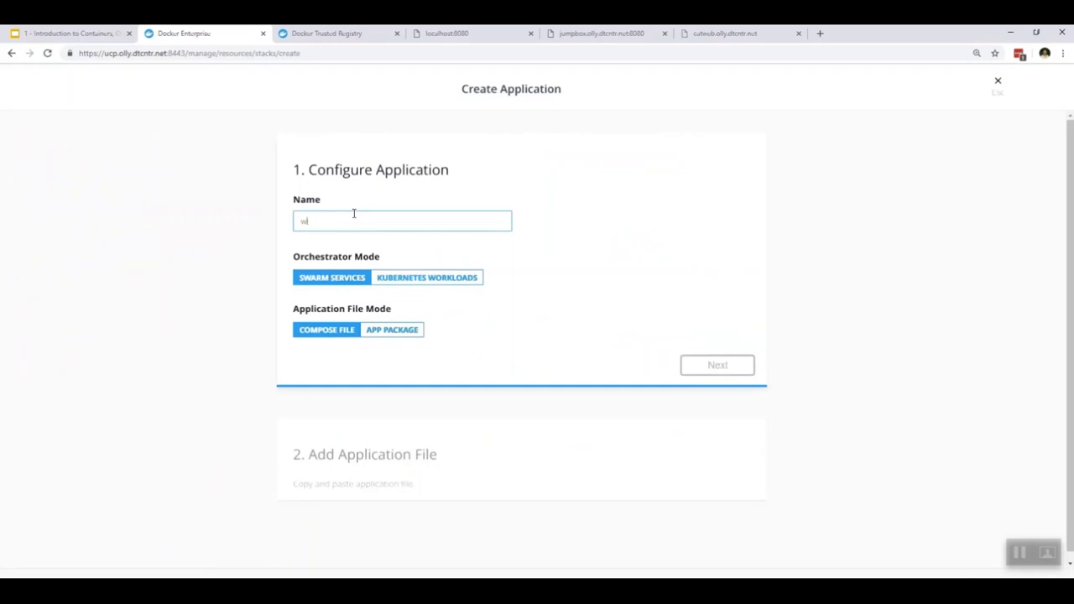
key(BackSpace)
key(BackSpace)
text(nardemo)
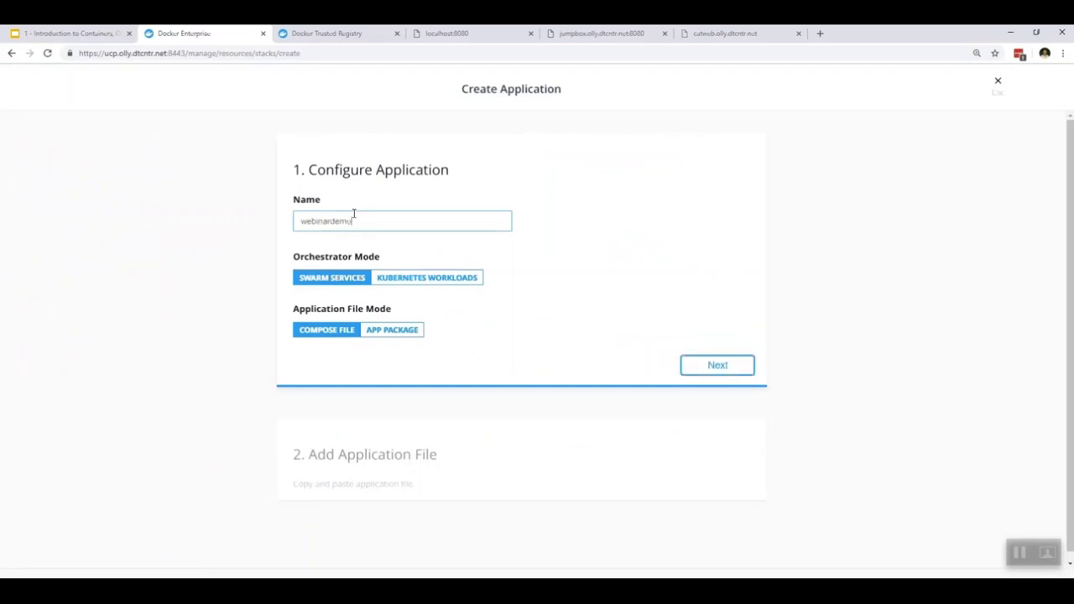
click(422, 281)
click(416, 333)
click(409, 357)
click(713, 425)
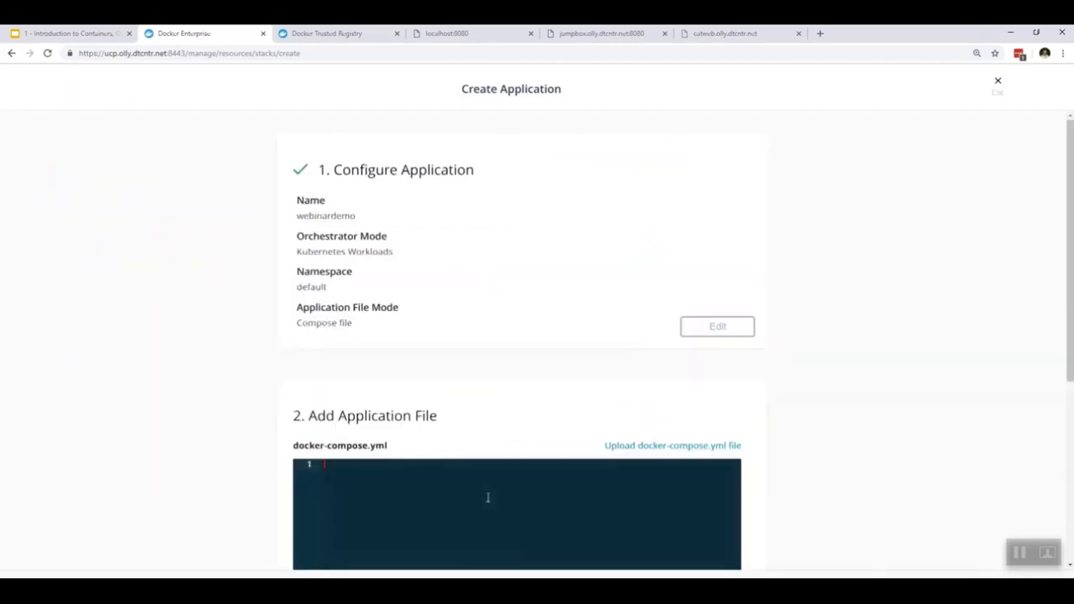
Step: Review the compose file's catweb image, 32768:8080 port mapping and replicas, then open the new stack
scroll(490, 412, down, 1)
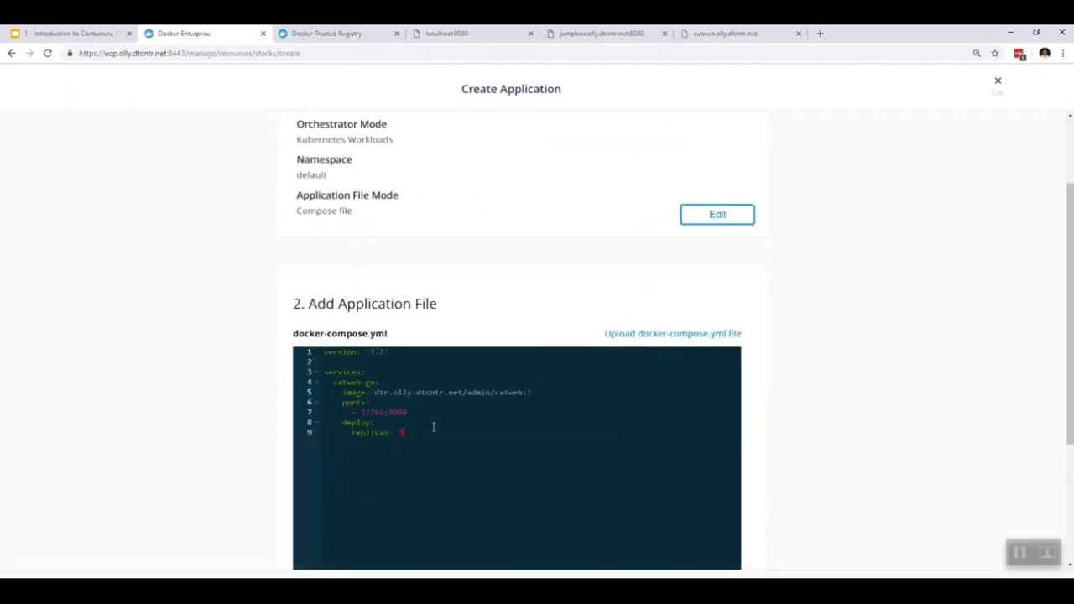
click(544, 396)
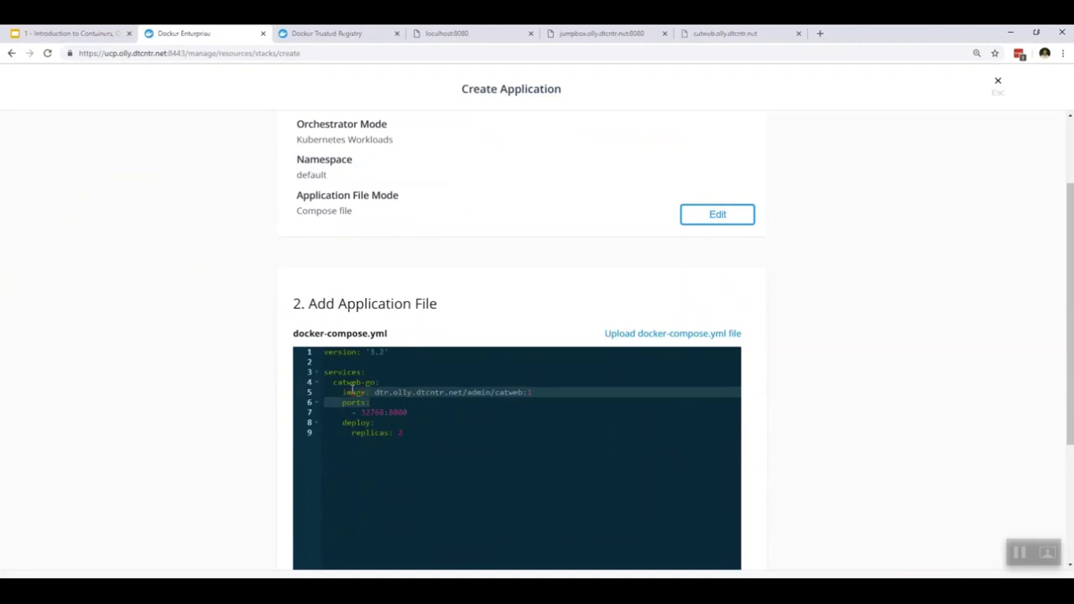
click(363, 404)
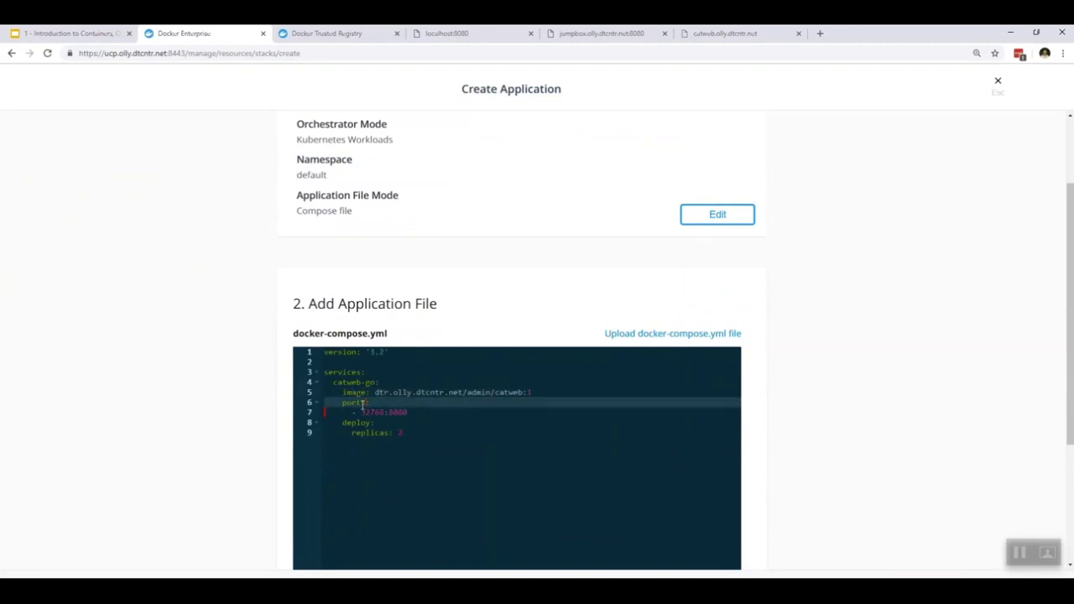
drag(411, 412, 276, 417)
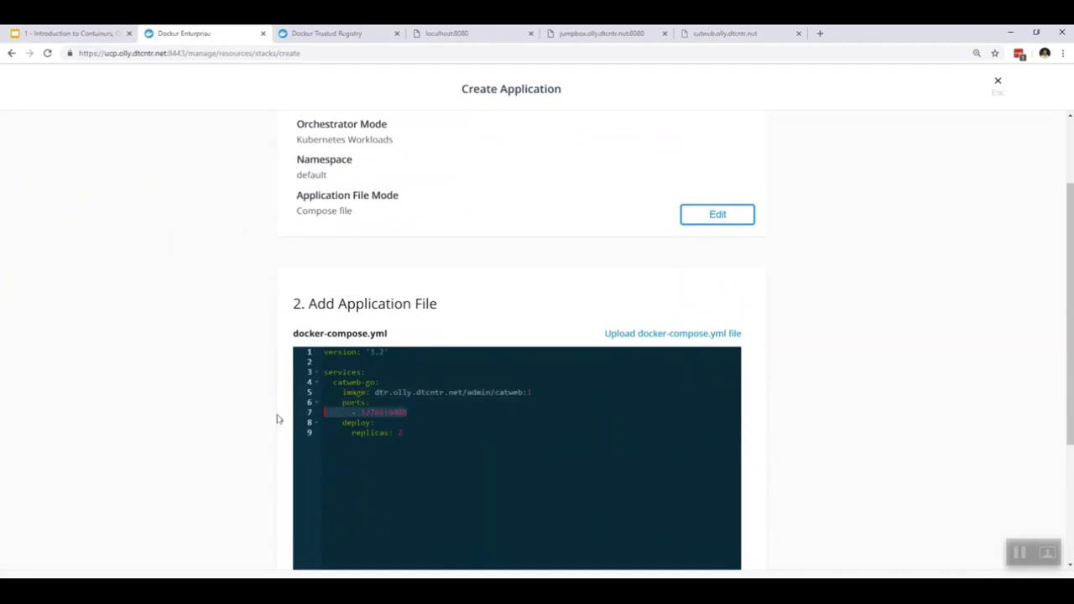
double_click(375, 430)
click(384, 433)
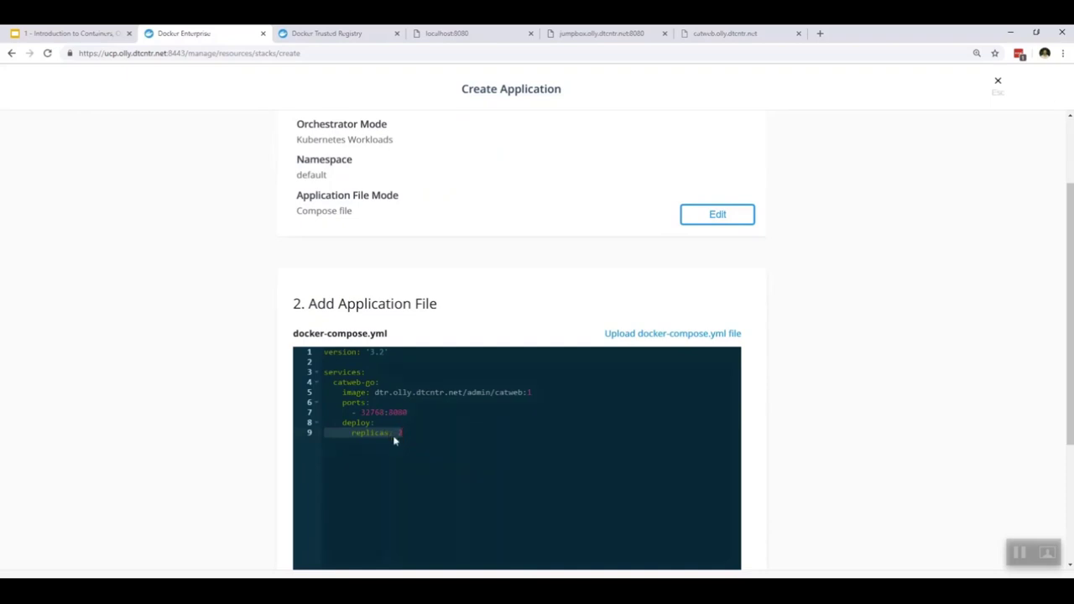
click(410, 394)
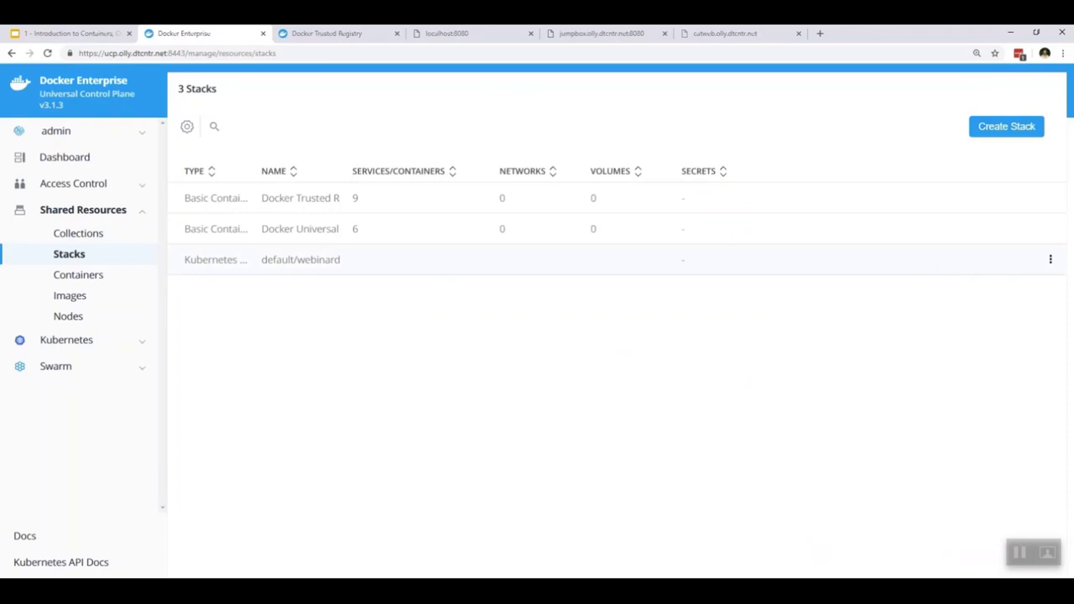
click(277, 260)
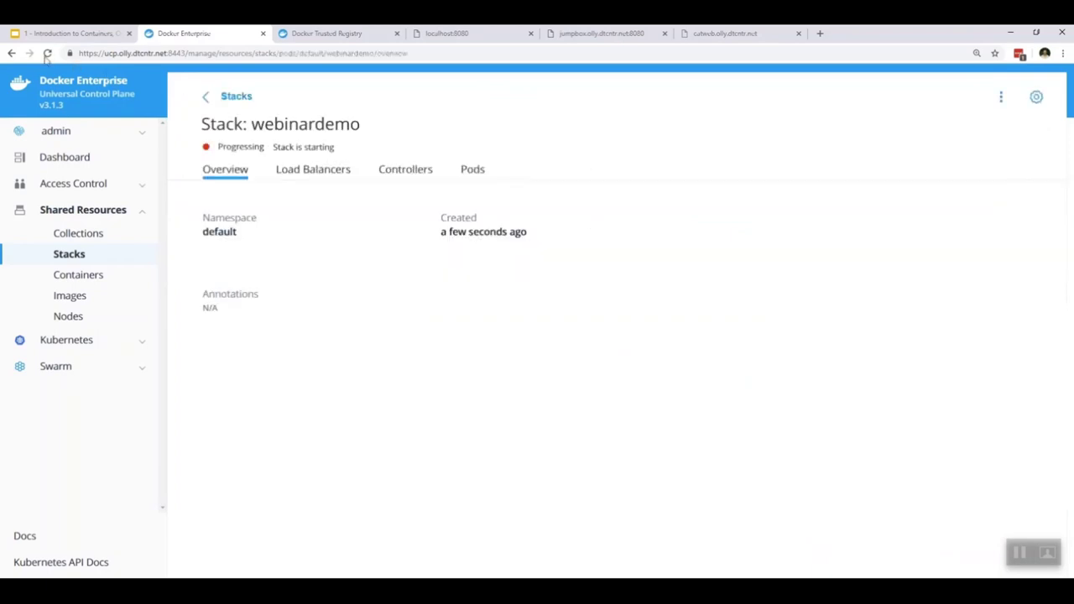
Step: Check the stack's controllers and pods, confirming the first catweb-go pod shows ErrImagePull
click(384, 172)
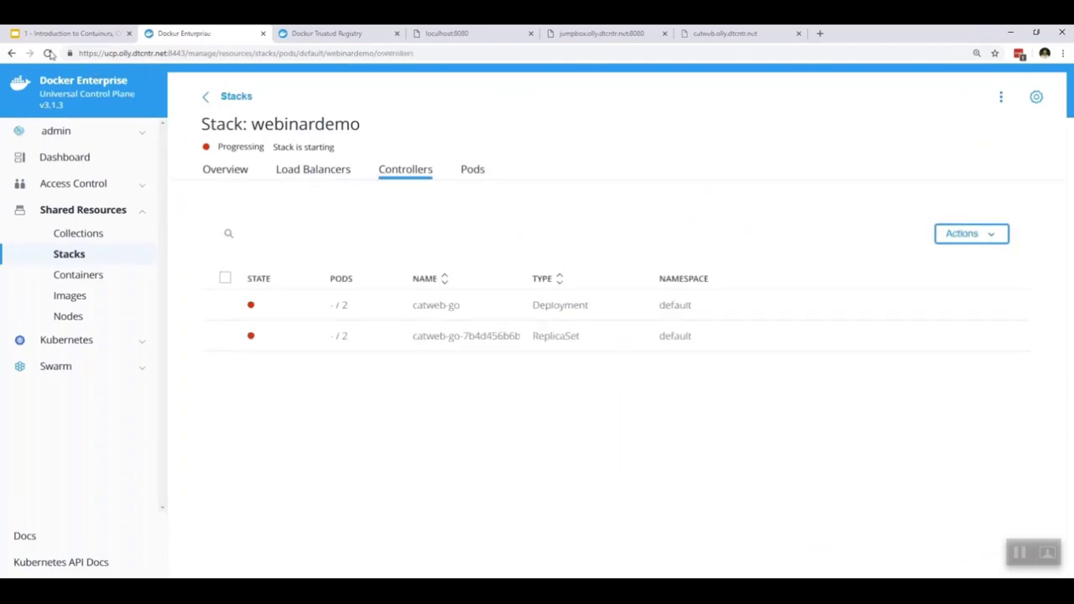
click(49, 54)
click(474, 174)
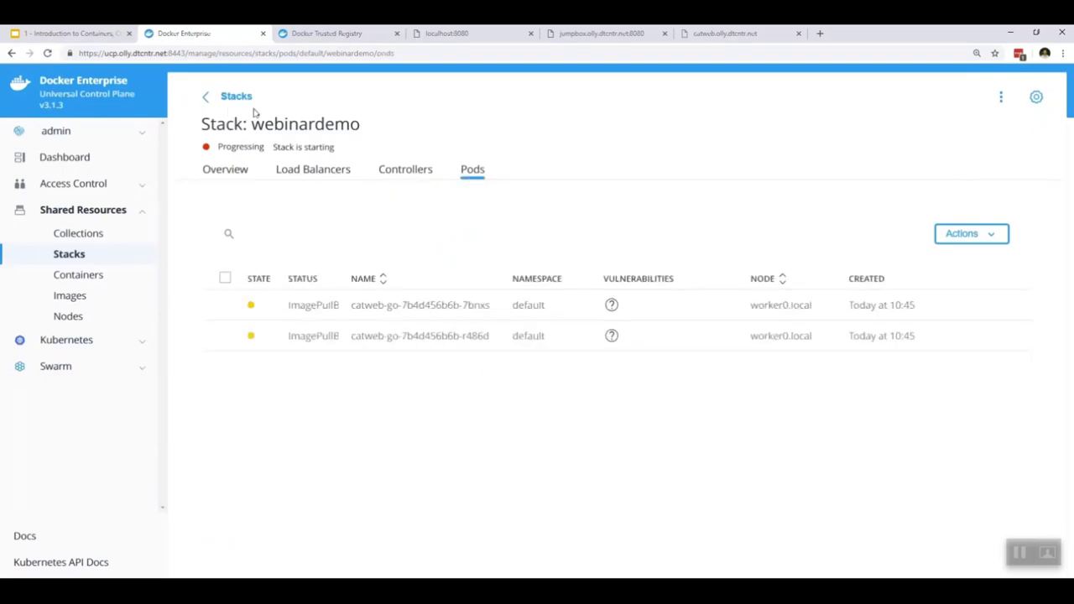
click(329, 309)
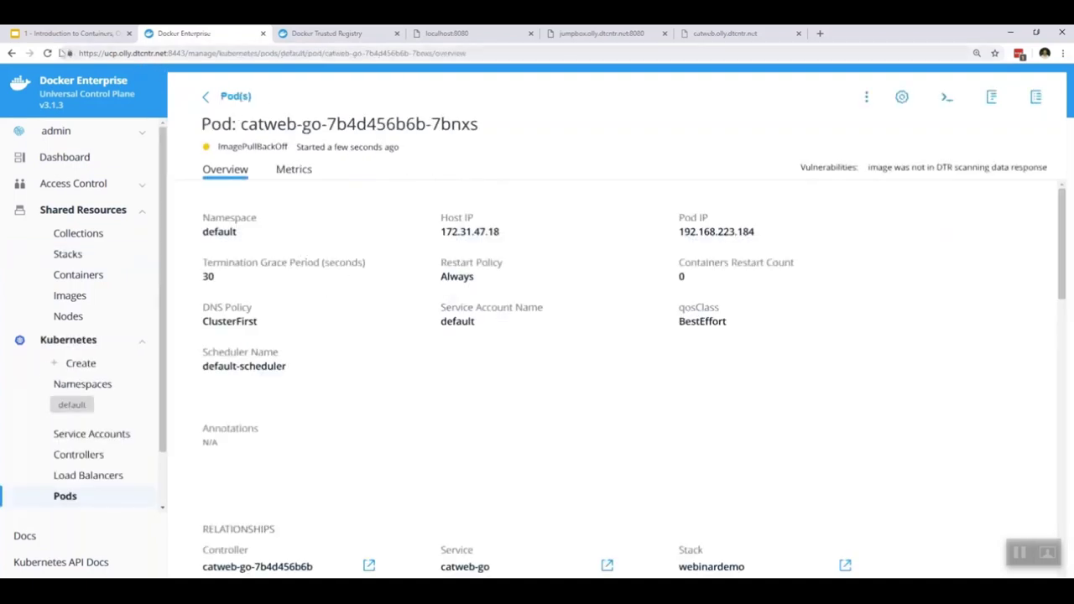
click(47, 53)
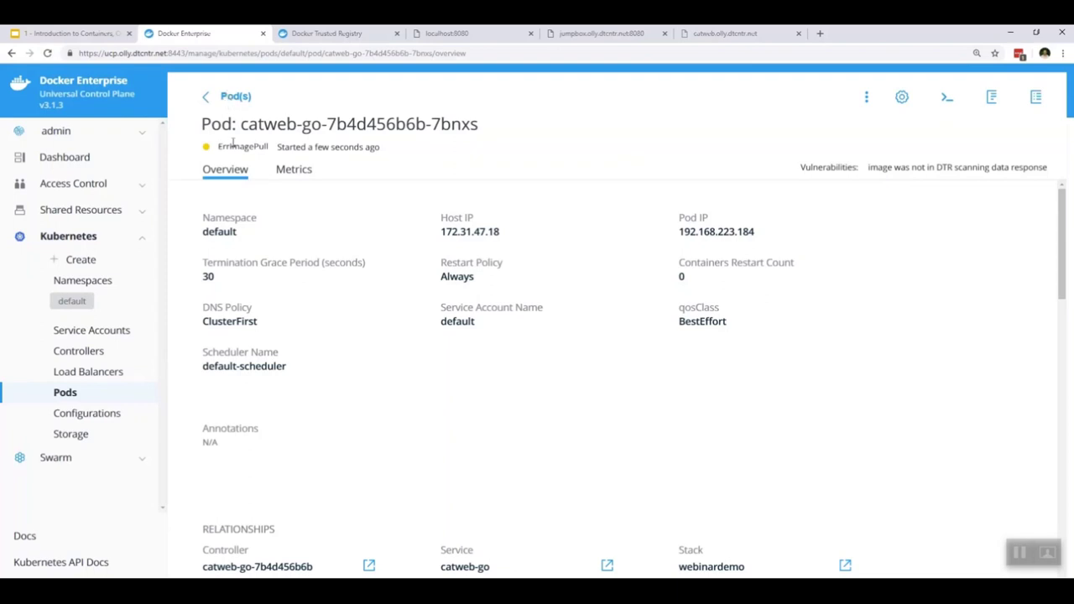
double_click(233, 145)
click(227, 96)
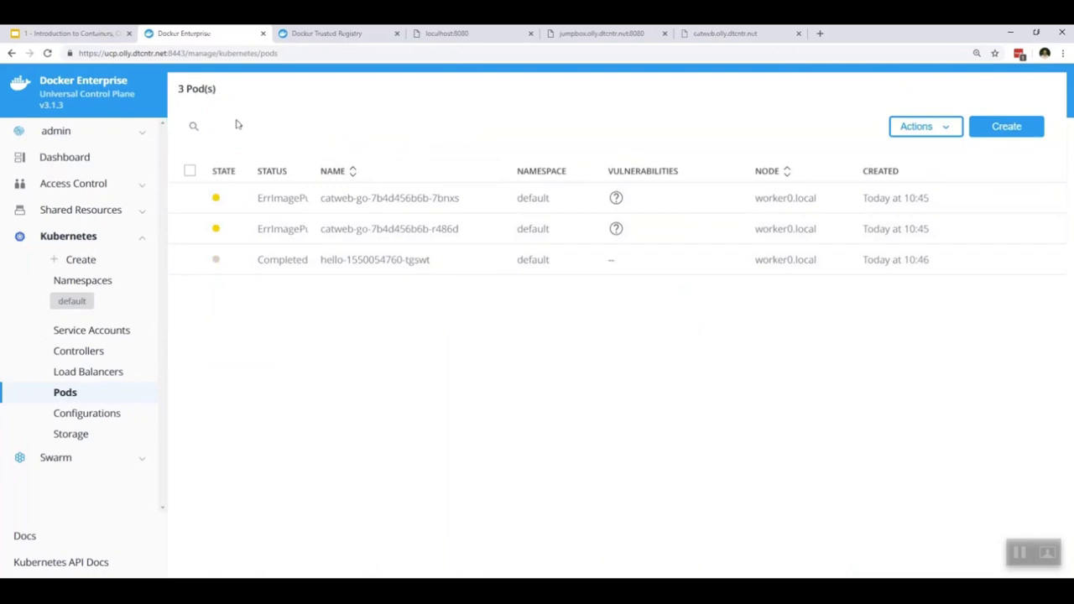
Step: Reopen the webinardemo stack from Shared Resources > Stacks, then move to Google Slides
click(78, 210)
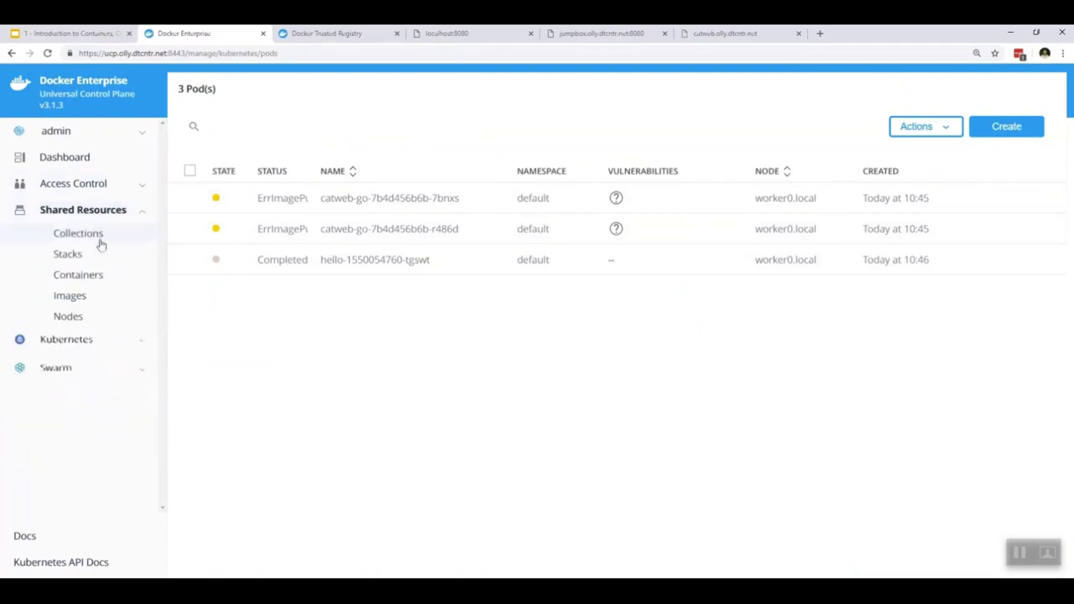
click(94, 254)
click(418, 259)
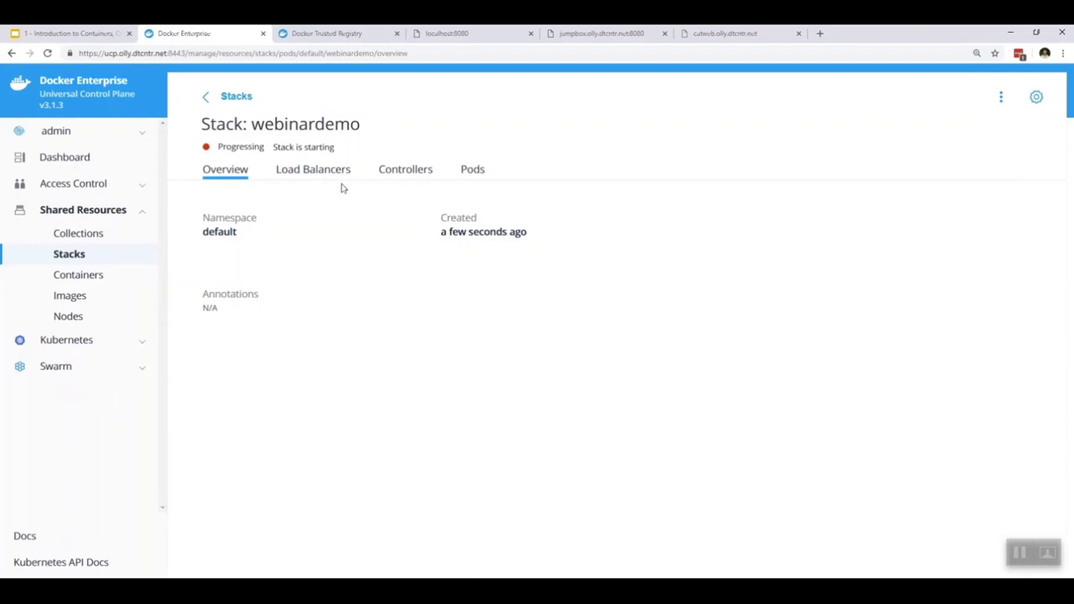
click(33, 28)
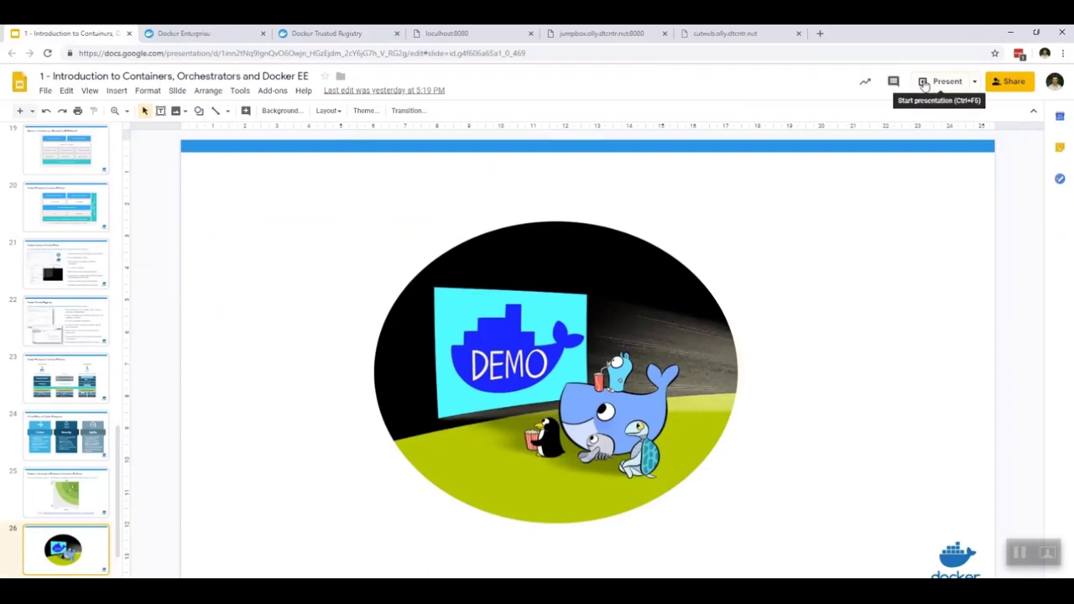
Step: Present the Google Slides deck full screen and advance two slides to the closing slide
click(924, 84)
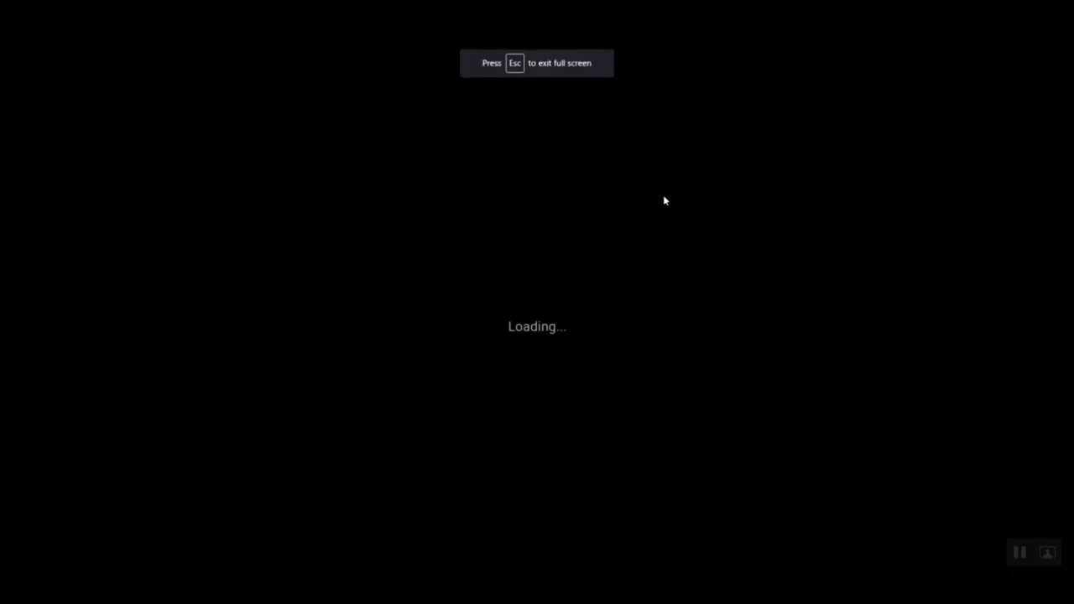
key(Right)
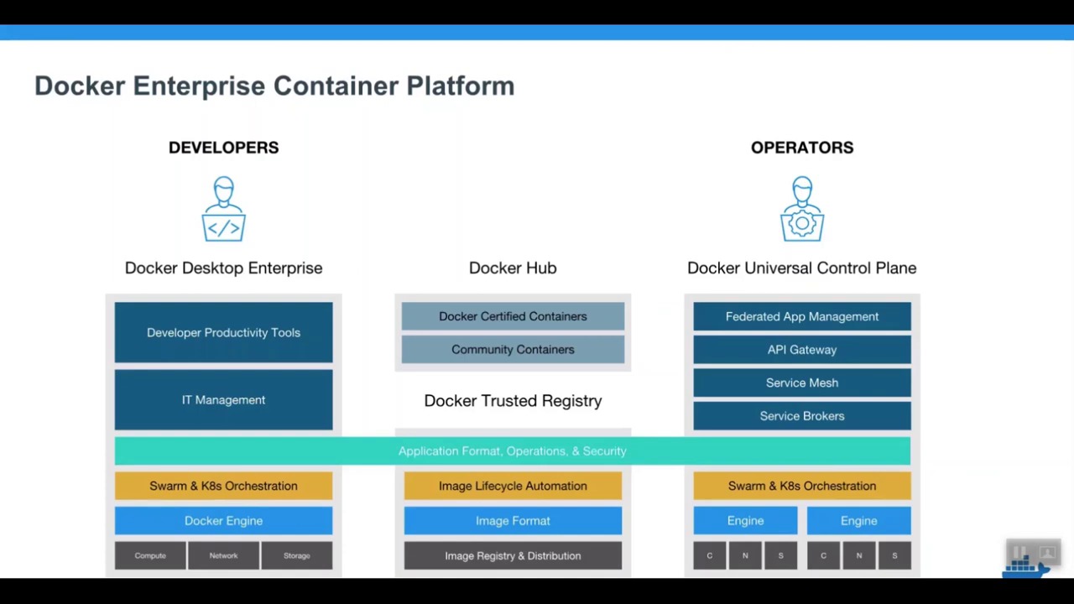
key(Right)
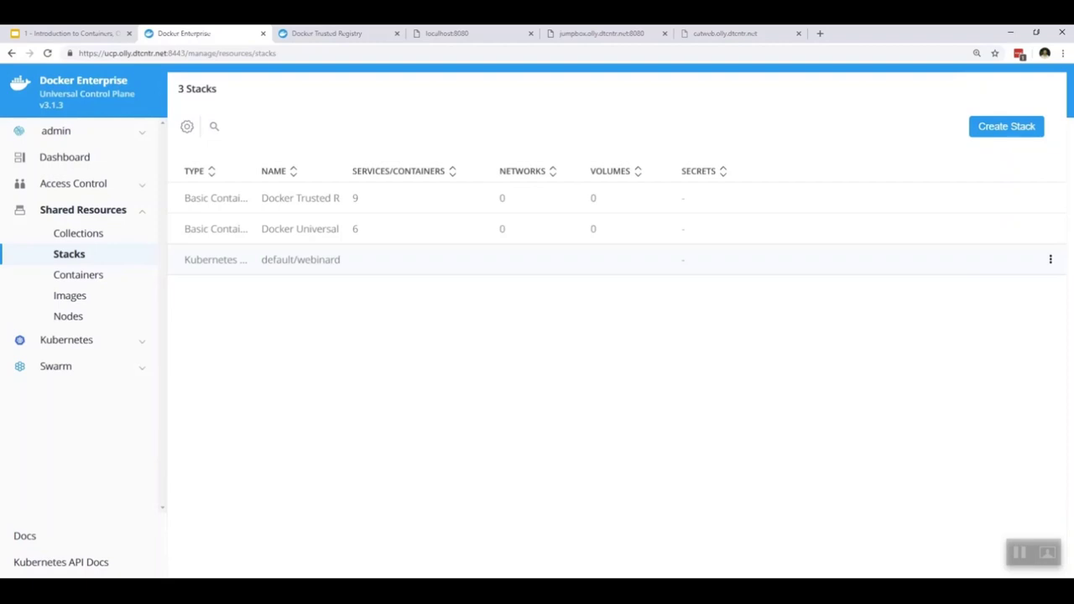
Step: Inspect webinardemo's controllers and pods, confirming pod catweb-go-7b4d456b6b-7bnxs shows ErrImagePull
click(396, 260)
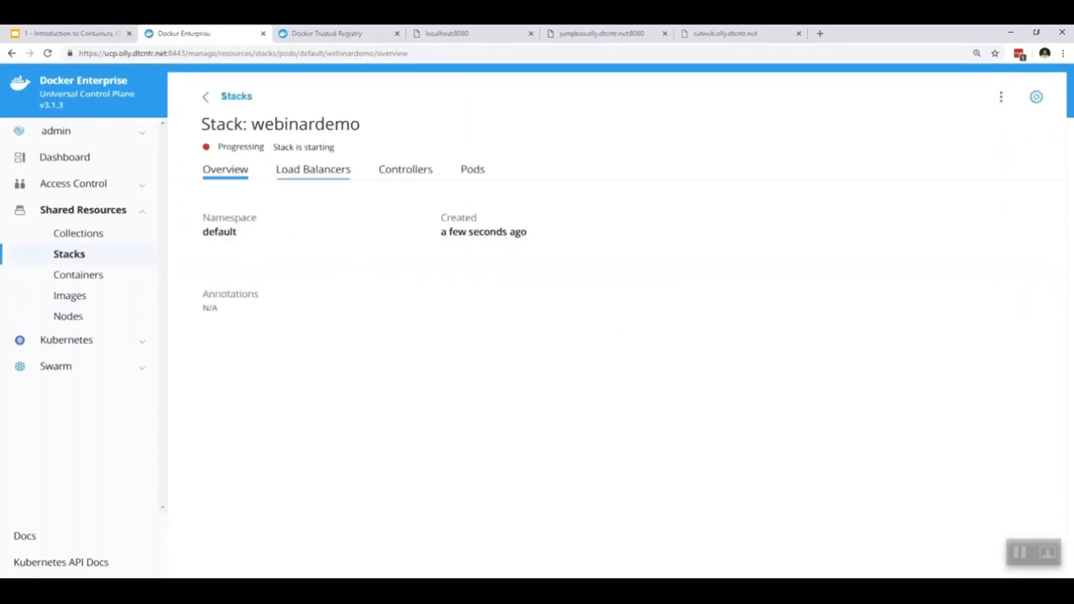
click(384, 172)
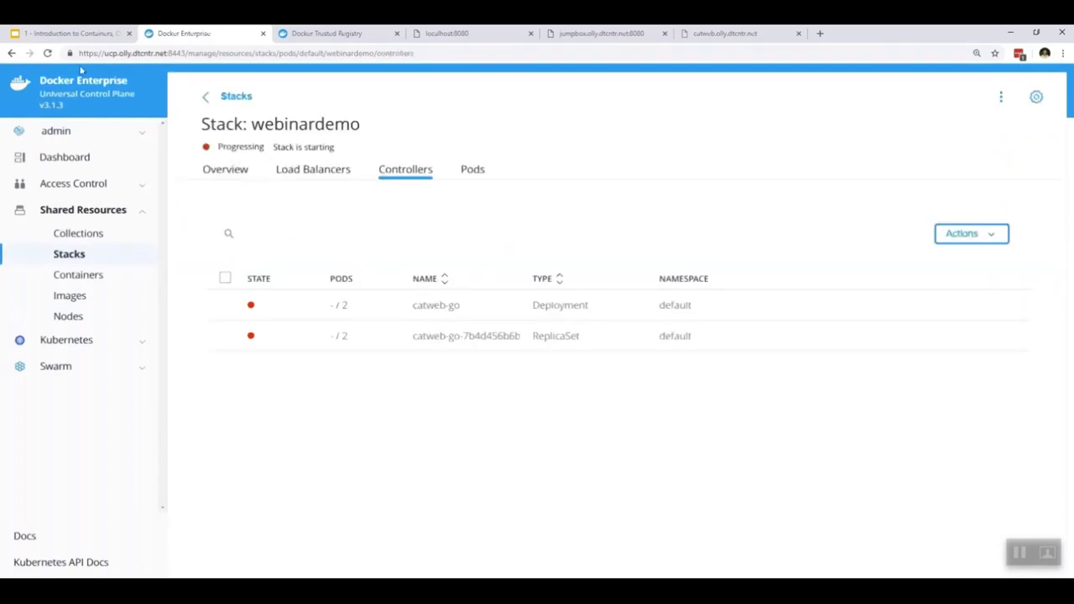
click(47, 53)
click(473, 172)
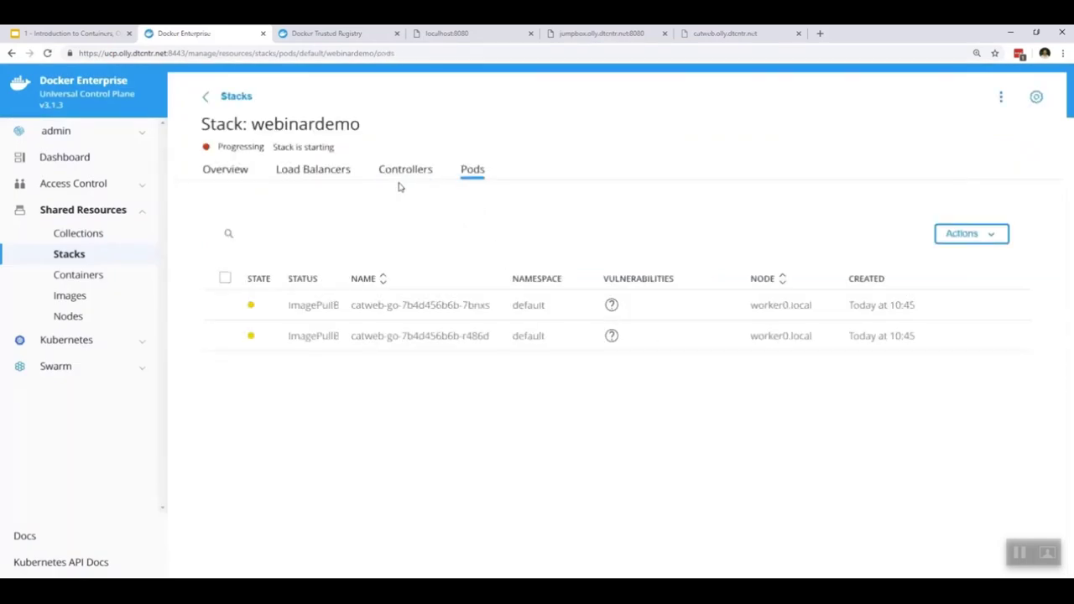
click(329, 299)
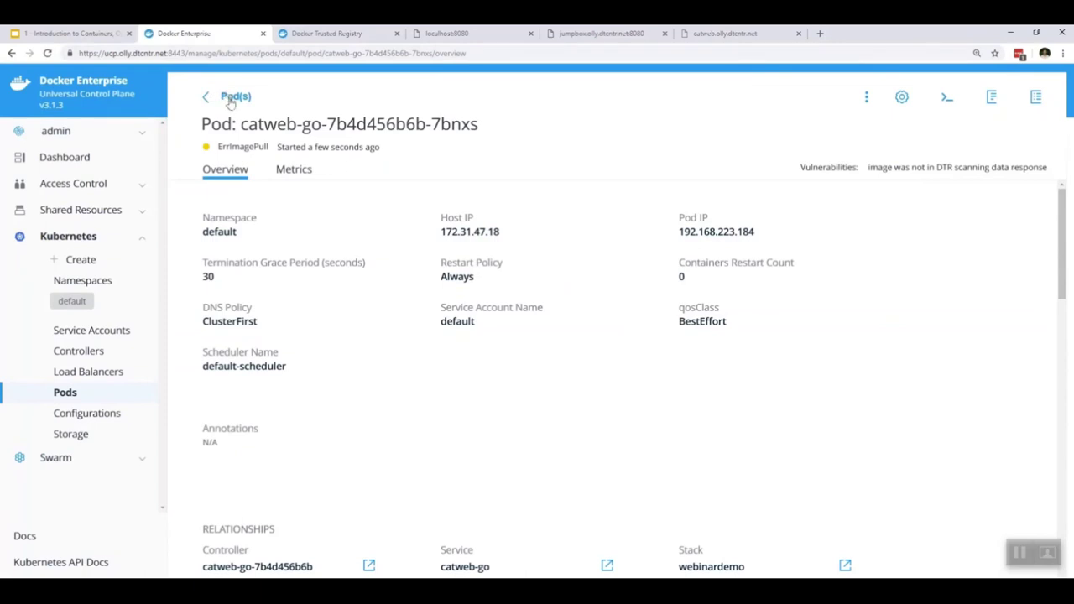
double_click(233, 145)
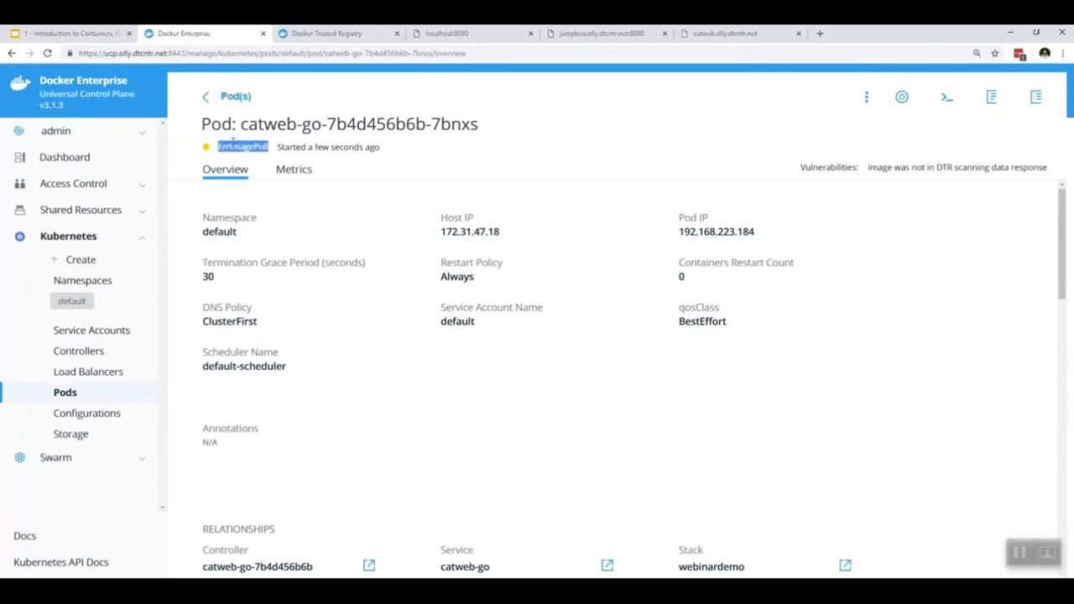
click(233, 95)
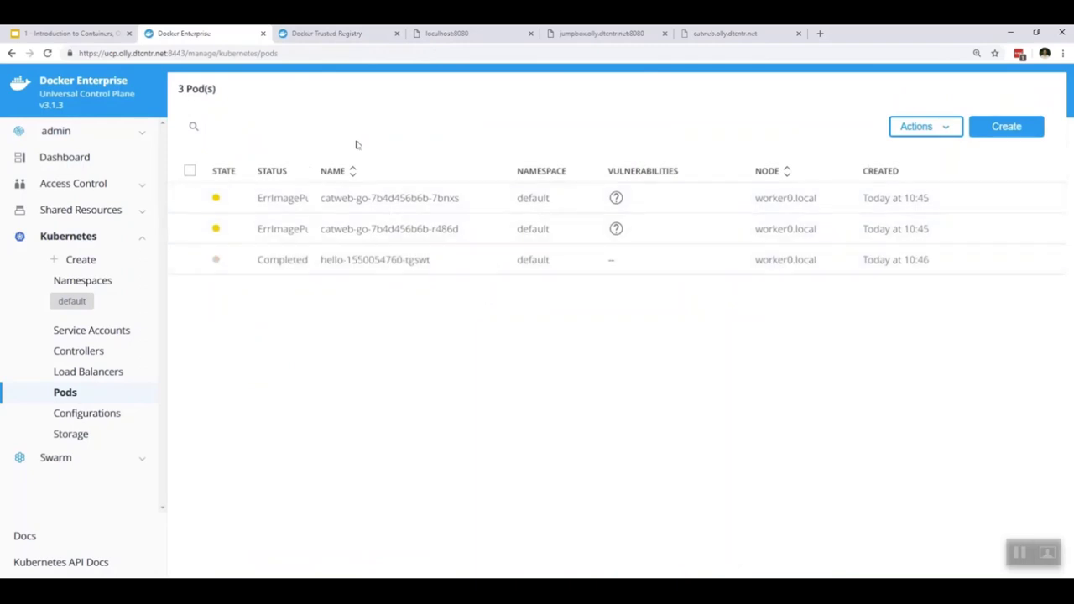
Step: Return to the webinardemo stack overview via Shared Resources > Stacks
click(71, 232)
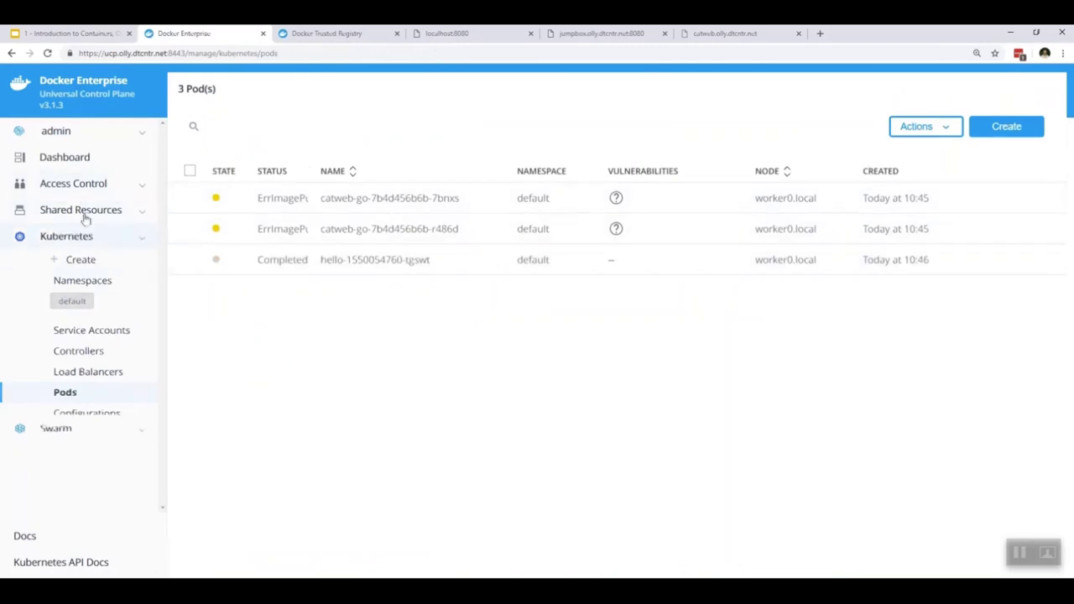
click(85, 213)
click(99, 255)
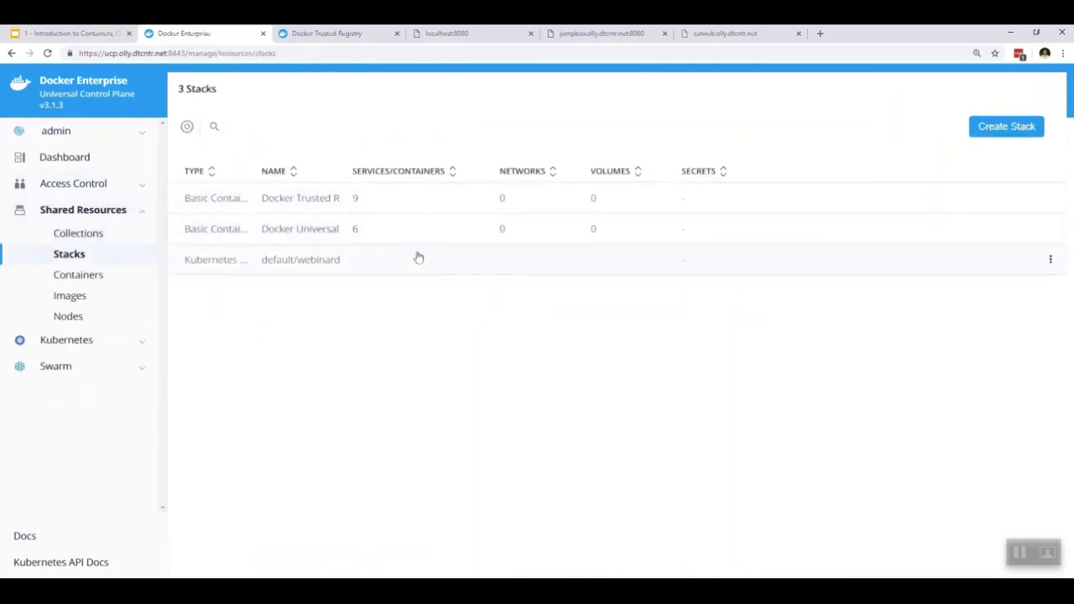
click(418, 259)
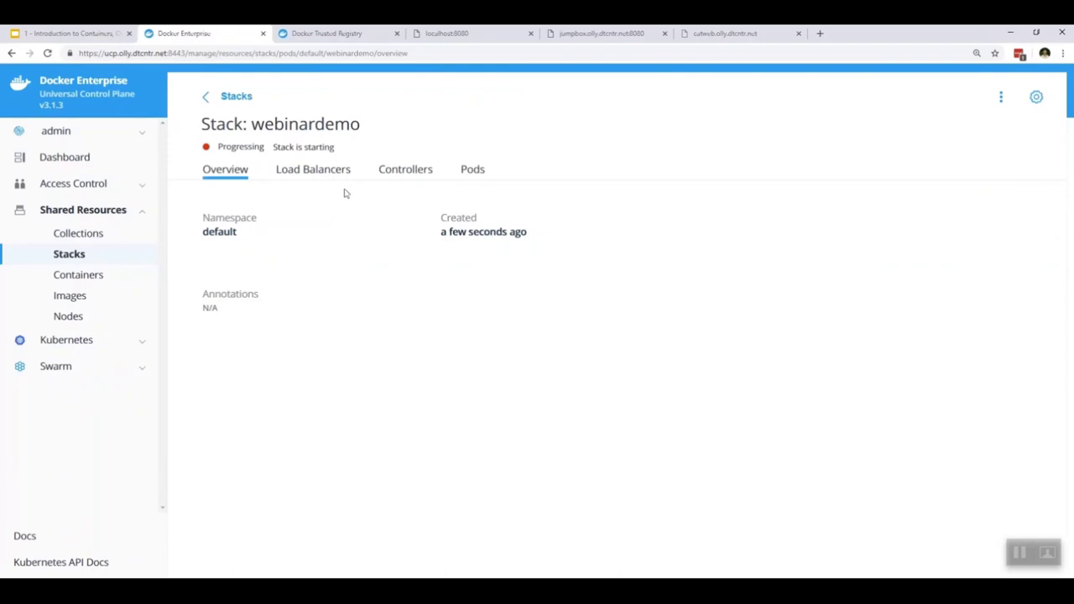
Step: Present the Google Slides deck full screen and advance to the Docker Enterprise Container Platform slide
click(33, 30)
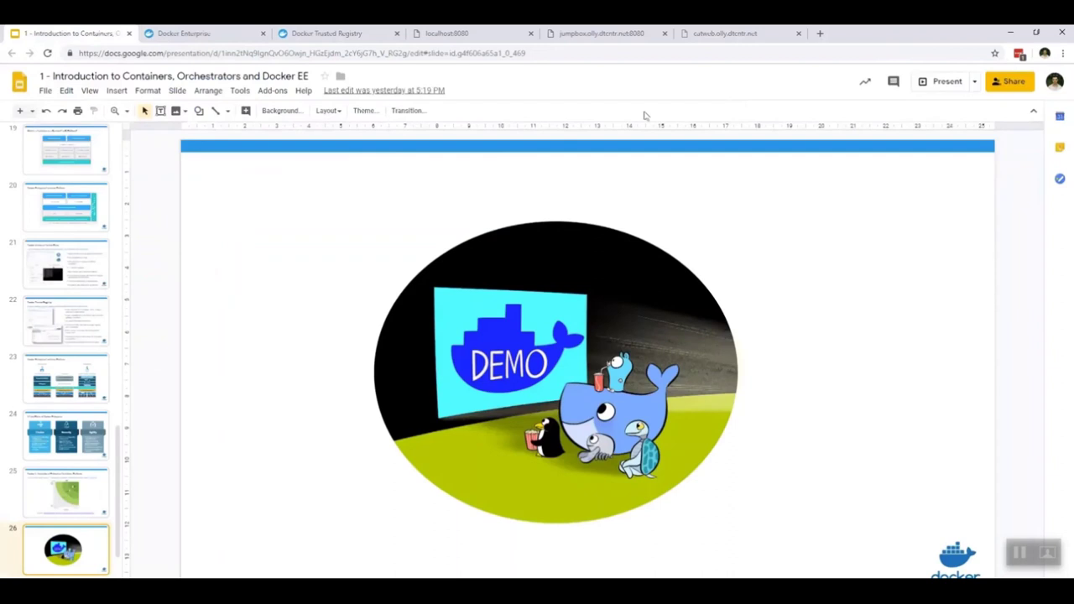
click(924, 83)
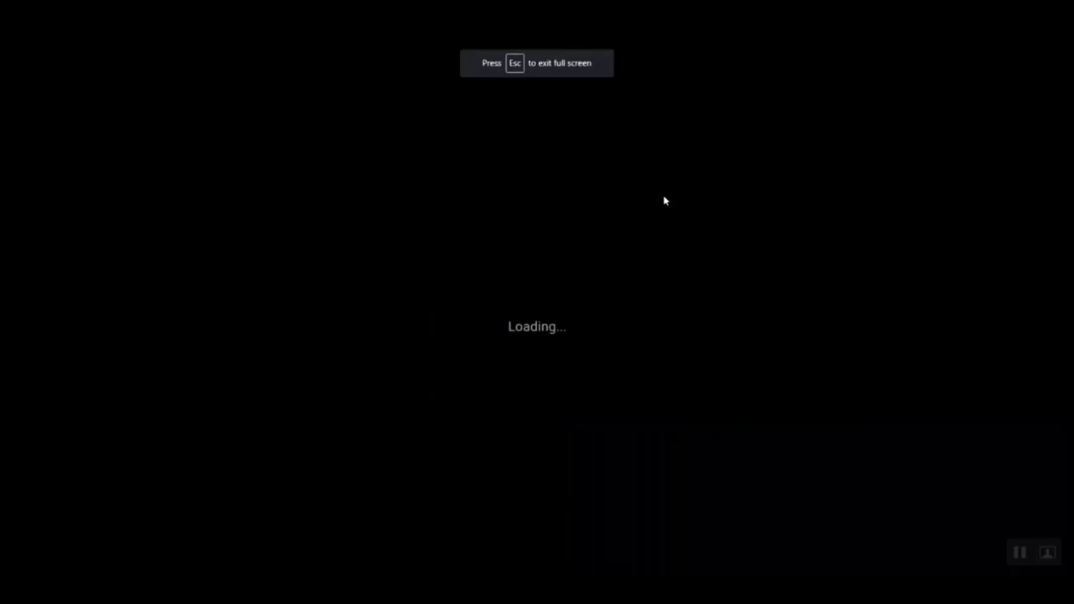
key(Right)
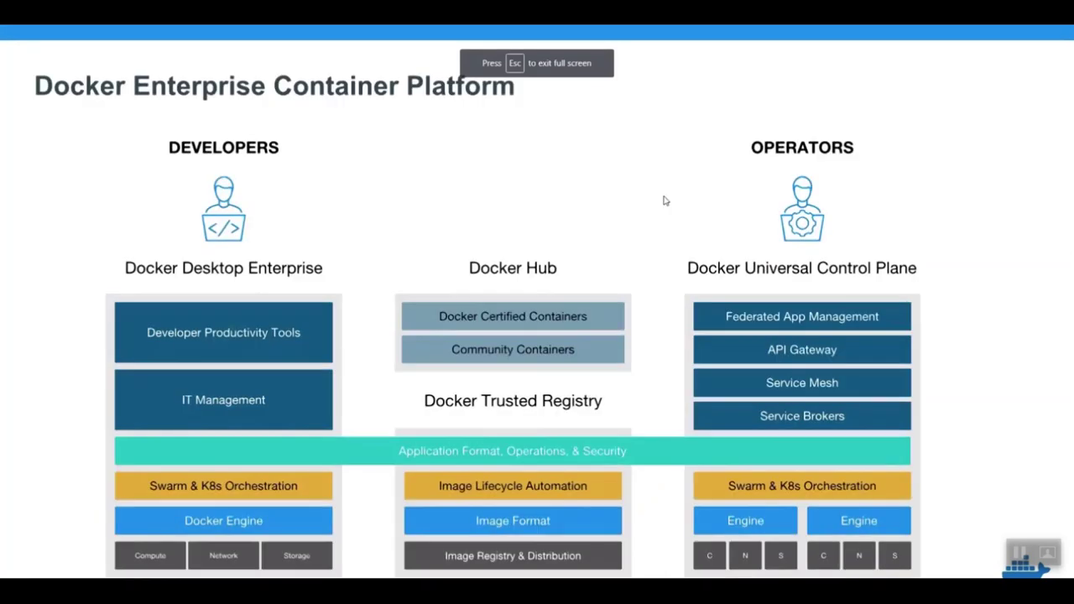
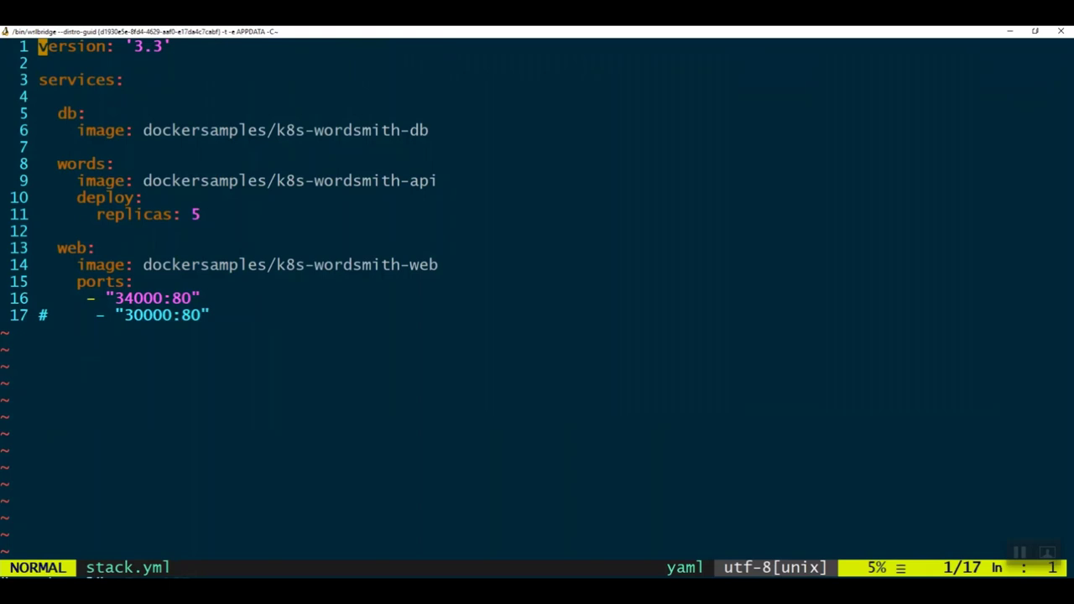
Step: Review the db, words and web services, replicas and published port in stack.yml, then quit Vim
key(j)
key(j)
key(j)
key(j)
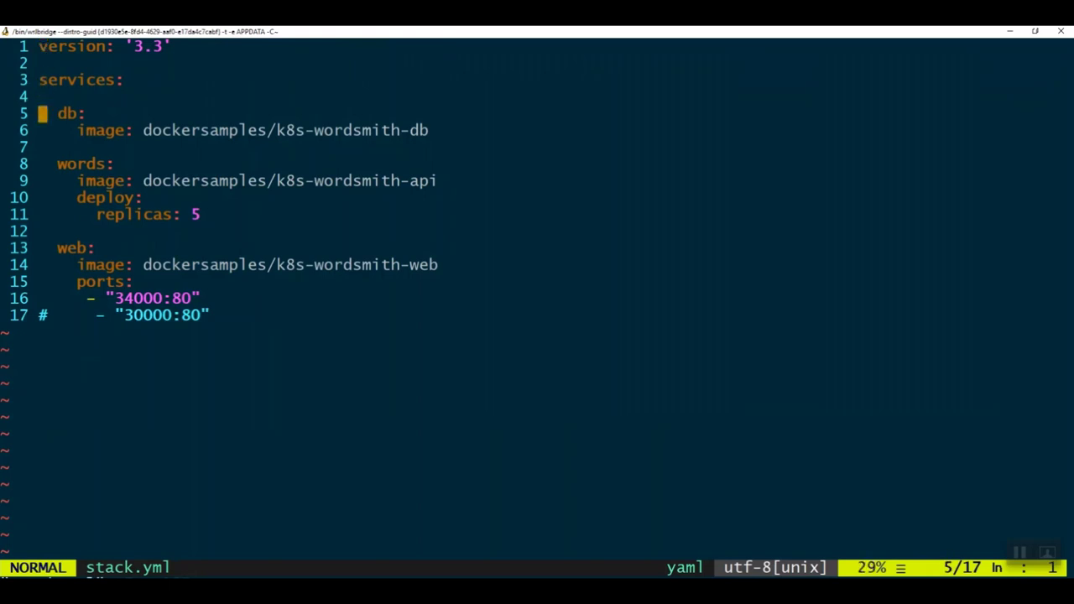
key(j)
key(j)
key(j)
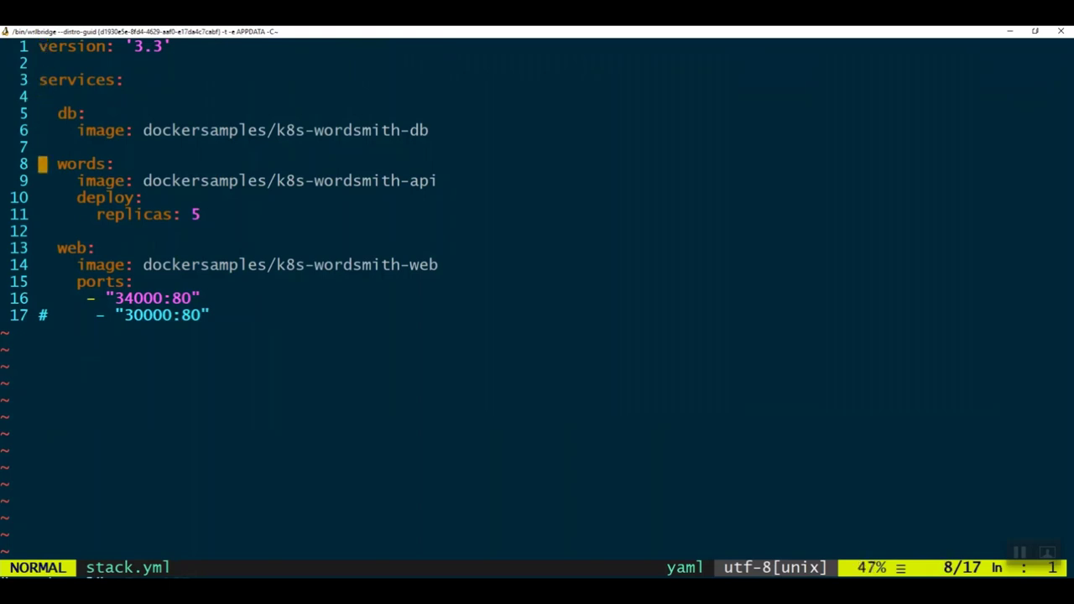
key(j)
key(j)
key(j)
key(j)
key(j)
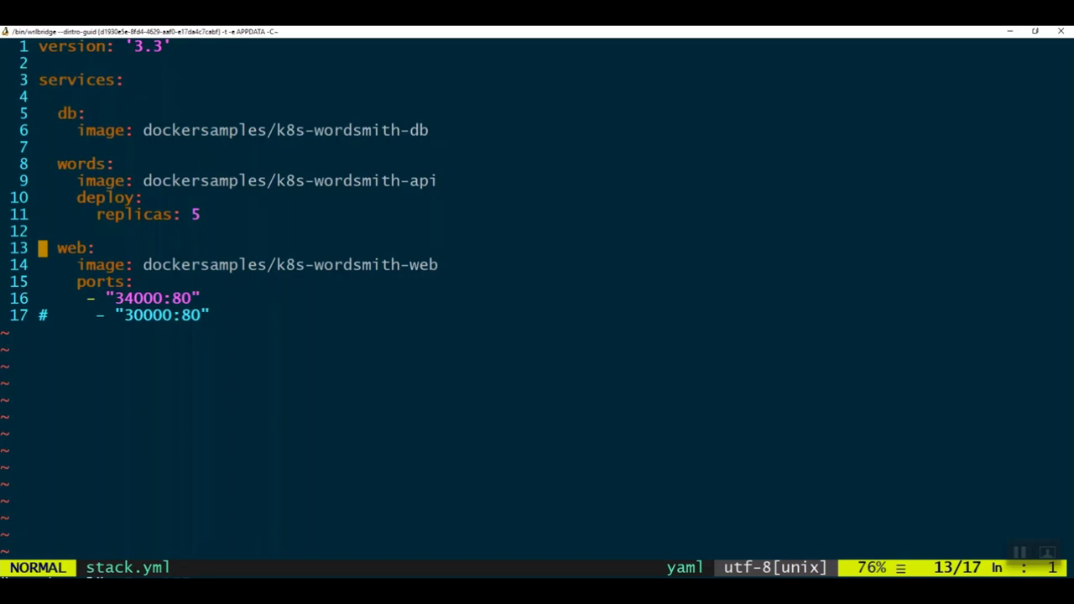
key(k)
key(k)
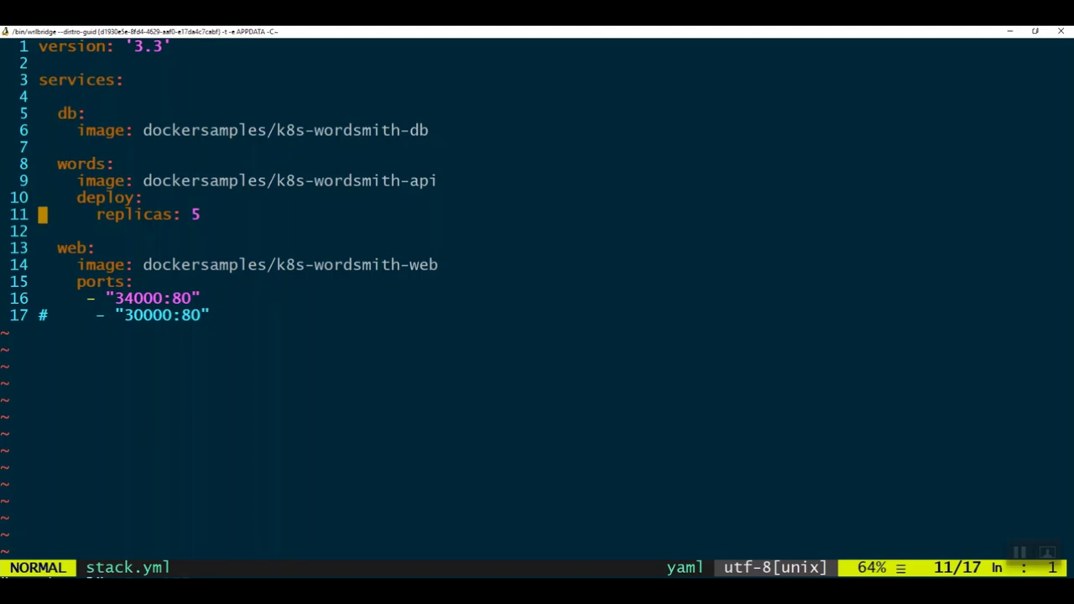
key(j)
key(j)
key(j)
key(j)
key(j)
text(:q)
key(Return)
Step: Print stack.yml with cat, copy its YAML, and bring up the Docker Enterprise dashboard
text(cat stack.yml)
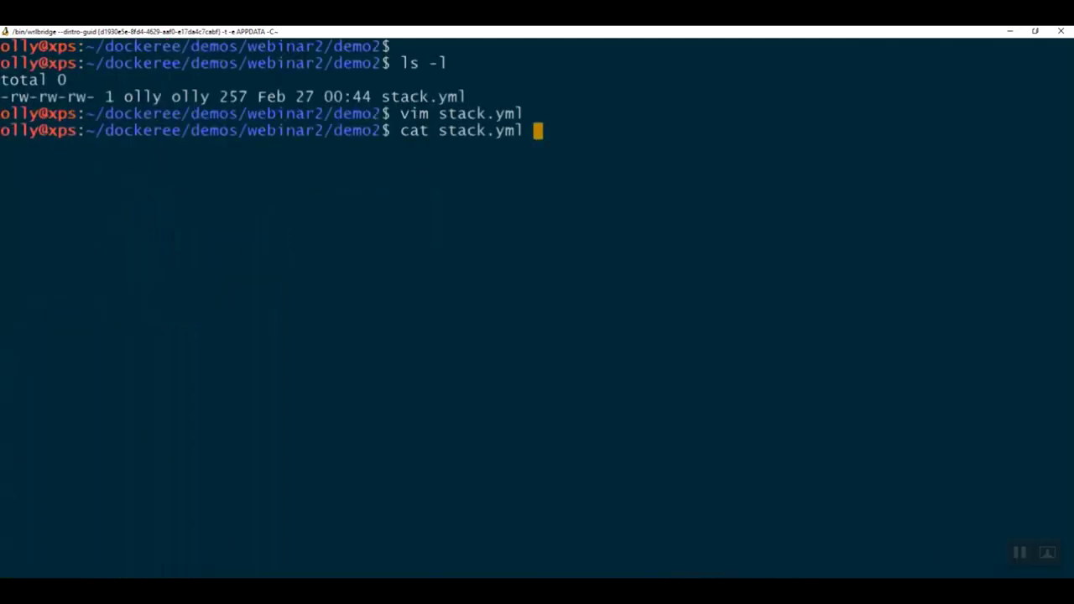
key(Return)
drag(412, 406, 87, 365)
drag(4, 254, 4, 152)
key(ctrl+c)
key(alt+Tab)
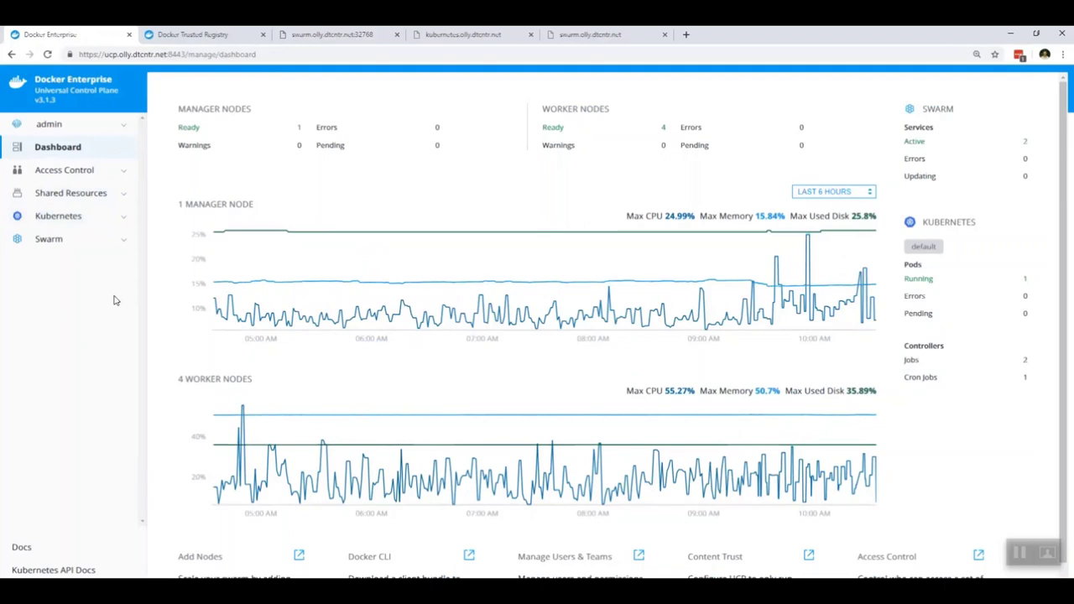
Step: Start a new Stacks entry named composedemo, keeping Swarm and Compose defaults
click(101, 193)
click(92, 233)
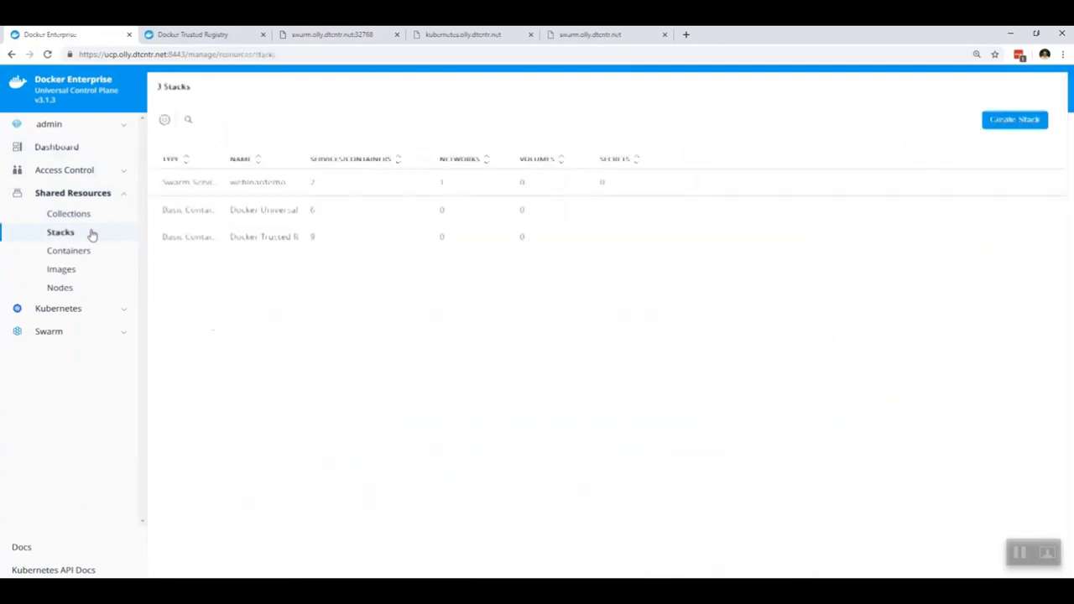
click(1016, 128)
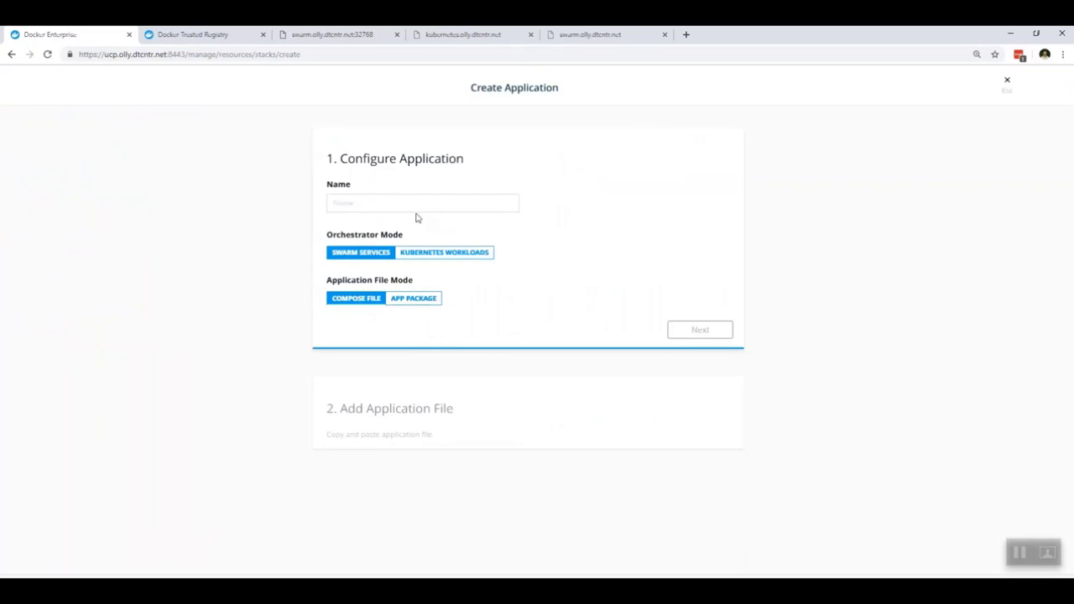
click(379, 202)
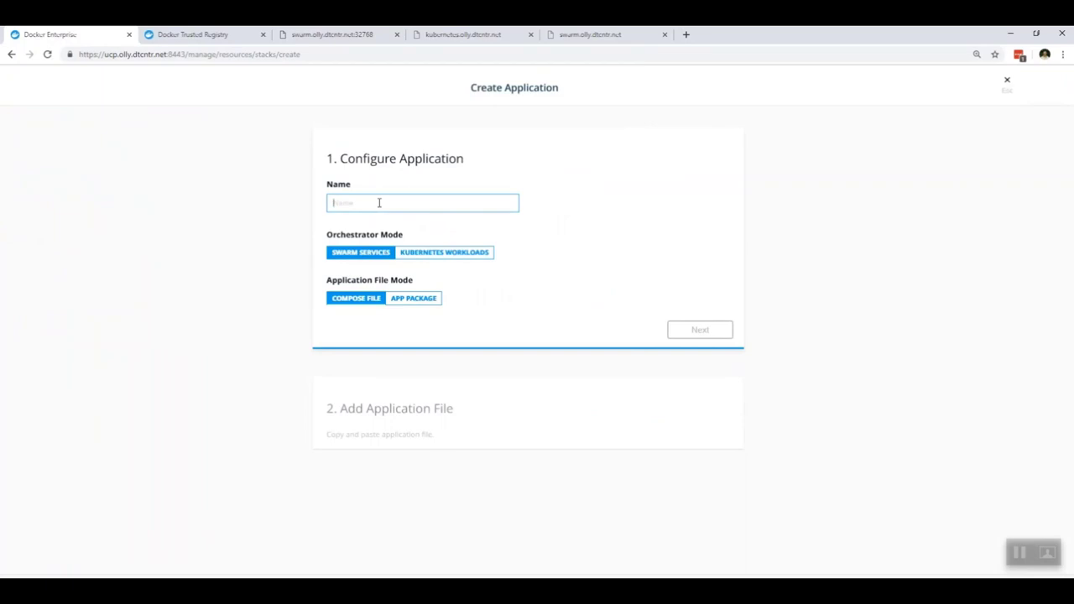
text(composedemo)
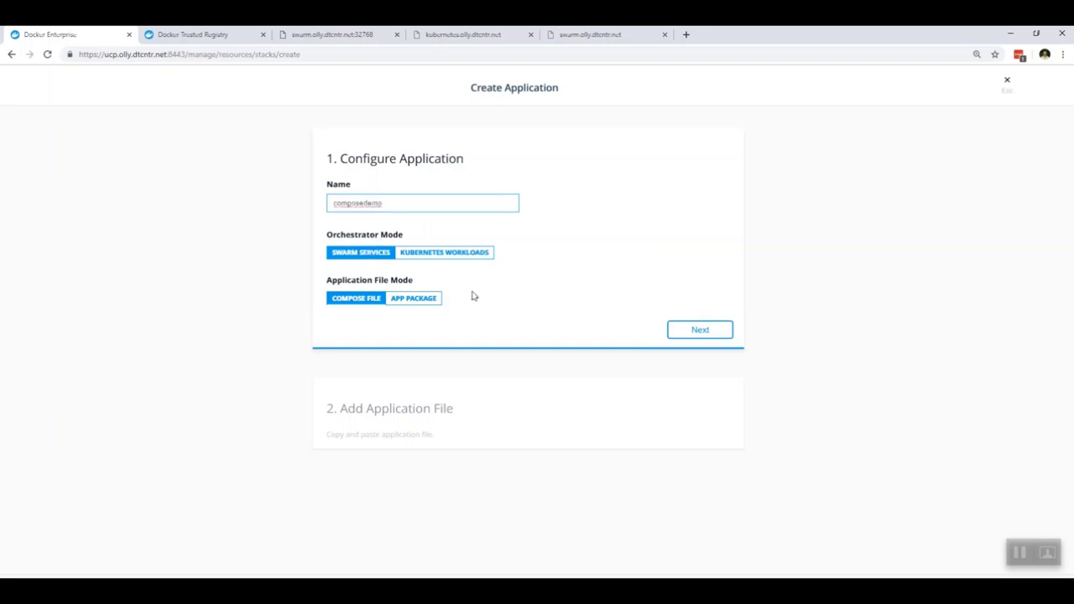
click(684, 336)
Step: Paste the Wordsmith compose YAML into the file editor and remove the trailing blank line
click(552, 424)
key(ctrl+v)
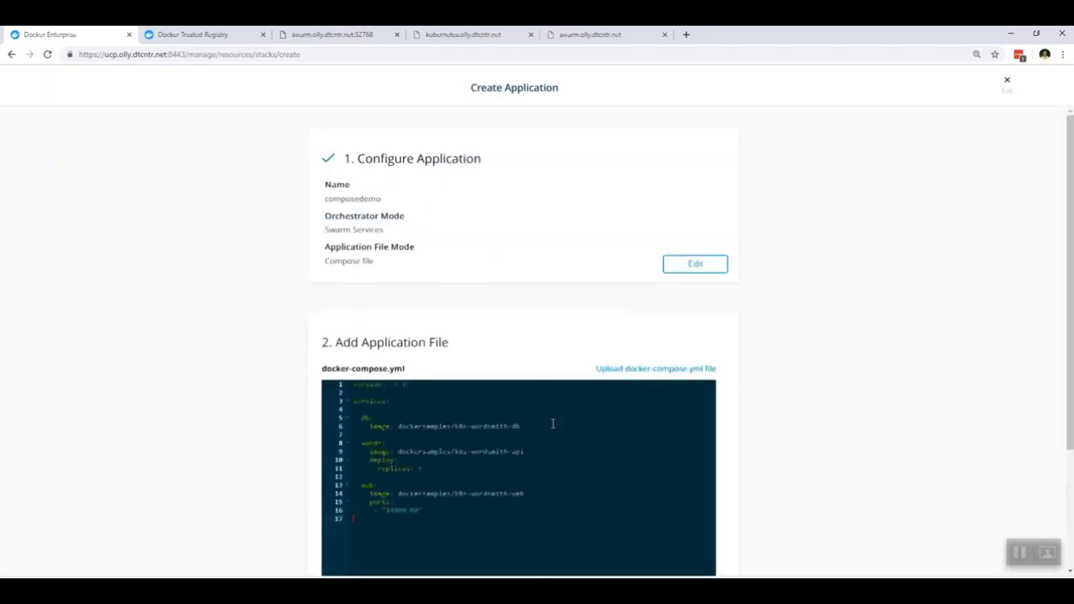
key(BackSpace)
key(Up)
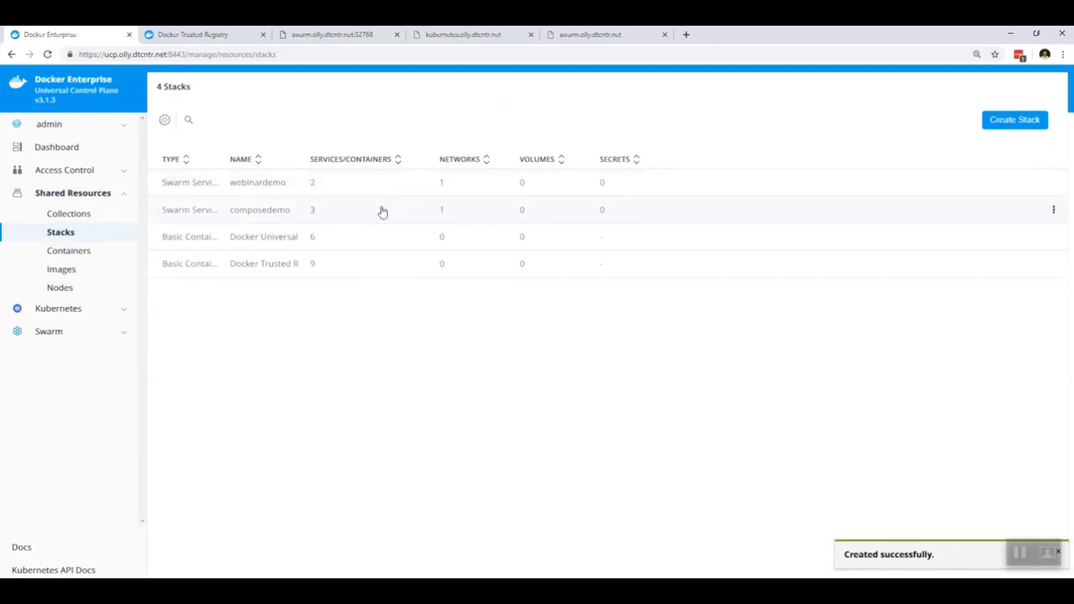
Step: Open composedemo's services and check that the words service has five running tasks
click(382, 211)
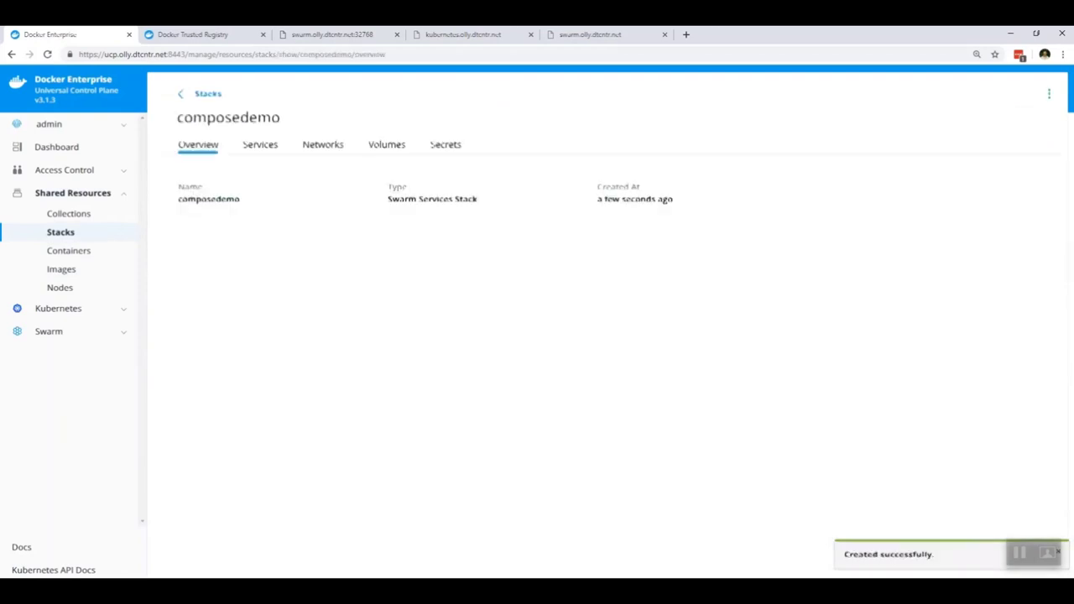
click(277, 154)
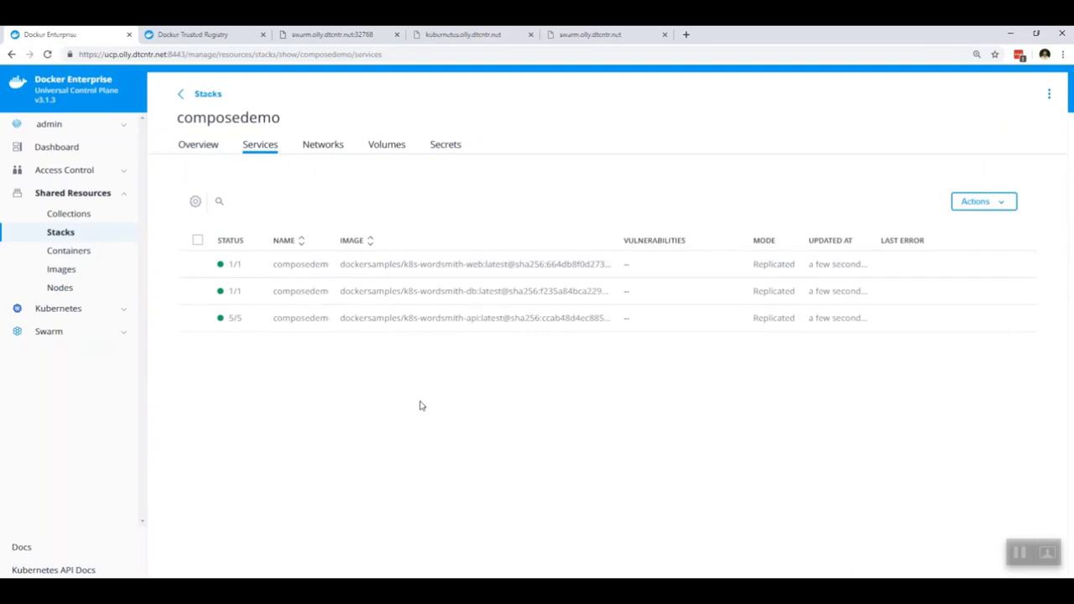
key(ctrl+plus)
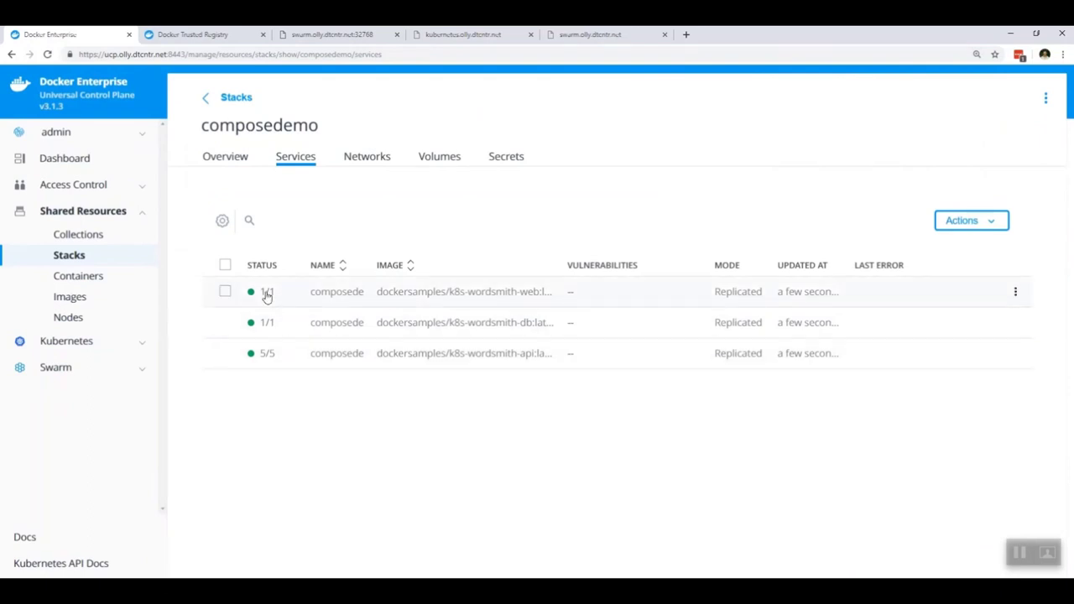
click(273, 366)
scroll(403, 378, down, 5)
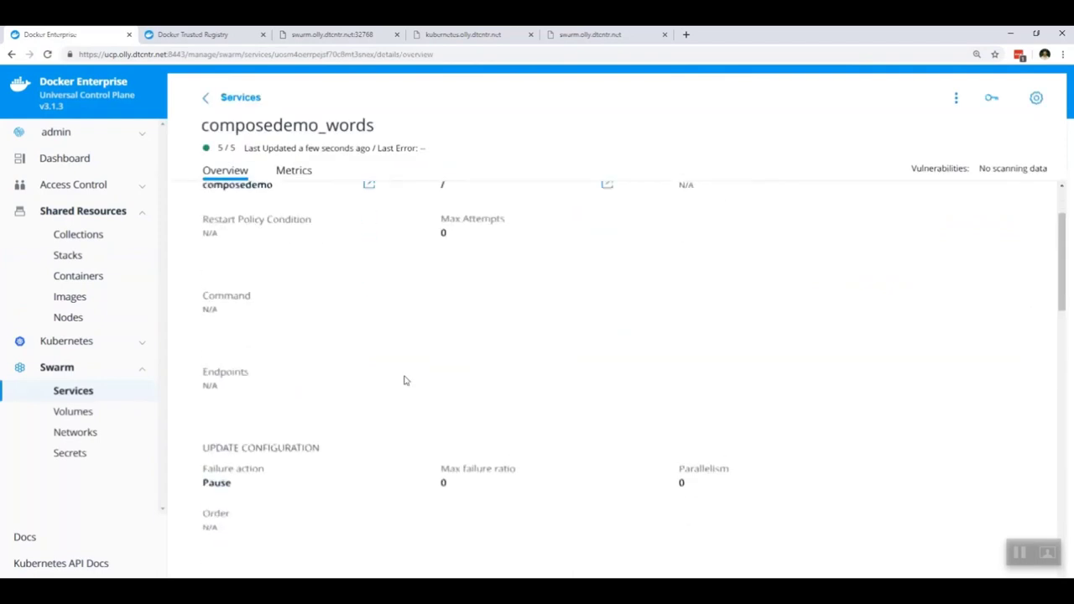
scroll(404, 380, down, 15)
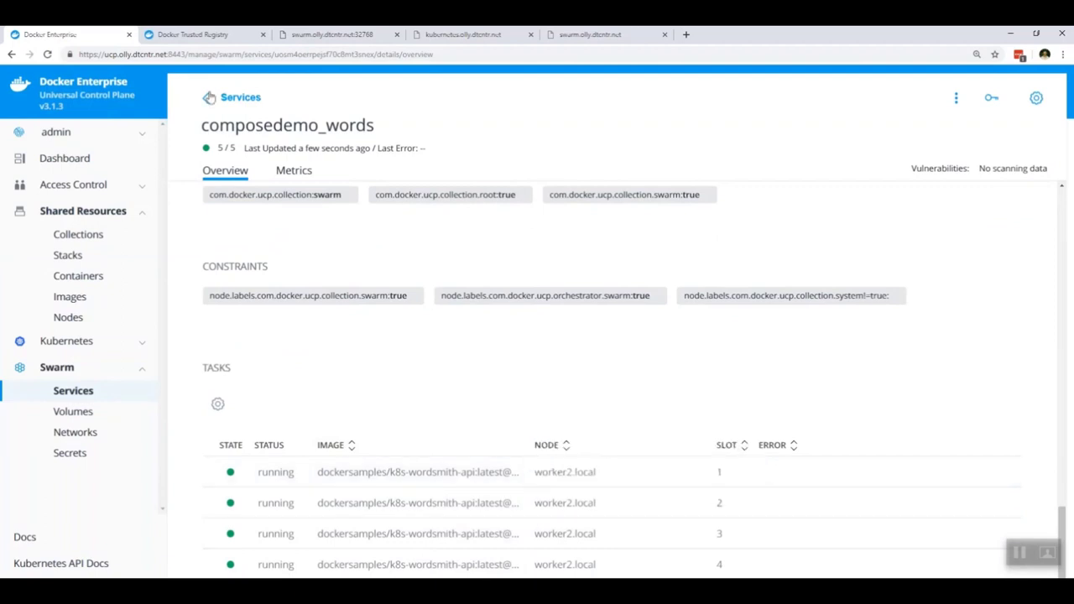
click(209, 97)
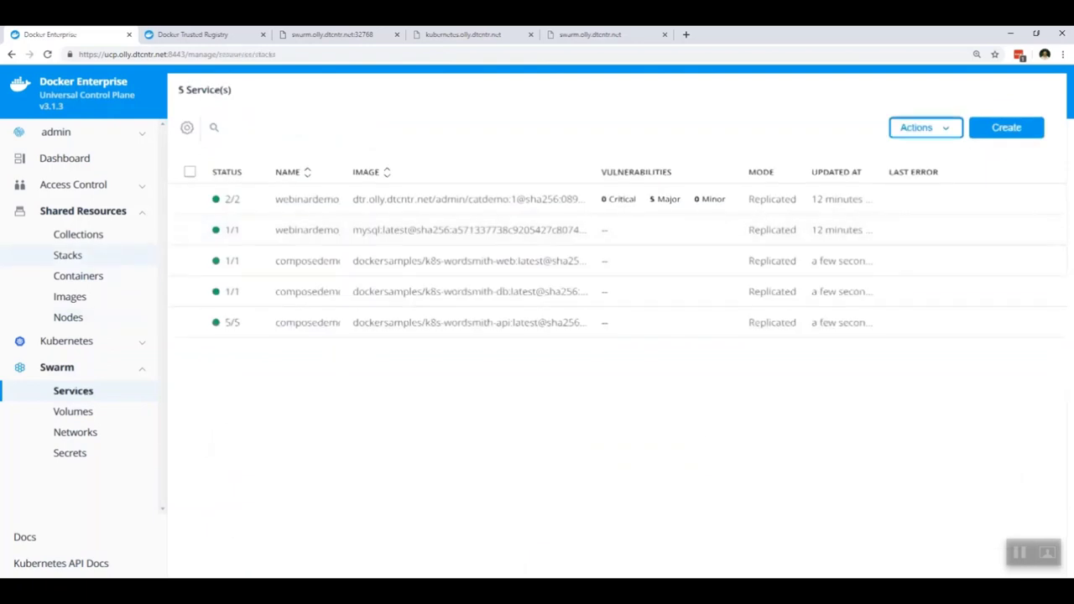
Step: Return to composedemo's services list, then switch to the swarm.olly.dtcntr.net app tab
click(67, 255)
click(285, 228)
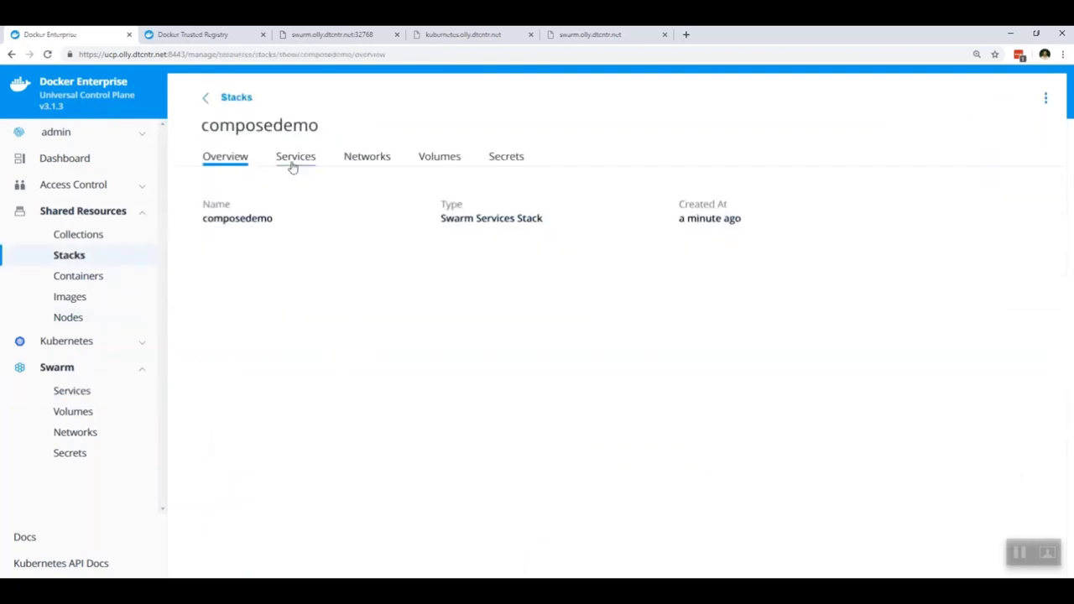
click(294, 158)
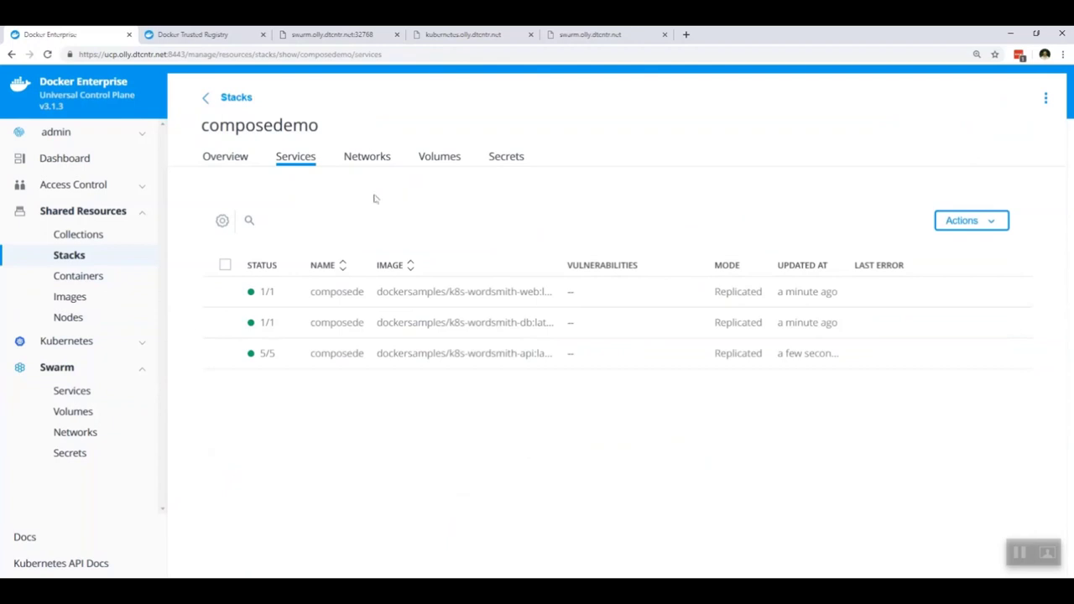
click(592, 34)
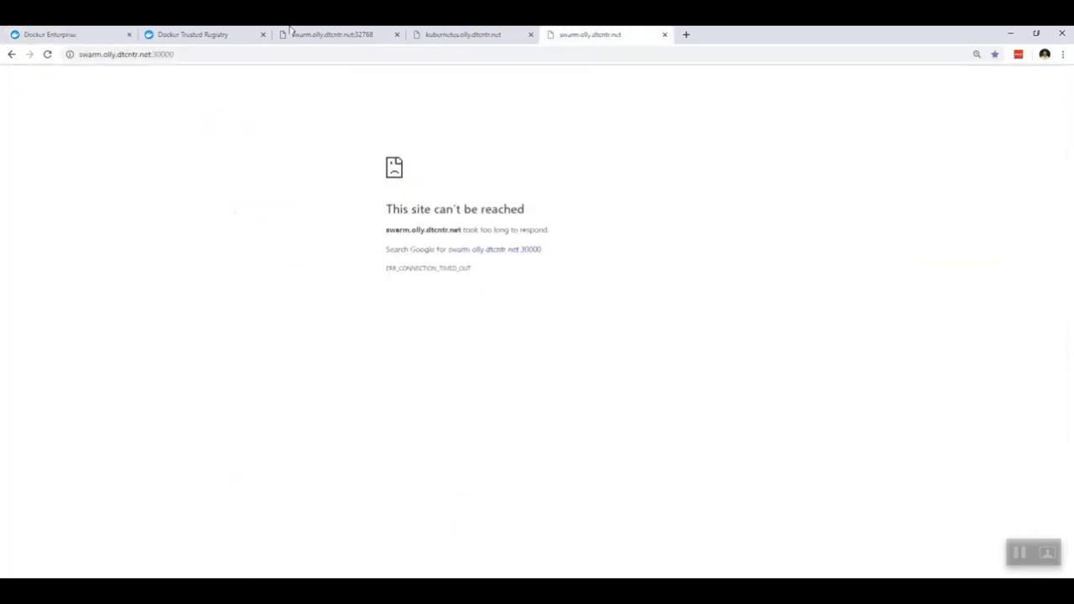
Step: Reload the Wordsmith page on port 30000 repeatedly, getting new random words each time
click(47, 55)
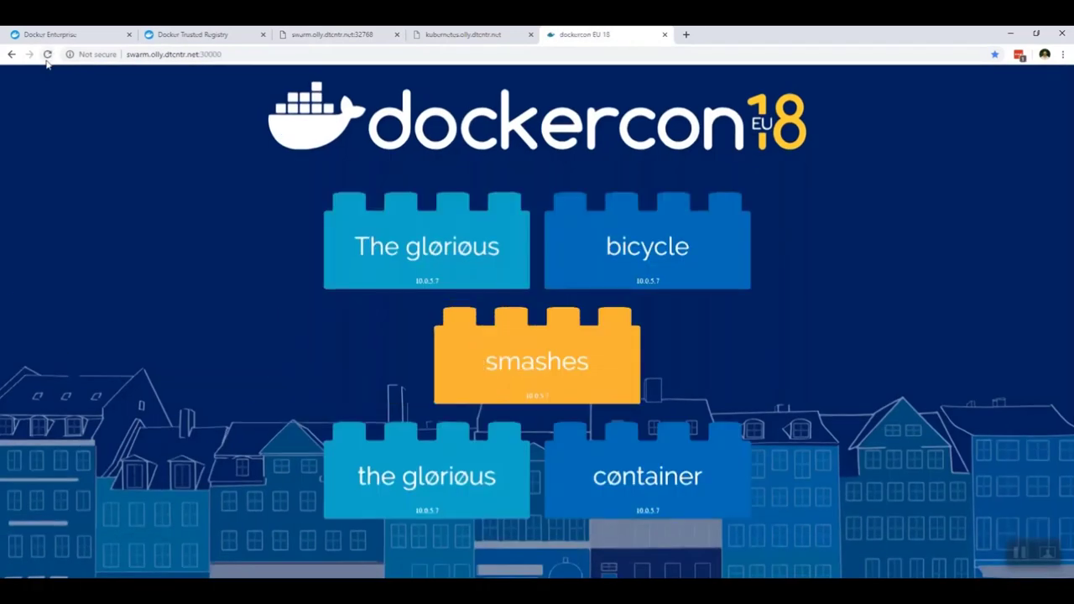
click(47, 60)
click(47, 60)
click(47, 60)
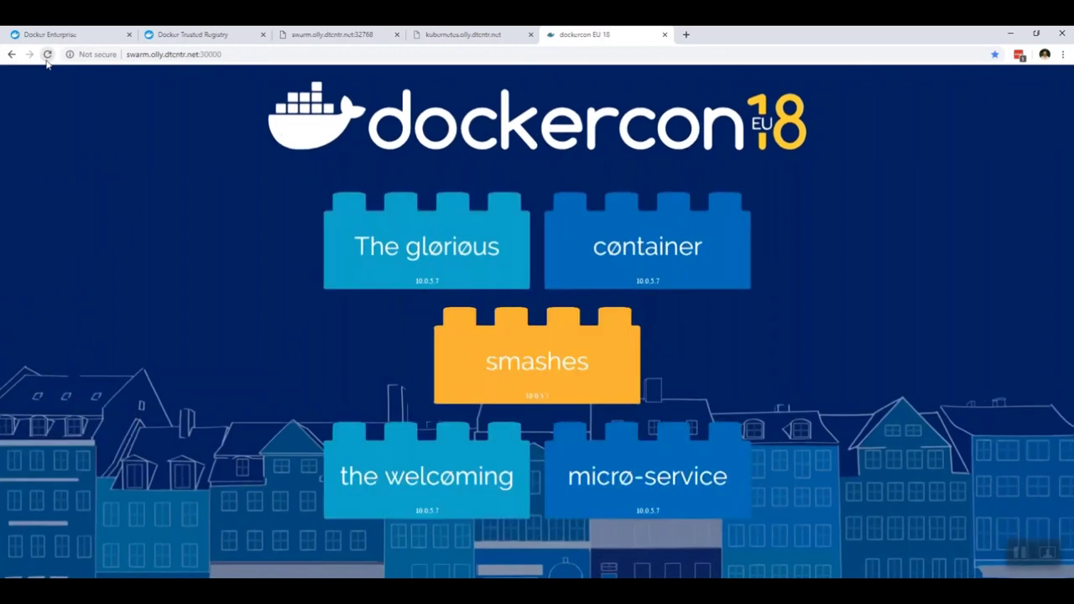
click(47, 60)
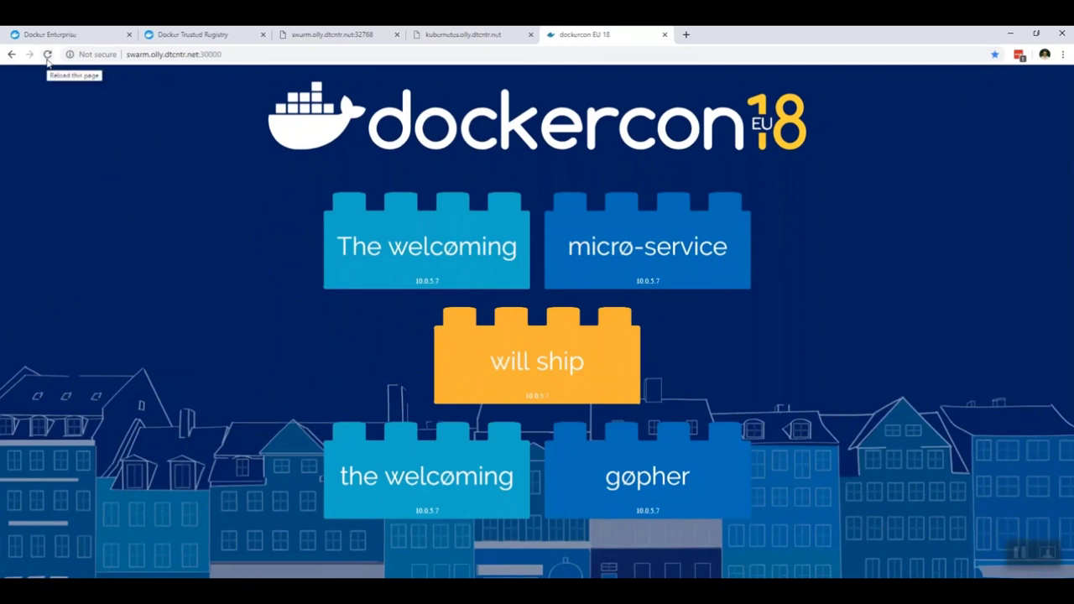
click(47, 60)
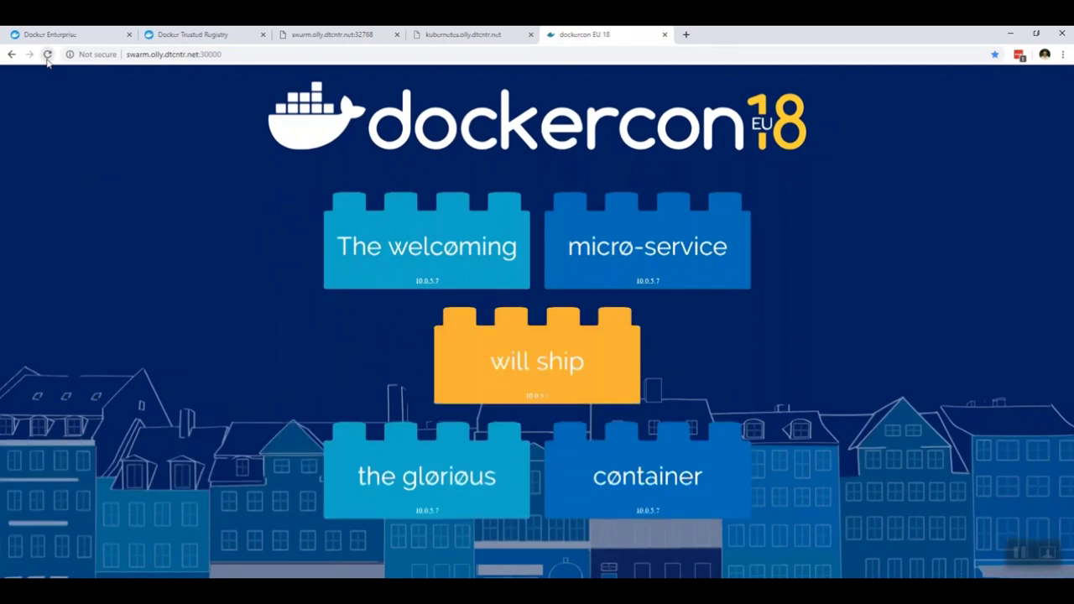
click(47, 60)
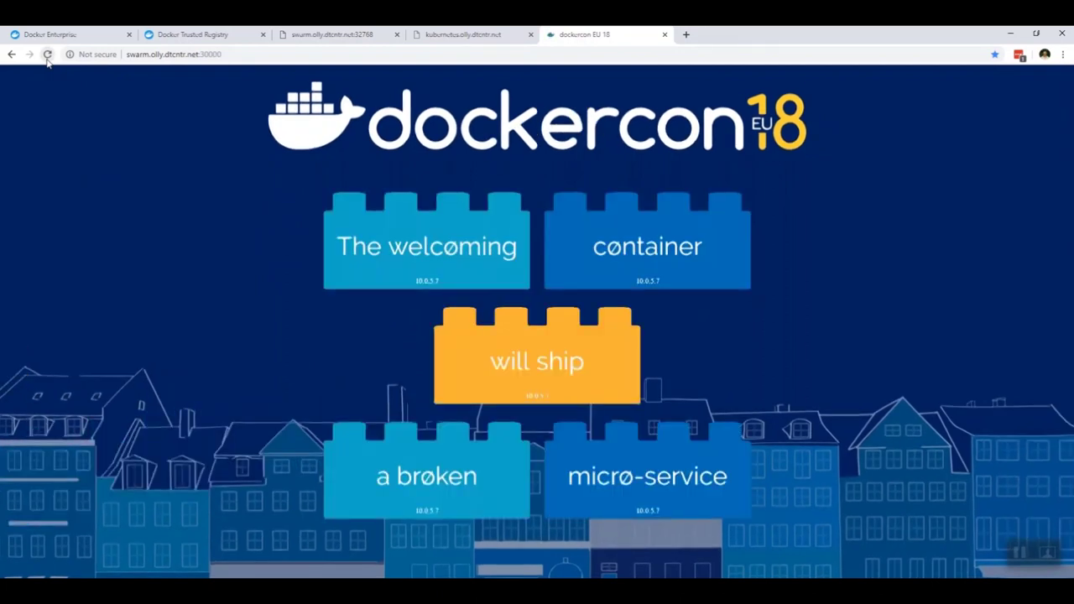
click(47, 60)
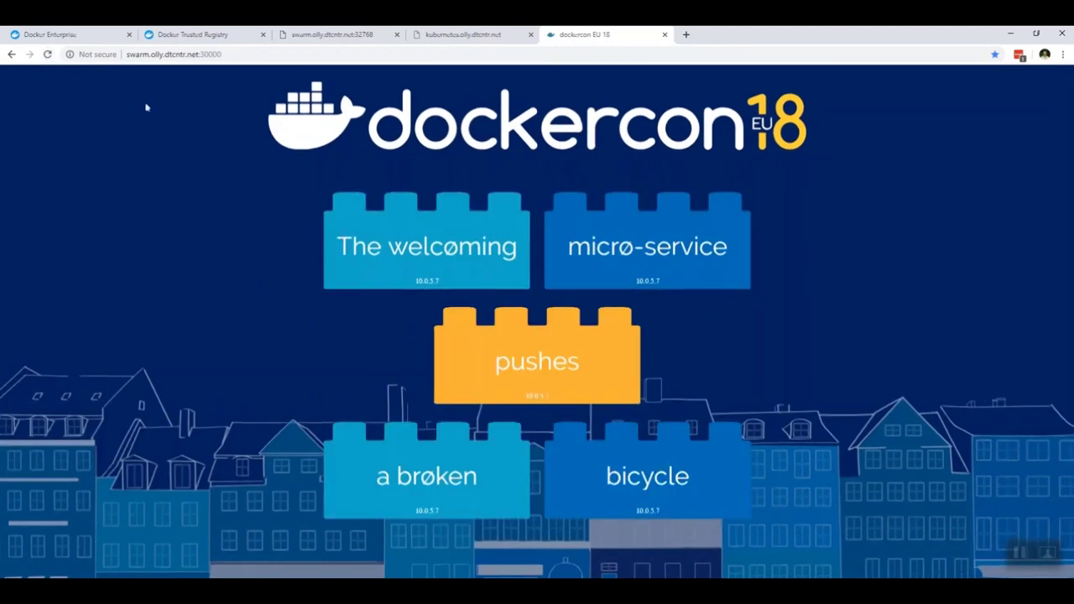
click(50, 57)
Step: Create a stack named composedemo2 using Kubernetes Workloads in the default namespace
click(94, 30)
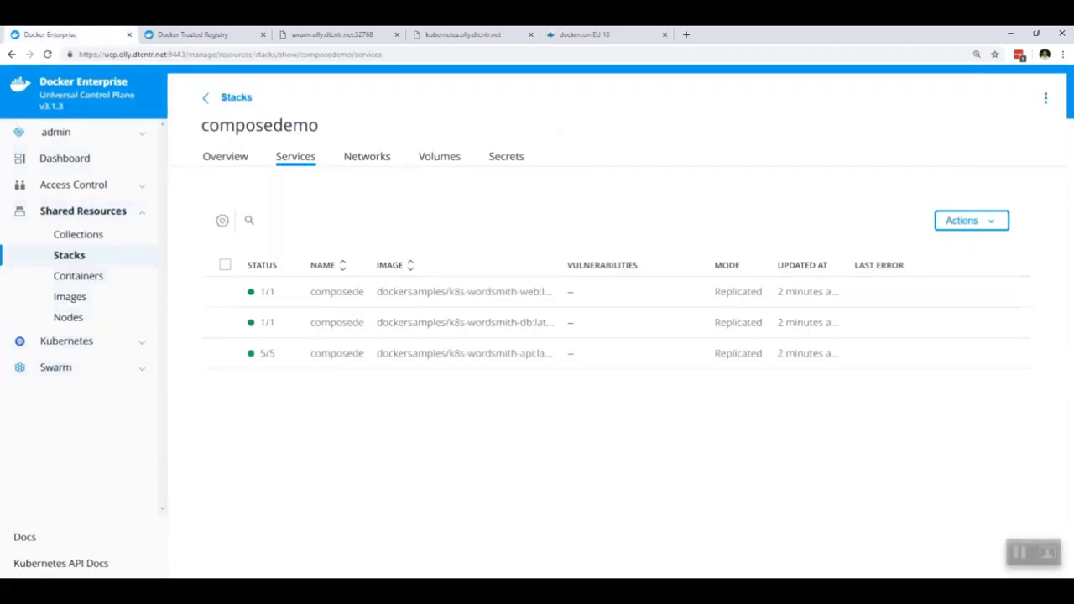
click(222, 104)
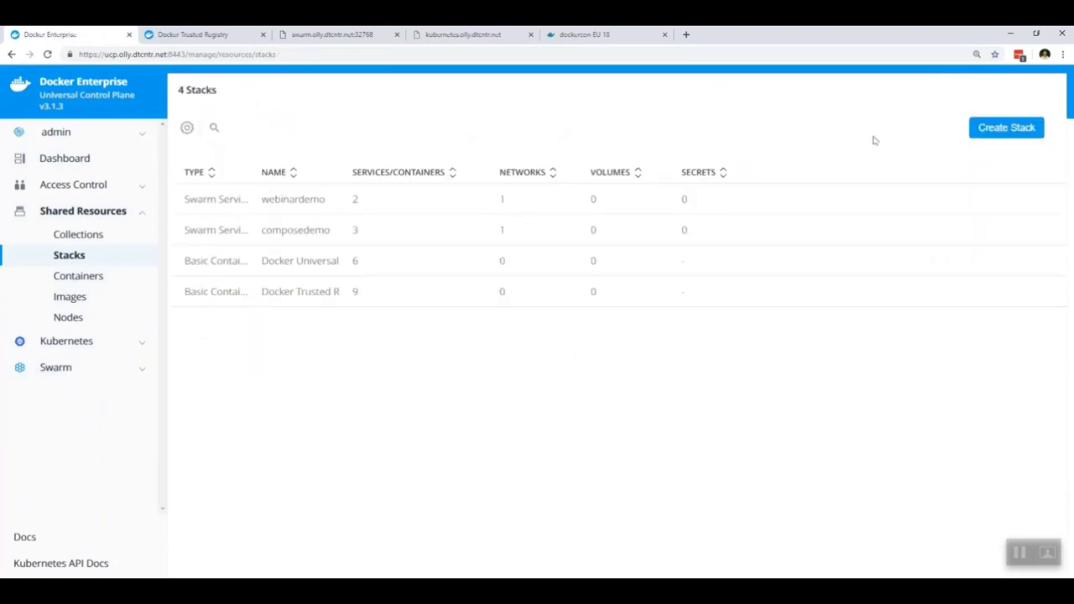
click(1017, 143)
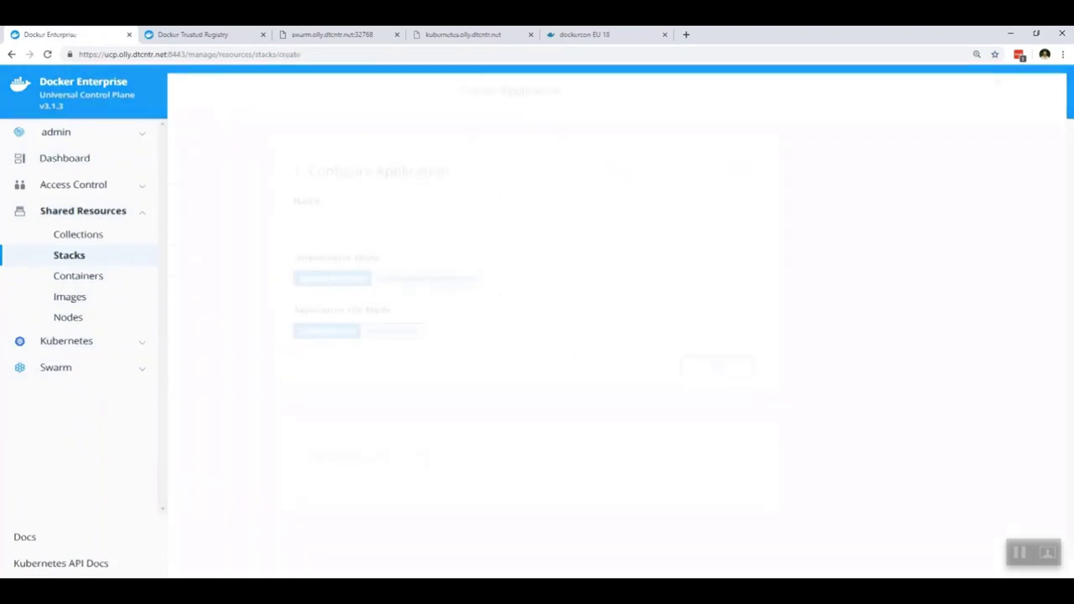
click(349, 228)
text(composedemo2)
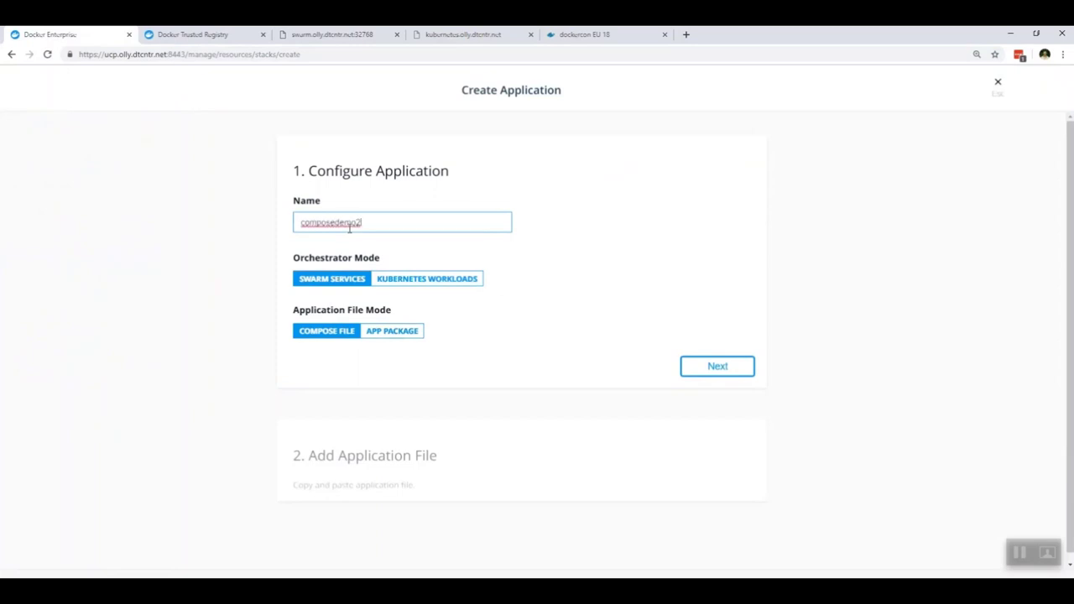
click(432, 285)
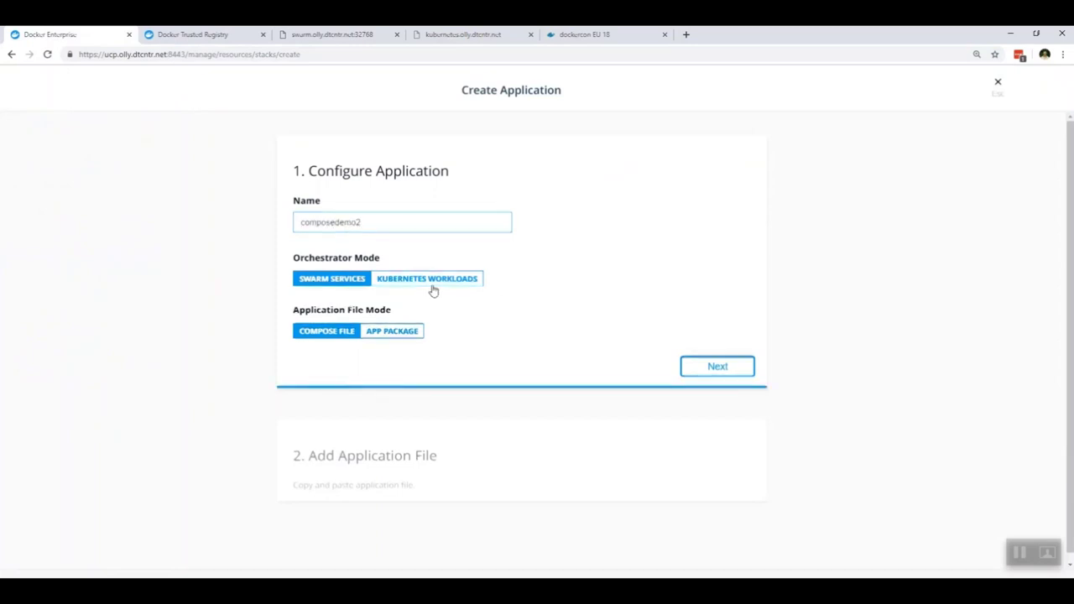
click(429, 334)
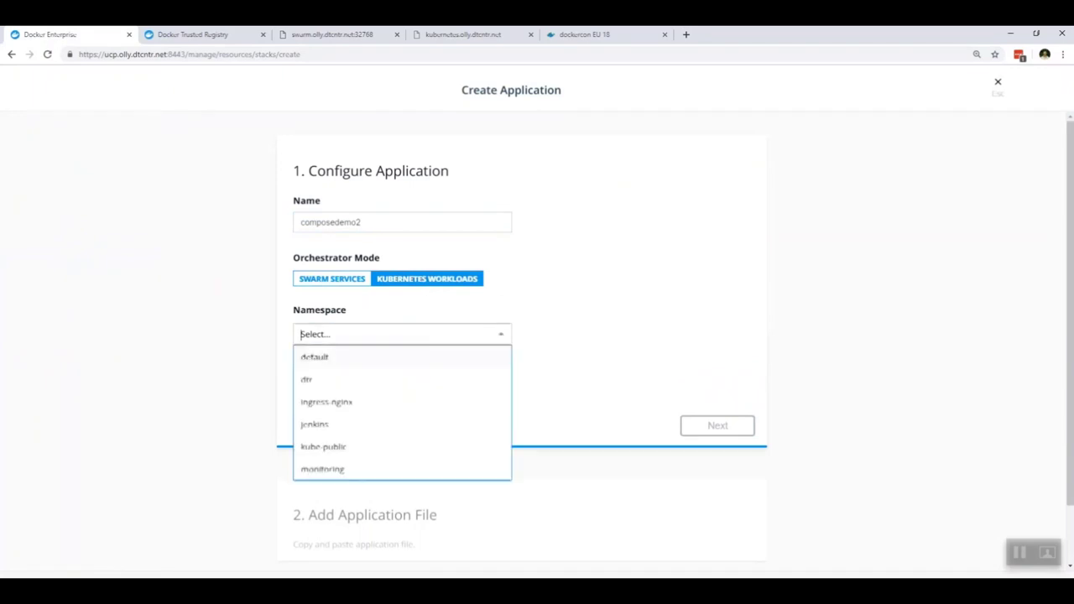
click(426, 359)
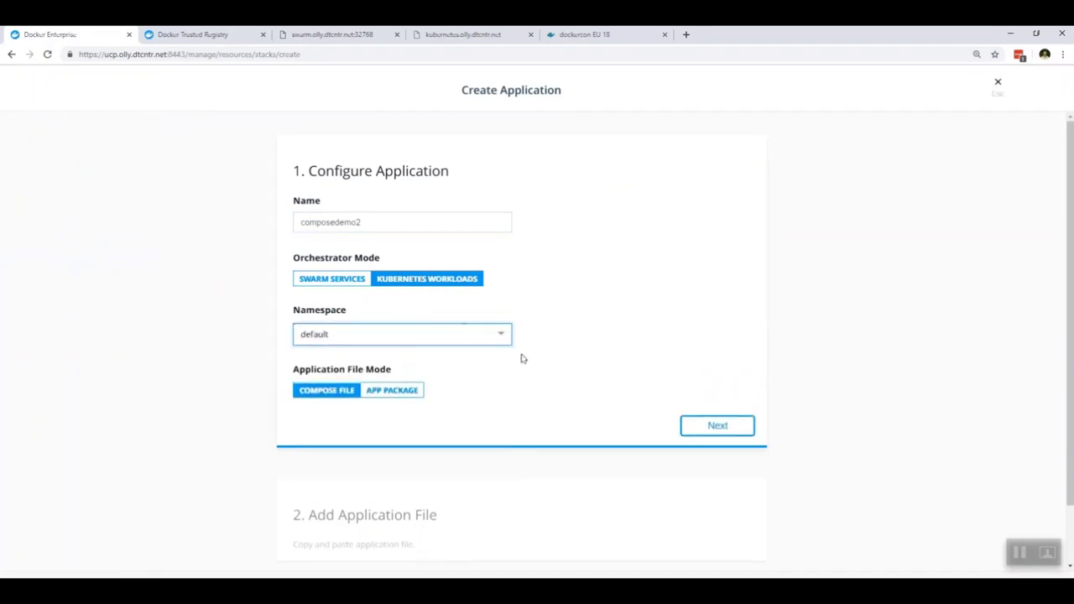
click(693, 430)
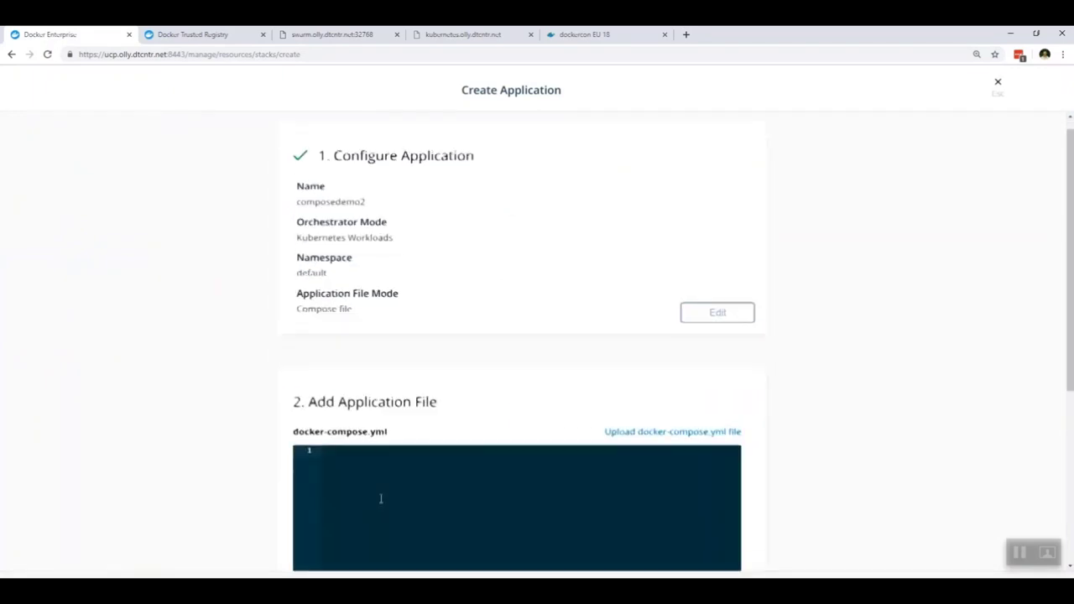
Step: Paste the Wordsmith compose file into the editor and delete the trailing empty line
text(version: '3.3'  services:    db:     image: dockersamples/k8s-wordsmith-db    words:     image: dockersamples/k8s-wordsmith-api     deploy:       replicas: 5    web:     image: dockersamples/k8s-wordsmith-web     ports:      - "34000:80")
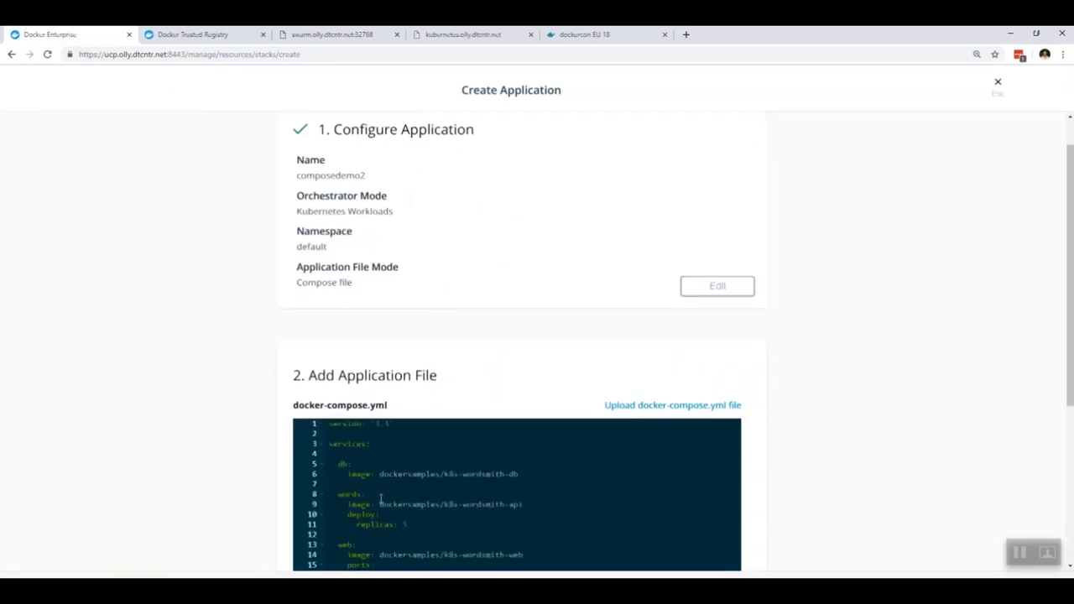
scroll(395, 504, down, 1)
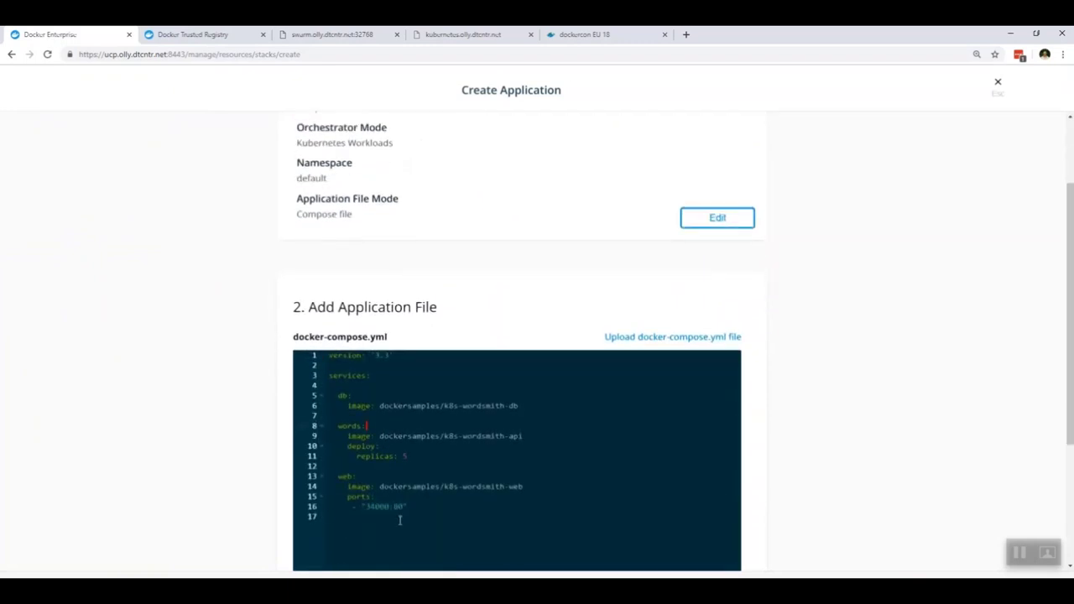
key(BackSpace)
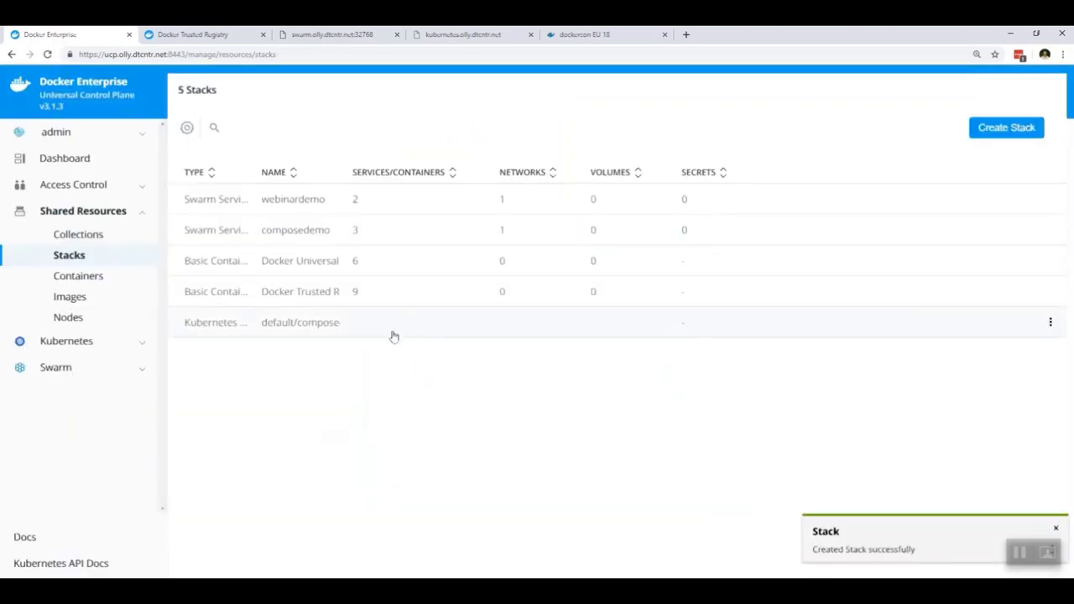
Step: Check composedemo2's controllers, then reload the Kubernetes-hosted Wordsmith page on port 34000
click(391, 333)
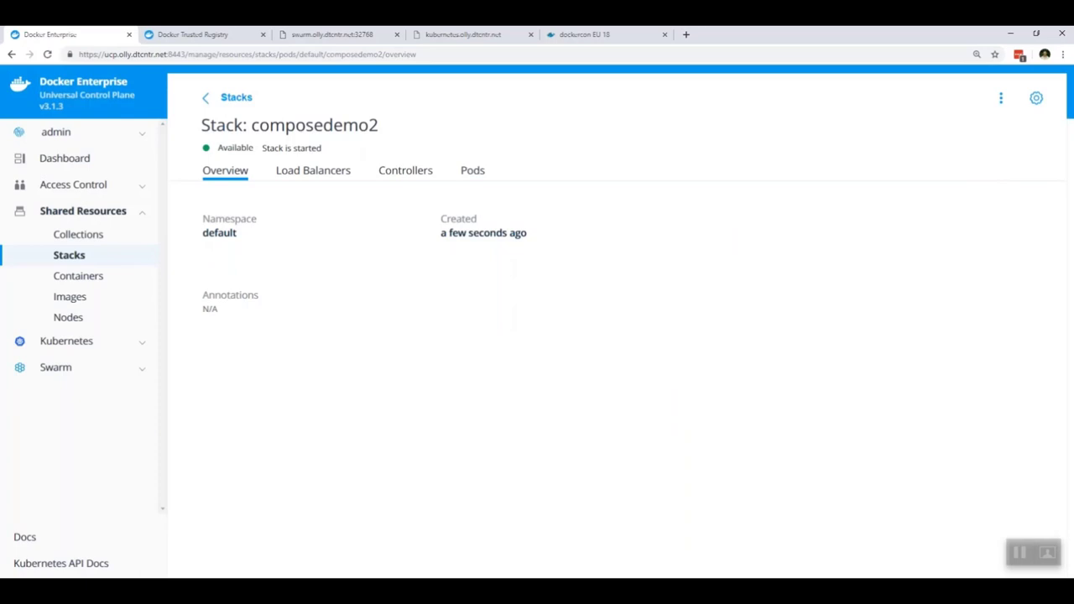
click(405, 172)
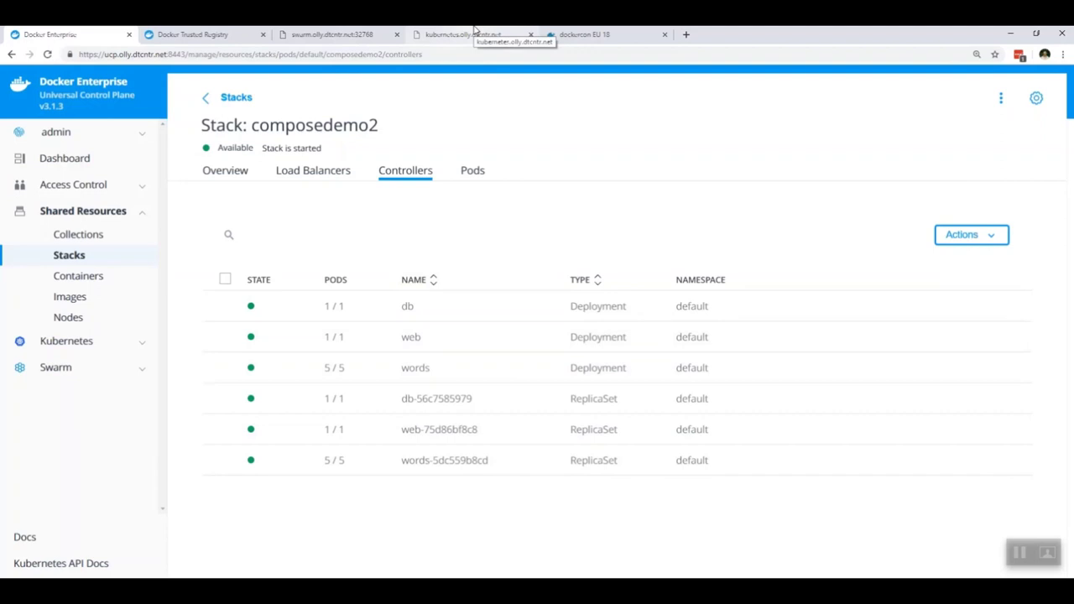
click(474, 31)
click(48, 55)
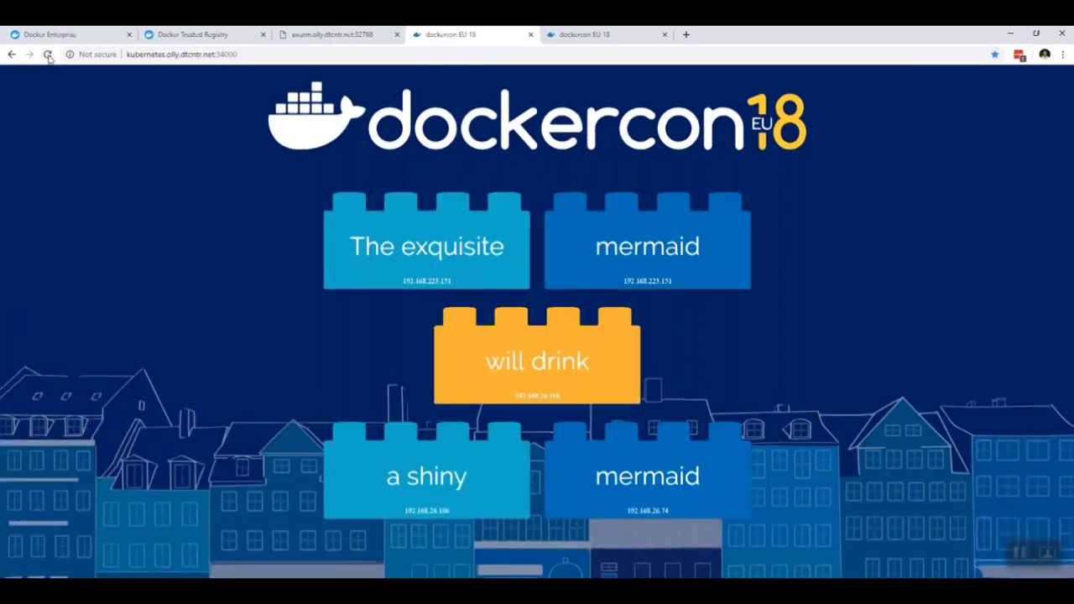
Step: Reload the port 34000 page until it reads 'The exquisite mermaid walks towards a shiny elephant'
click(48, 54)
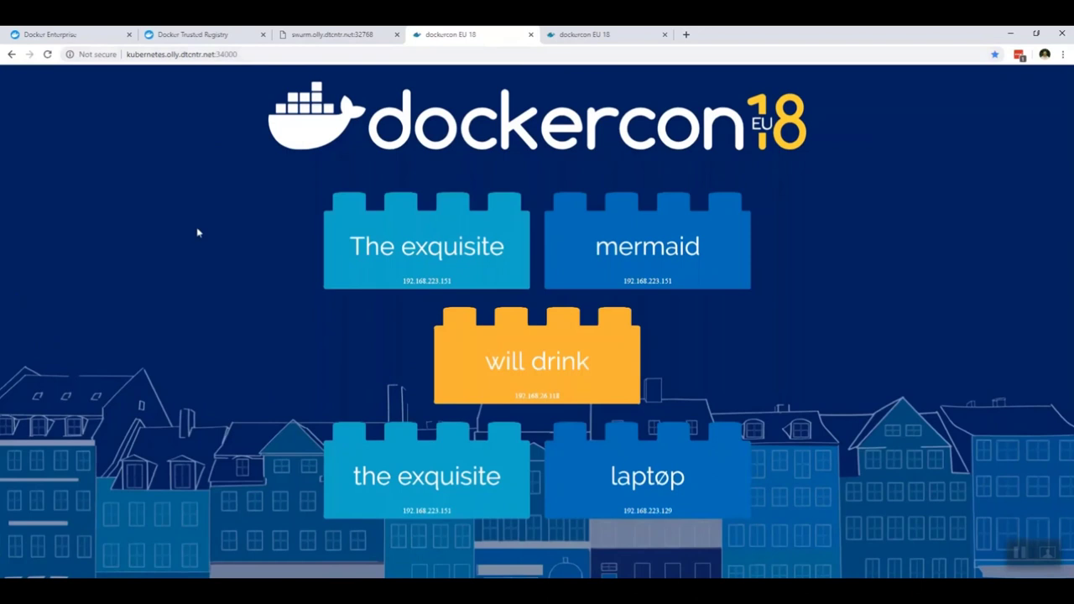
click(48, 55)
click(47, 55)
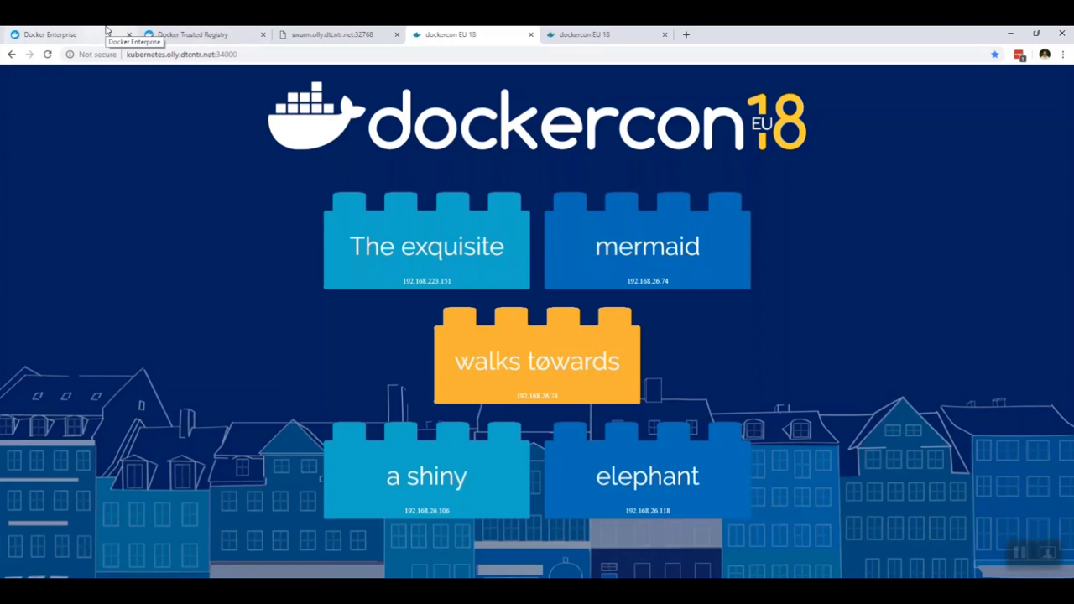
Step: Return to the first cluster's Docker Enterprise dashboard
click(72, 33)
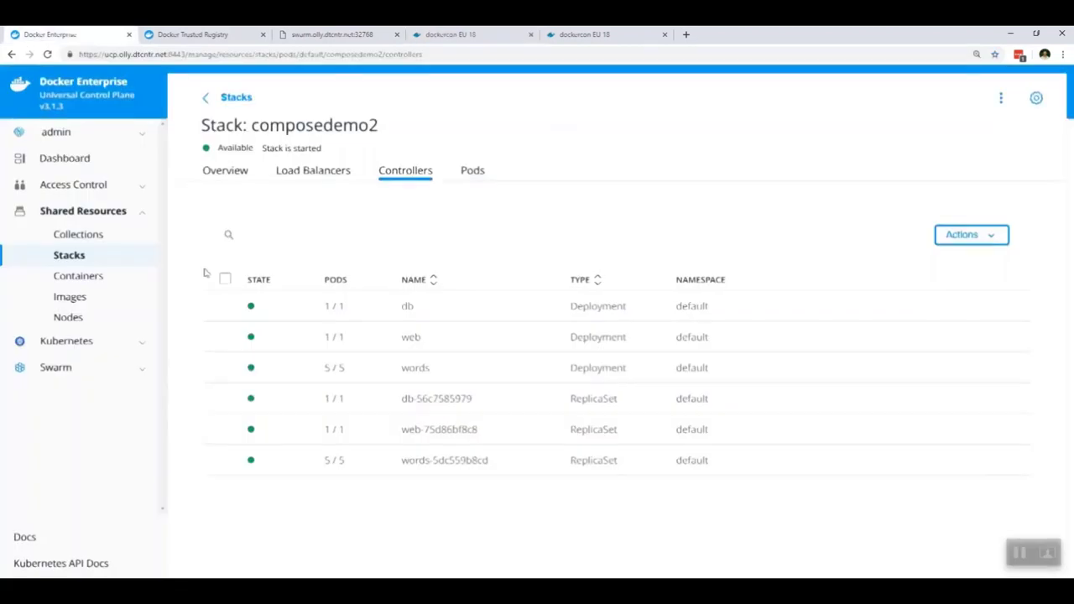
click(120, 218)
click(66, 158)
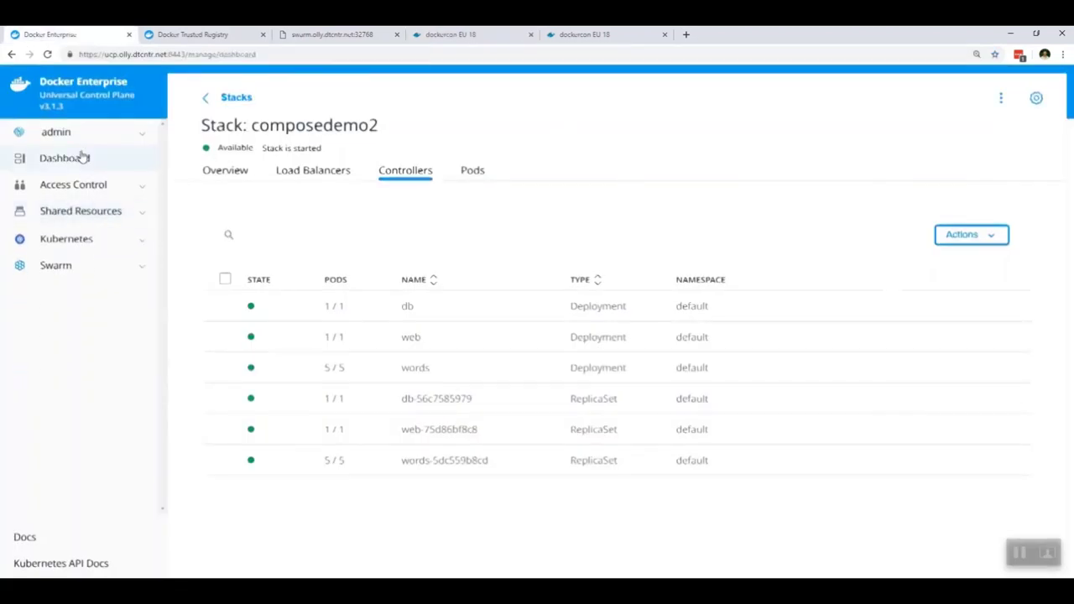
Step: Review the seven healthy Linux and Windows nodes on the ucp.az cluster, then return to the terminal
mouse_move(179, 591)
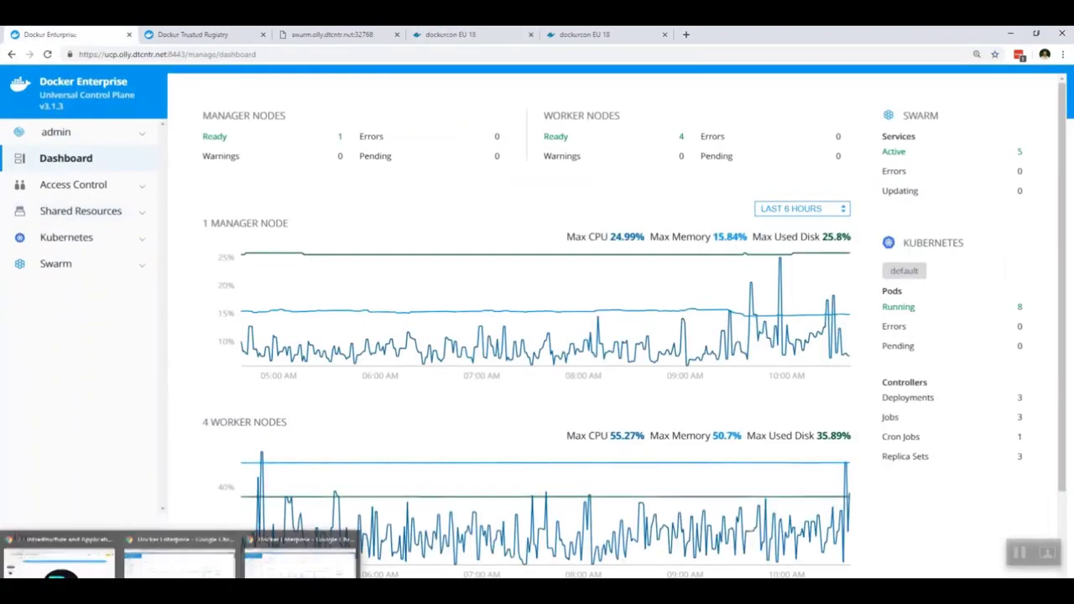
click(300, 555)
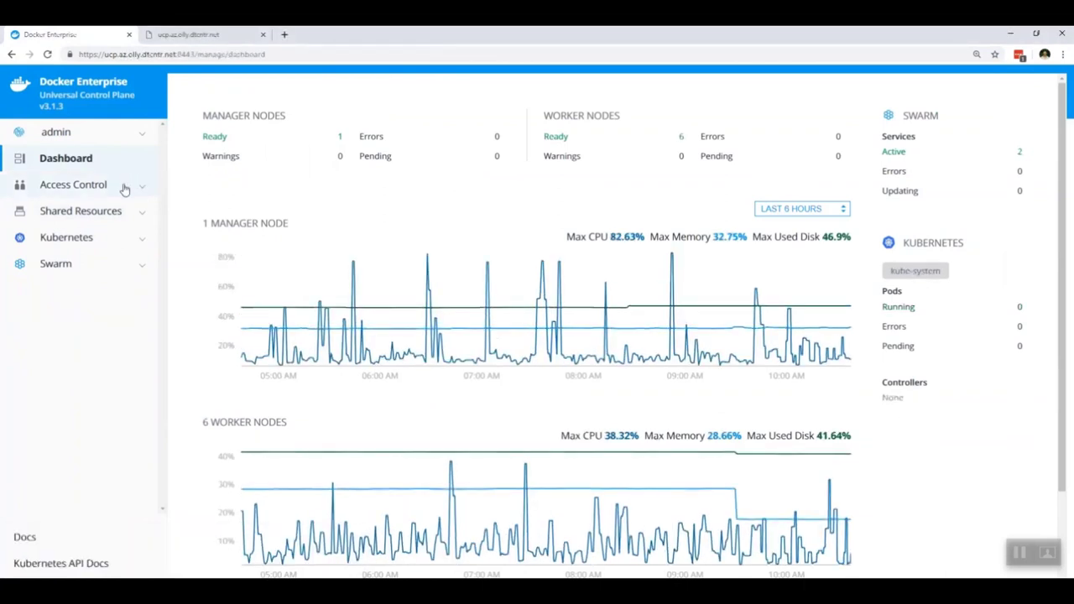
click(108, 210)
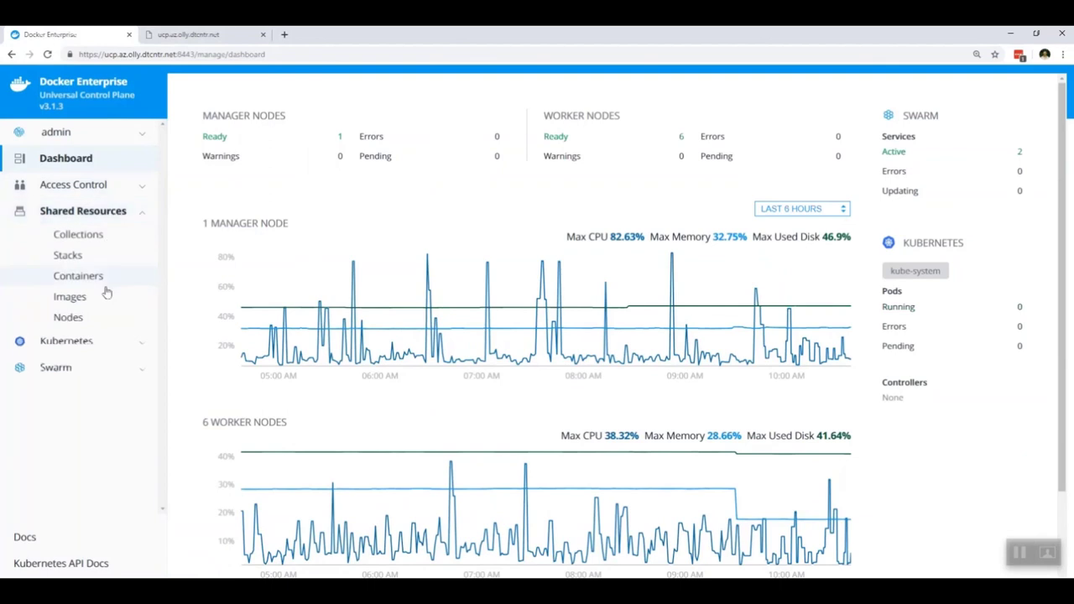
click(97, 319)
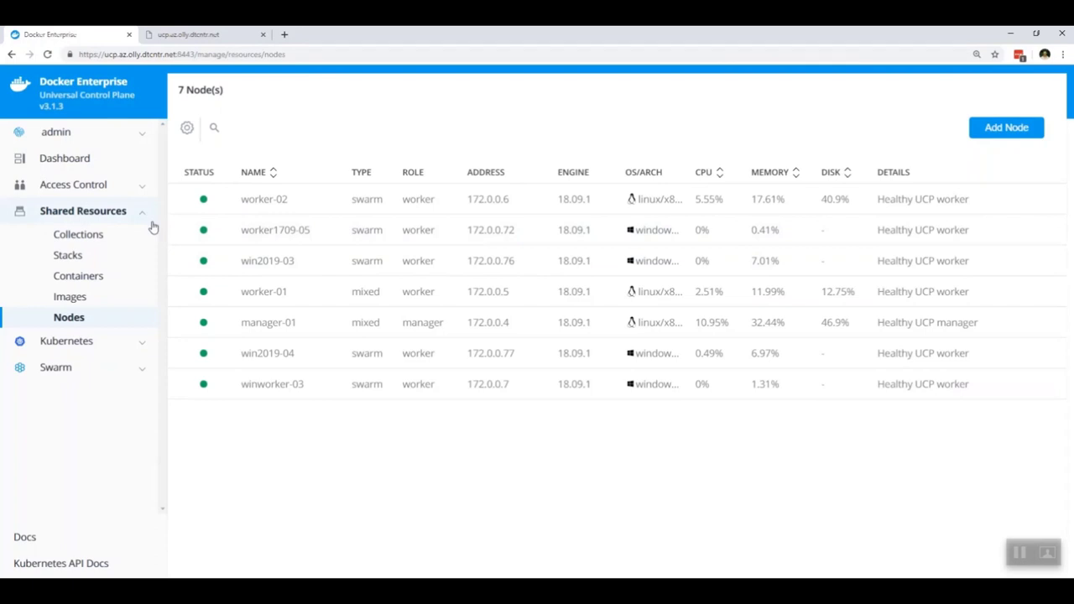
mouse_move(134, 592)
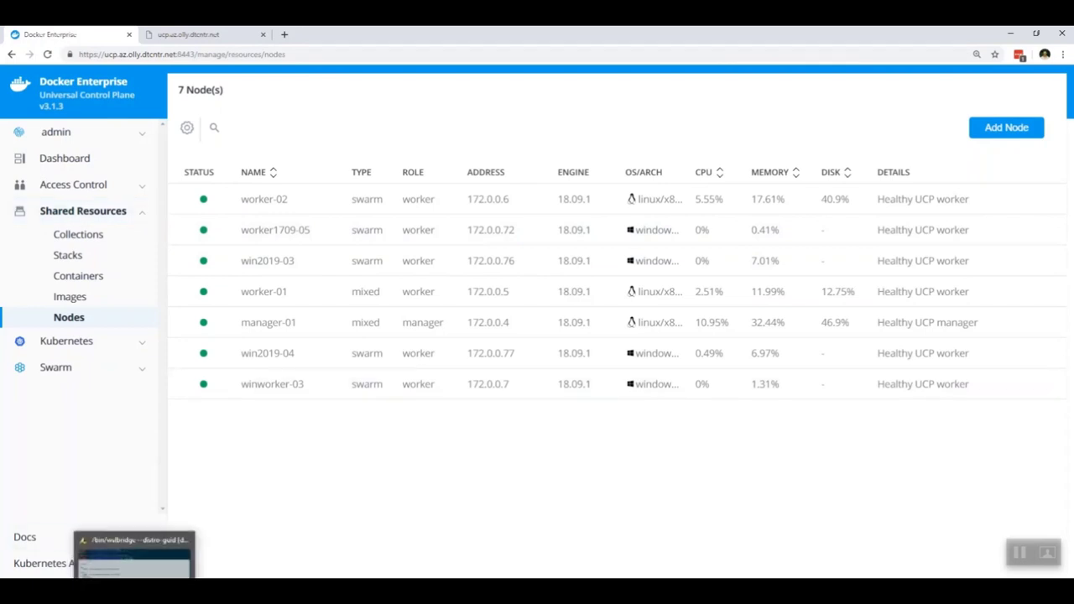
click(134, 554)
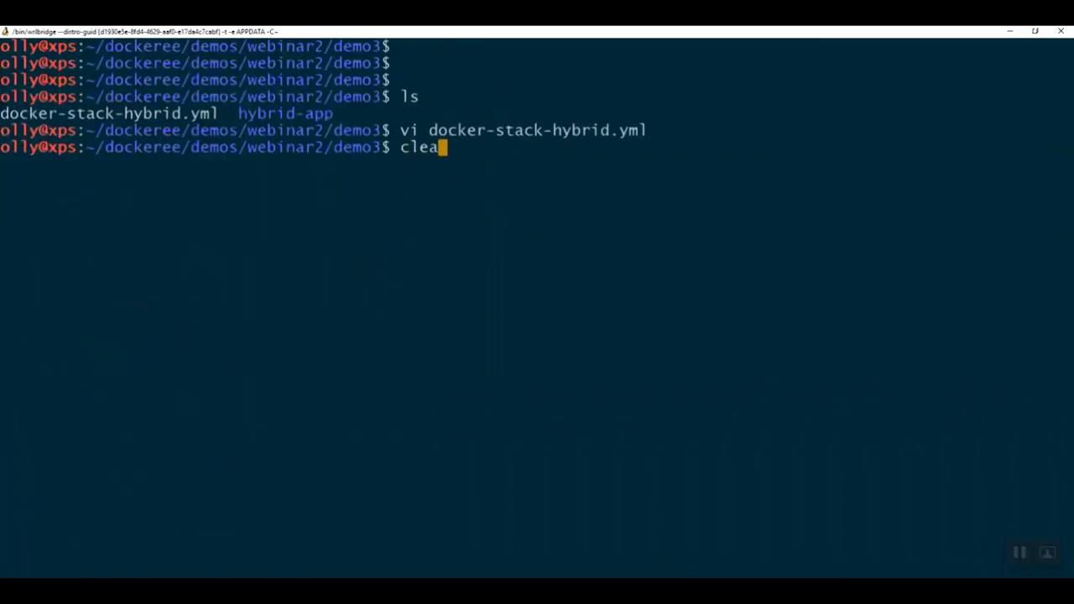
Step: Clear the terminal and open docker-stack-hybrid.yml in Vim
text(r)
key(Return)
key(Return)
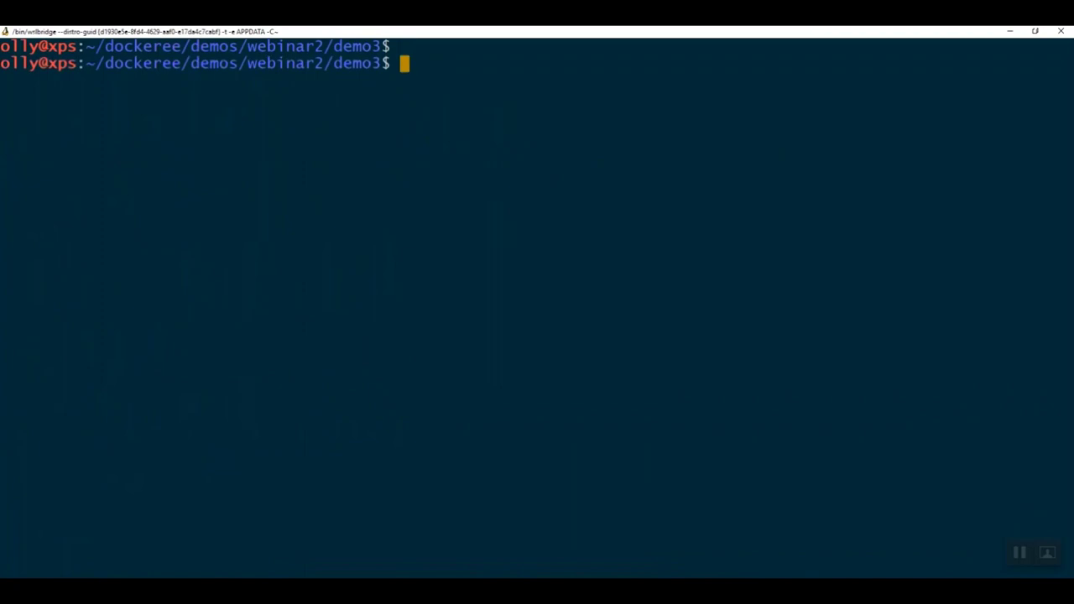
text(vim docker-stack-hybrid.yml)
key(Return)
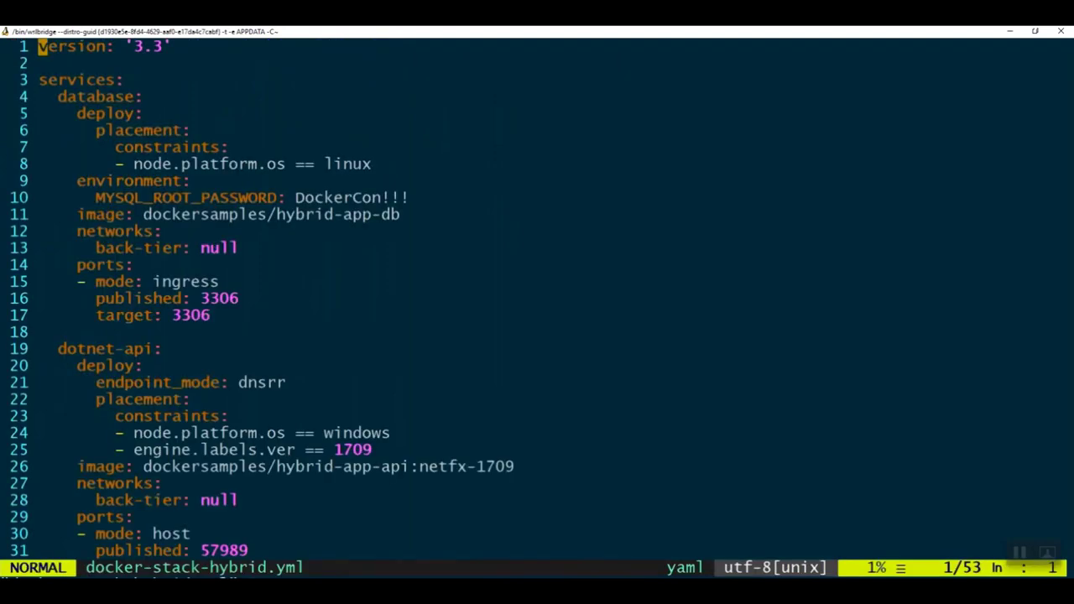
Step: Walk through the database, dotnet-api and java-app service definitions
key(j)
key(j)
key(j)
key(j)
key(k)
key(shift+v)
key(Escape)
key(j)
key(j)
key(j)
key(j)
key(j)
key(j)
key(j)
key(j)
key(j)
key(j)
key(j)
key(j)
key(j)
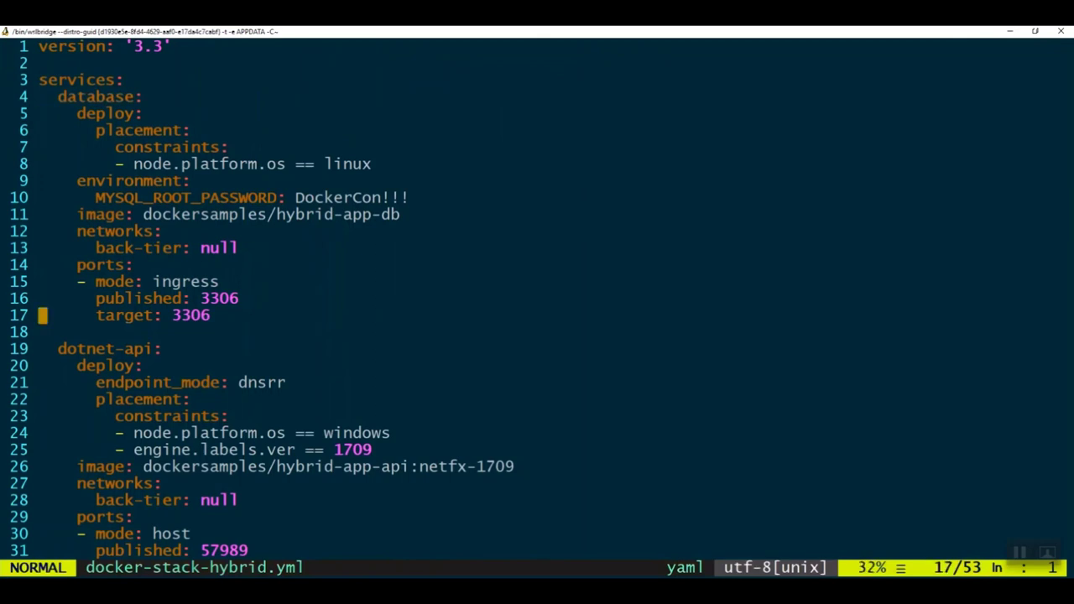
key(j)
key(j)
key(shift+v)
key(Escape)
key(j)
key(j)
key(j)
key(j)
key(j)
key(j)
key(j)
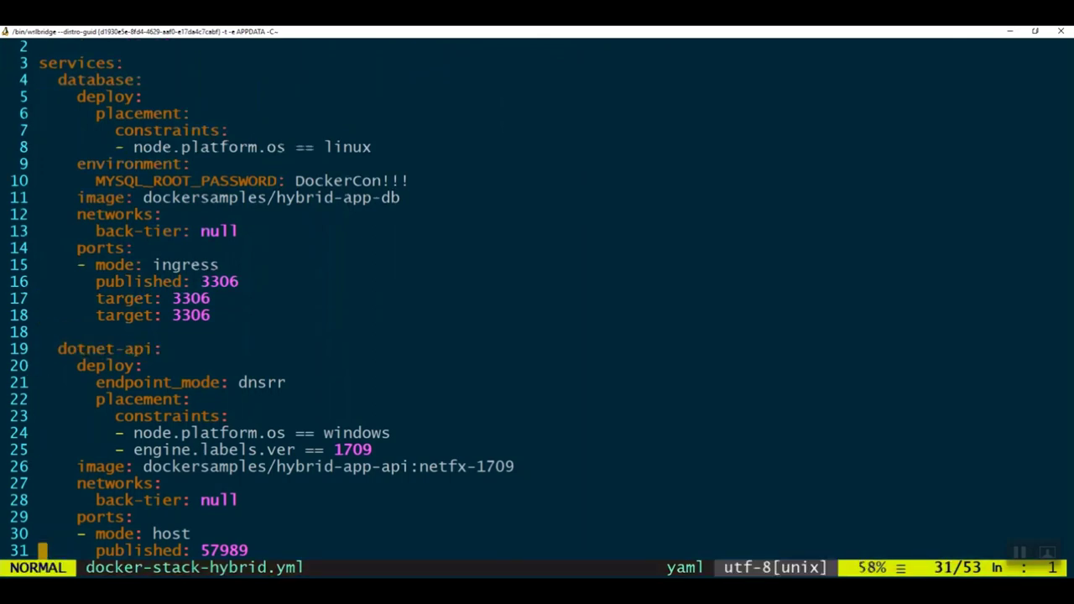
key(j)
key(j)
key(j)
key(j)
key(j)
key(j)
key(j)
key(j)
key(j)
key(j)
key(j)
key(j)
key(j)
key(j)
key(j)
key(j)
key(j)
key(j)
key(j)
key(k)
key(k)
key(k)
key(k)
key(k)
key(k)
key(k)
key(k)
key(k)
key(k)
key(k)
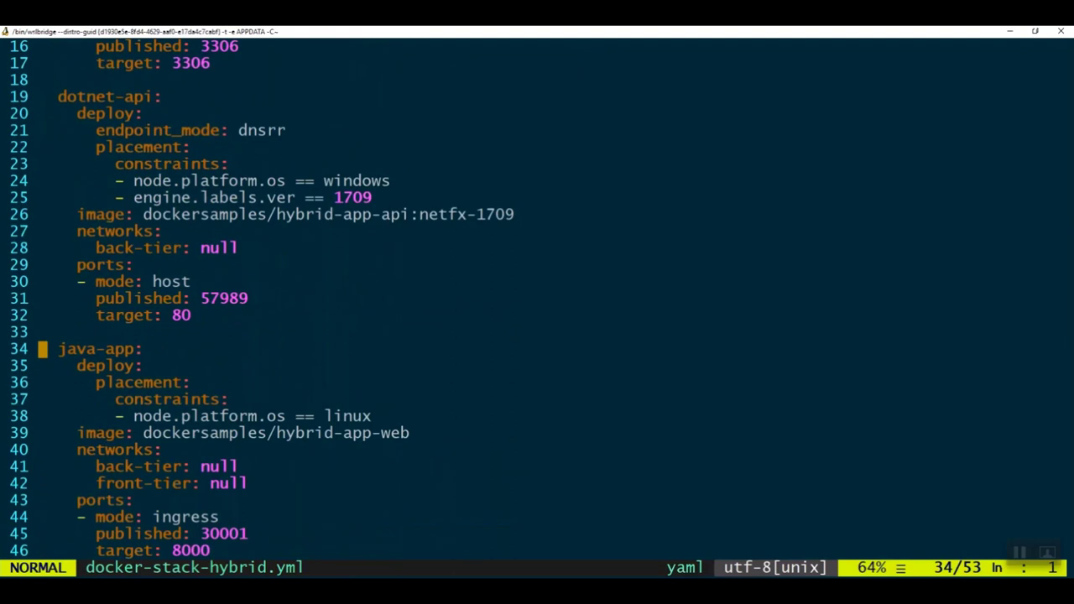
key(k)
key(k)
key(k)
key(k)
key(k)
key(k)
key(k)
key(k)
key(k)
key(k)
key(k)
key(k)
key(k)
key(k)
key(k)
key(k)
key(k)
key(k)
key(k)
key(k)
key(k)
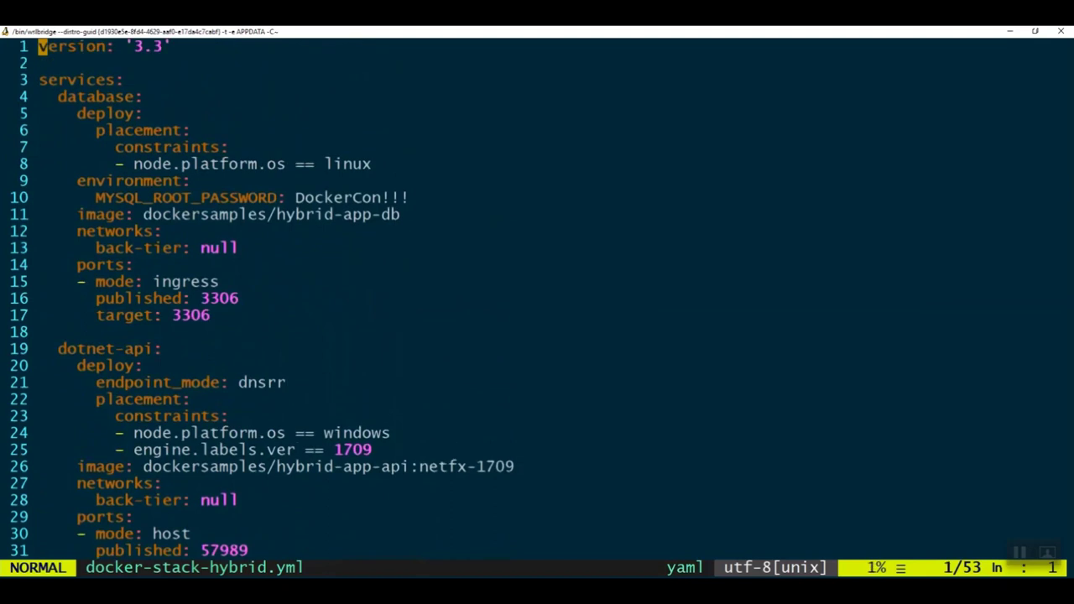
Step: Highlight the Linux and Windows 1709 placement constraint lines
key(j)
key(j)
key(j)
key(j)
key(j)
key(j)
key(j)
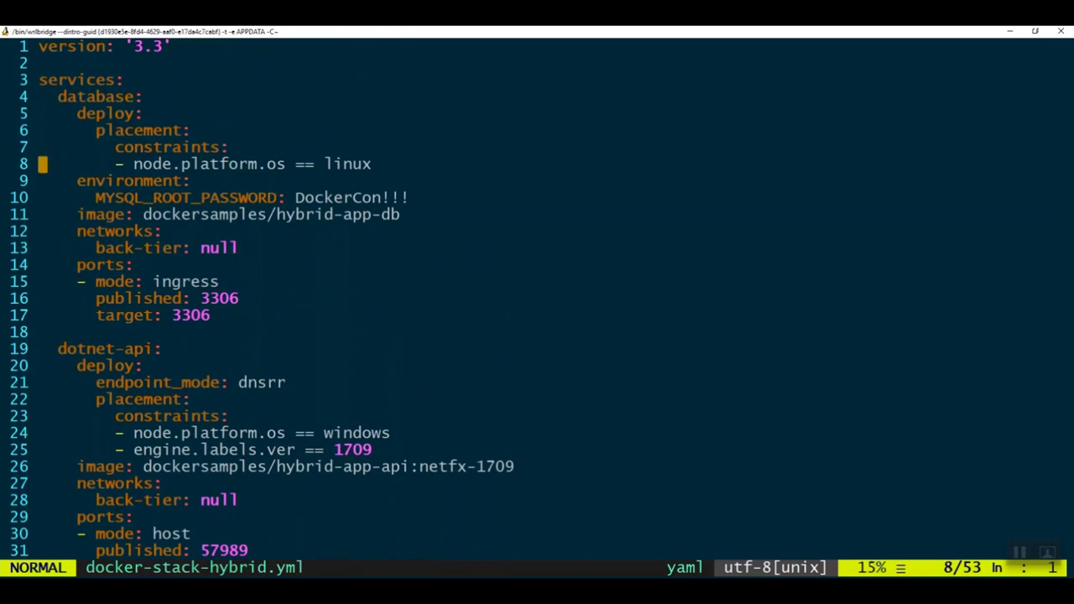
key(shift+v)
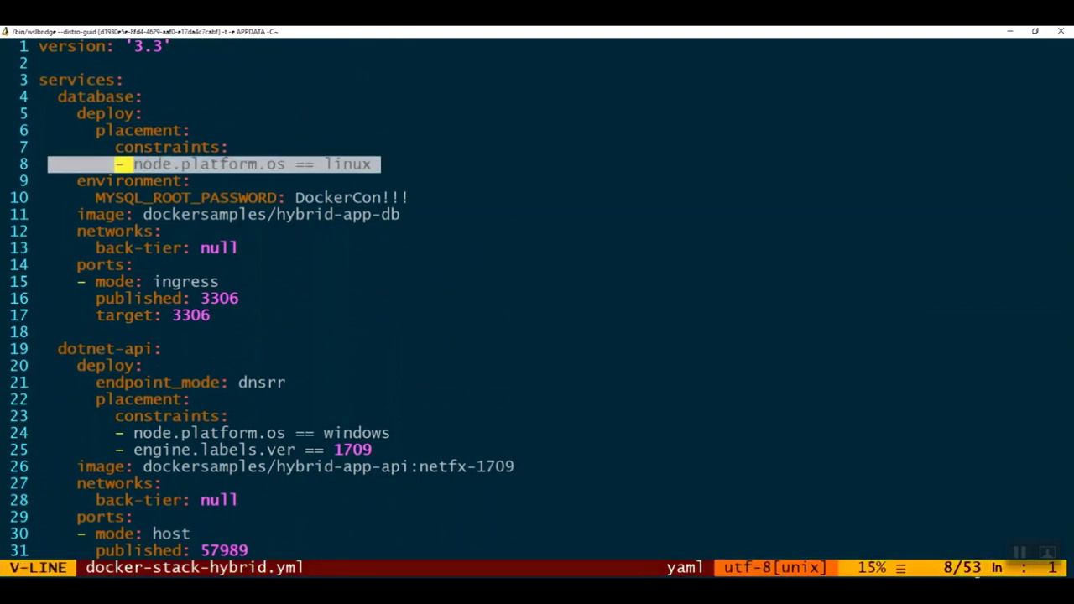
key(y)
key(j)
key(j)
key(j)
key(j)
key(j)
key(j)
key(j)
key(j)
key(j)
key(j)
key(j)
key(j)
key(j)
key(j)
key(j)
key(j)
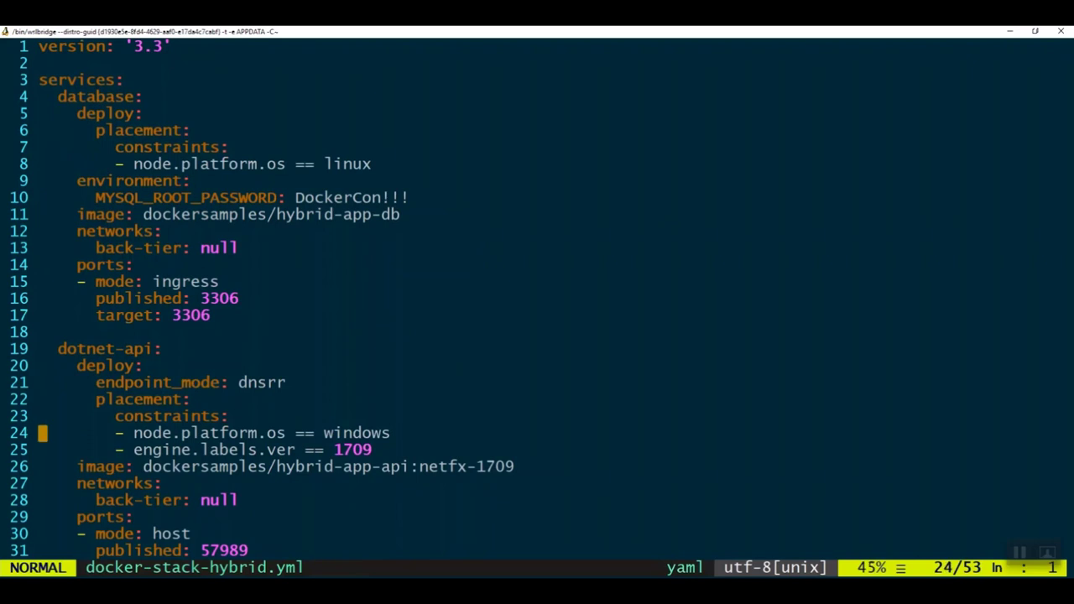
key(shift+v)
key(shift+v)
key(y)
key(j)
key(j)
key(j)
key(j)
key(j)
key(j)
key(j)
key(j)
key(j)
key(j)
key(j)
key(j)
key(j)
key(j)
key(j)
key(j)
key(j)
key(j)
key(j)
key(j)
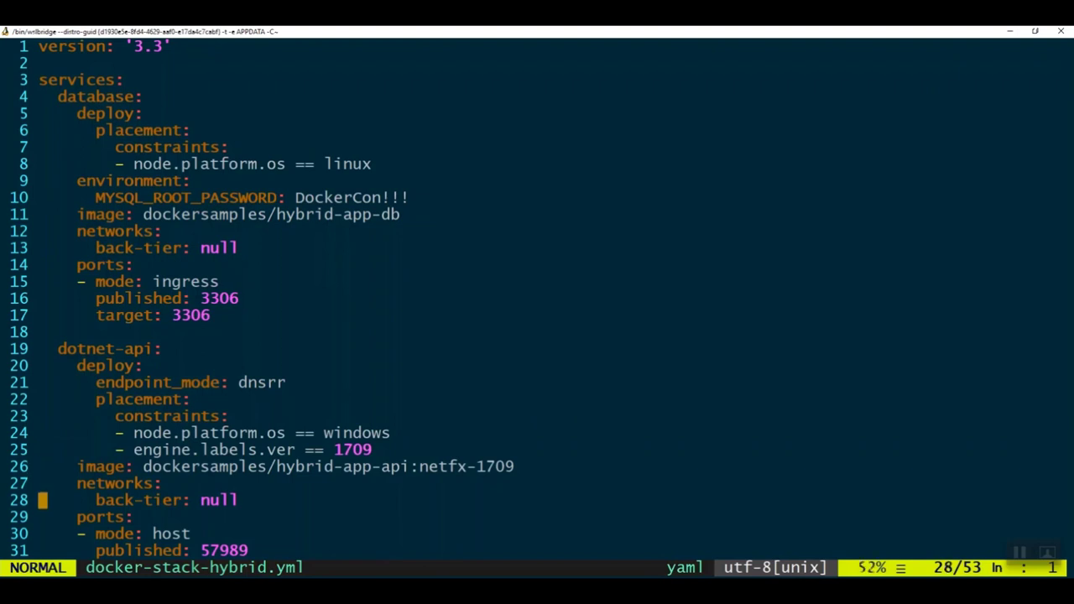
key(k)
key(k)
key(k)
key(k)
key(k)
key(k)
key(k)
key(k)
key(k)
key(k)
key(k)
key(k)
key(k)
key(k)
key(k)
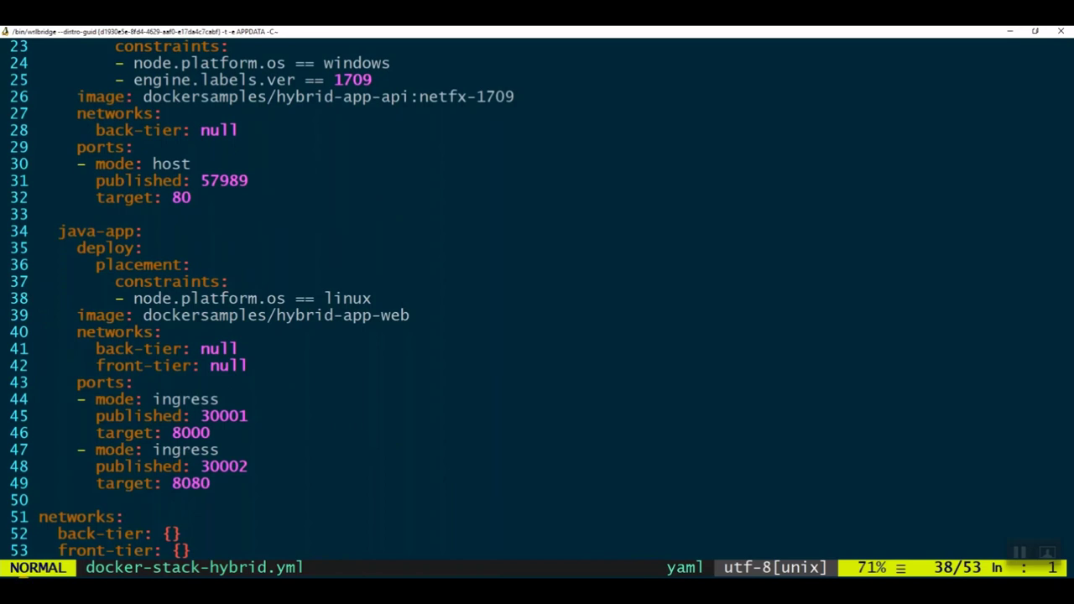
Step: Quit Vim, cat docker-stack-hybrid.yml, copy its YAML, and switch to the browser
text(:q)
key(Return)
text(cat o)
text(oc)
key(Tab)
key(Return)
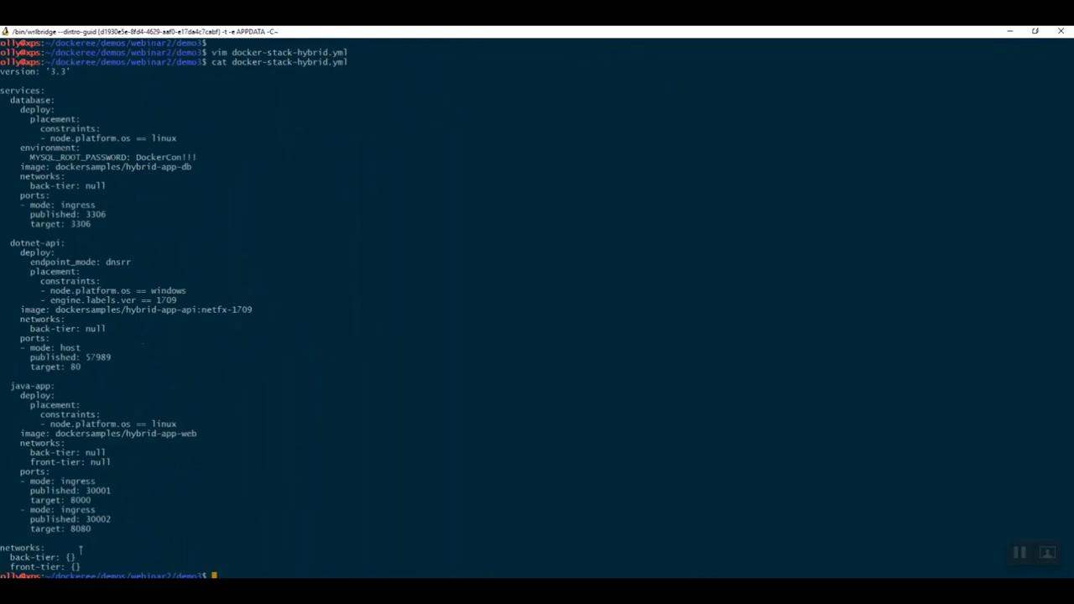
drag(78, 567, 2, 73)
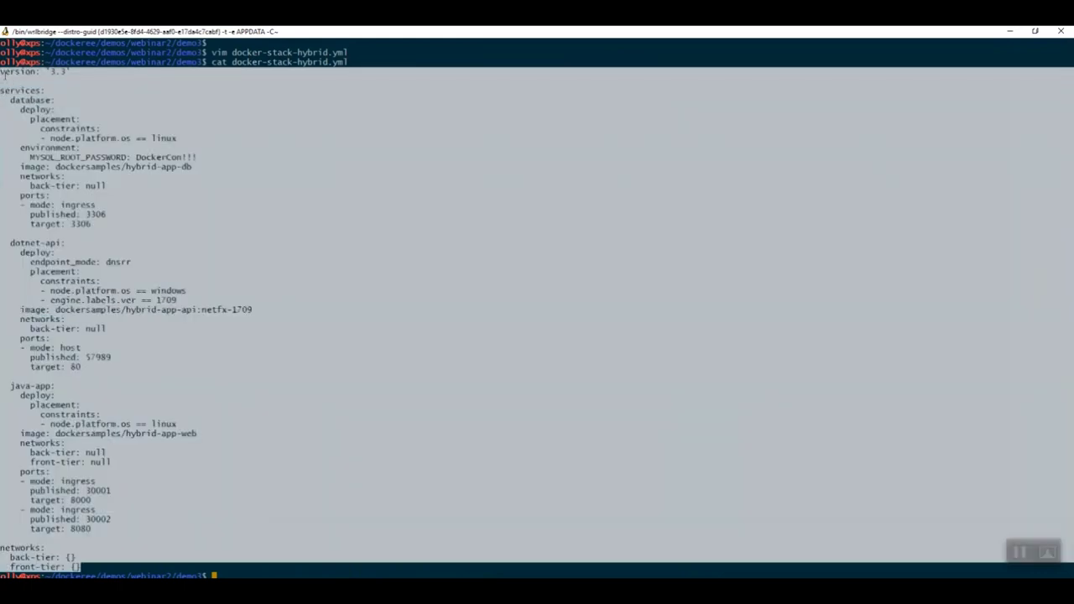
key(alt+Tab)
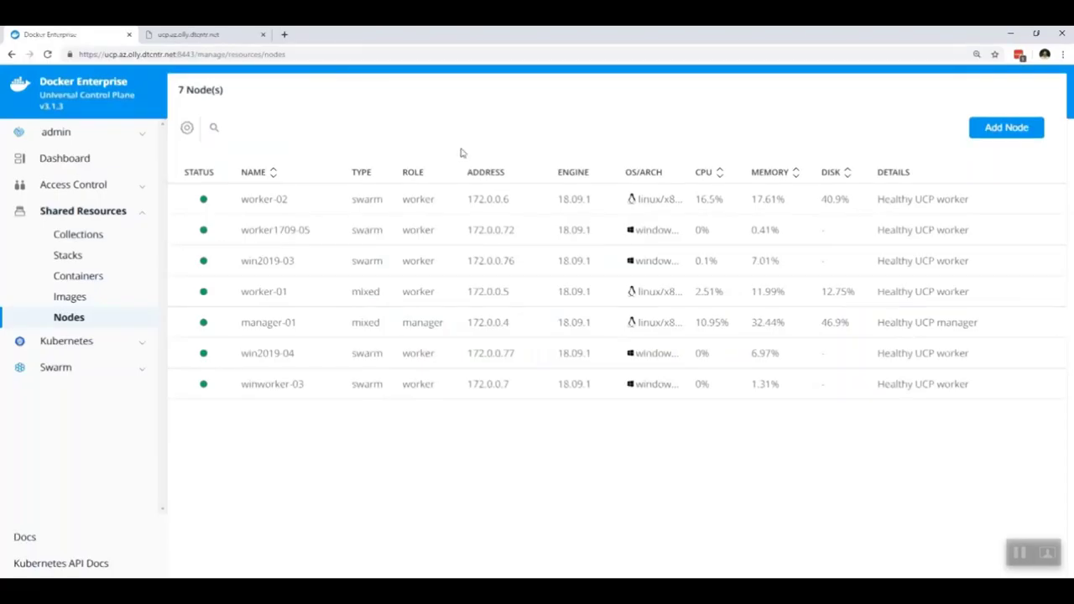
Step: Start a new stack named hybridenvironment
click(146, 254)
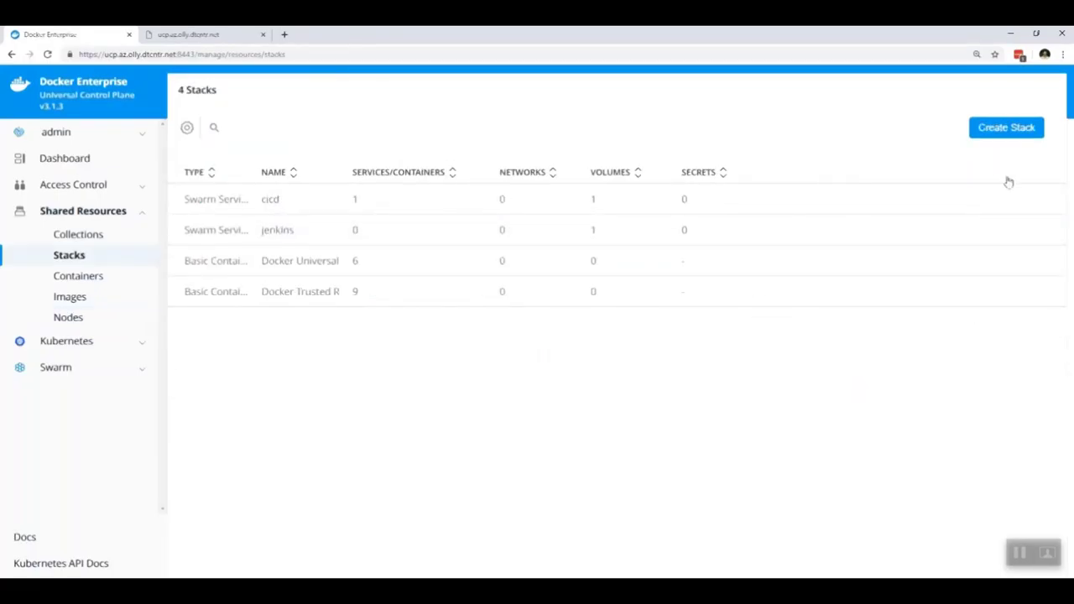
click(1024, 132)
text(hybridenvironment)
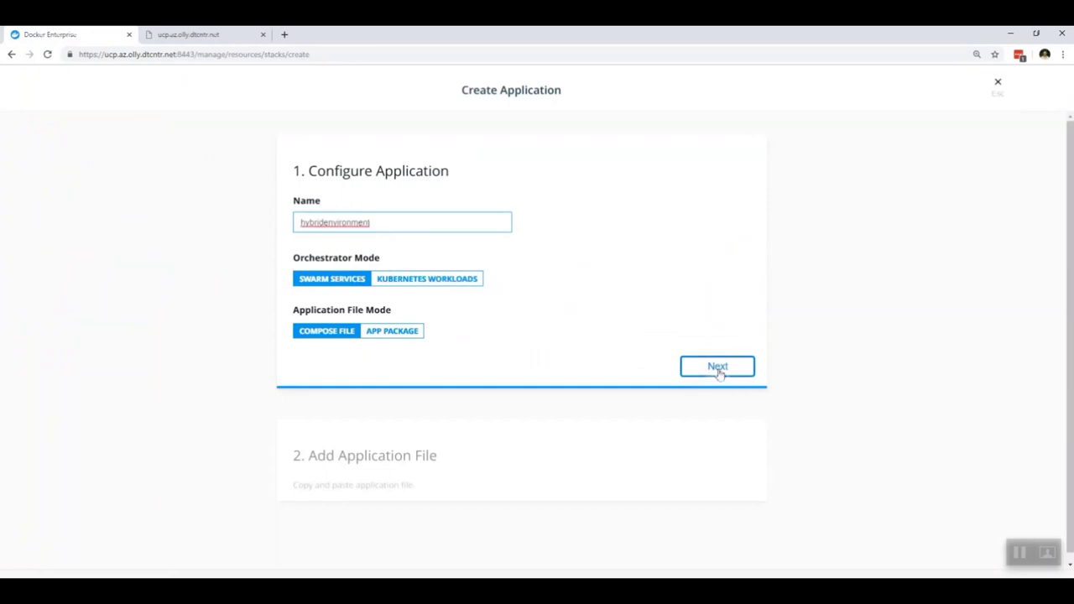
click(724, 371)
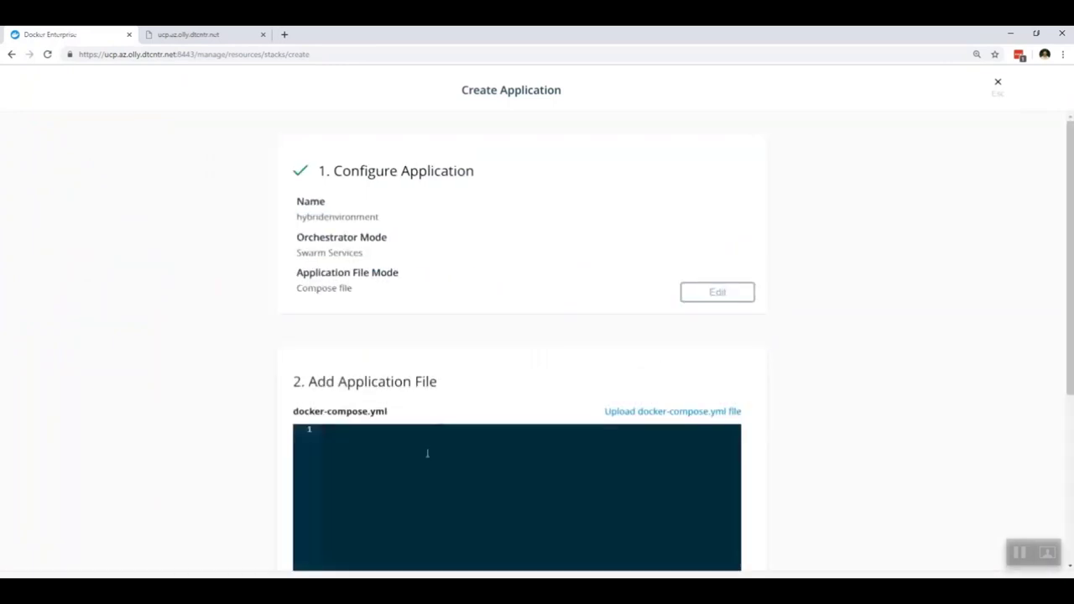
Step: Paste the hybrid YAML, deploy the stack, and dismiss the deployment log
click(419, 486)
key(ctrl+v)
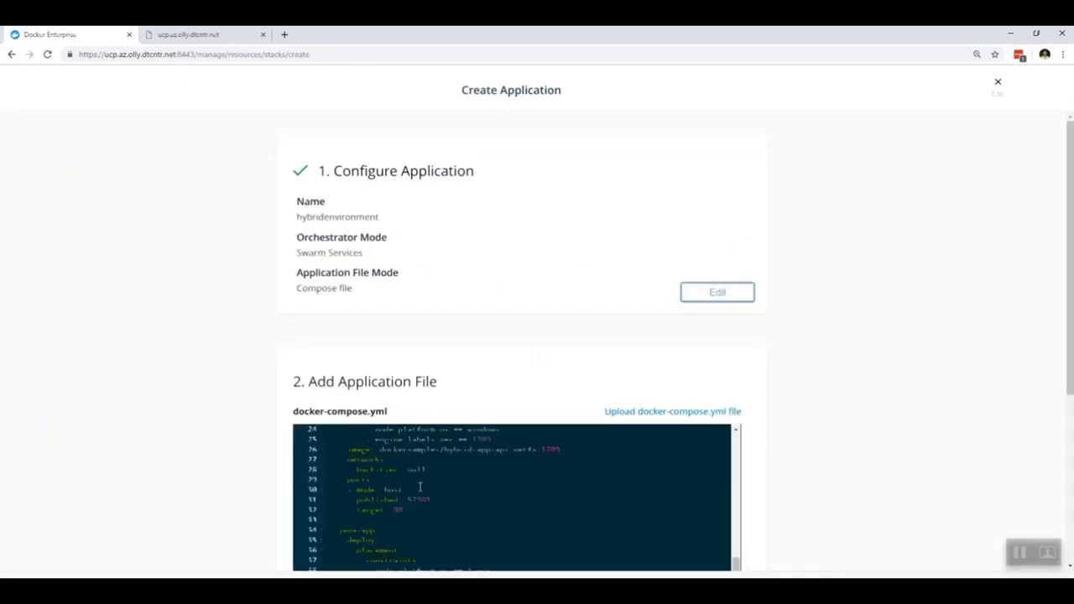
scroll(419, 487, down, 5)
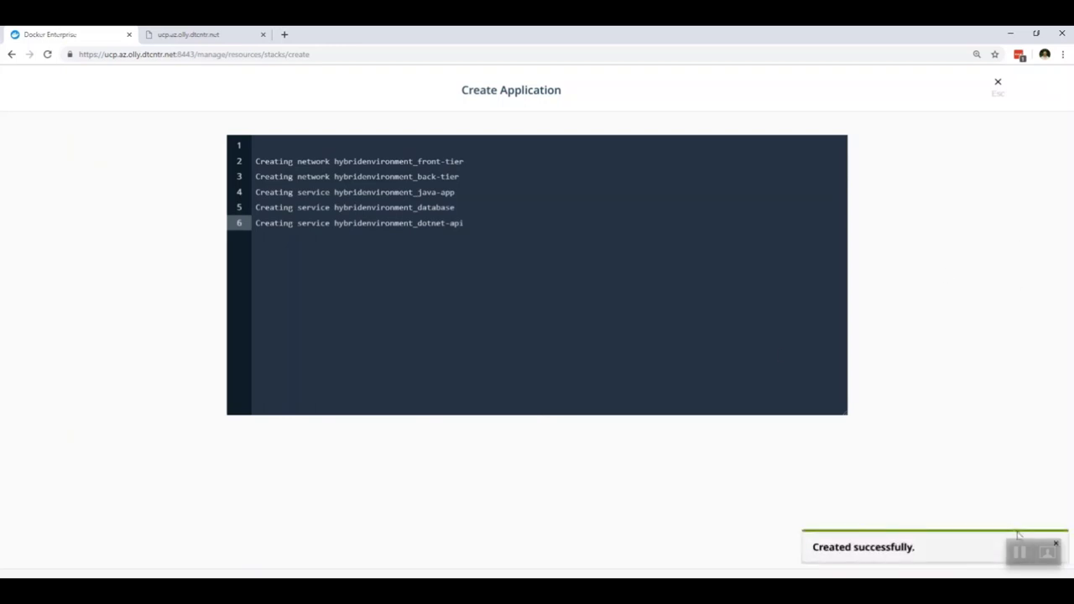
key(Escape)
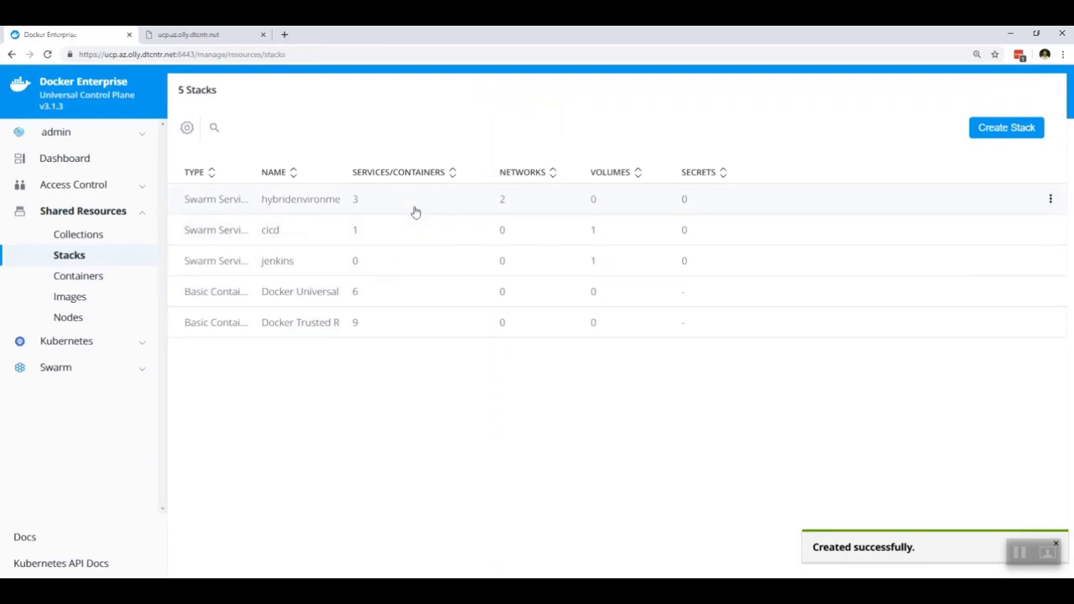
Step: Open the hybridenvironment stack's services: db and web running 1/1, dotnet API at 0/1
click(415, 211)
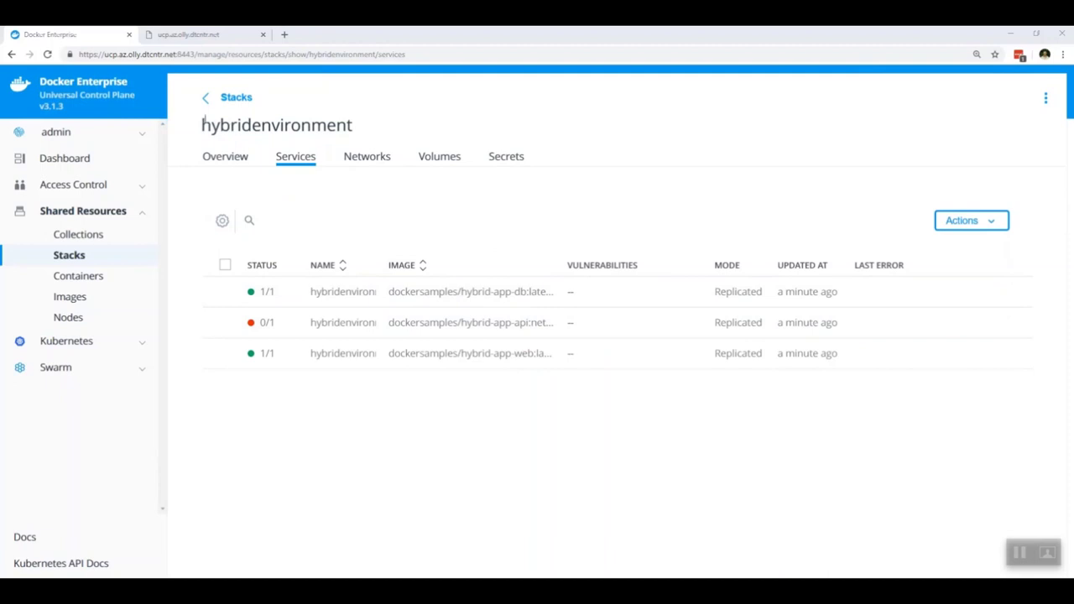
Step: Reload the Java web app in the second tab and go to its Signup page
click(203, 38)
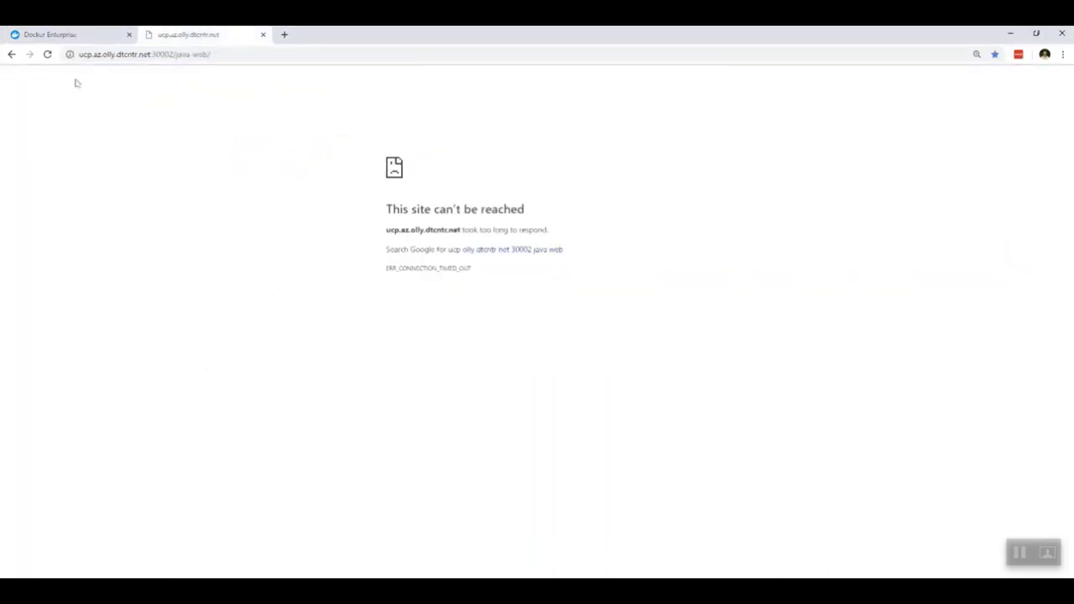
click(47, 55)
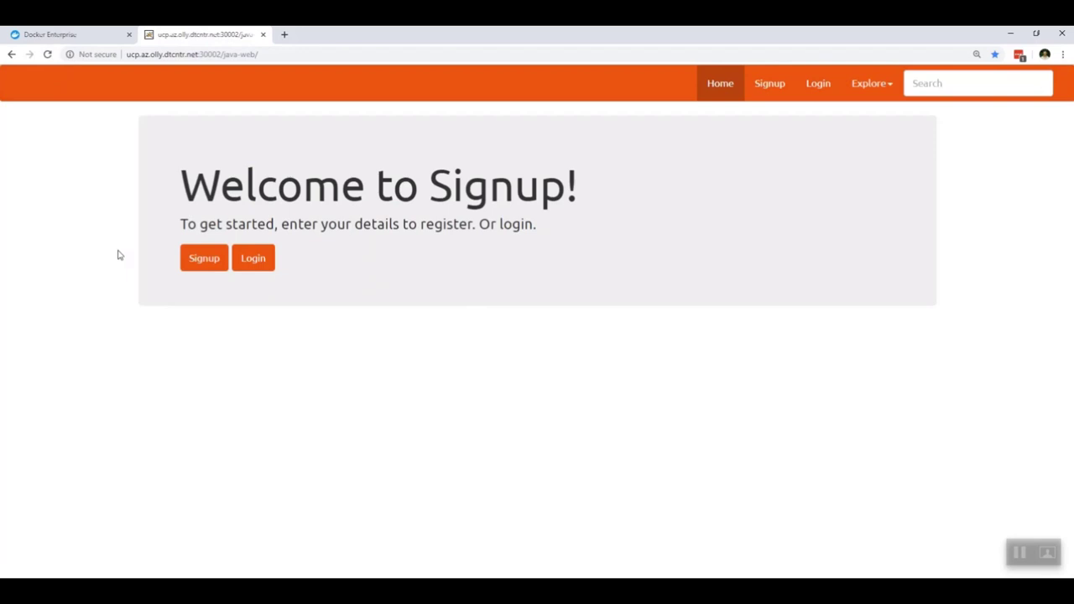
click(208, 261)
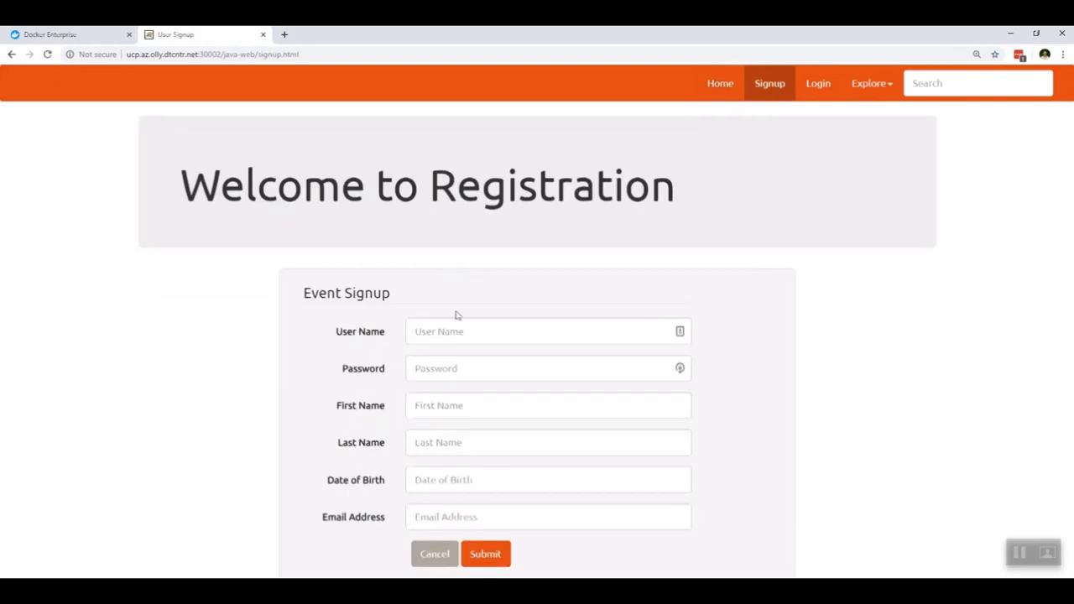
Step: Fill in the signup user name, password, first name and last name
click(454, 331)
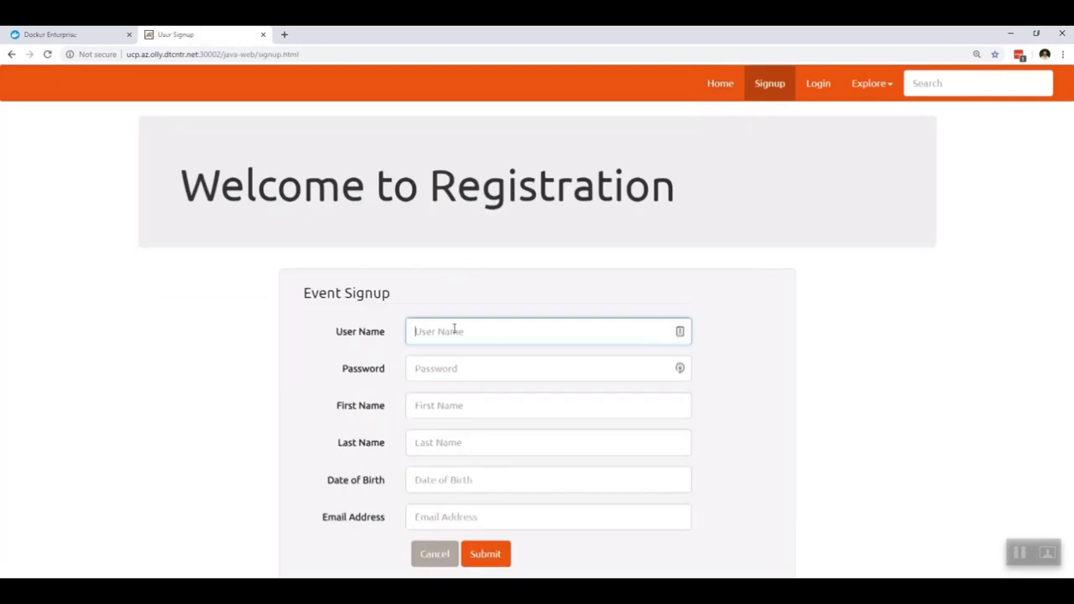
text(demo)
key(Tab)
text(••••••••)
key(Tab)
text(demo)
key(Tab)
text(person)
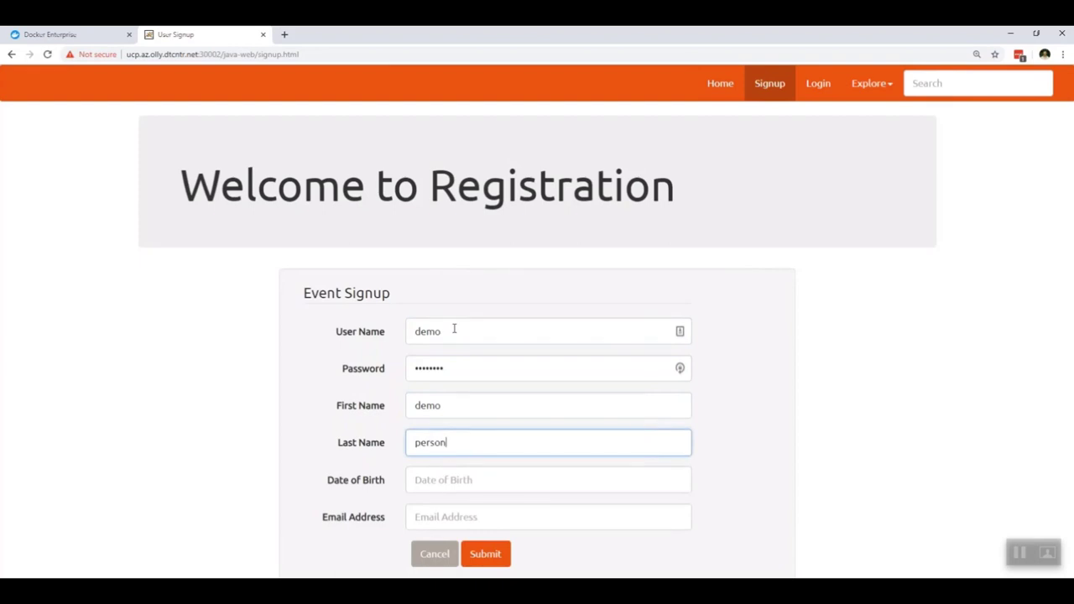
Step: Set the birth date to 02/04/2019, enter the e-mail address, and submit the signup
key(Tab)
click(433, 576)
click(443, 518)
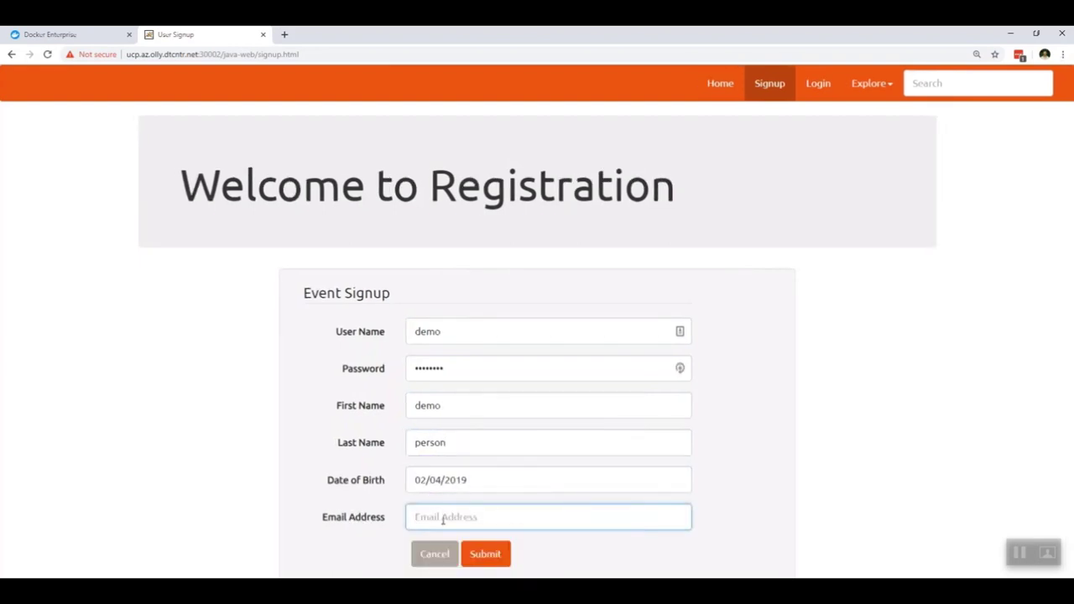
text(demo@test.com)
click(485, 554)
click(703, 263)
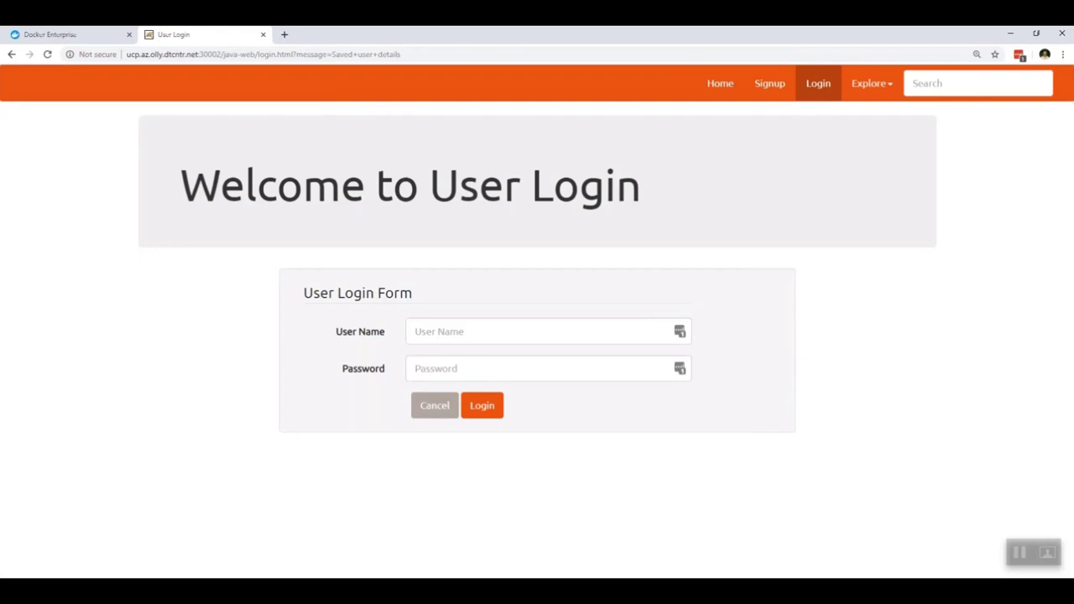
Step: Log in as the new demo user with its password and decline the LastPass save prompt
click(603, 332)
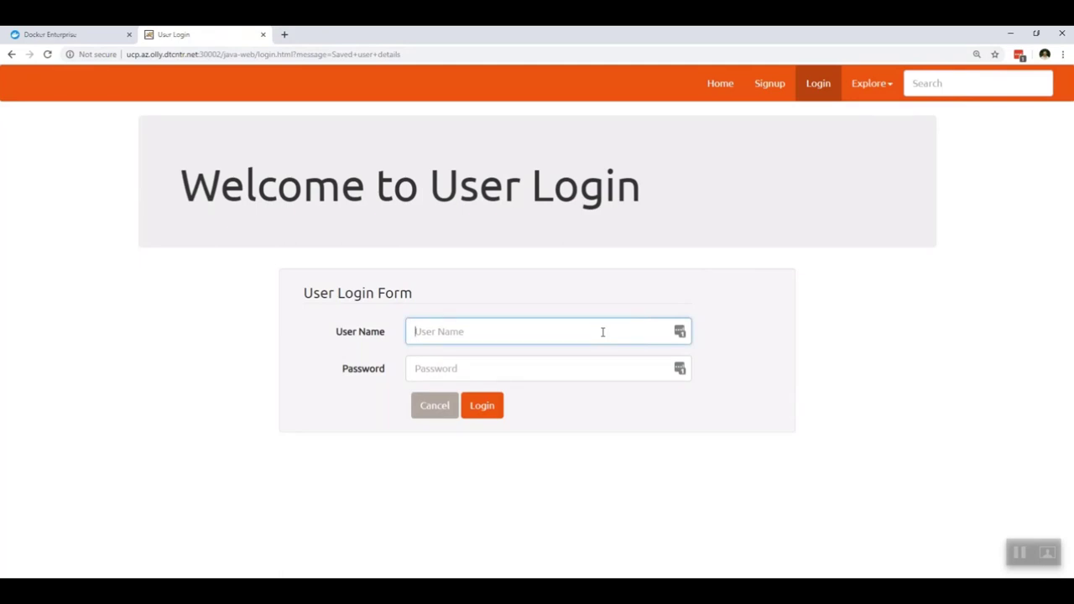
text(demo)
key(Tab)
key(Return)
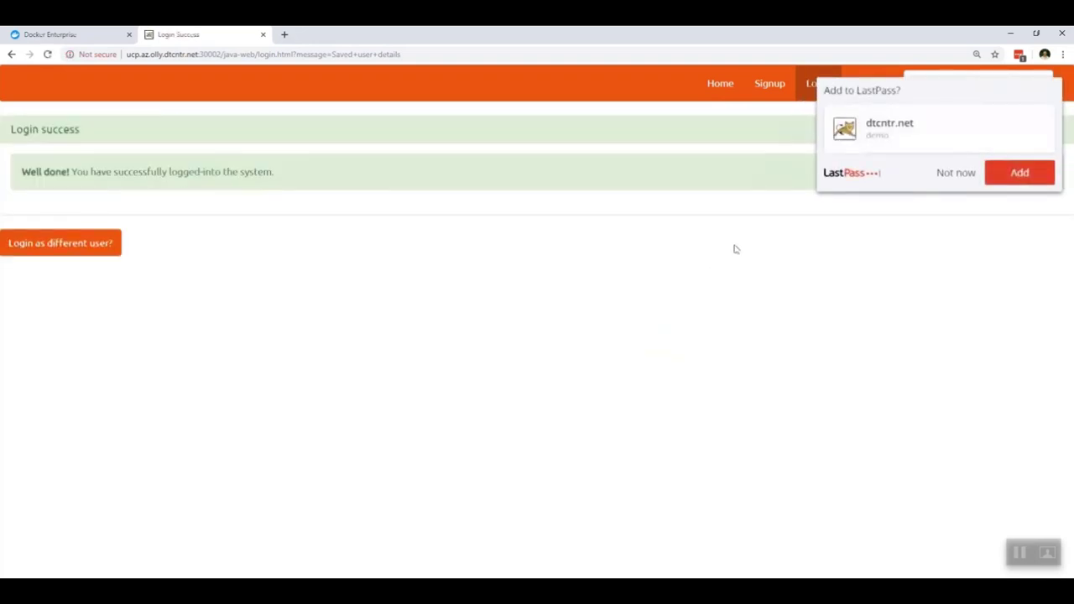
click(966, 173)
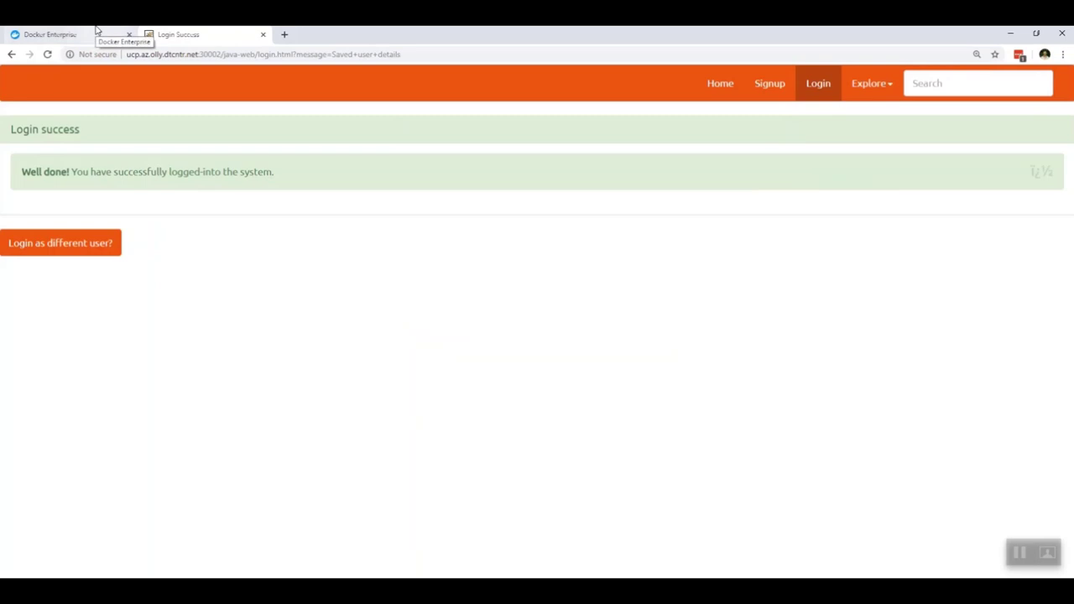
Step: Show the second cluster's UCP Dashboard: 1 manager, 4 workers, 5 Swarm services, 8 pods
click(97, 32)
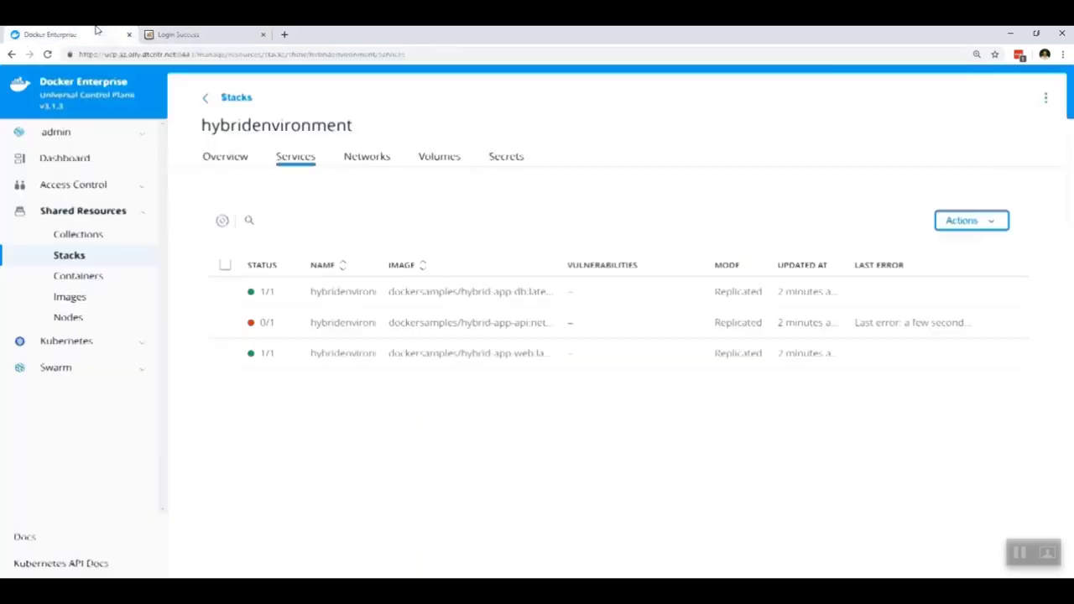
click(101, 168)
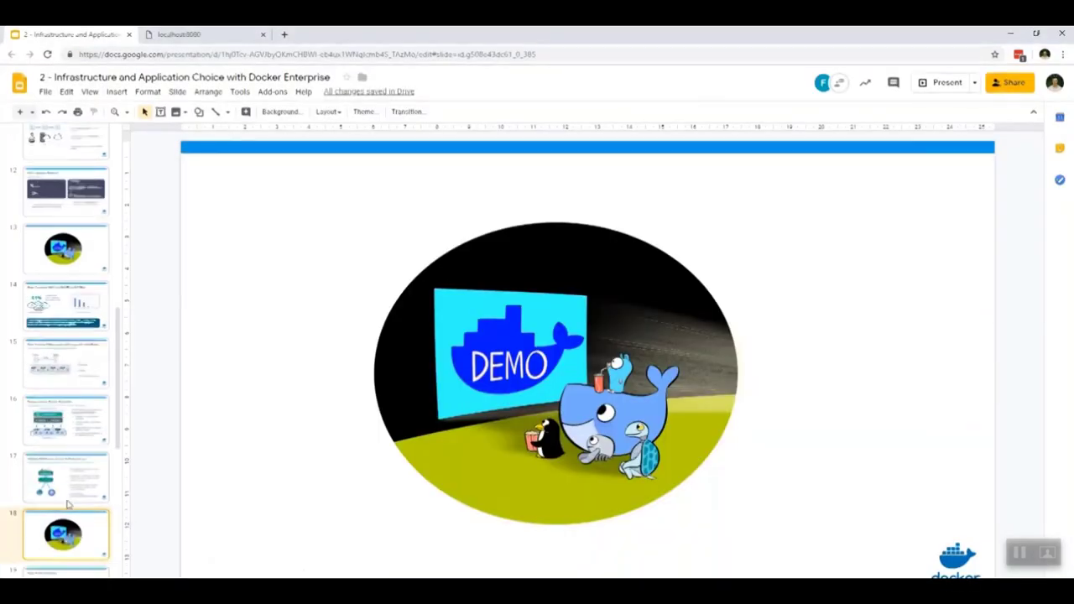
Step: Present the Docker Enterprise deck full screen from slide 18, 'DEMO'
scroll(91, 335, down, 3)
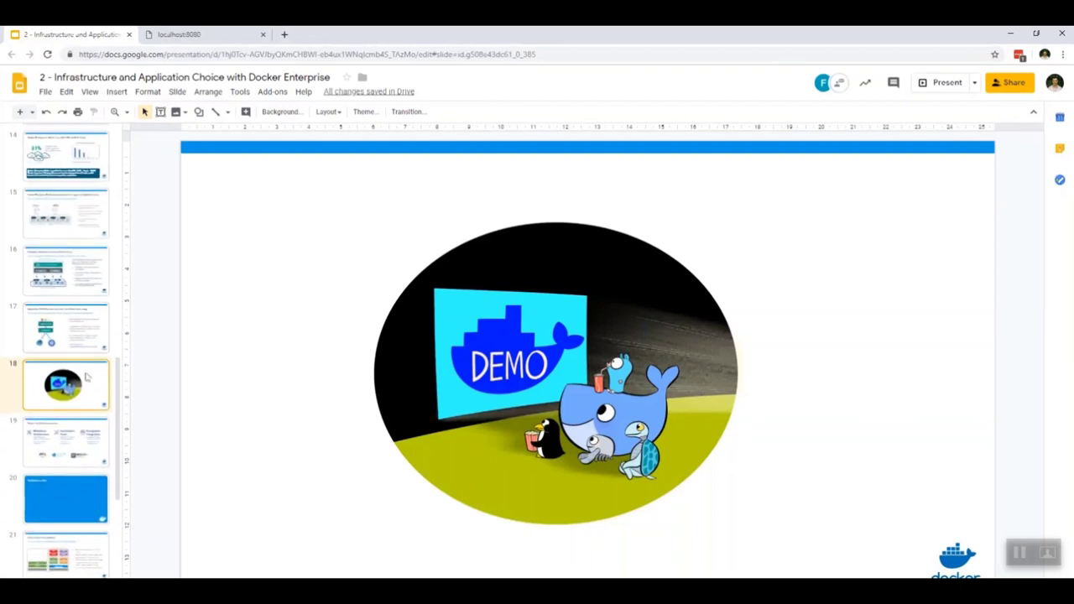
scroll(90, 335, down, 1)
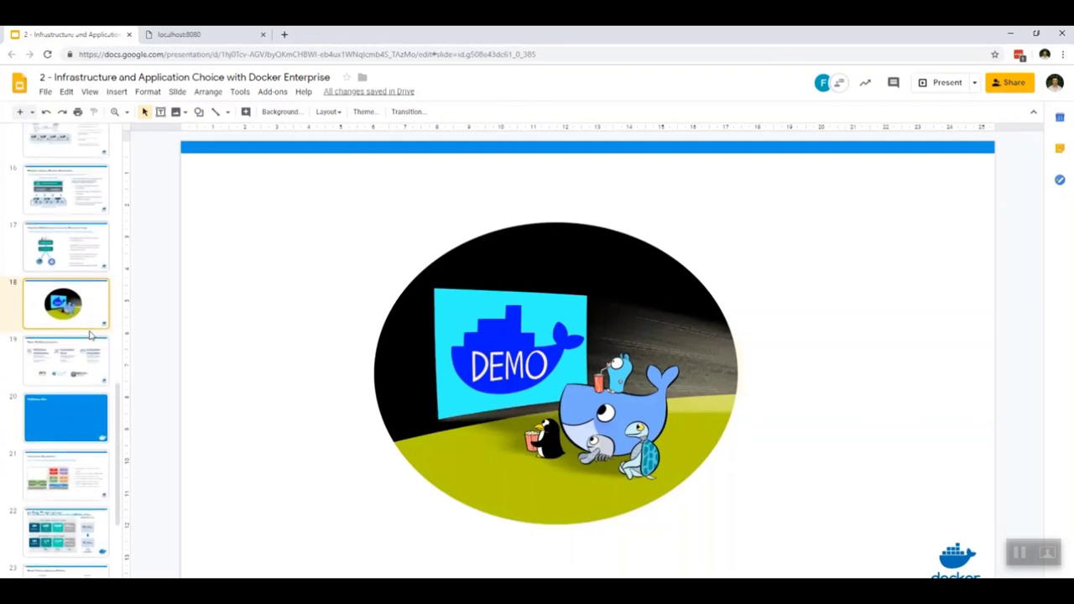
click(943, 85)
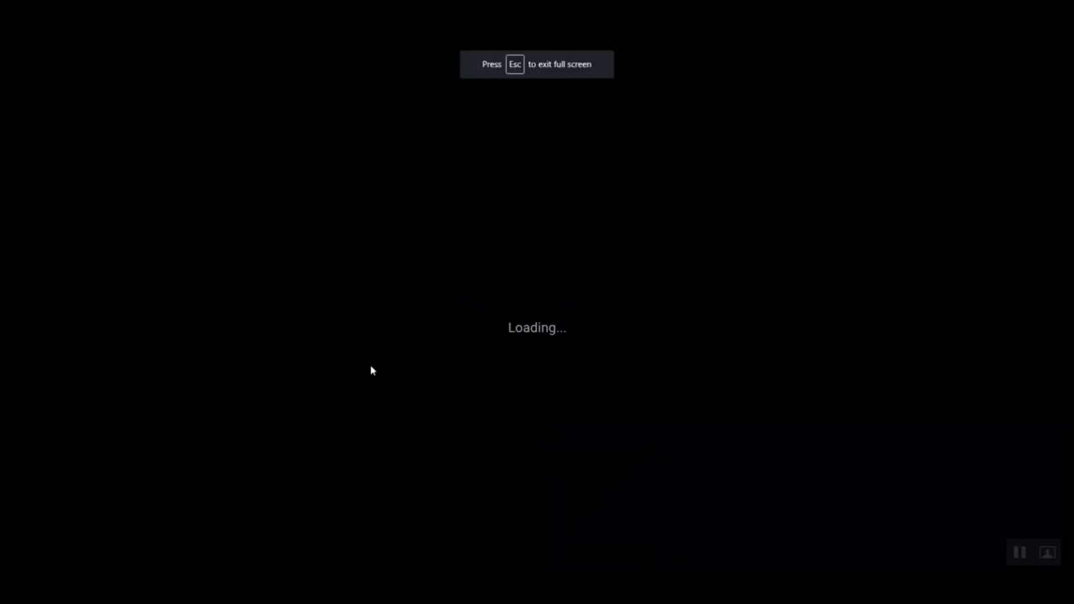
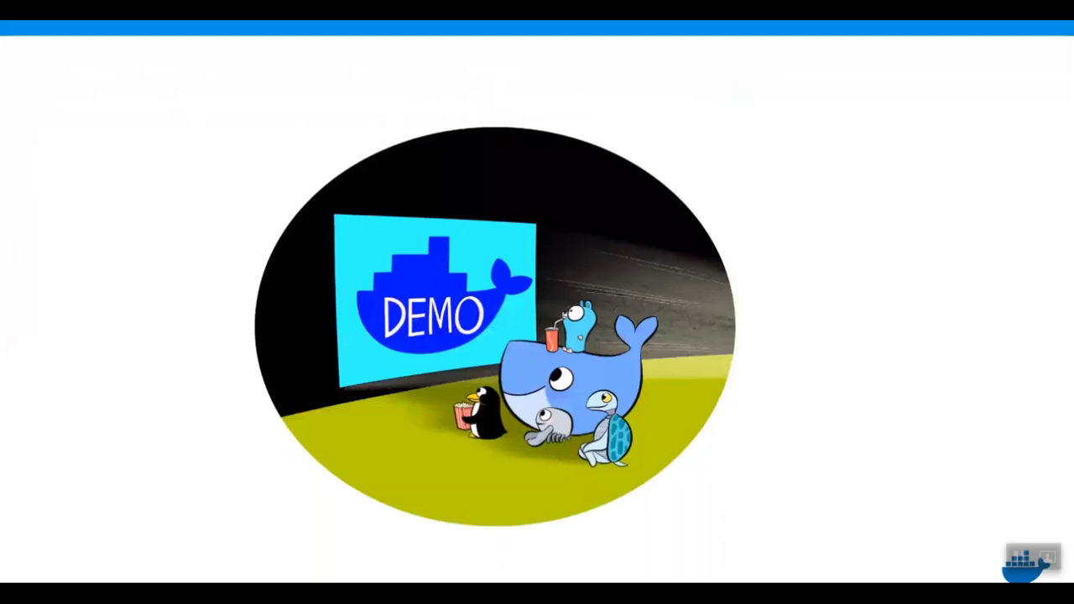
Step: Exit the slideshow and open Docker Desktop's About dialog showing version 2.0.0.0-ent
key(Escape)
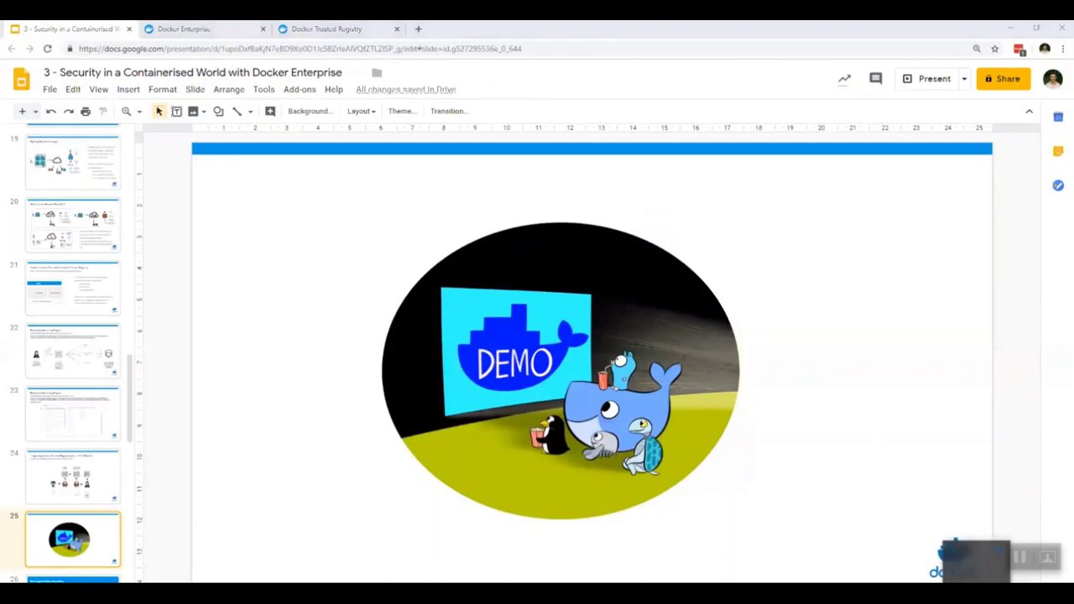
right_click(954, 552)
click(907, 432)
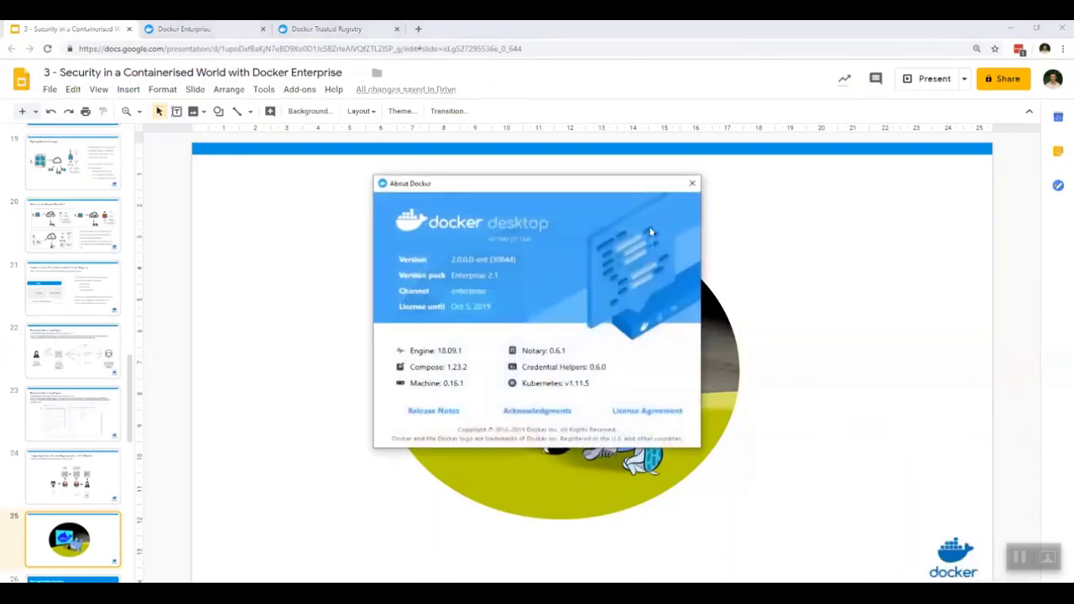
Step: Minimize the browser, terminal and Zoom windows, then close the About dialog
click(1012, 31)
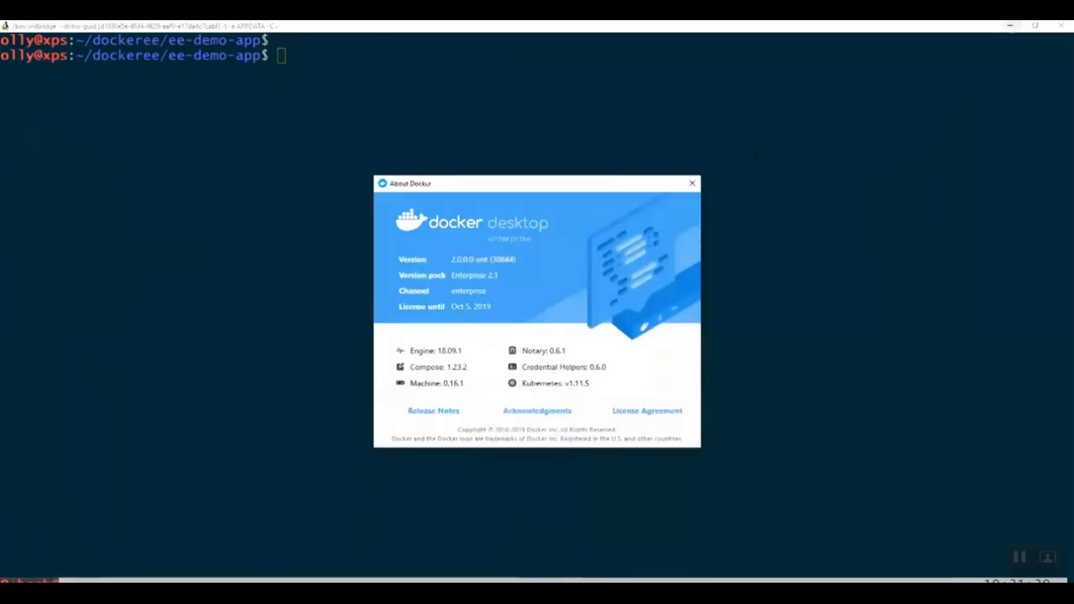
click(1011, 26)
click(965, 39)
click(977, 39)
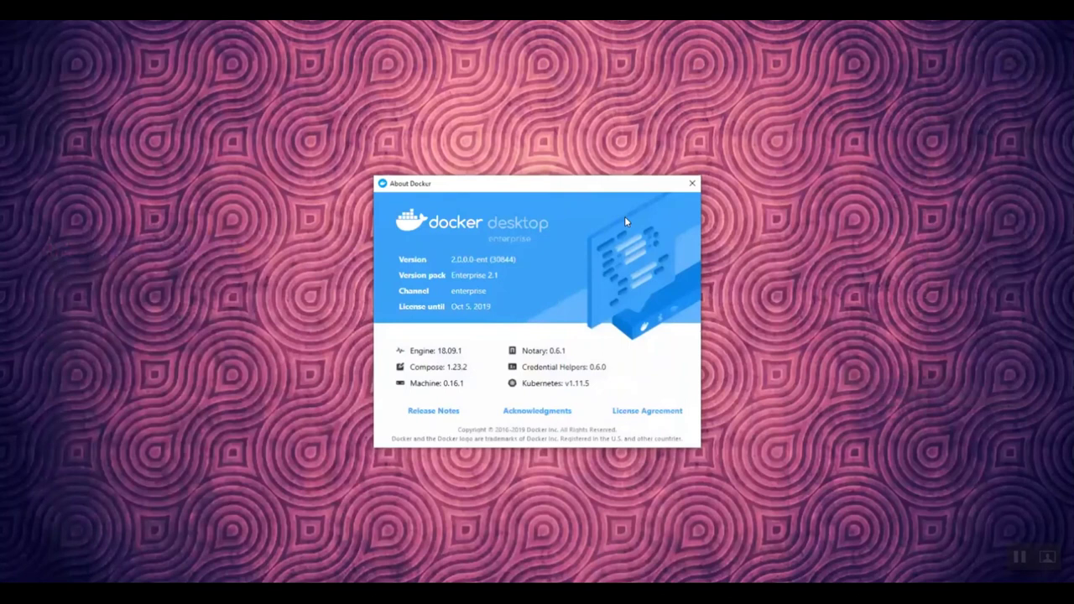
click(690, 184)
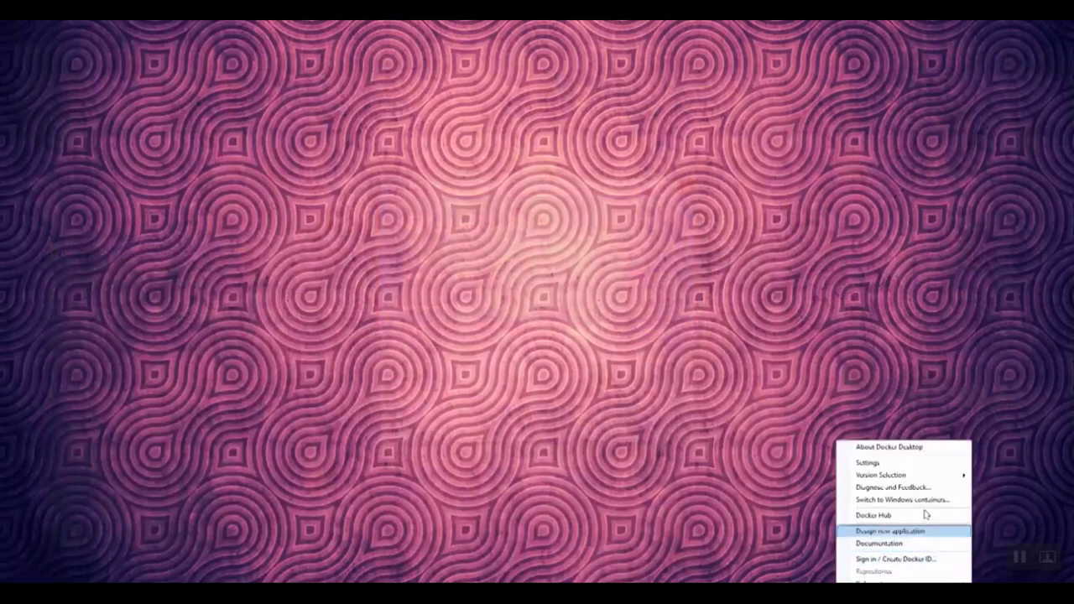
click(912, 465)
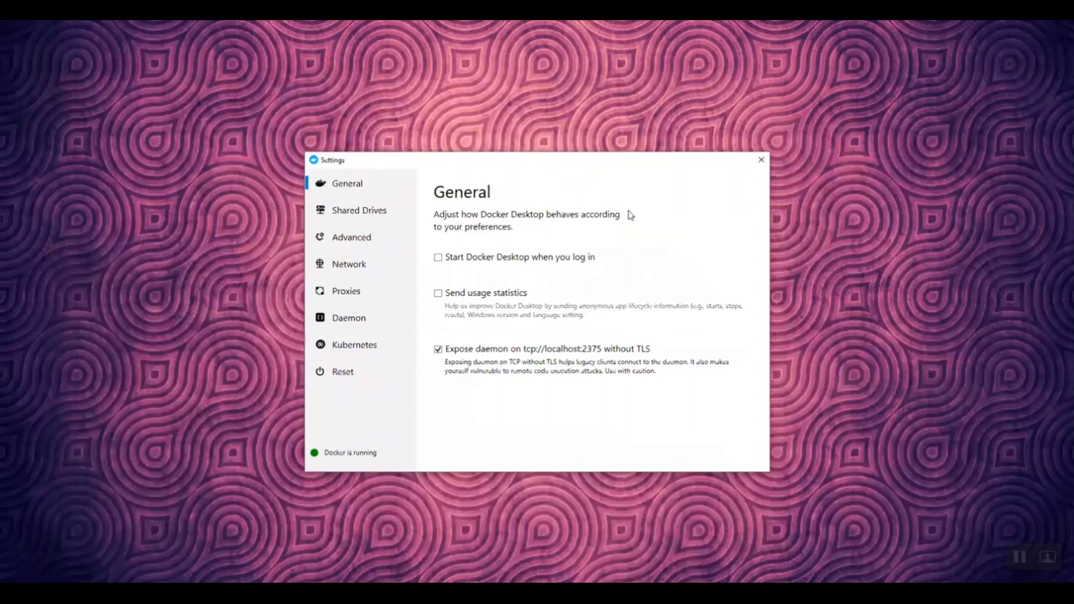
click(383, 284)
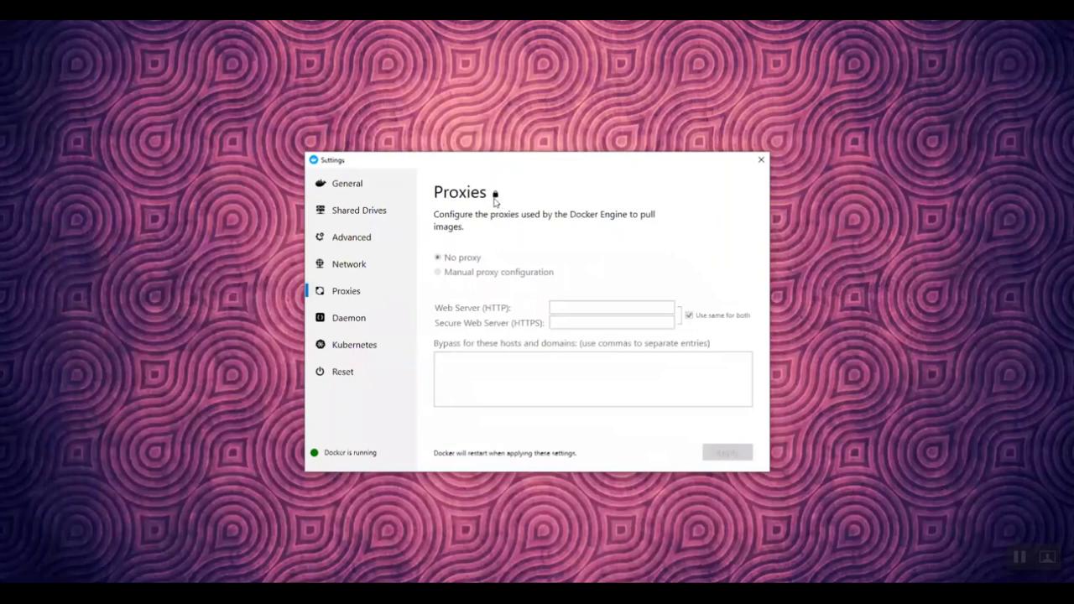
mouse_move(495, 200)
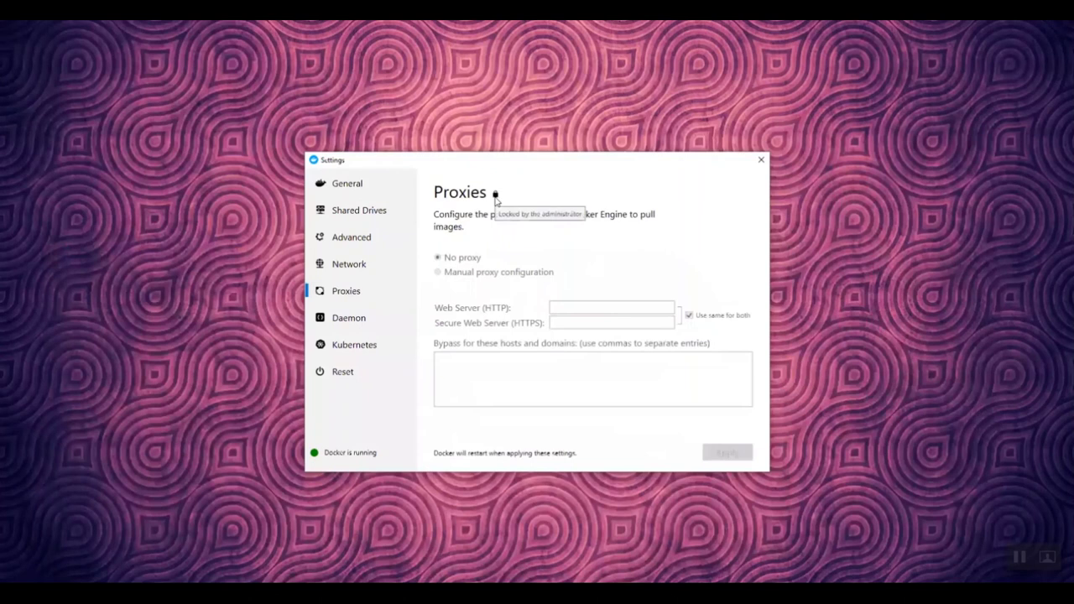
click(366, 238)
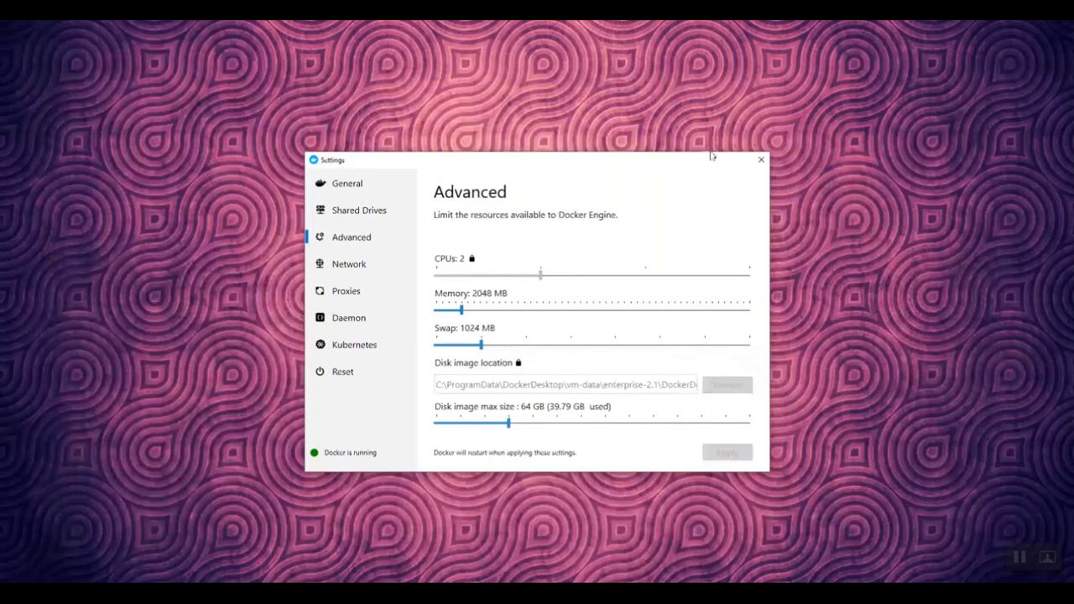
click(761, 161)
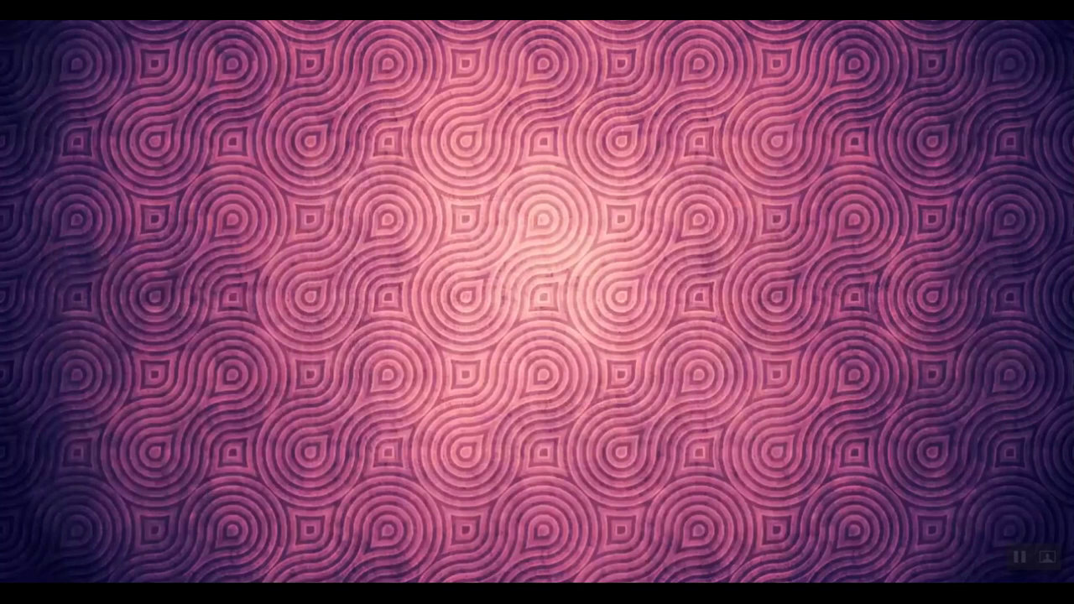
Step: Restore the WSL terminal with a larger font, list the project folder with ls -l, then clear
mouse_move(134, 558)
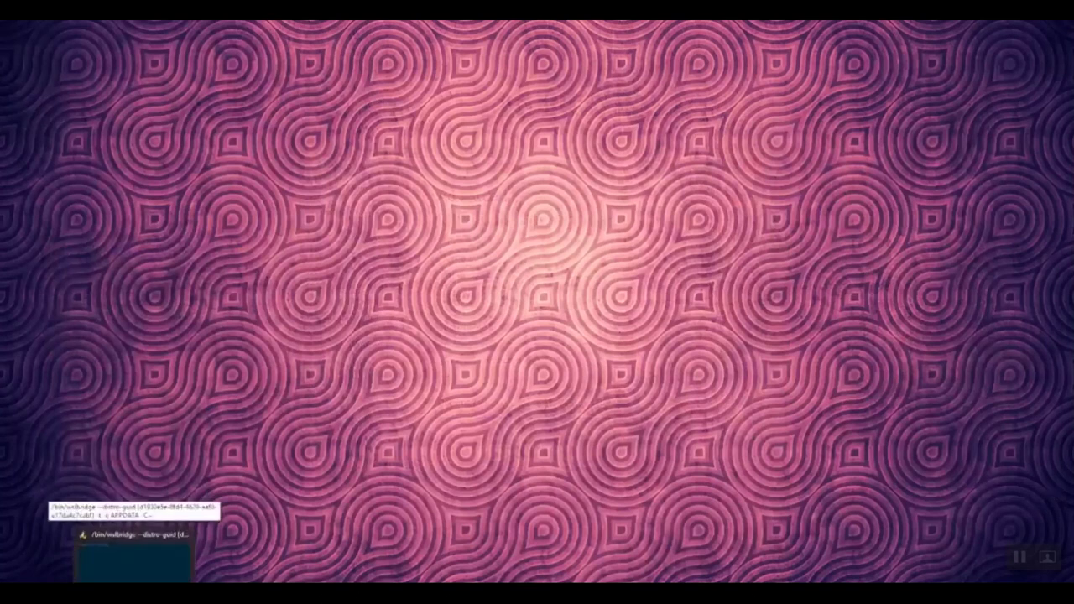
click(134, 558)
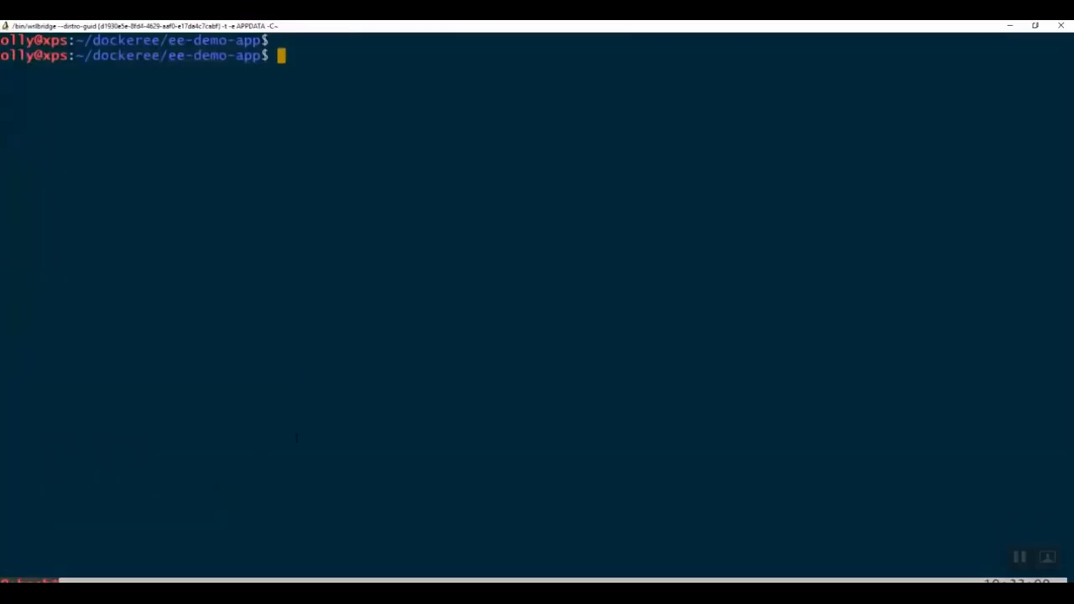
key(ctrl+plus)
key(ctrl+plus)
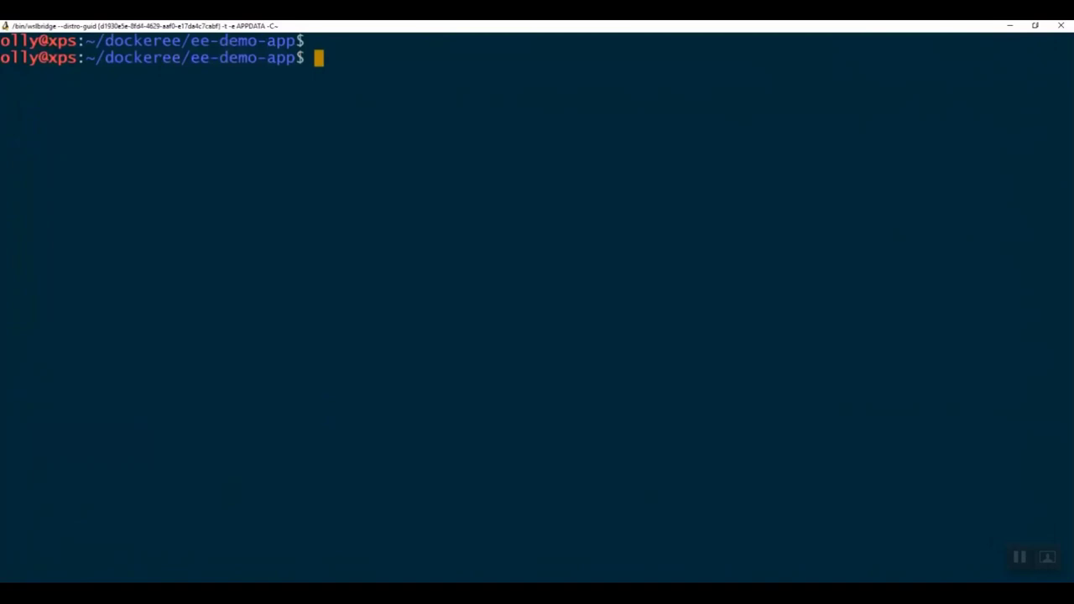
text(ls -l)
key(Return)
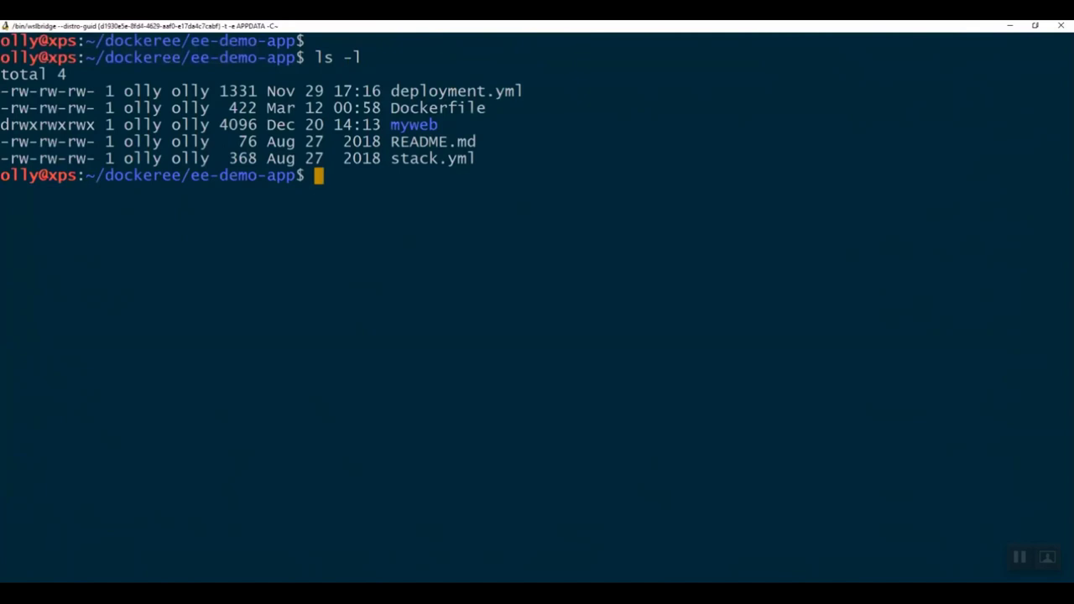
text(clear)
key(Return)
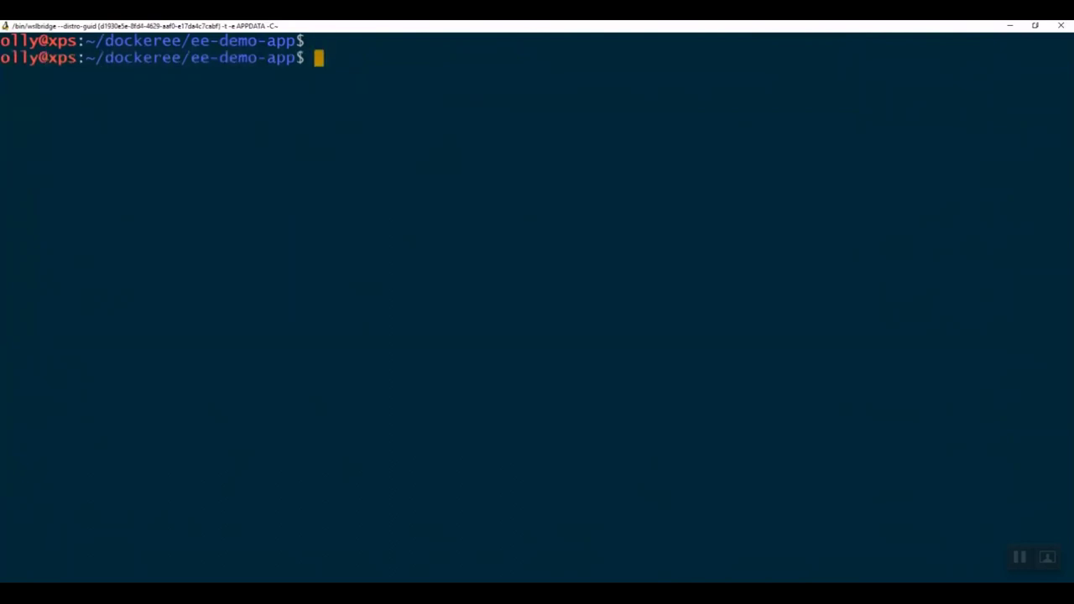
Step: Build the image tagged as the registry's admin/catdemo:3 with docker build, then clear the output
text(docker buil)
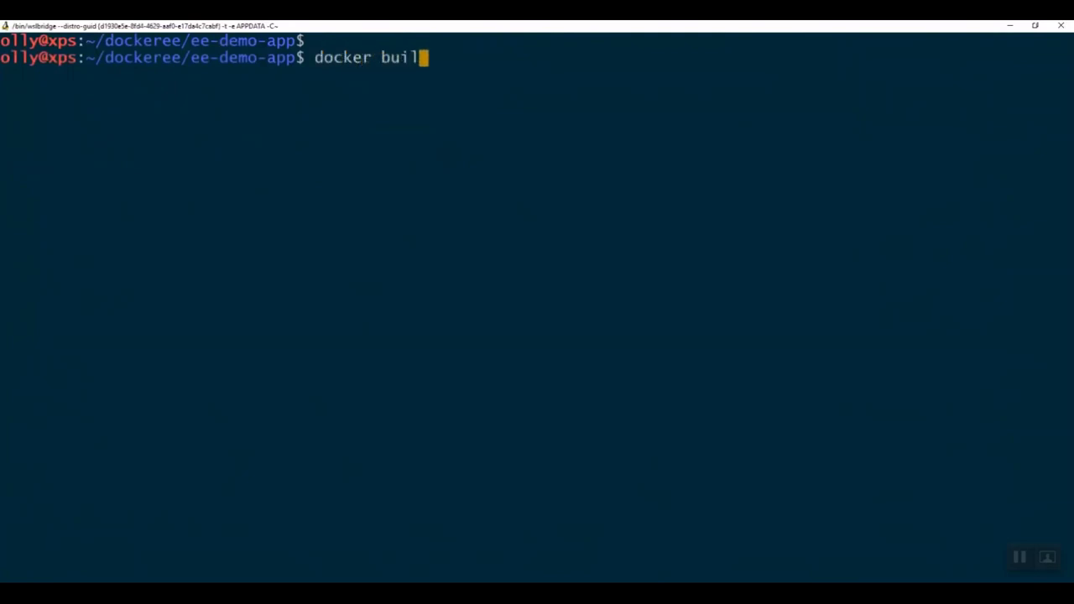
text(d -t dtr.olly.dtcntr)
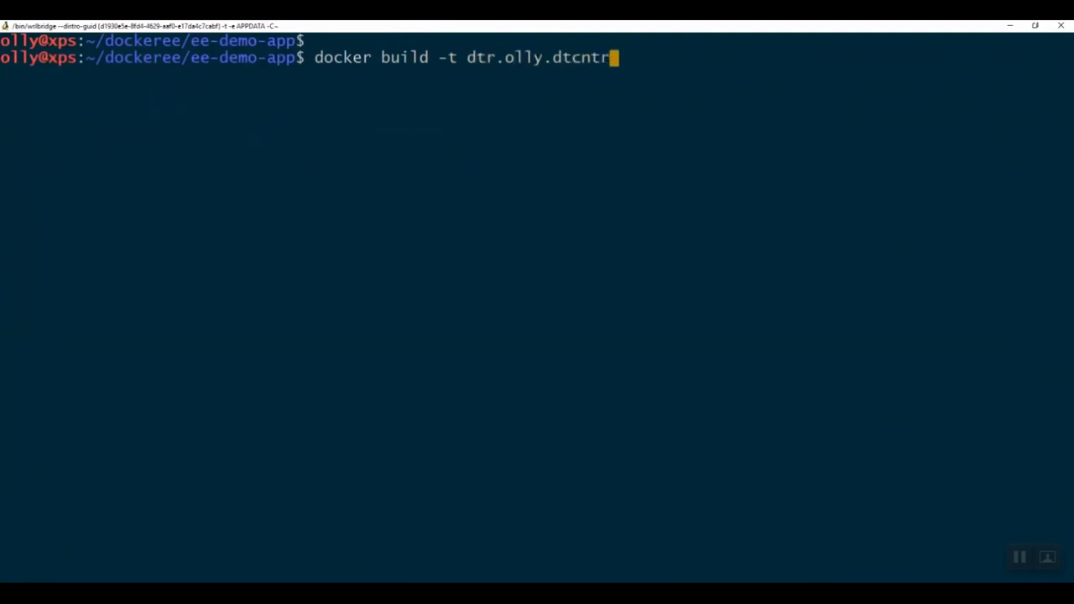
text(.net/admin:cat)
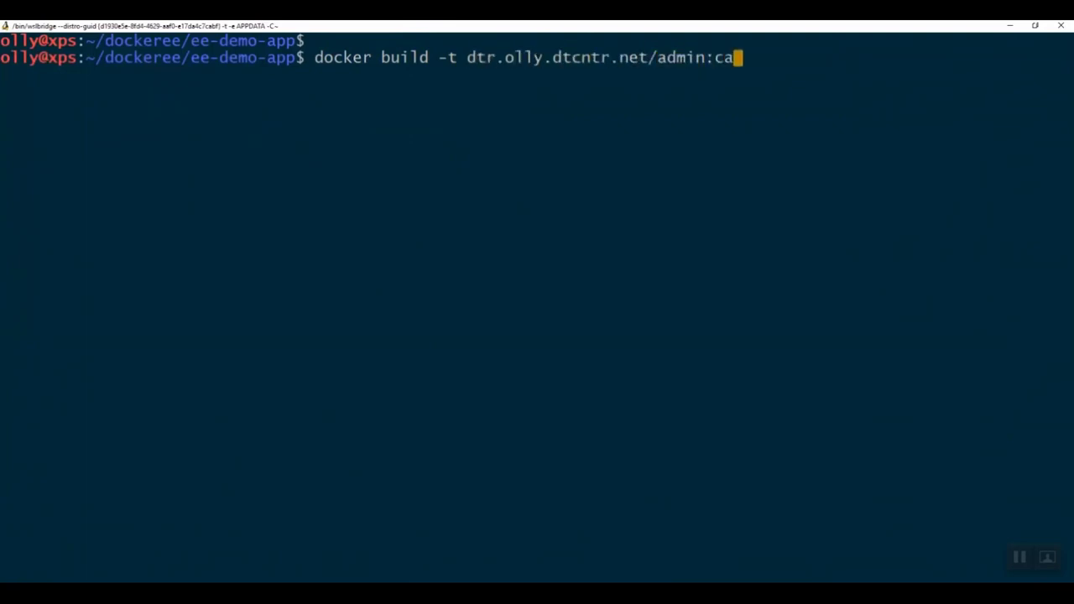
key(BackSpace)
key(BackSpace)
key(BackSpace)
key(BackSpace)
text(/catdemo:3)
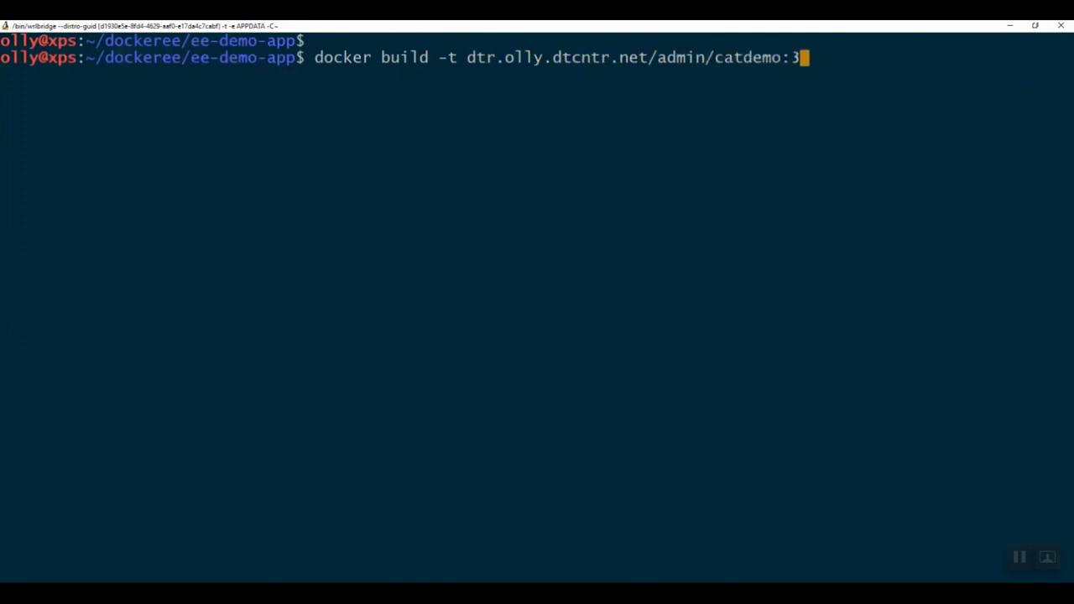
text( .)
key(Return)
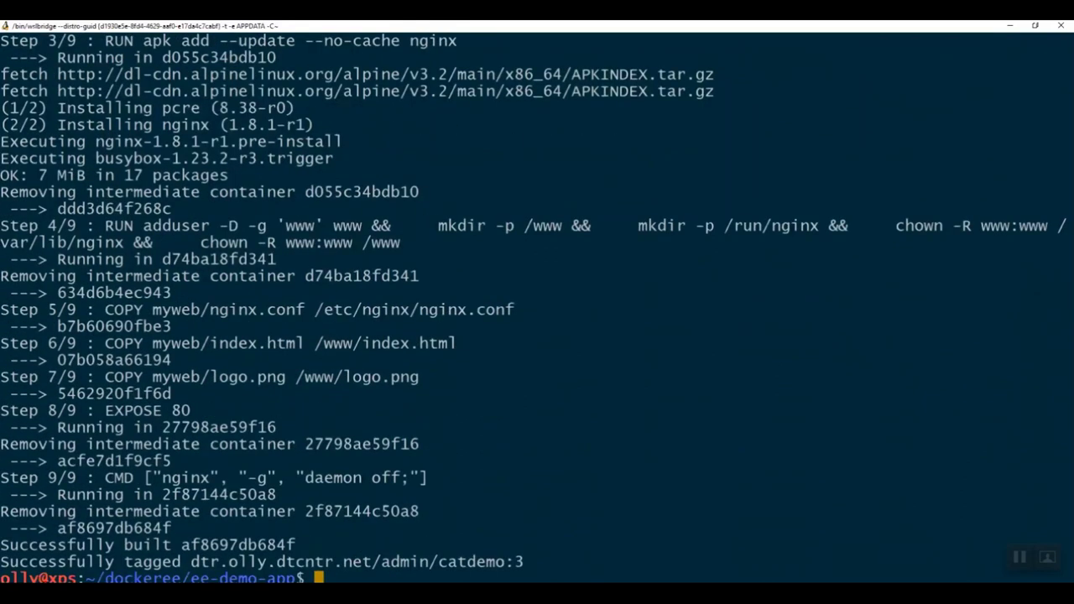
text(clear)
key(Return)
key(Return)
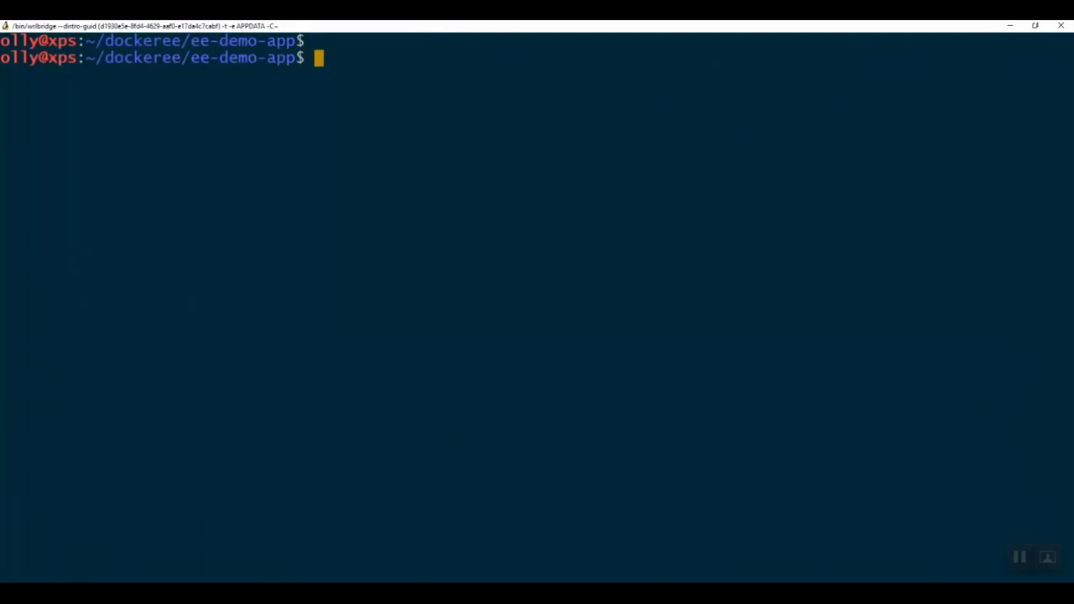
Step: Run docker trust sign on the registry's admin/catdemo:3 image
text(docker trust -h)
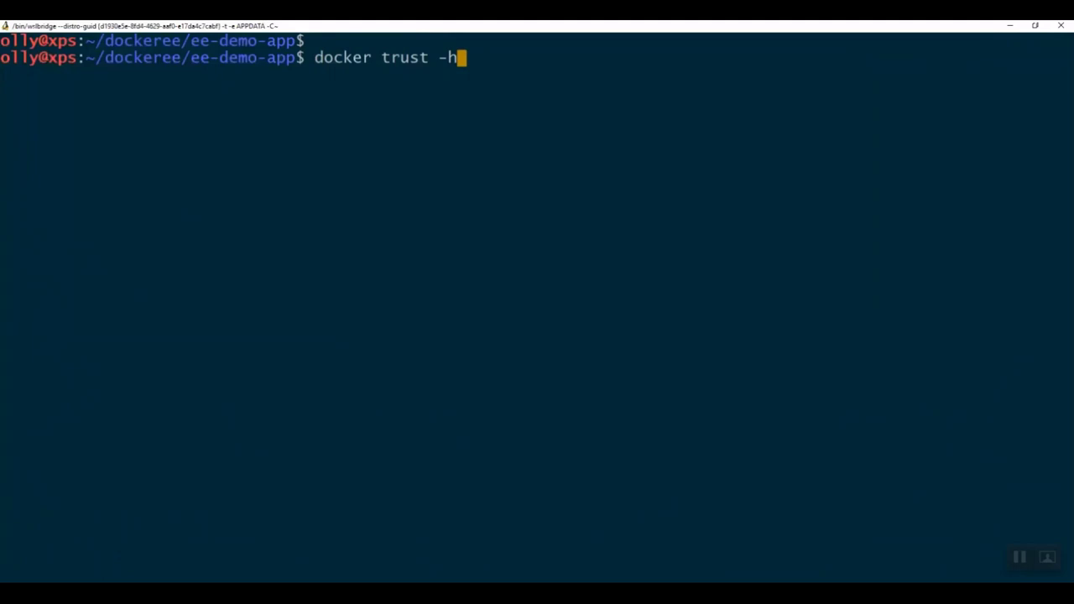
key(BackSpace)
key(BackSpace)
text(sign dtr.olly.)
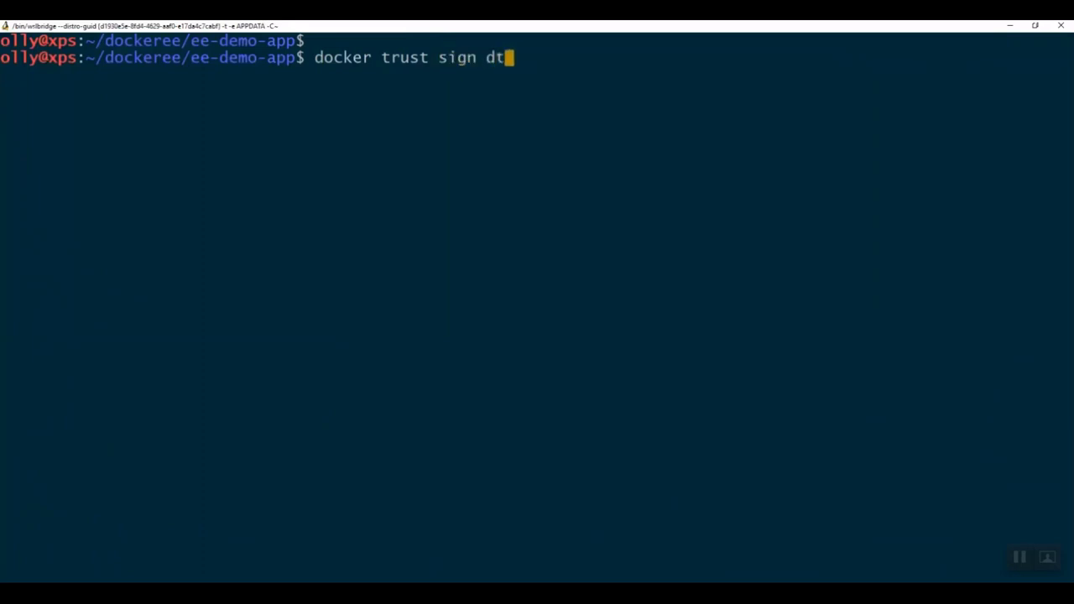
text(cntr.net/admn)
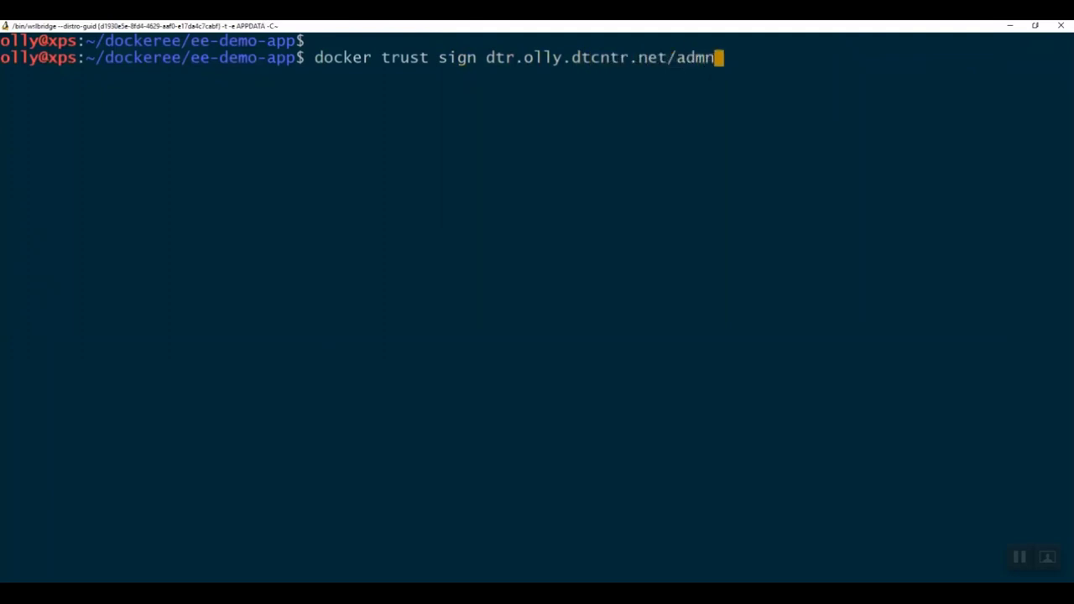
key(BackSpace)
text(in/catdemoL3)
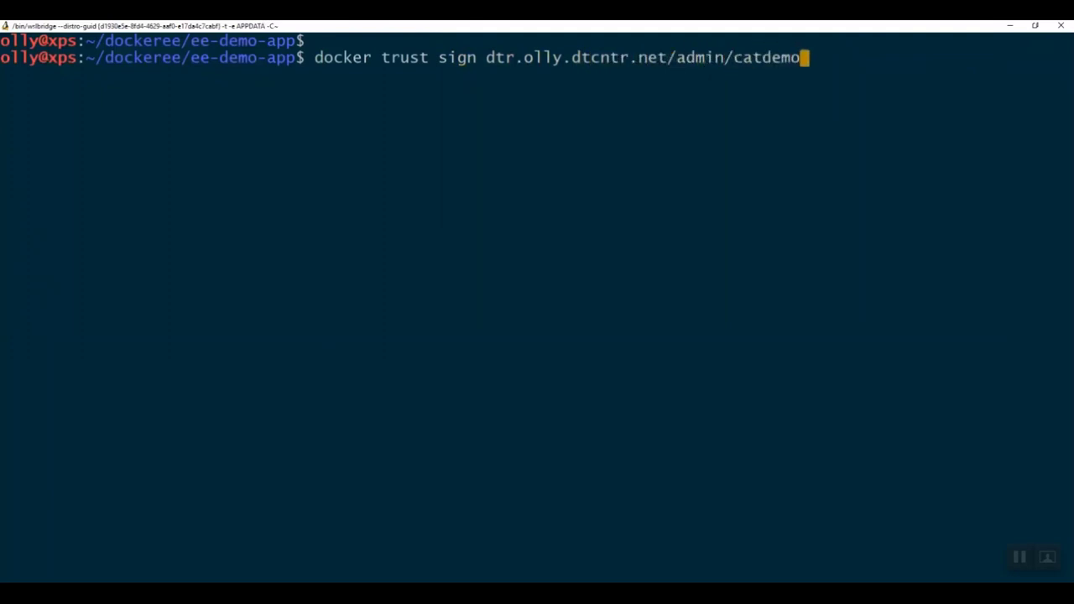
key(BackSpace)
key(BackSpace)
text(:3)
key(Return)
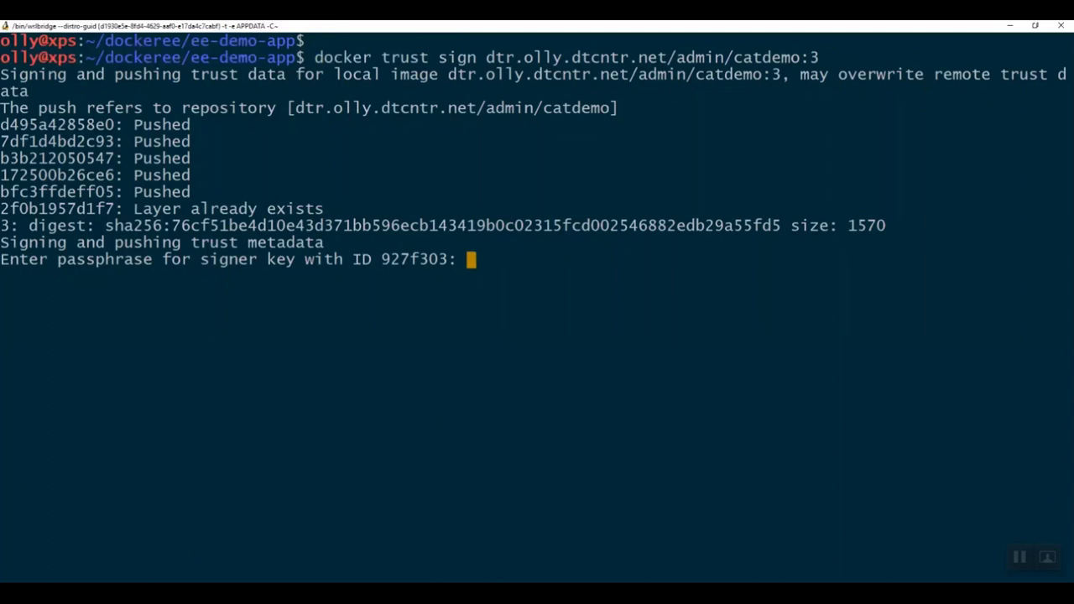
Step: Enter the signer key passphrase to finish signing and pushing, then switch to the browser
key(Return)
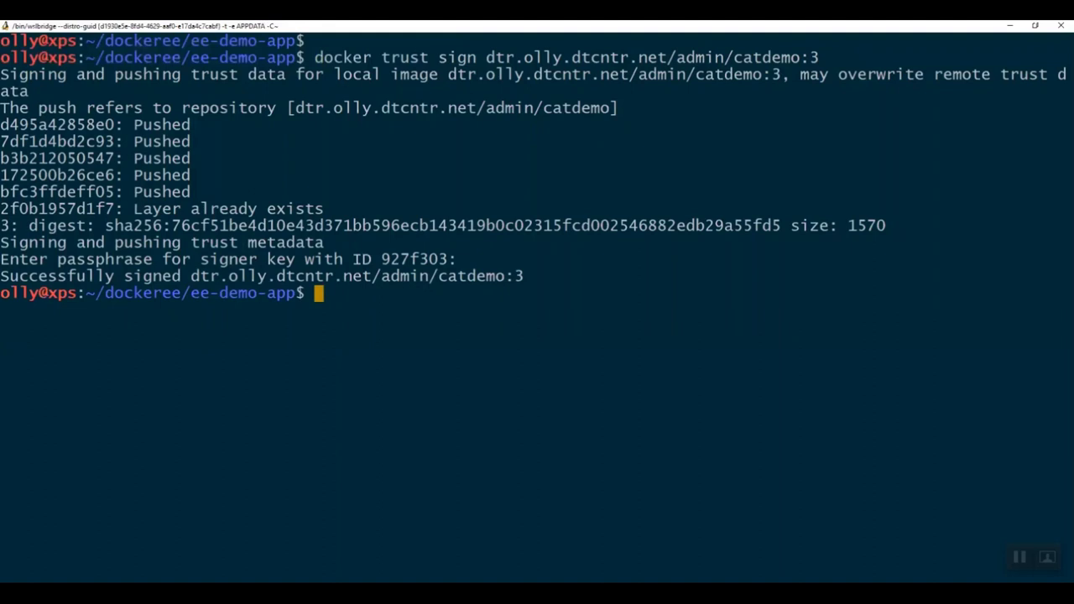
key(alt+Tab)
key(Tab)
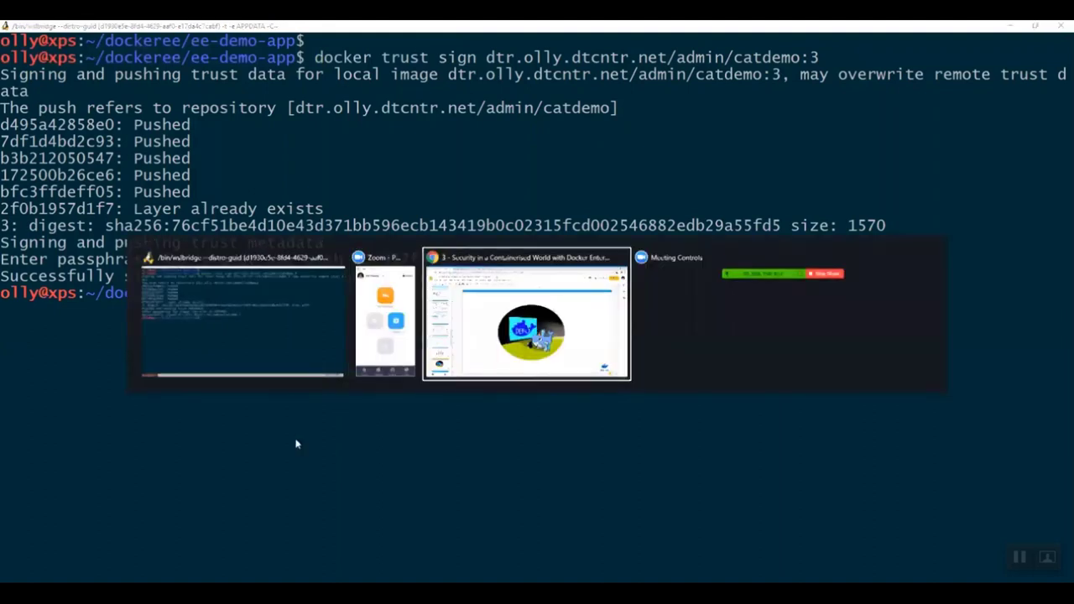
Step: Reload the admin/catdemo Tags page and confirm tag 3 is Signed with 8 Critical, 17 Major vulnerabilities
click(323, 28)
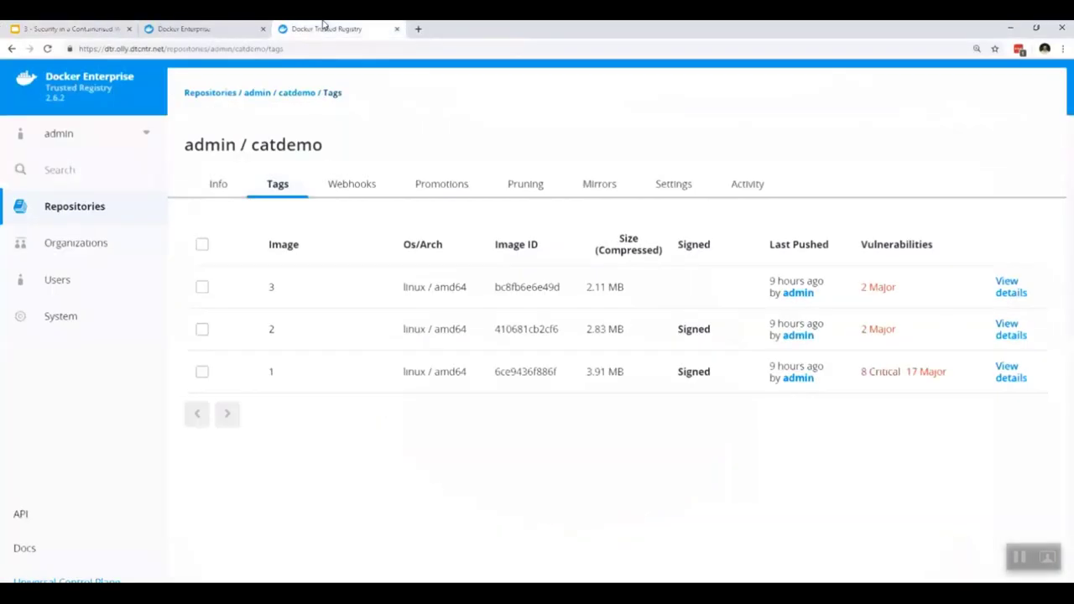
click(48, 49)
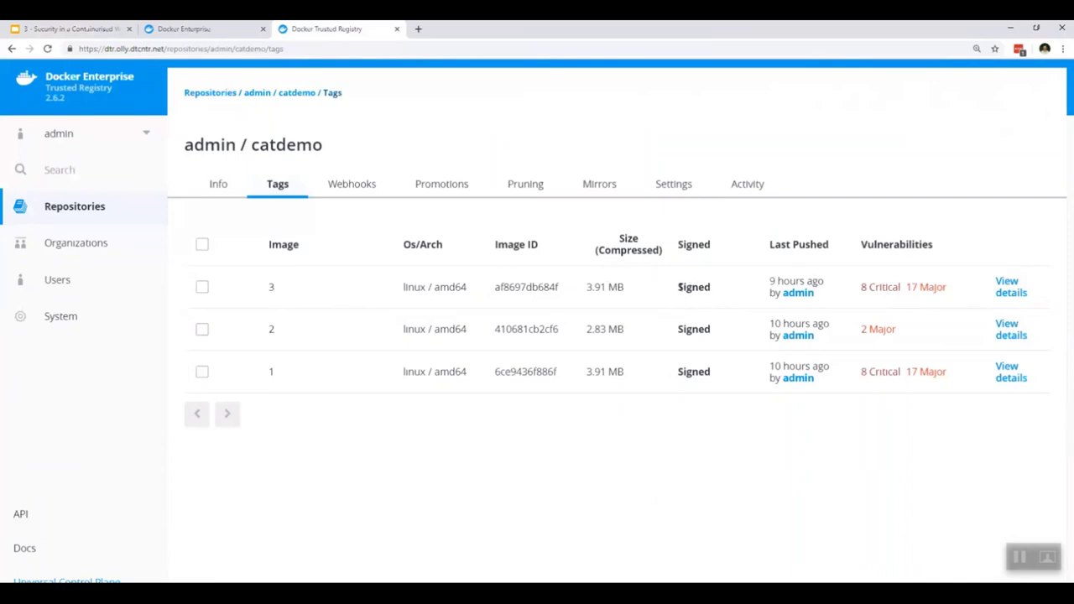
drag(678, 287, 718, 291)
click(720, 292)
Step: Switch back to the terminal and clear the screen
key(alt+Tab)
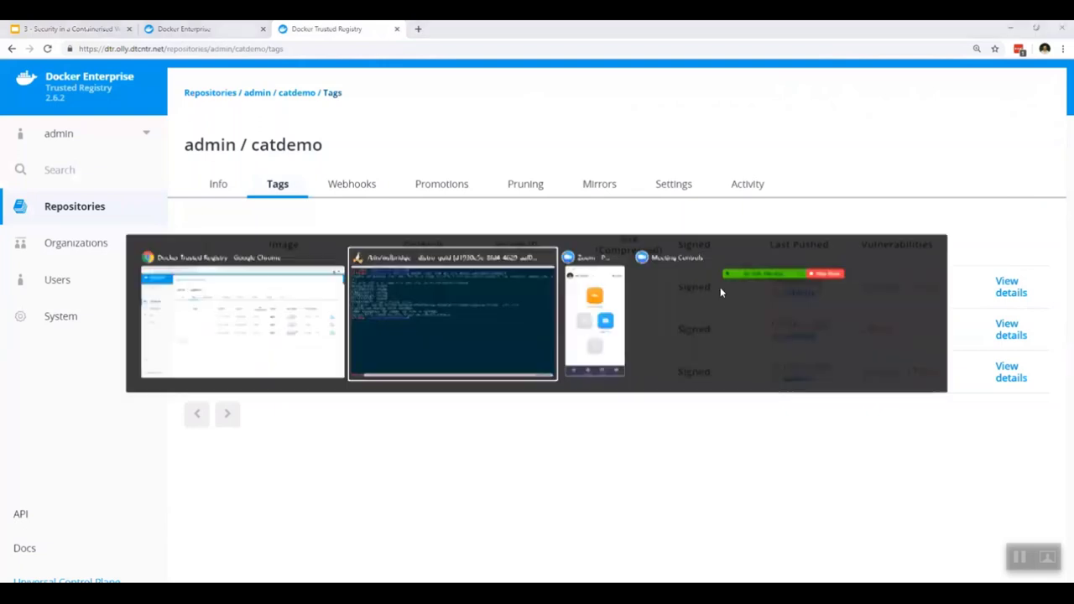
text(cl)
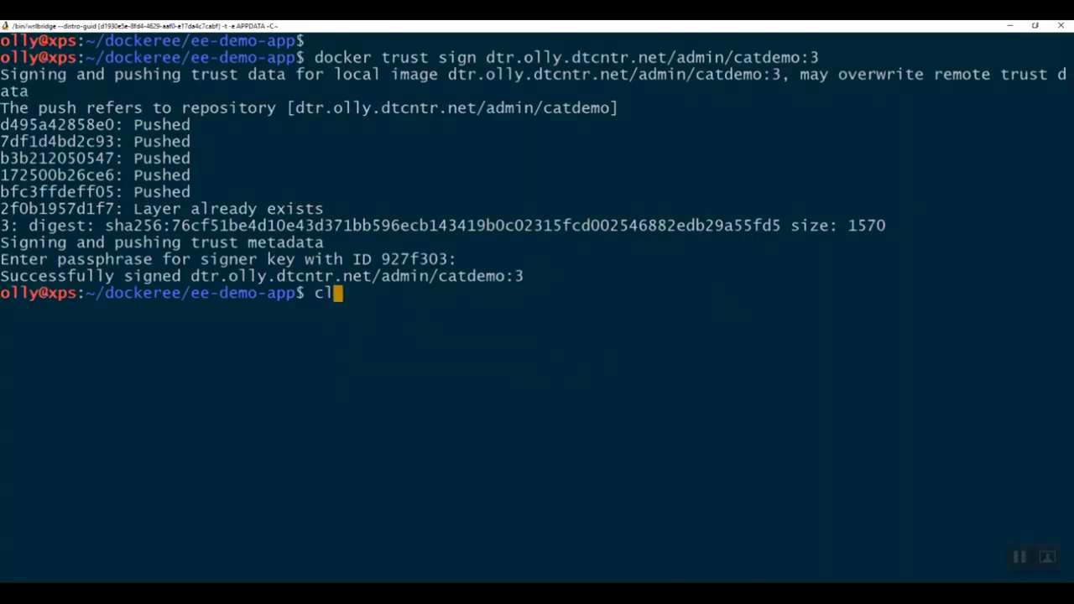
text(ear)
key(Return)
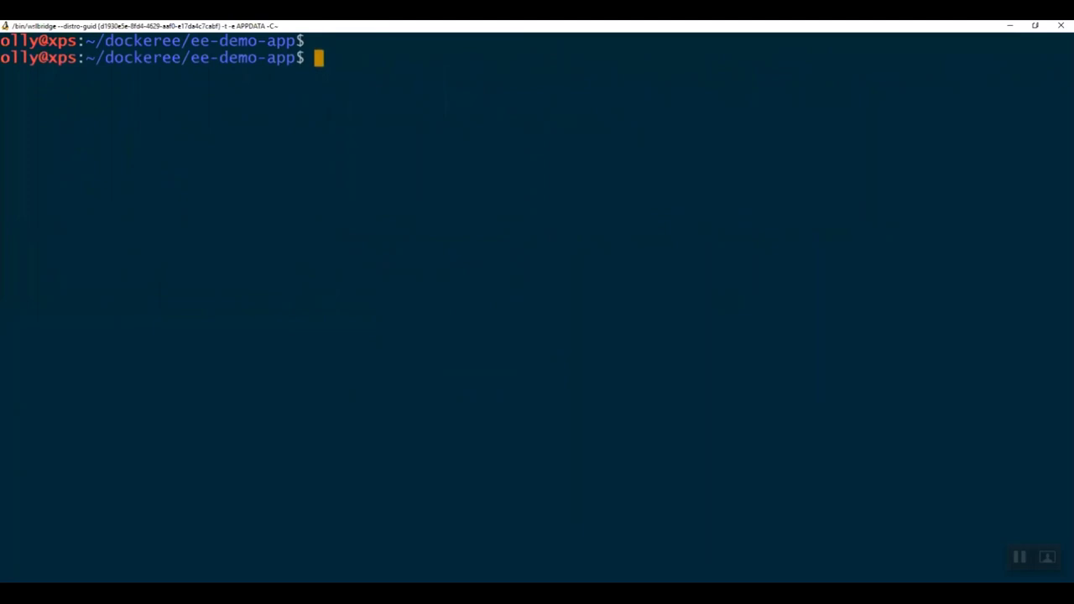
Step: Run docker trust inspect --pretty on admin/catdemo to show tags 1–3 signed, then return to the browser
key(Up)
key(Up)
key(Left)
key(Left)
key(Left)
key(Left)
key(Left)
key(Left)
key(Left)
key(Left)
key(Left)
key(Left)
key(Left)
key(Left)
key(Left)
key(Left)
key(Left)
key(Left)
key(Left)
key(Left)
key(Left)
key(Left)
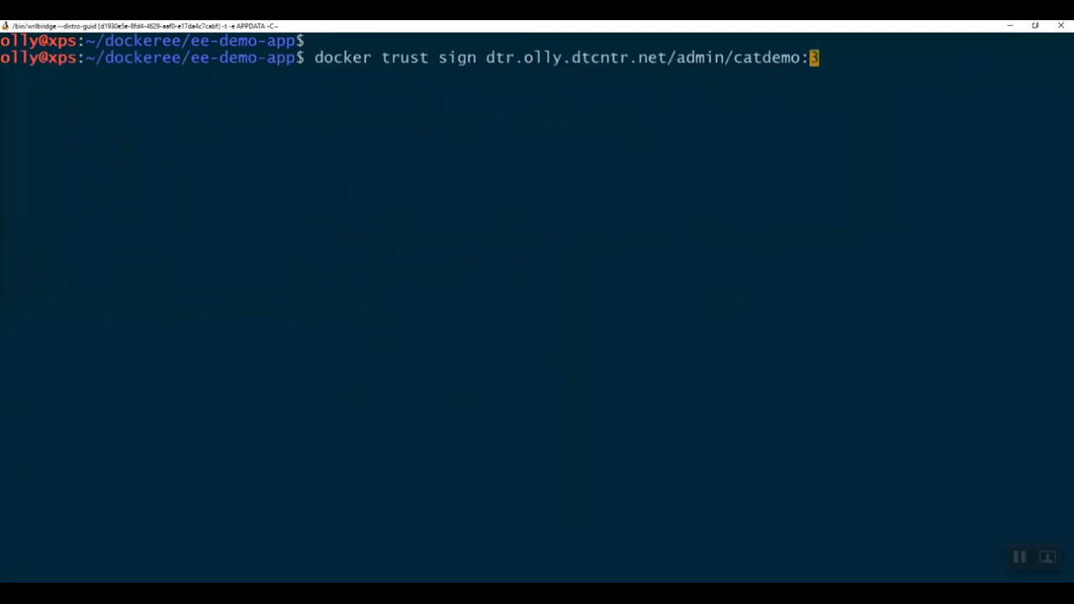
key(Left)
key(Left)
key(Left)
key(Left)
key(Left)
key(Left)
key(Left)
key(Left)
key(Left)
key(BackSpace)
key(BackSpace)
key(BackSpace)
key(BackSpace)
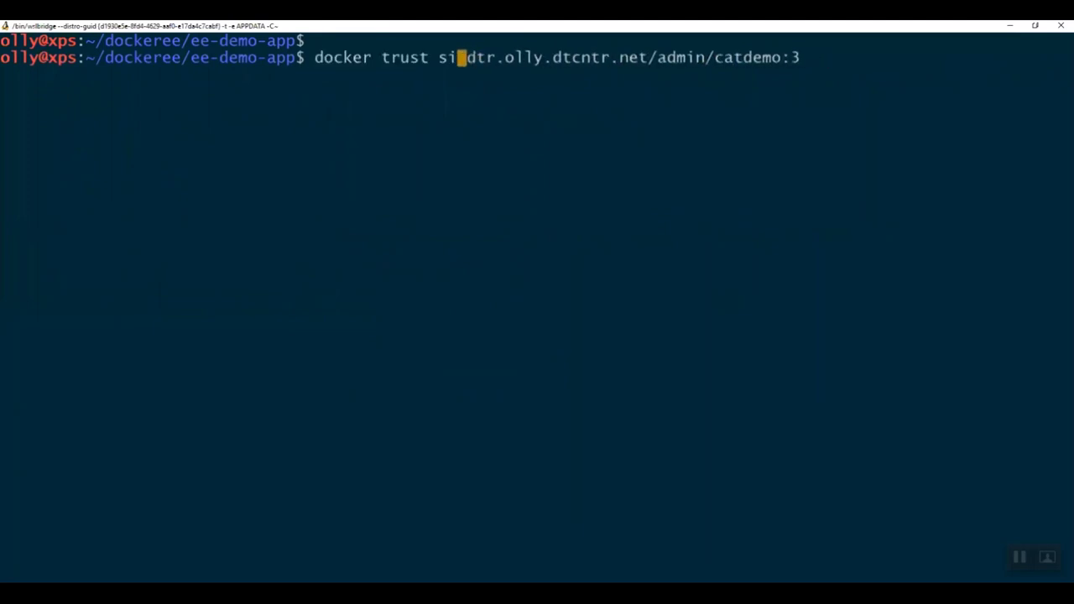
text(inspect)
key(End)
key(BackSpace)
key(BackSpace)
text(--pretty)
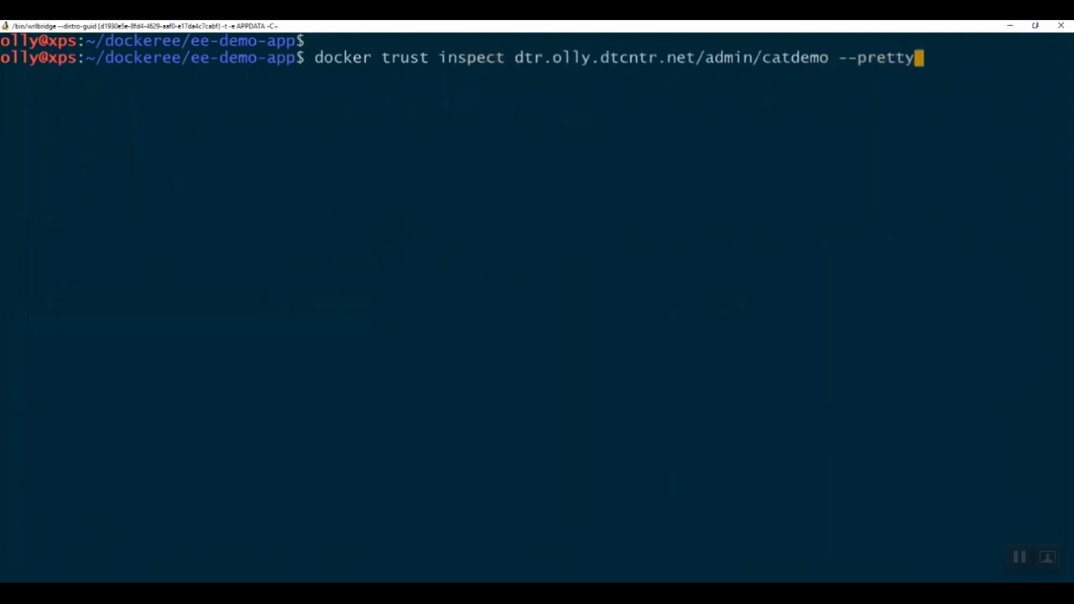
key(Return)
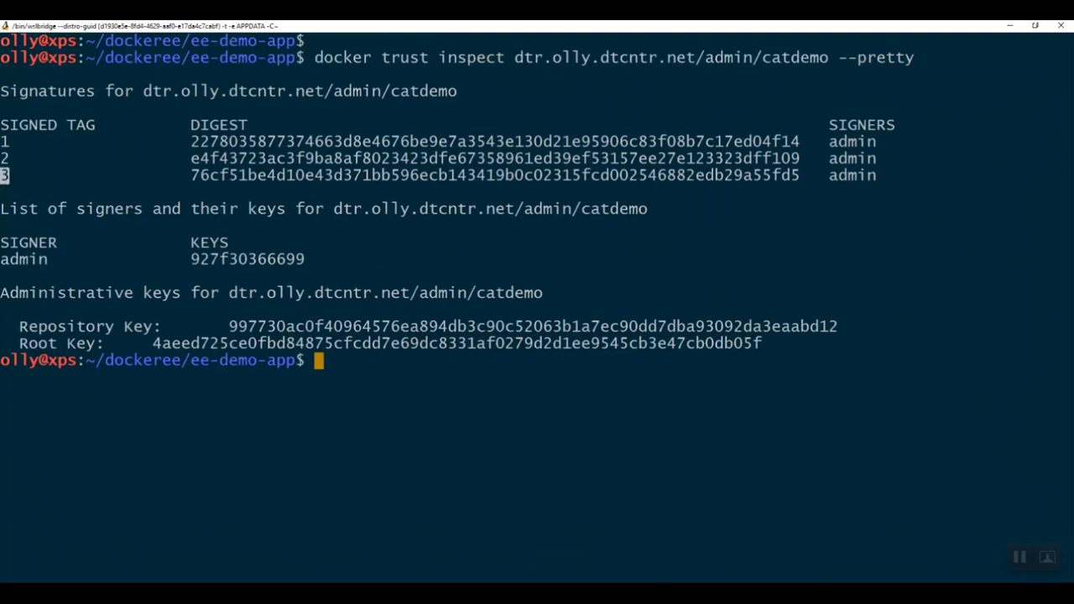
double_click(831, 177)
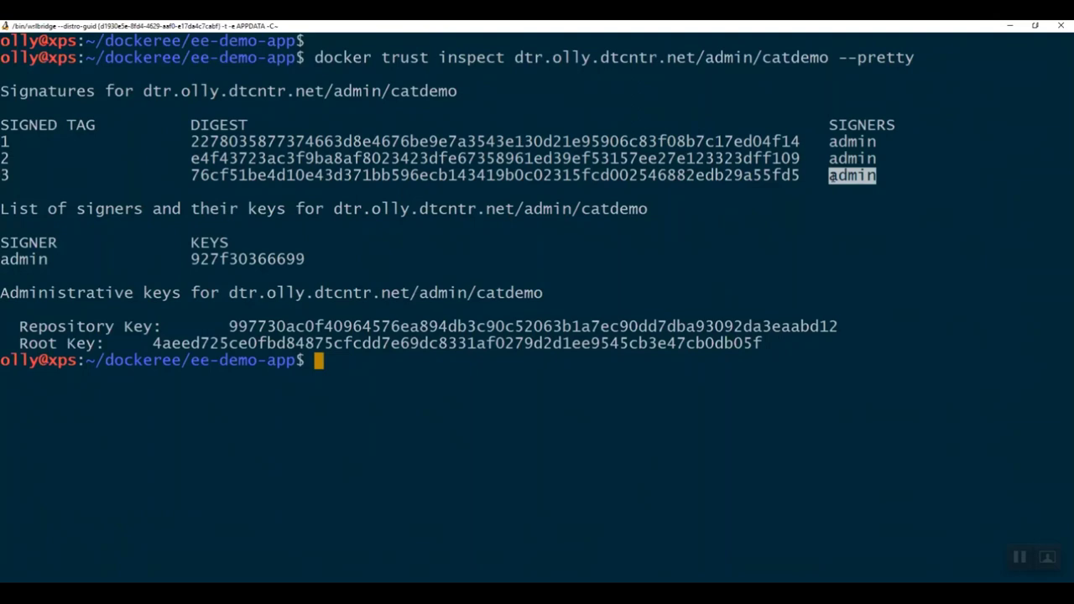
key(alt+Tab)
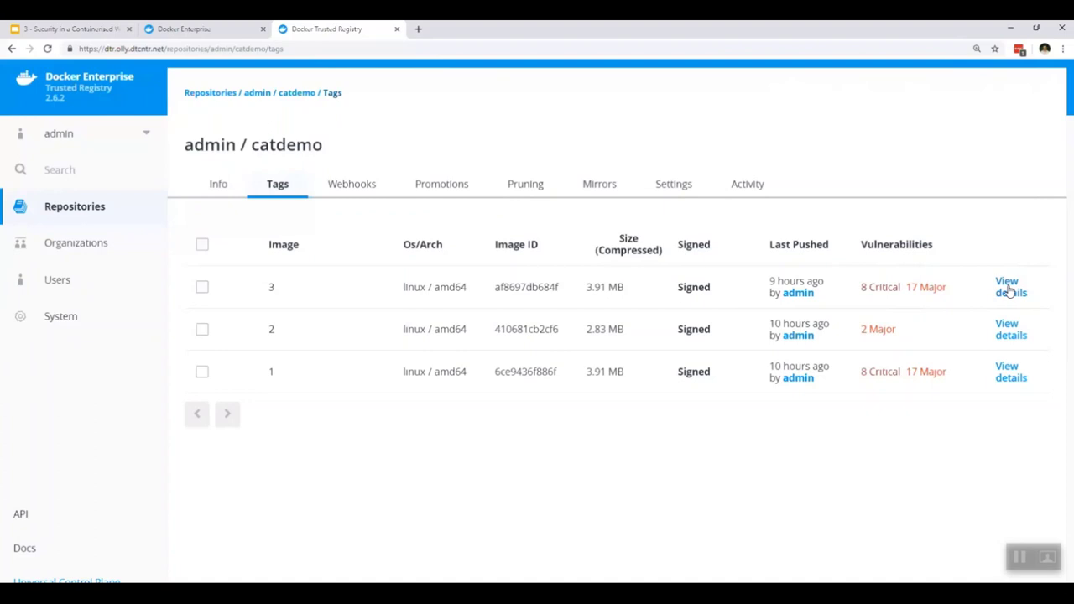
Step: Open the vulnerability scan details for catdemo:3 and enlarge the page zoom
click(1010, 290)
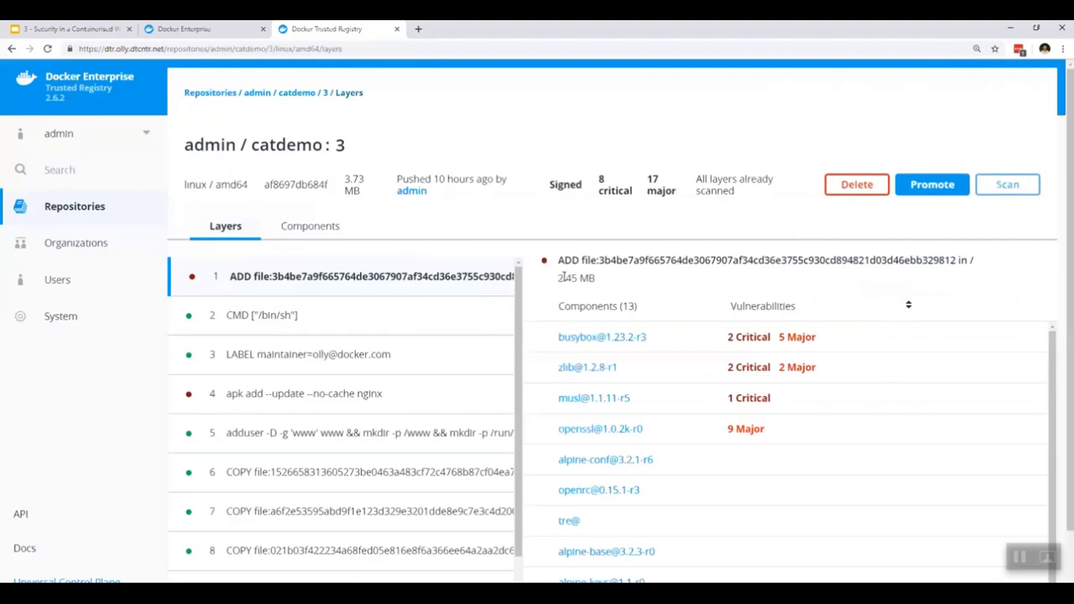
key(ctrl+minus)
key(ctrl+minus)
key(ctrl+minus)
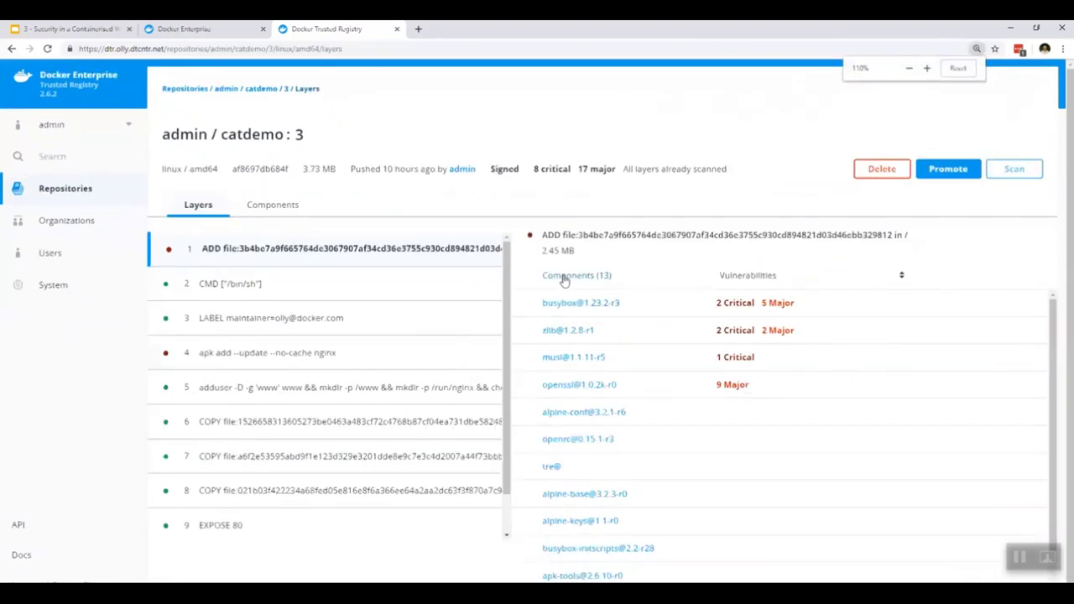
key(ctrl+plus)
key(ctrl+plus)
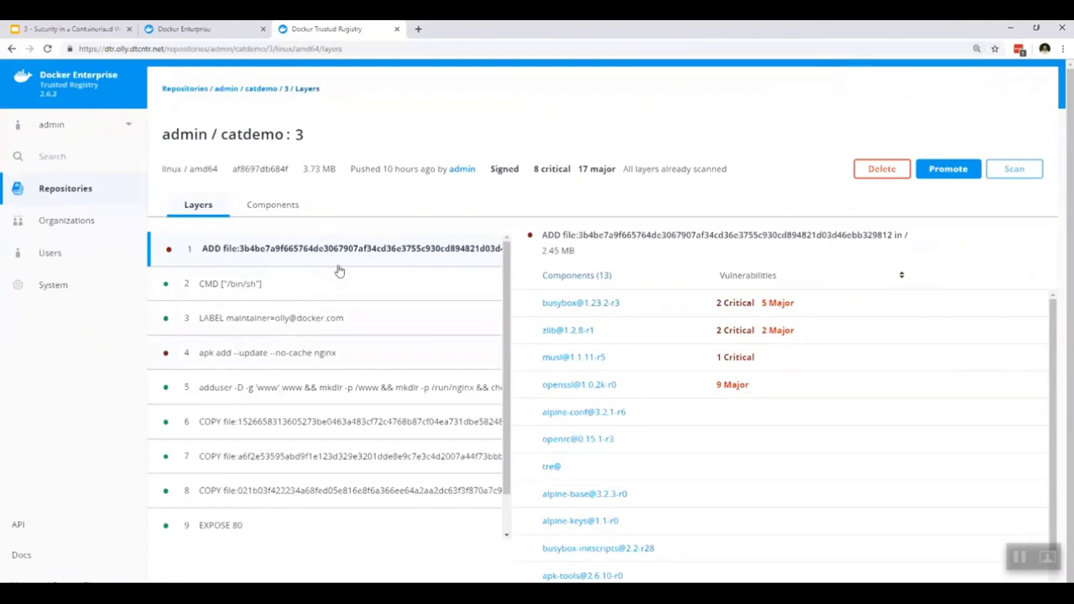
key(ctrl+plus)
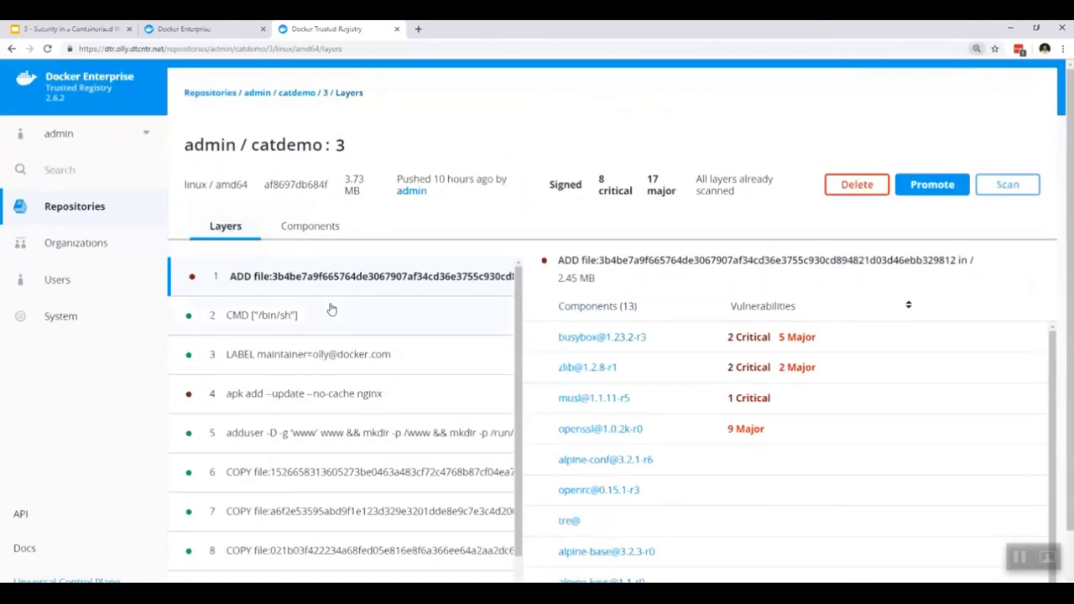
scroll(329, 307, down, 1)
scroll(331, 310, up, 1)
scroll(586, 342, down, 2)
scroll(586, 341, up, 1)
Step: Open the openssl component's vulnerability list in a new tab and open CVE-2018-0732 from it
ctrl+click(610, 430)
click(476, 24)
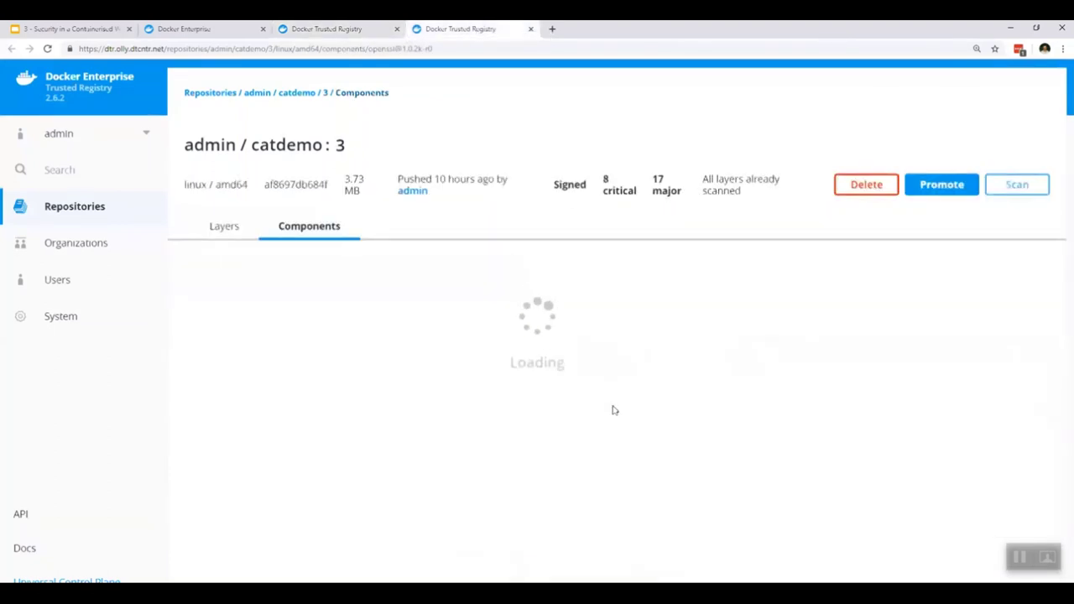
scroll(695, 389, down, 2)
scroll(695, 389, down, 5)
scroll(695, 389, up, 7)
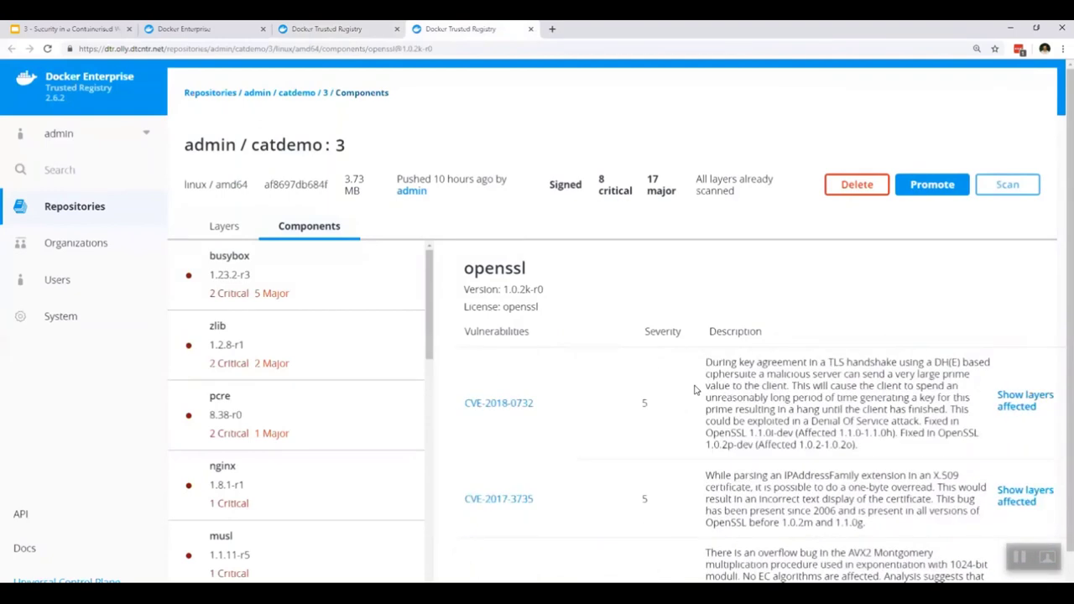
middle_click(519, 405)
Step: Review the CVE-2018-0732 record on cve.mitre.org, then close that tab
click(592, 27)
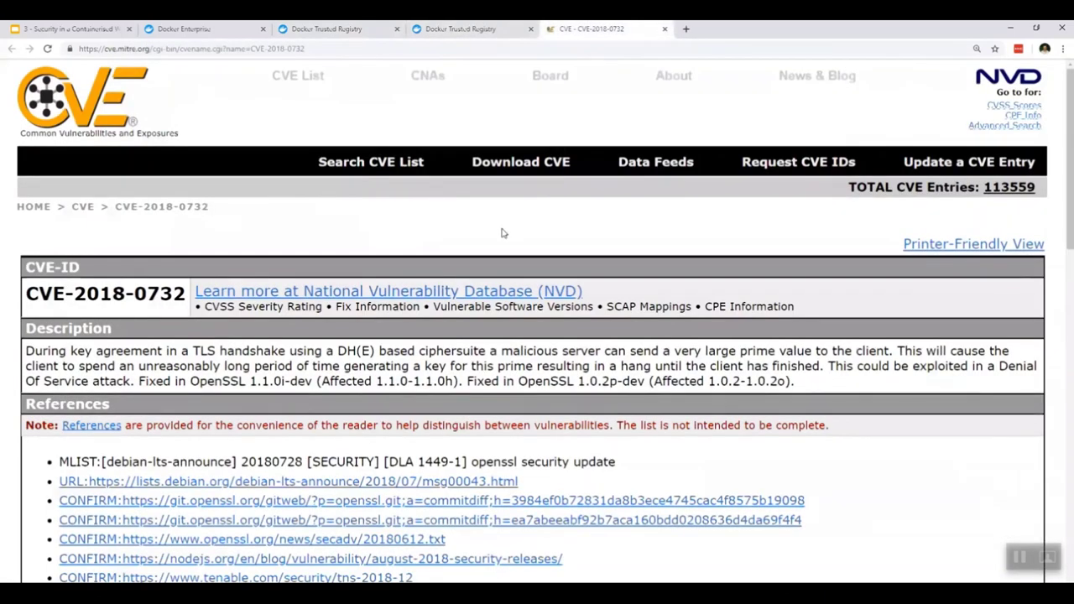
scroll(502, 233, down, 1)
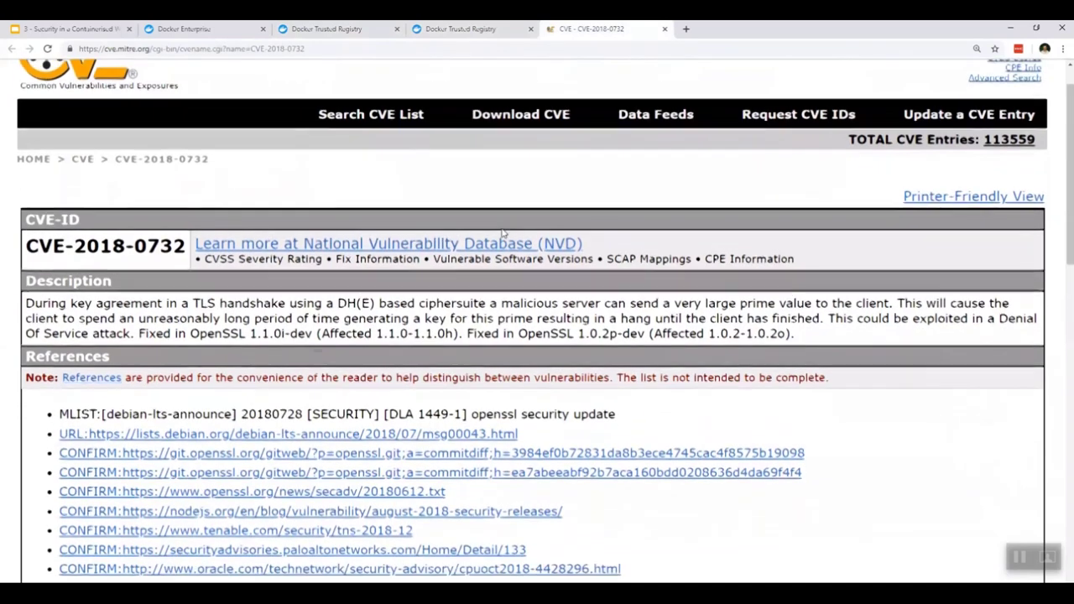
scroll(502, 233, up, 2)
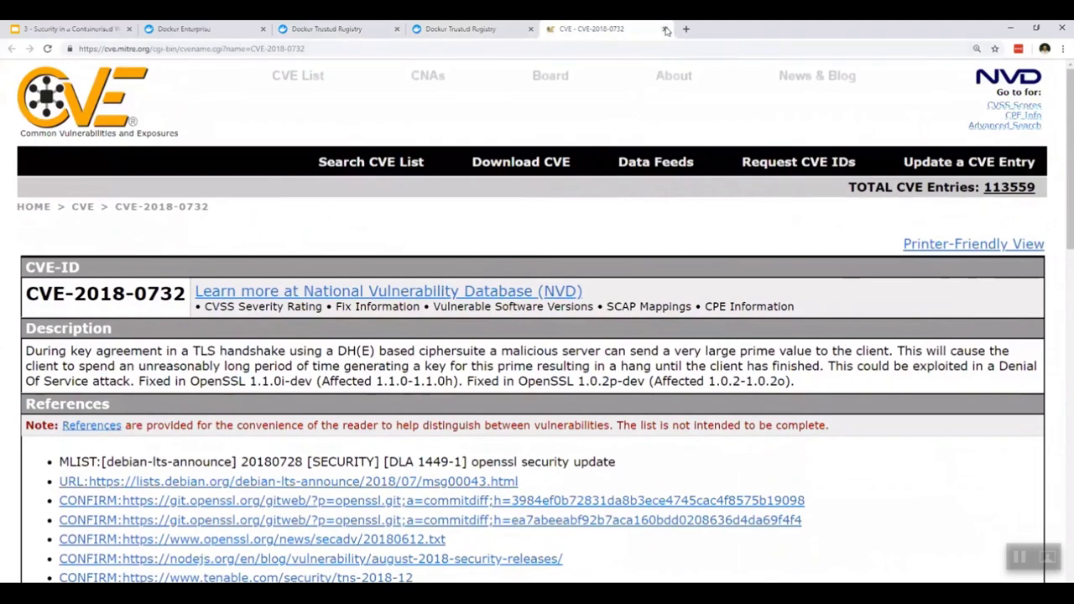
click(665, 29)
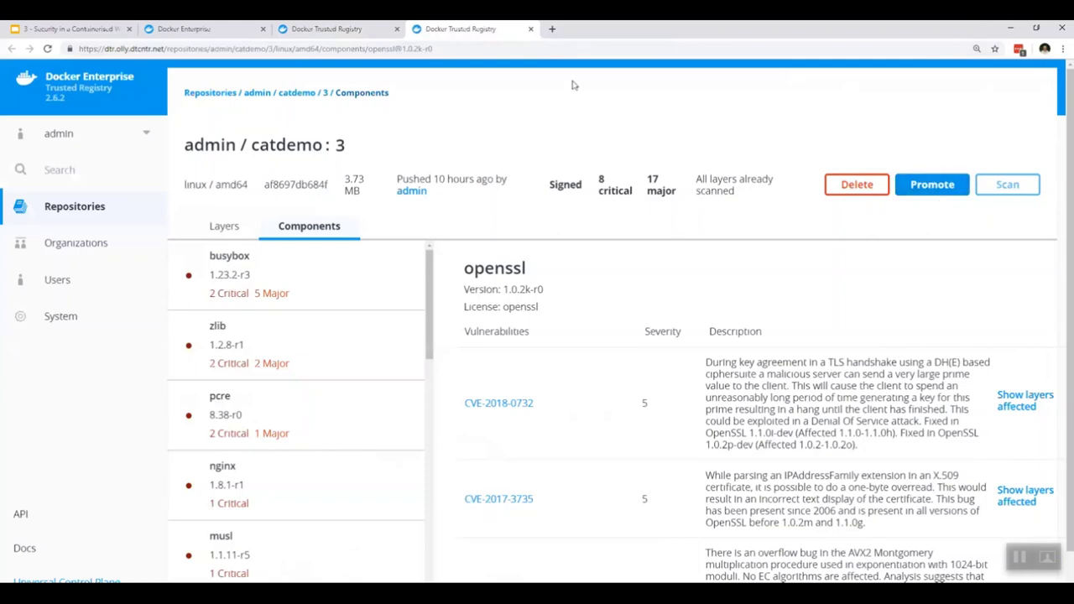
Step: Close the openssl components tab
click(530, 29)
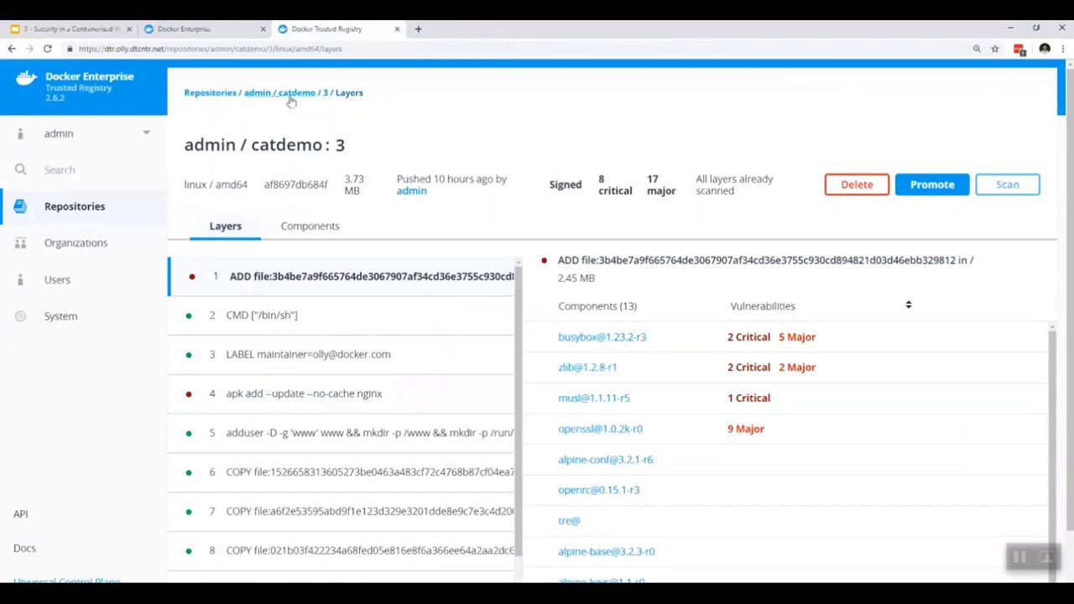
Step: Return to Google Slides, present full screen, and advance from DEMO to the Securing Container Operations slide
click(105, 29)
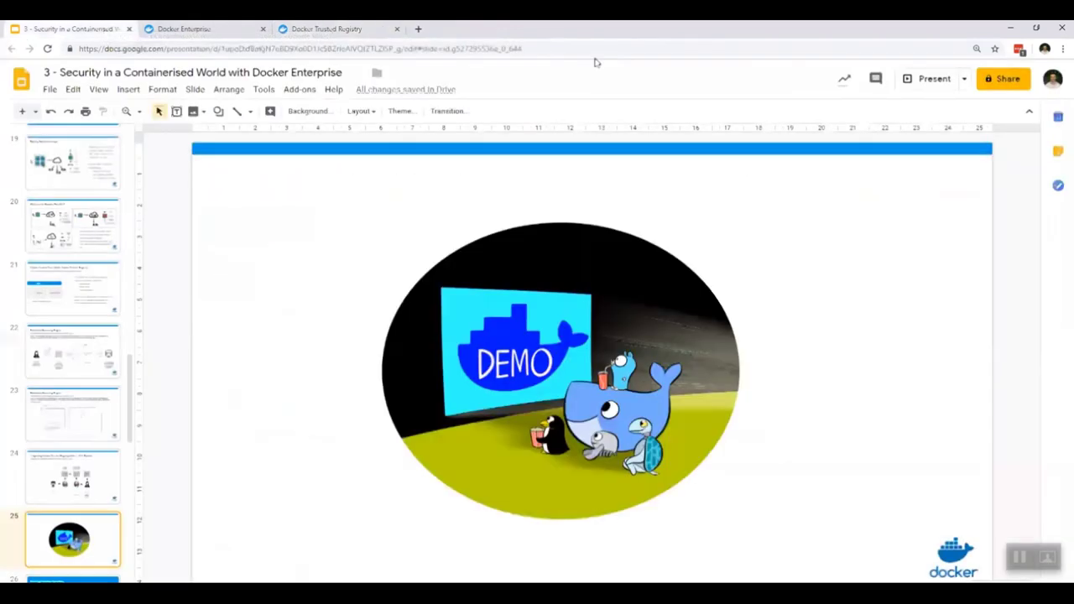
click(928, 87)
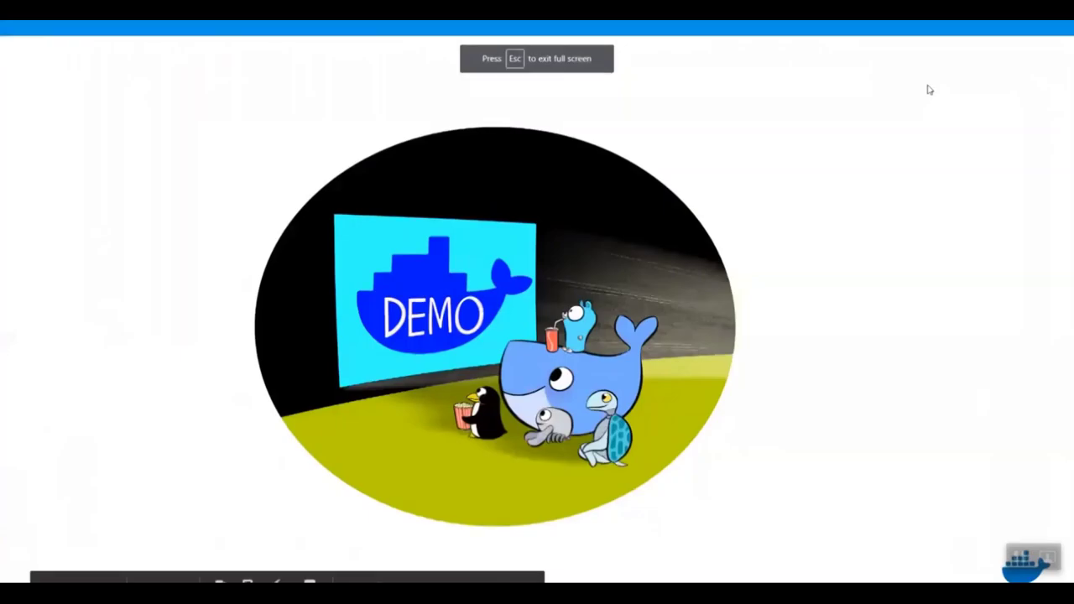
key(Right)
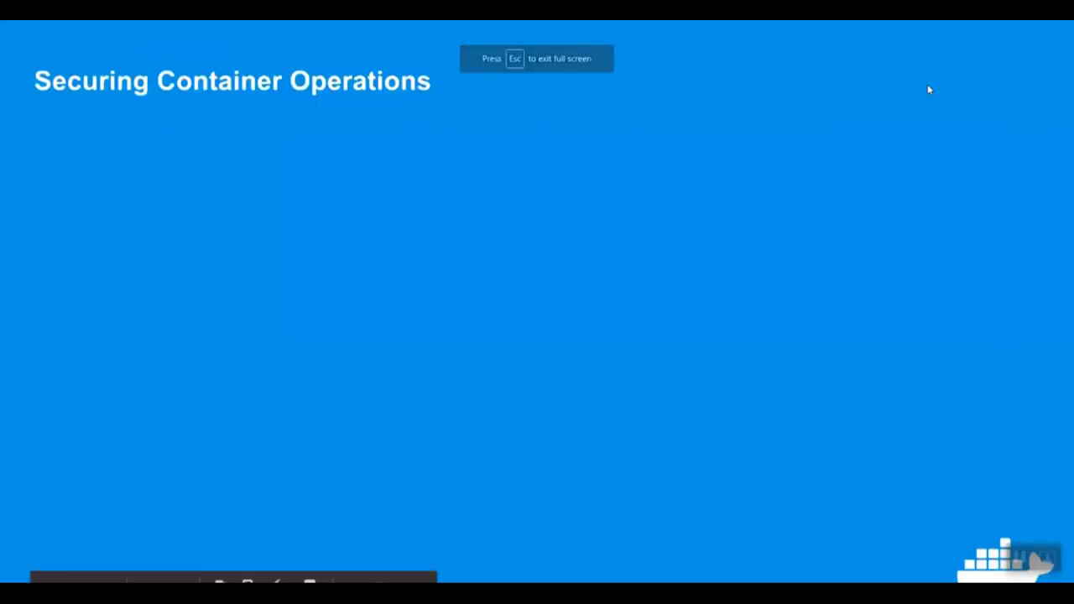
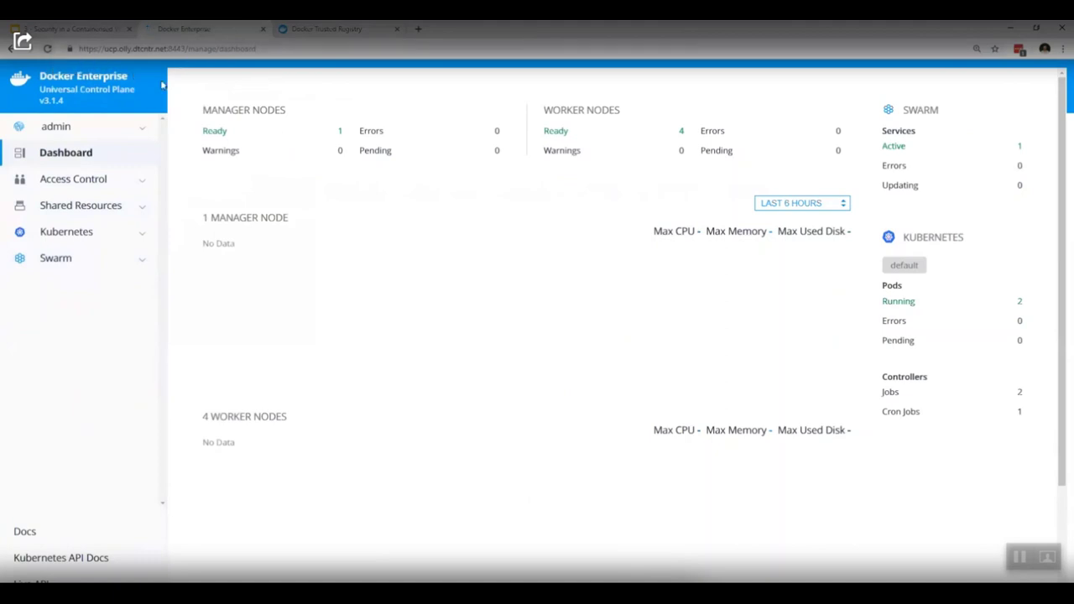
Step: Reload the UCP dashboard and open Admin Settings from the admin account menu
click(48, 49)
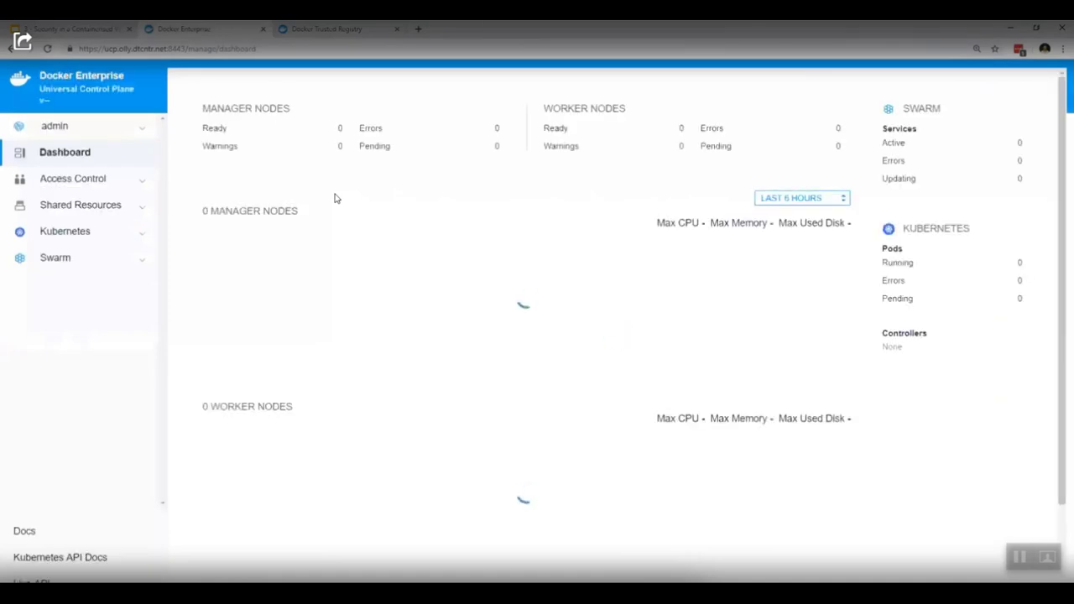
click(127, 134)
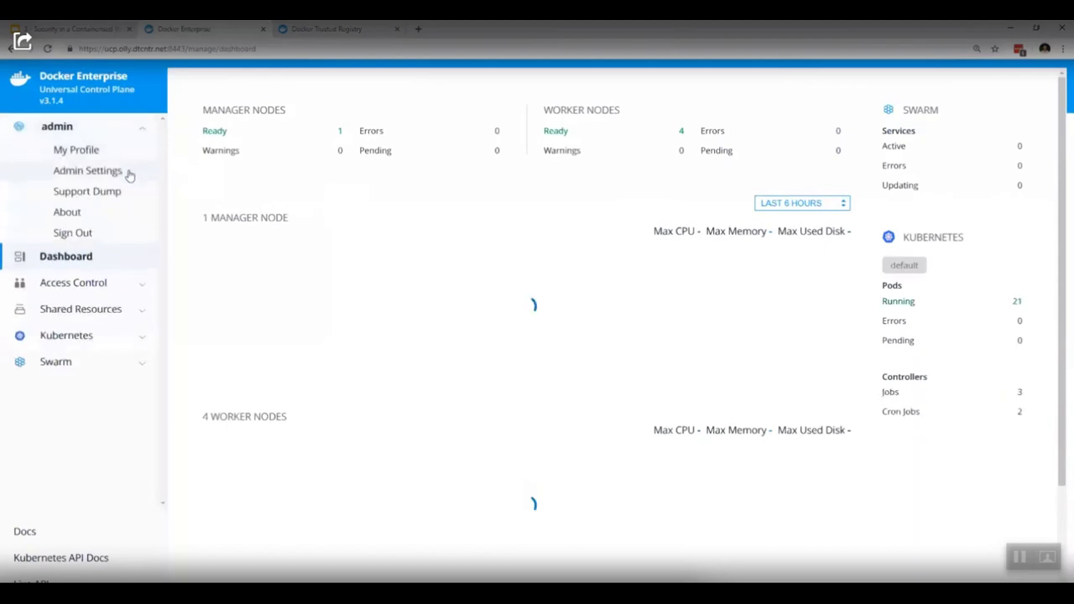
click(129, 172)
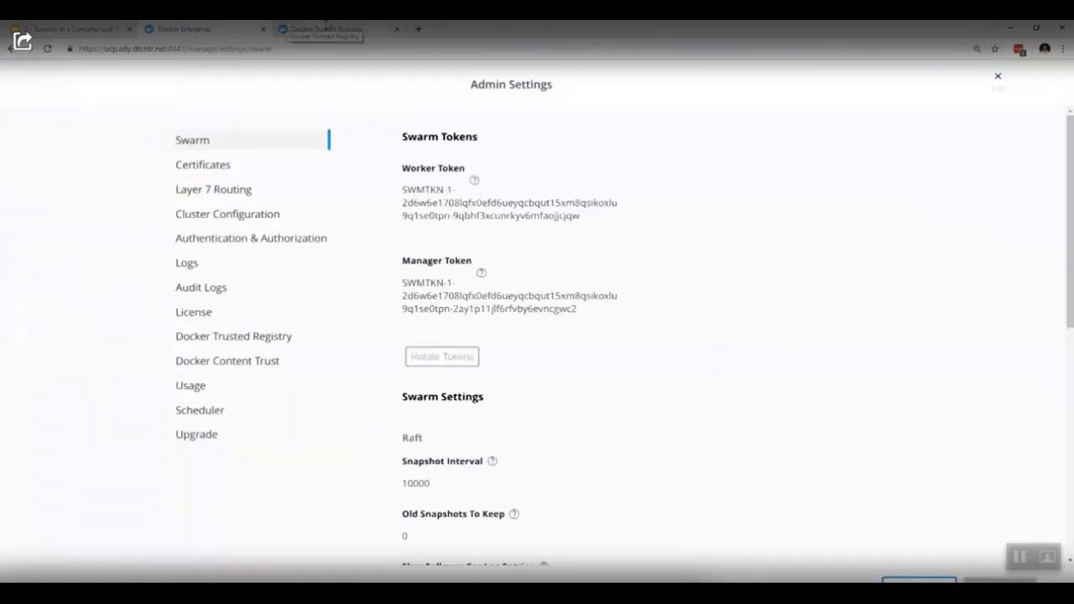
Step: Turn on Run only signed images in the Docker Content Trust settings
click(252, 363)
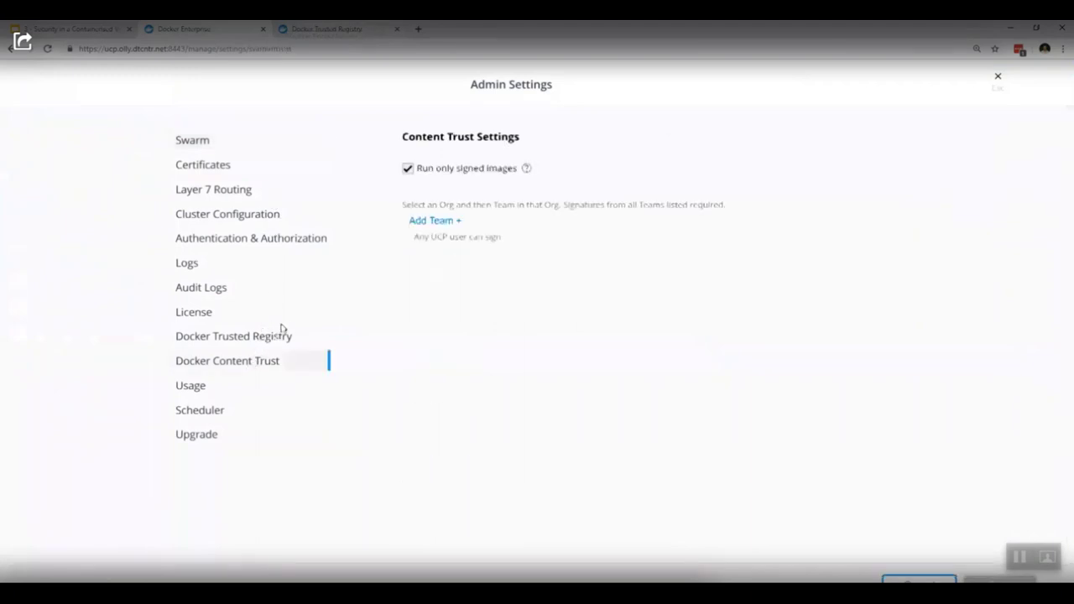
click(411, 170)
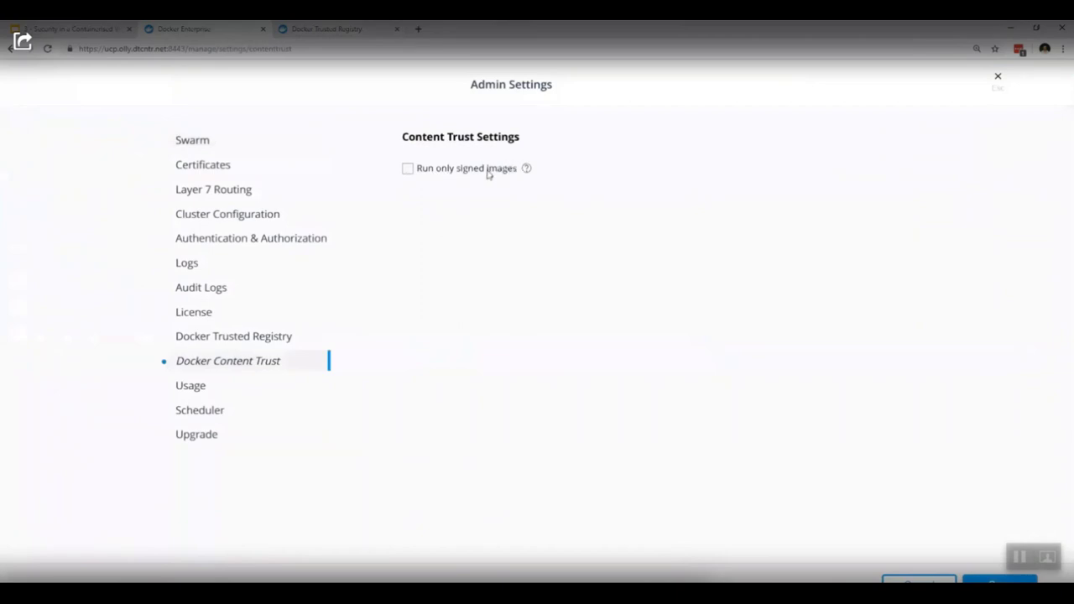
click(488, 171)
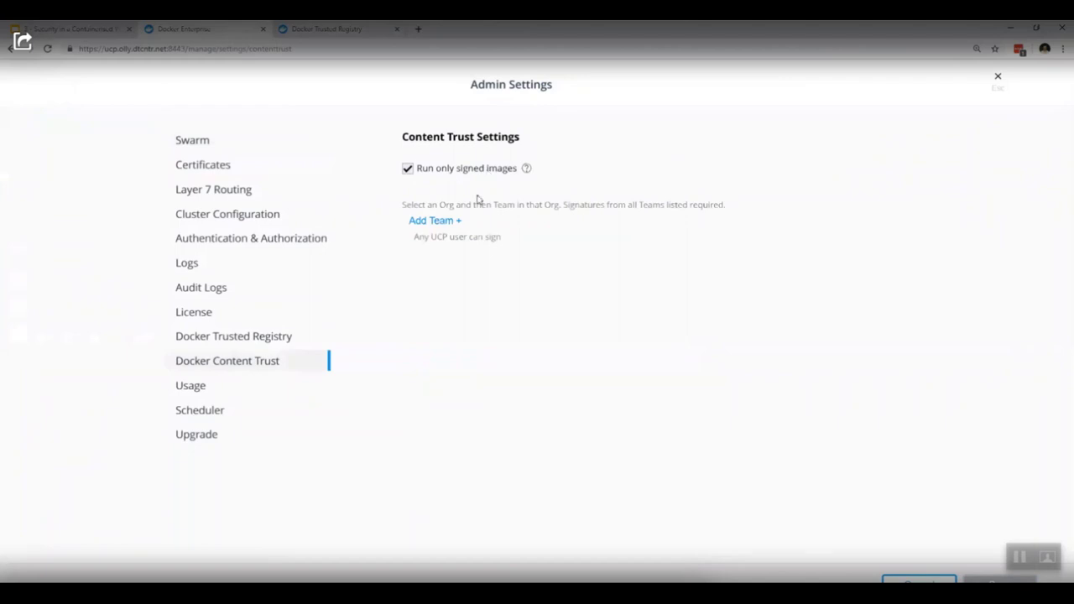
Step: Add and then remove a demoorg qa signing team, save, and close Admin Settings
click(457, 222)
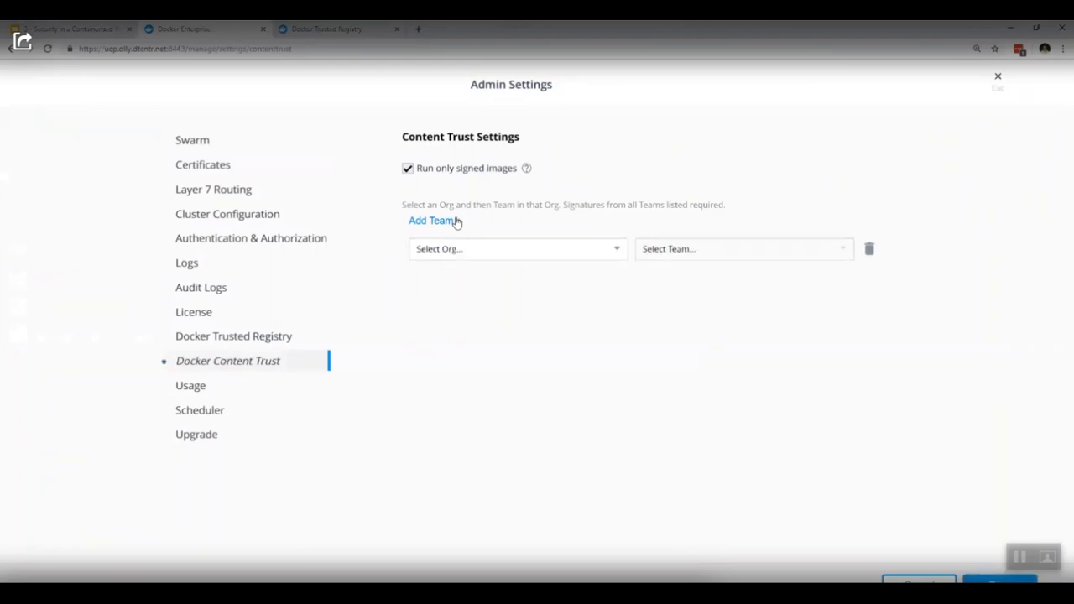
click(463, 253)
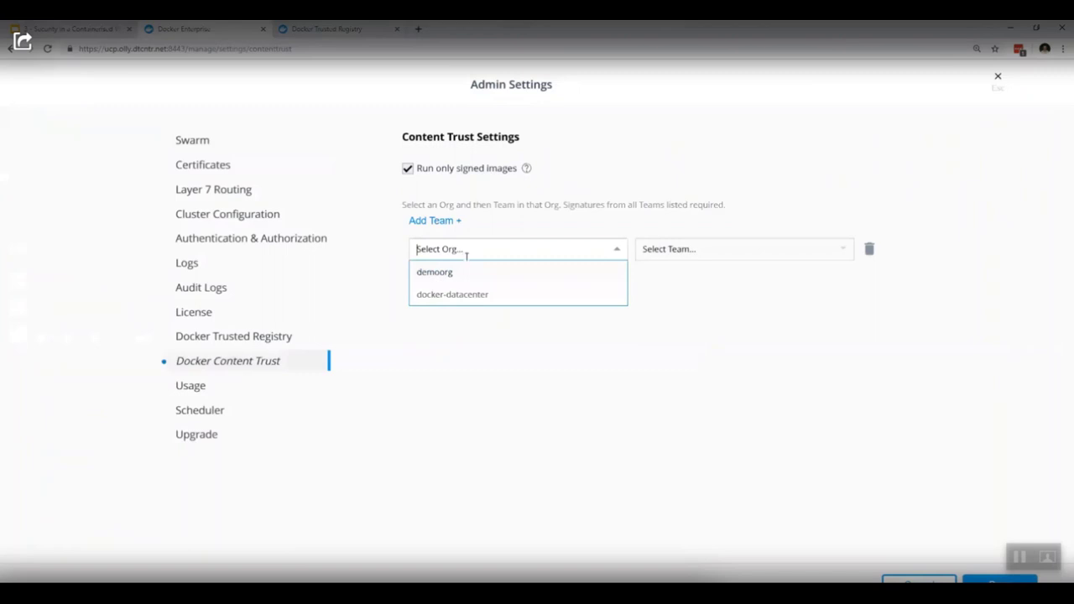
click(469, 275)
click(645, 248)
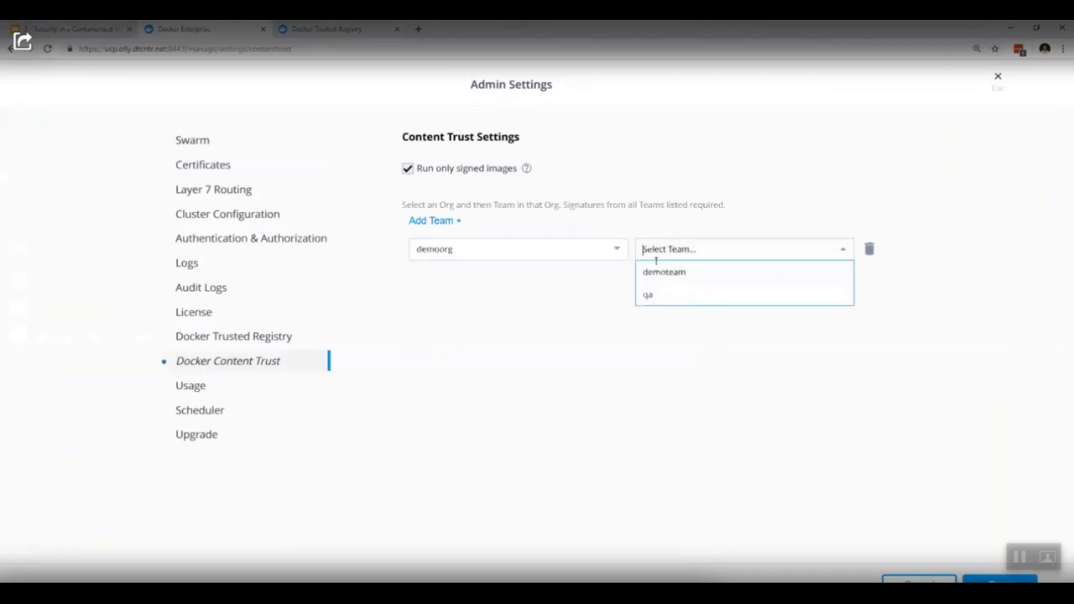
click(663, 295)
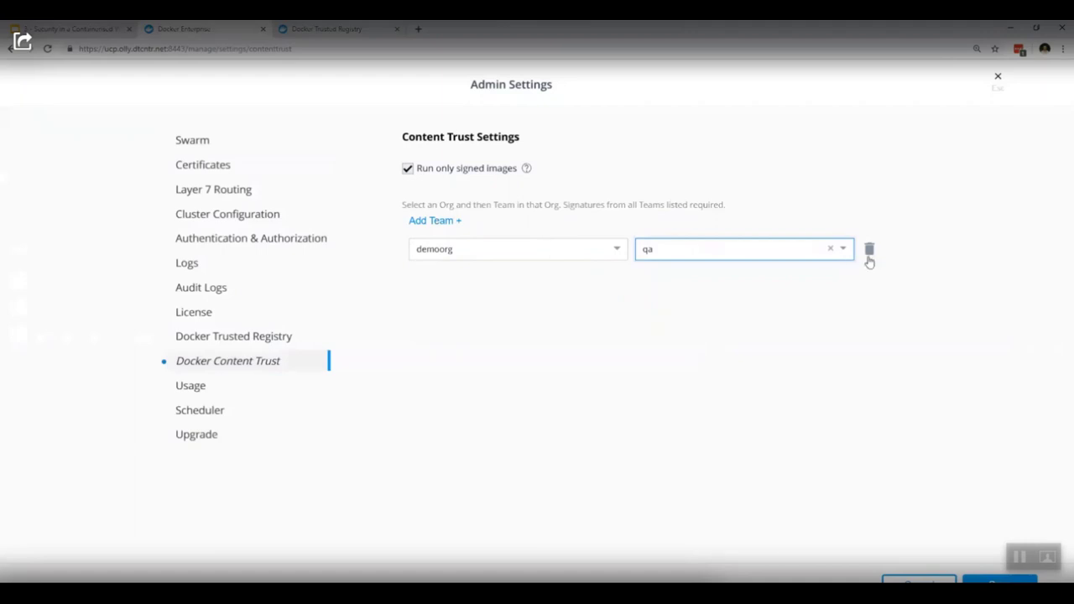
click(869, 260)
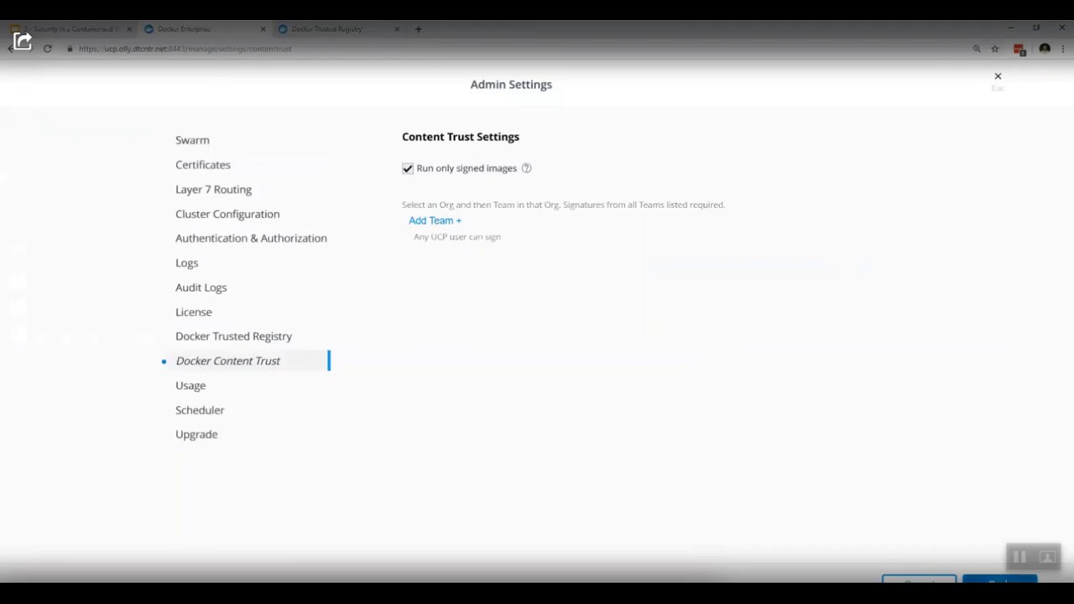
click(1001, 583)
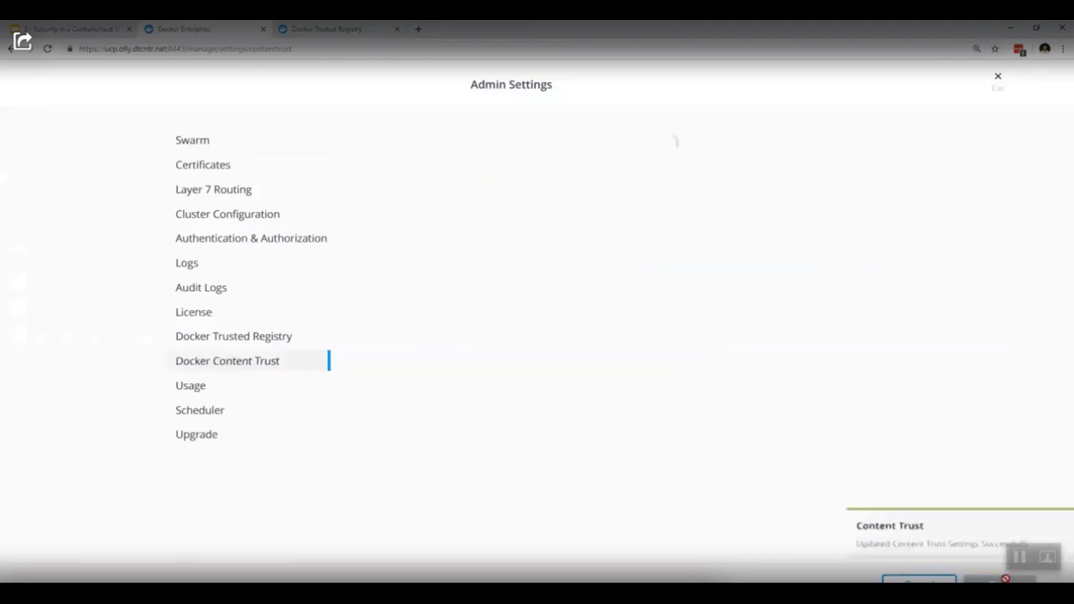
click(996, 87)
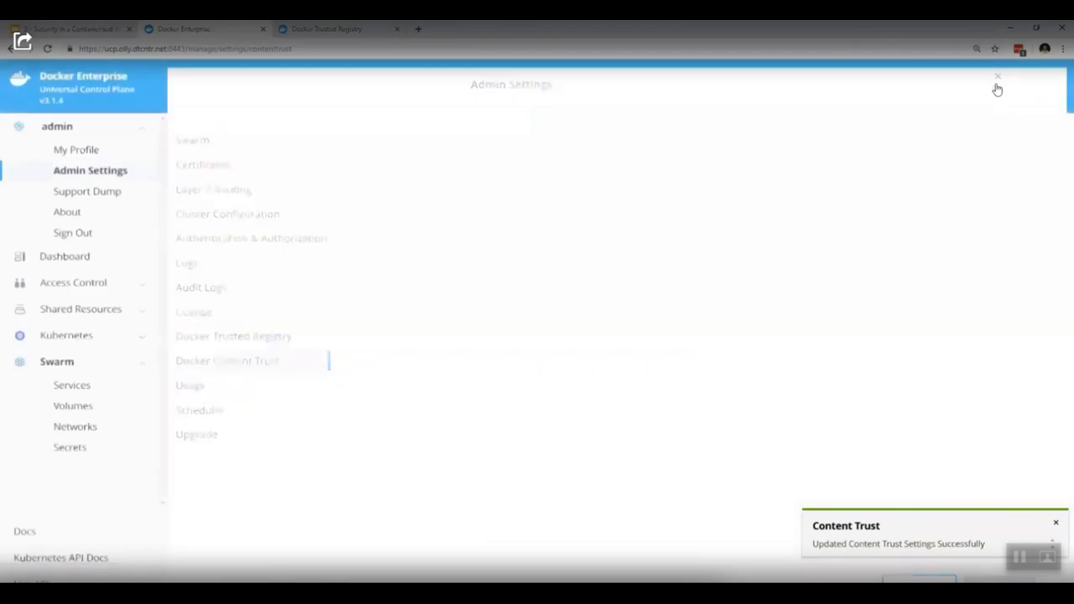
Step: Review the admin's client bundles under My Profile, then switch to the bash terminal
click(146, 126)
click(126, 266)
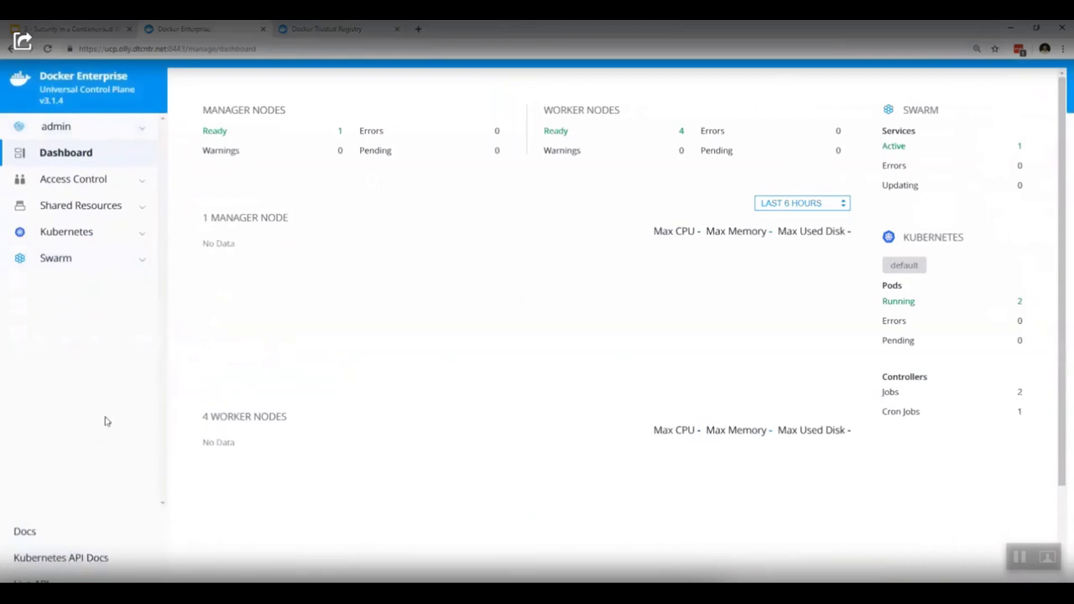
click(87, 131)
click(95, 152)
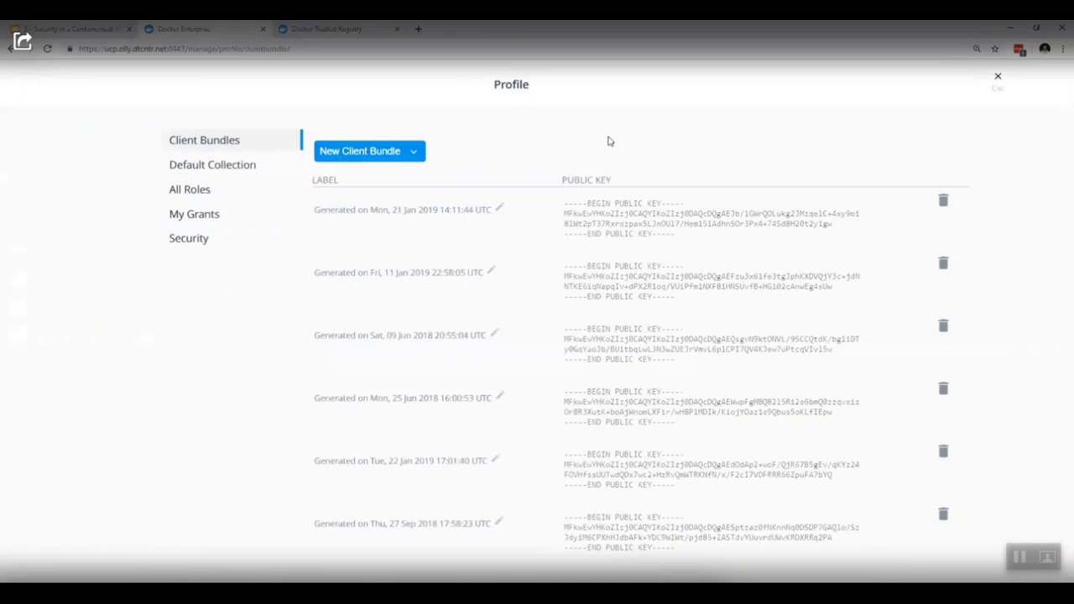
key(Escape)
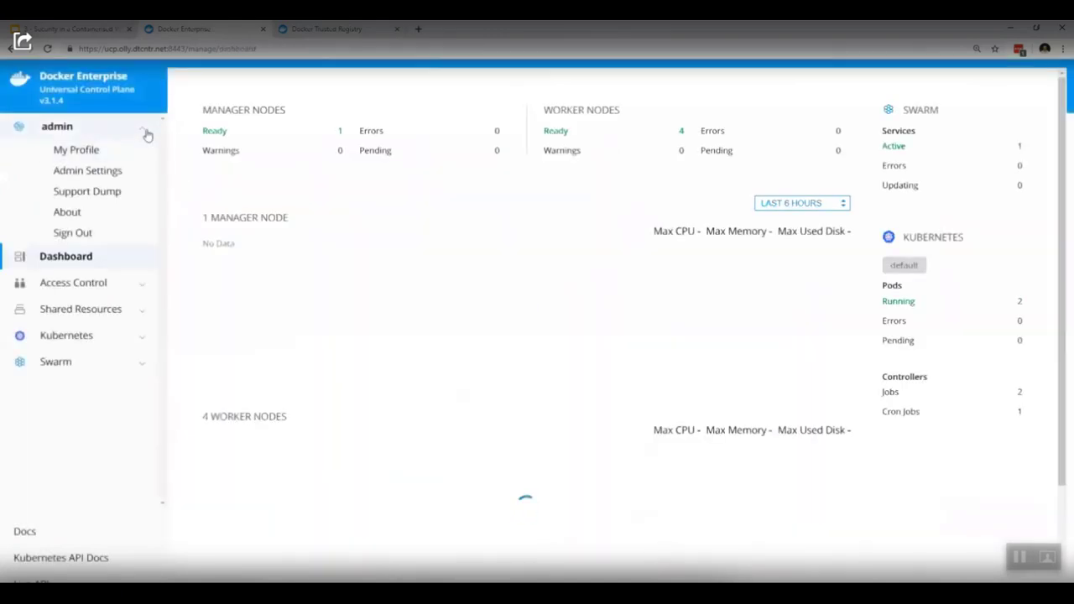
click(147, 134)
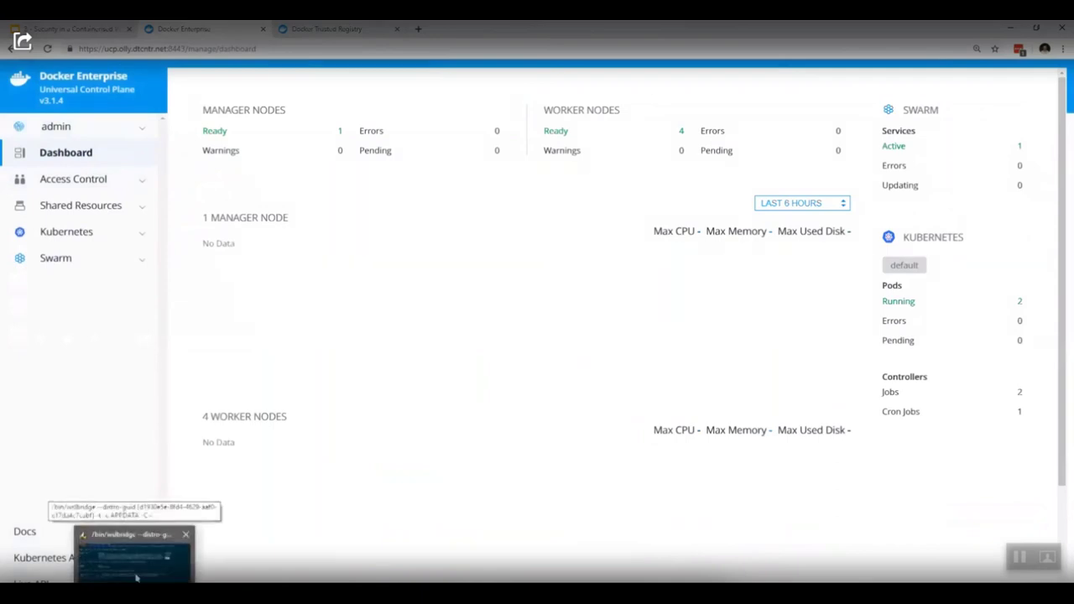
click(136, 577)
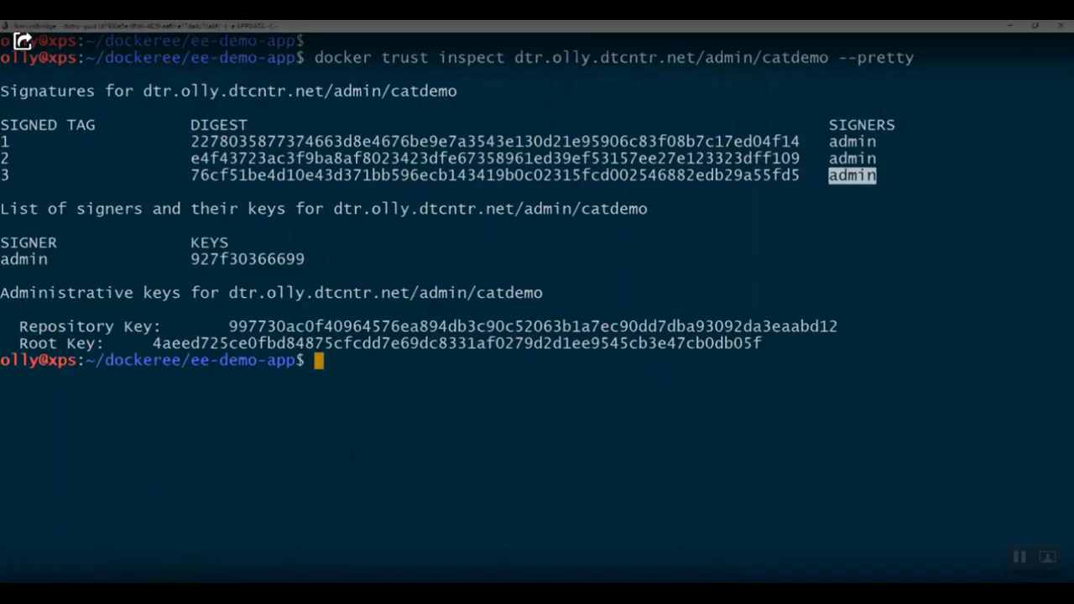
Step: Move into the creds/ucp3 admin client bundle folder and list its files
text(cd ../)
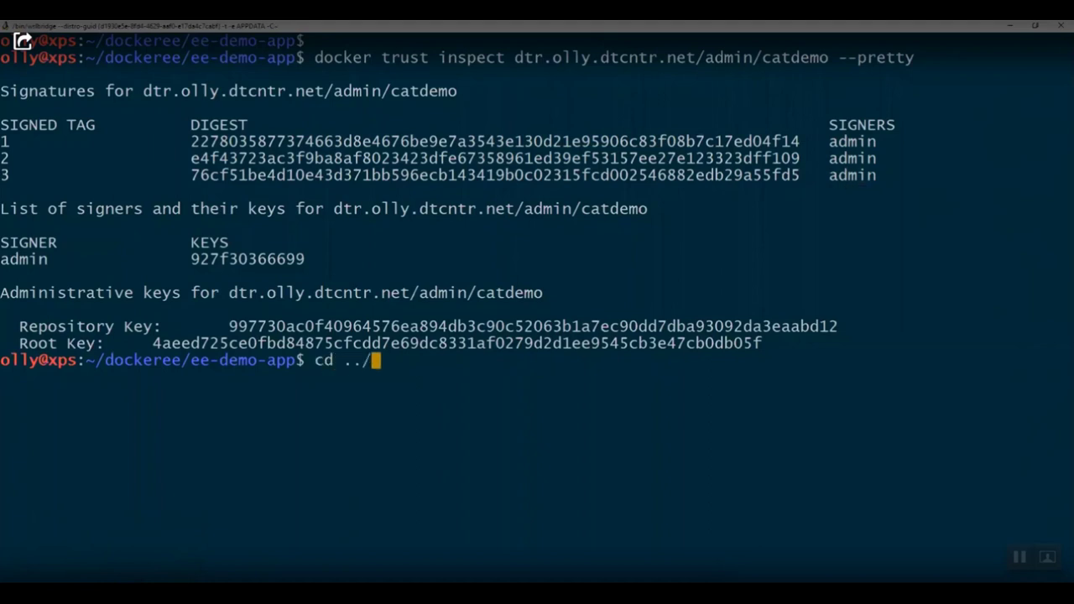
text(creds/)
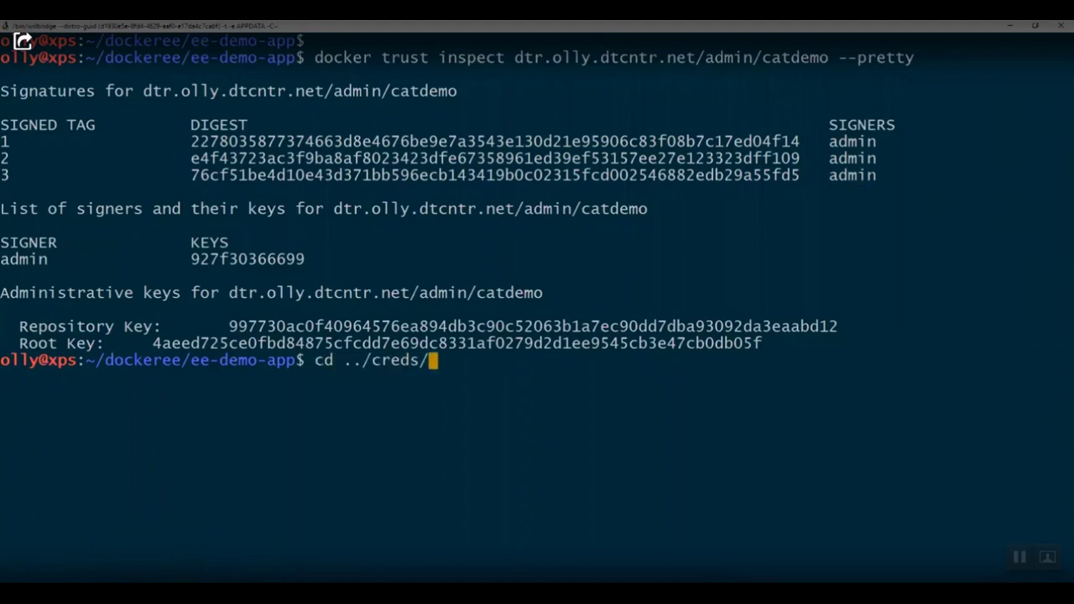
text(ucp3)
key(Tab)
key(Tab)
key(Return)
text(cle)
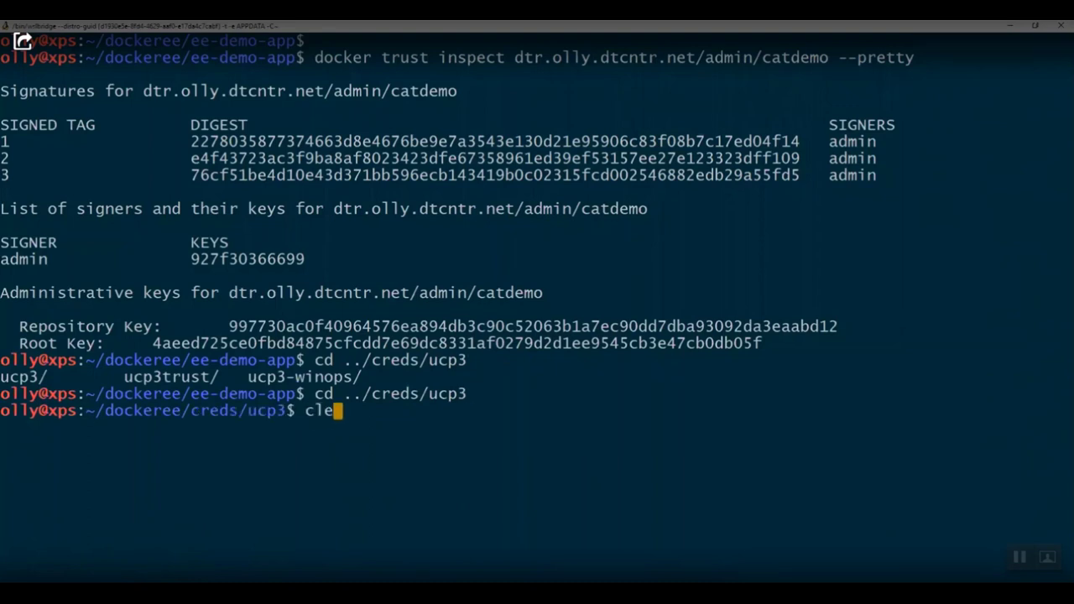
text(ar)
key(Return)
key(Return)
text(cd ad)
key(Tab)
key(Return)
text(clear)
key(Return)
key(Return)
text(ls -l)
key(Return)
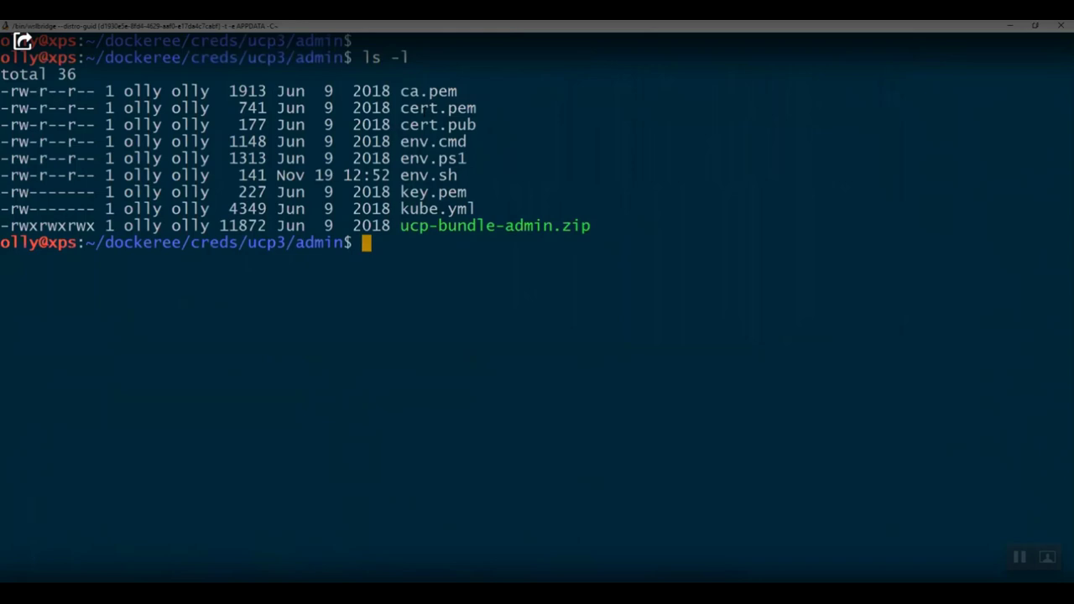
Step: Source env.sh to load the admin bundle and run docker node list
text(sourc)
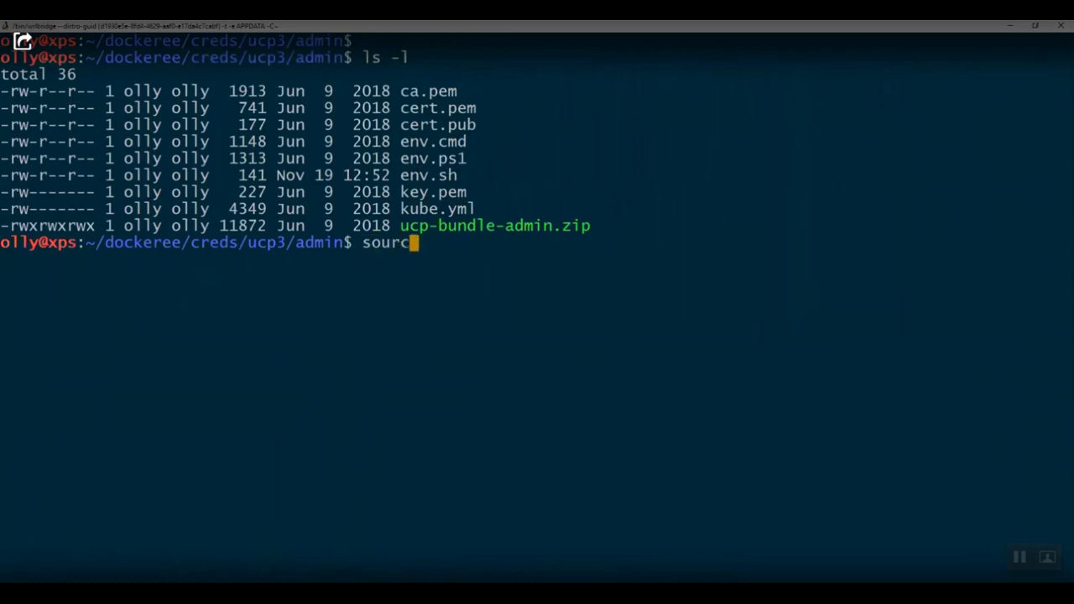
text(e env.sh)
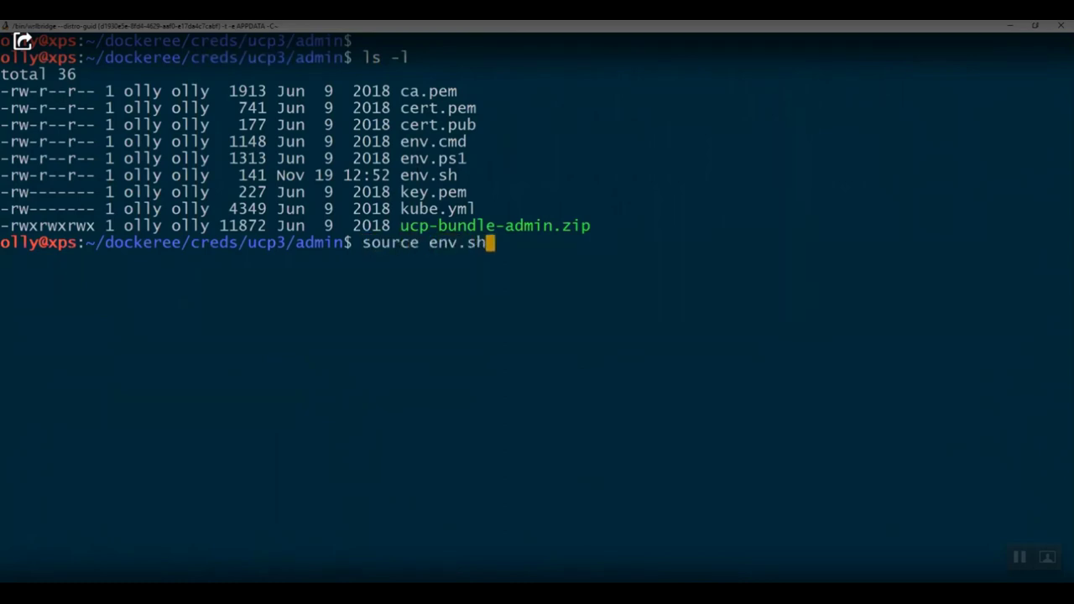
key(Return)
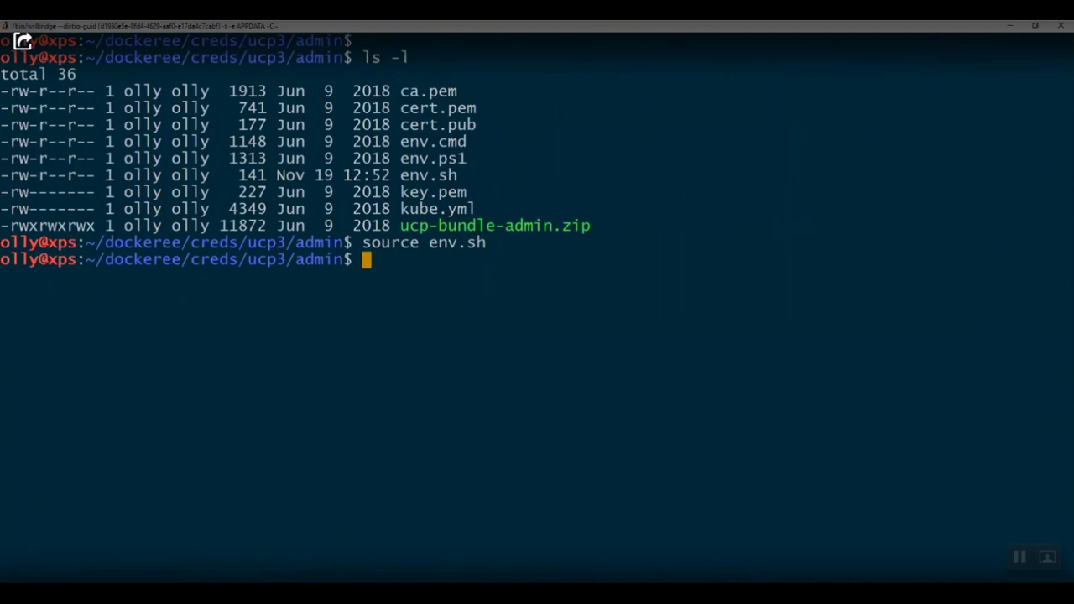
text(docker node list)
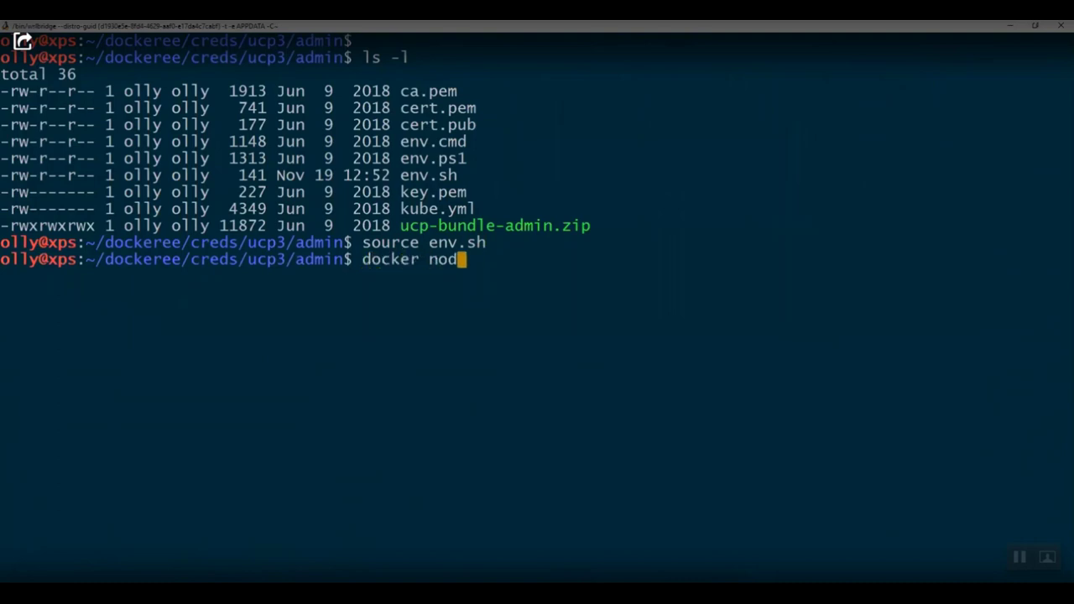
key(Return)
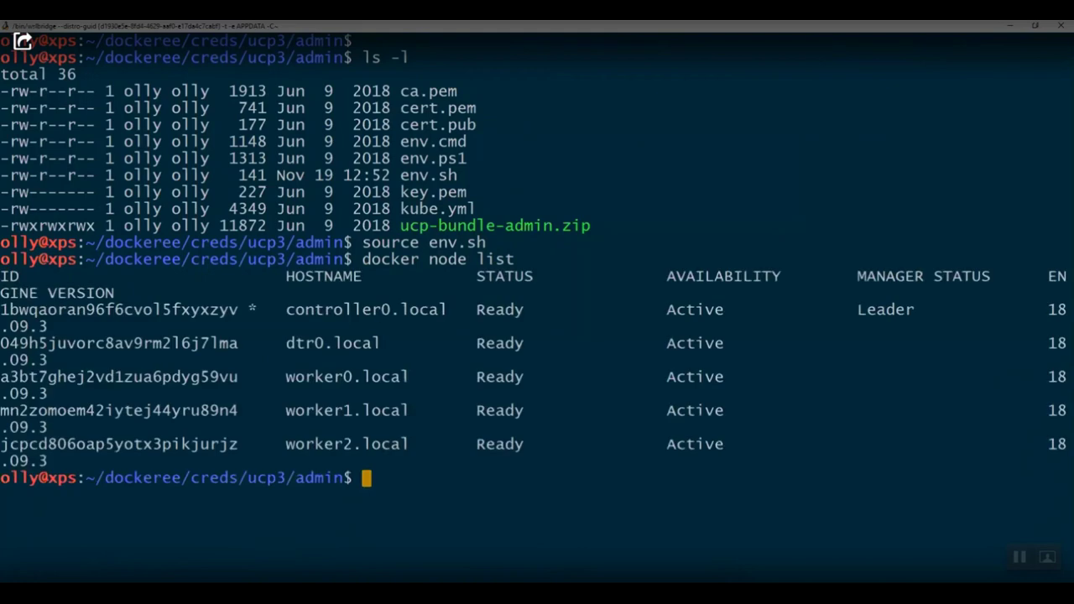
Step: Shrink the terminal font and rerun docker node list on a cleared screen
key(ctrl+minus)
text(clear)
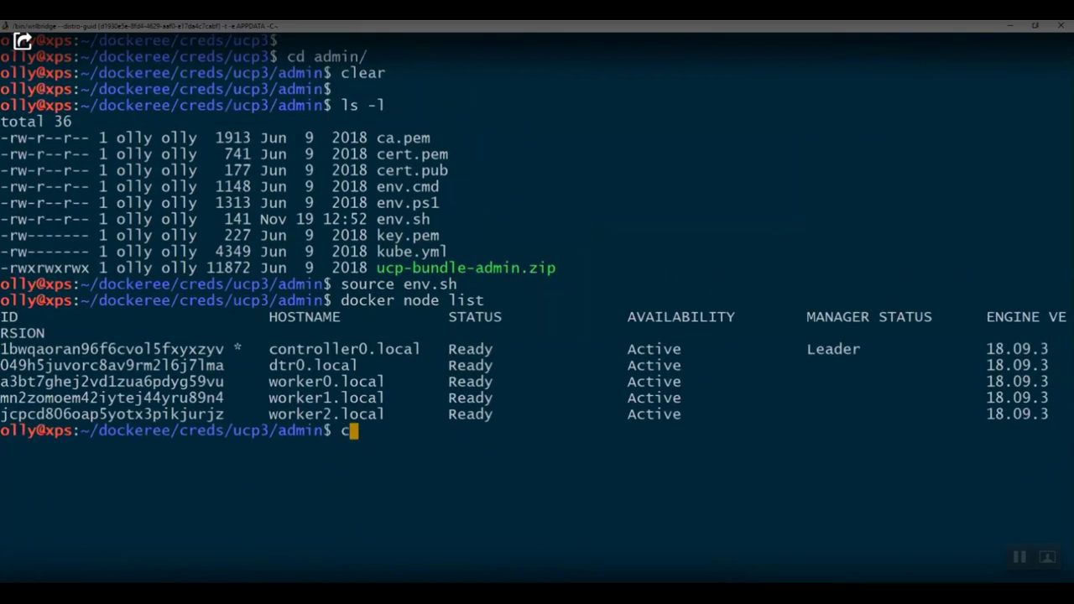
key(Return)
key(Up)
key(Up)
key(Return)
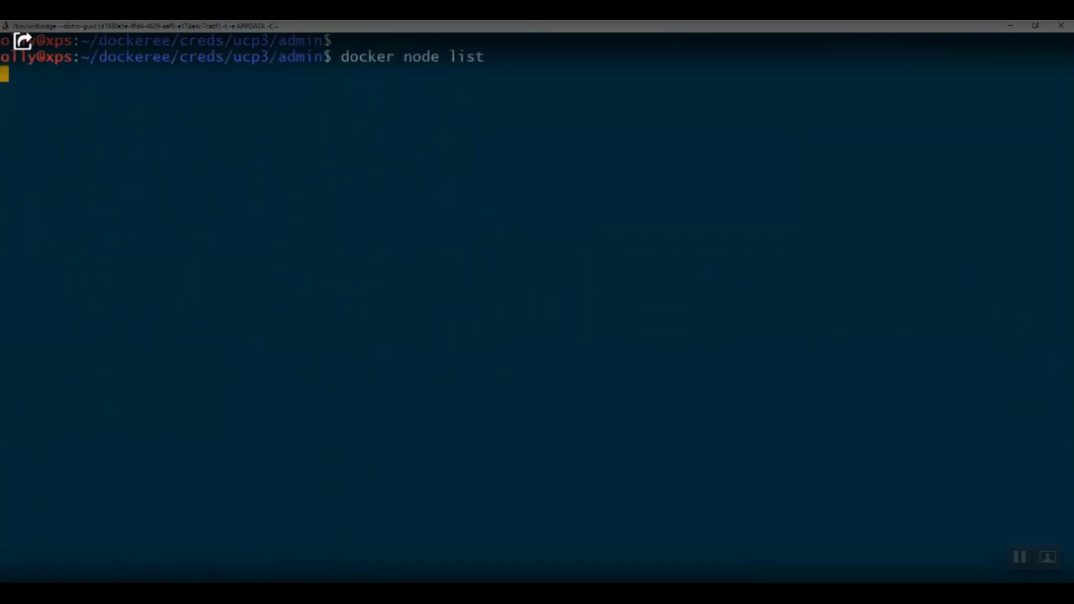
key(alt+Tab)
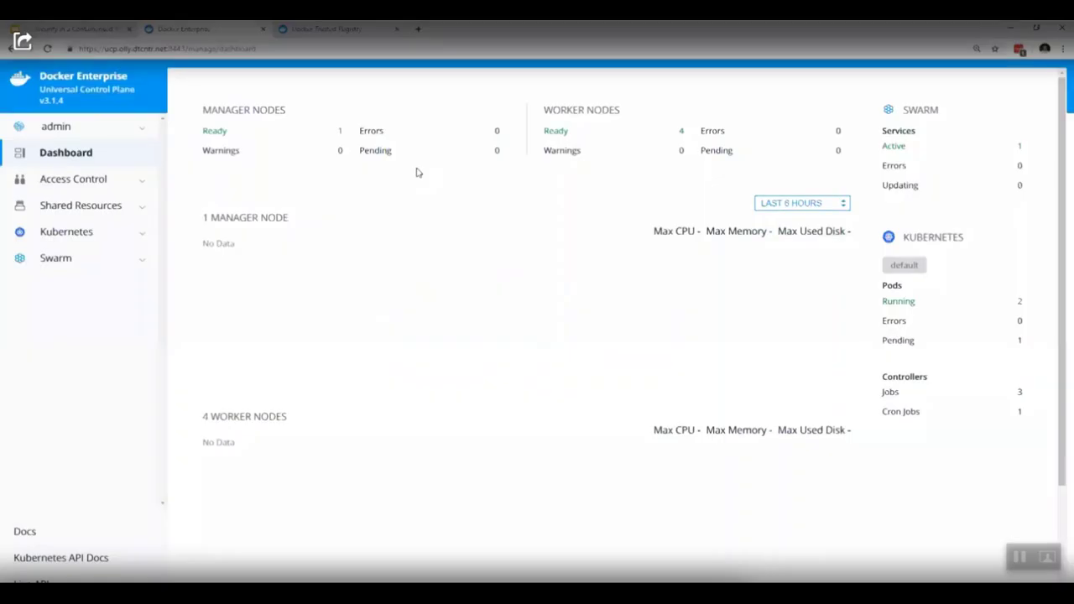
Step: Return to the terminal listing all five nodes Ready and Active, controller0.local as Leader
key(alt+Tab)
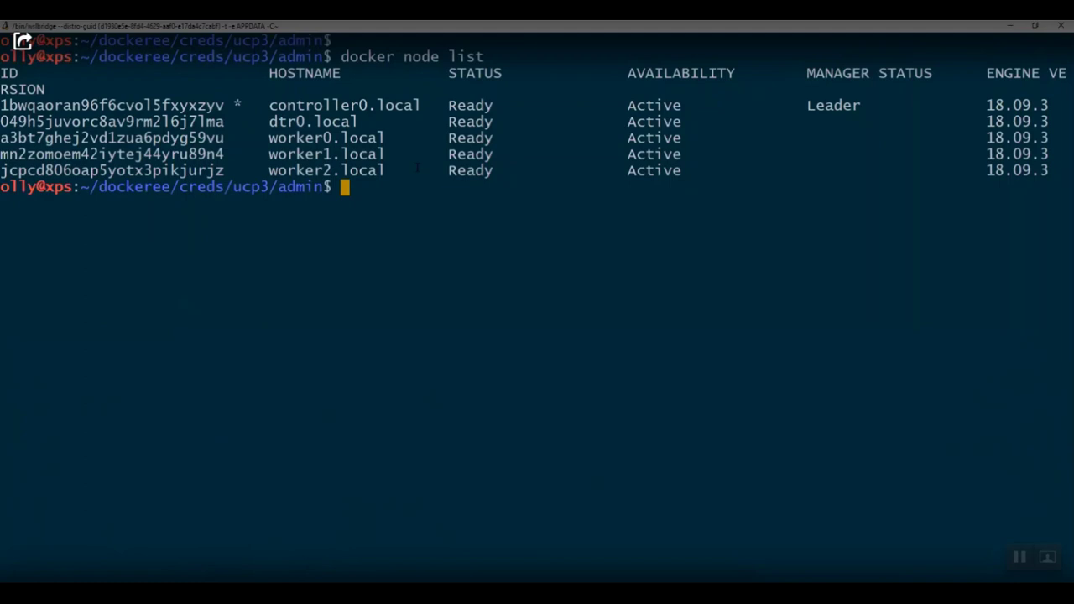
Step: Run docker service create --name demo2 nginx:latest and see the signing policy reject it
text(clear)
key(Return)
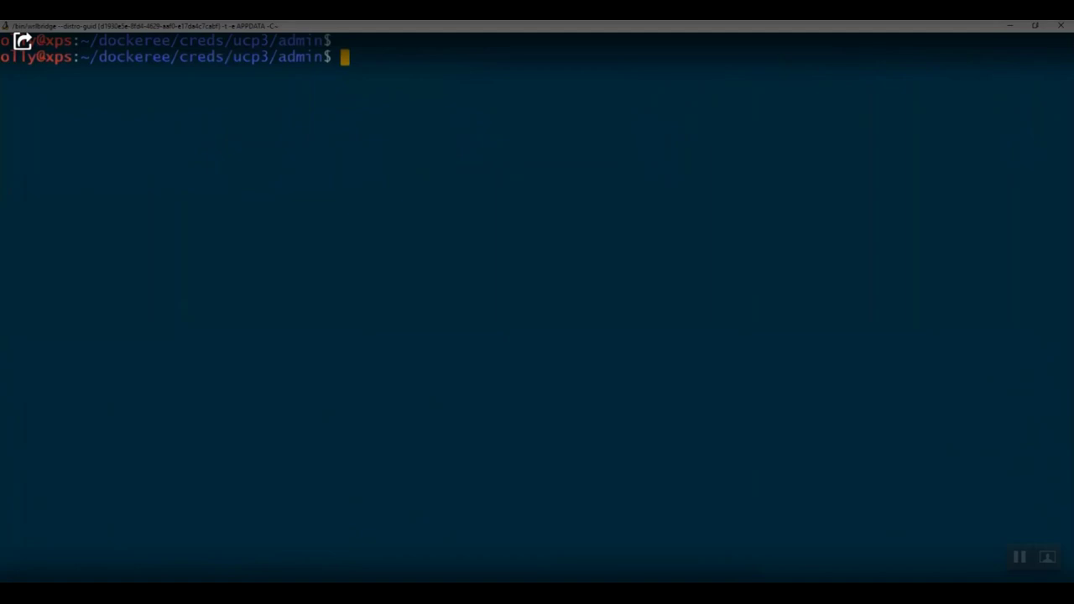
text(docker service c)
text(reate --n)
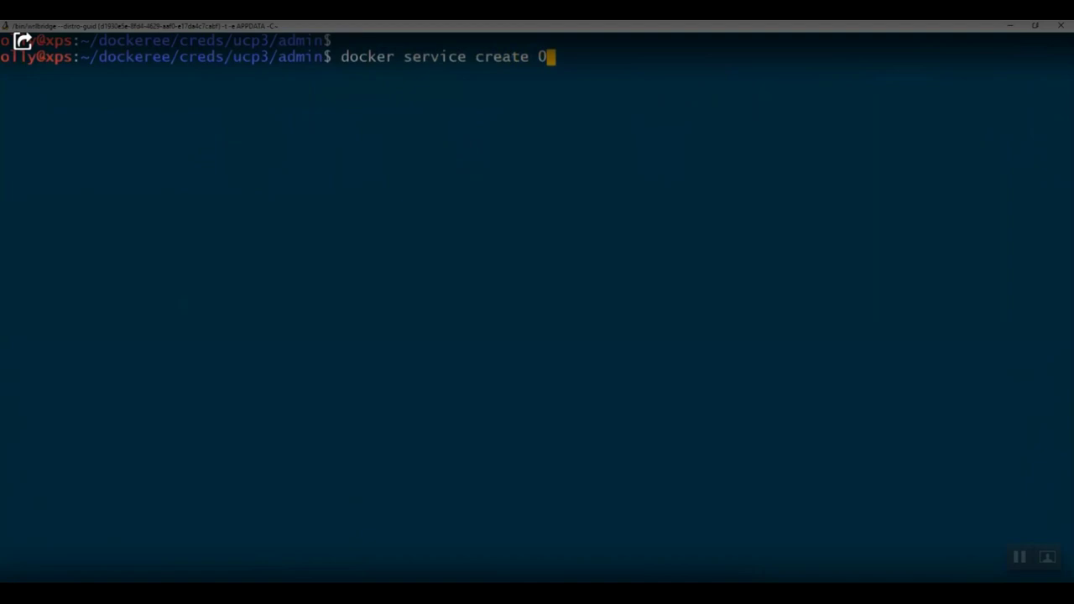
text(ame demo2 )
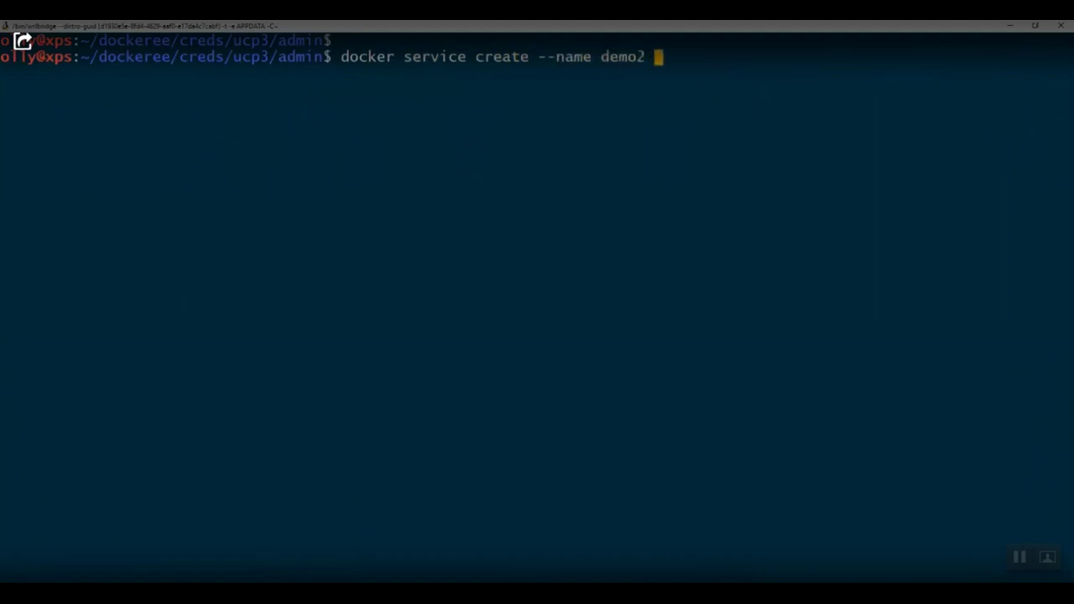
text(nginx:latest)
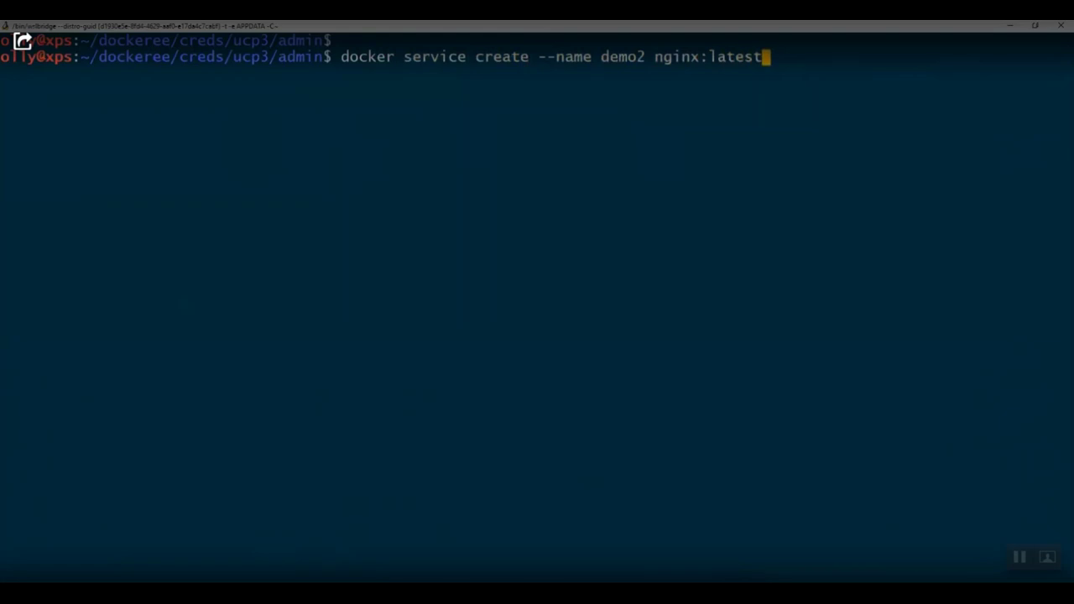
key(Return)
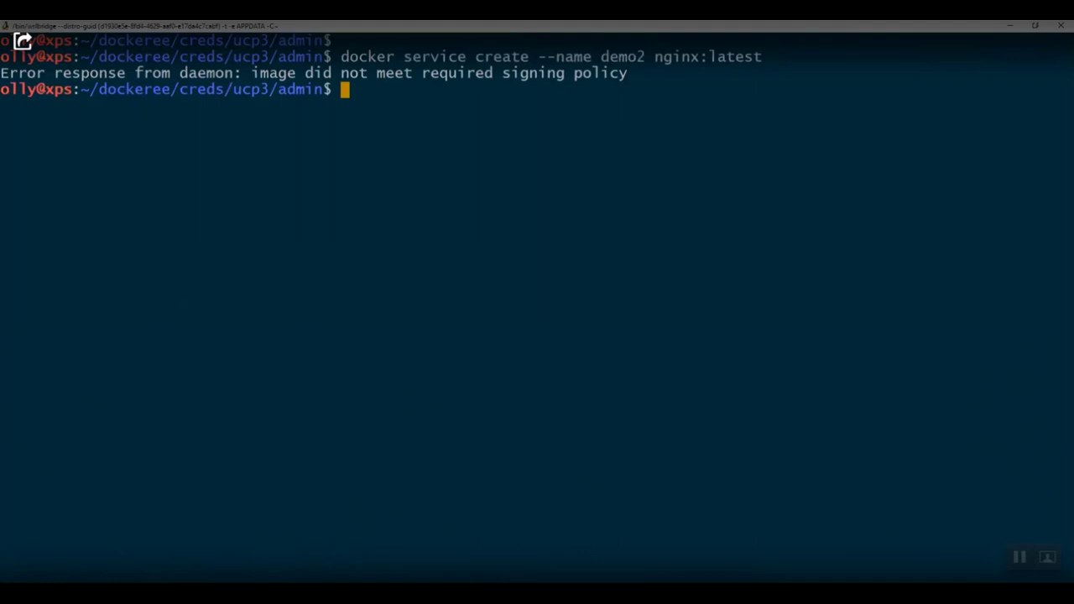
key(Up)
Step: Recreate demo2 from the signed image dtr.olly.dtcntr.net/admin/catdemo:3
key(BackSpace)
key(BackSpace)
key(BackSpace)
key(BackSpace)
key(BackSpace)
key(BackSpace)
key(BackSpace)
key(BackSpace)
key(BackSpace)
key(BackSpace)
key(BackSpace)
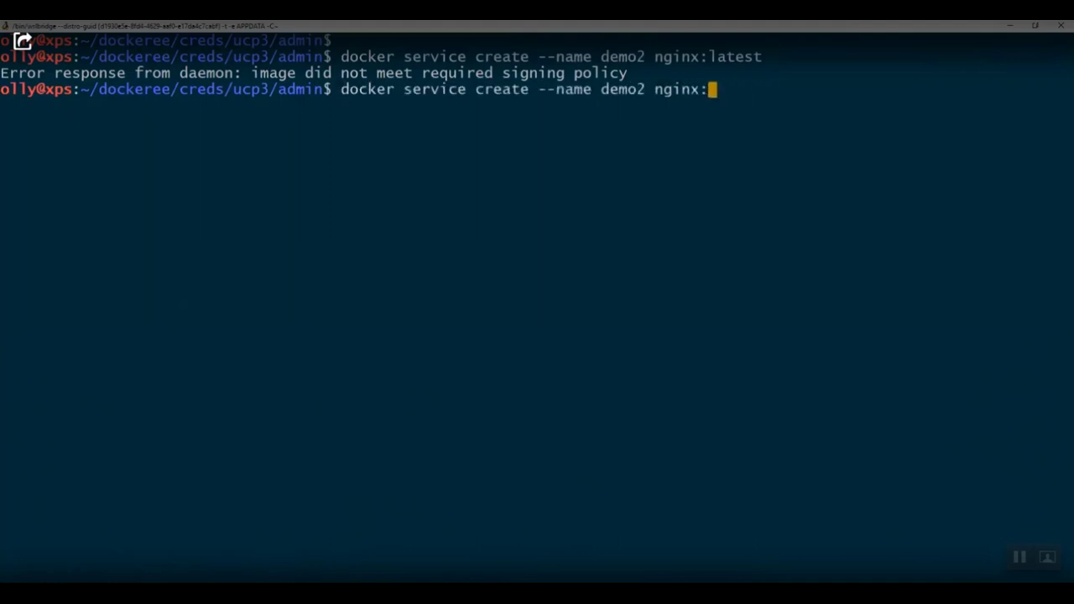
key(BackSpace)
text(dtr.olly.dtcntr.)
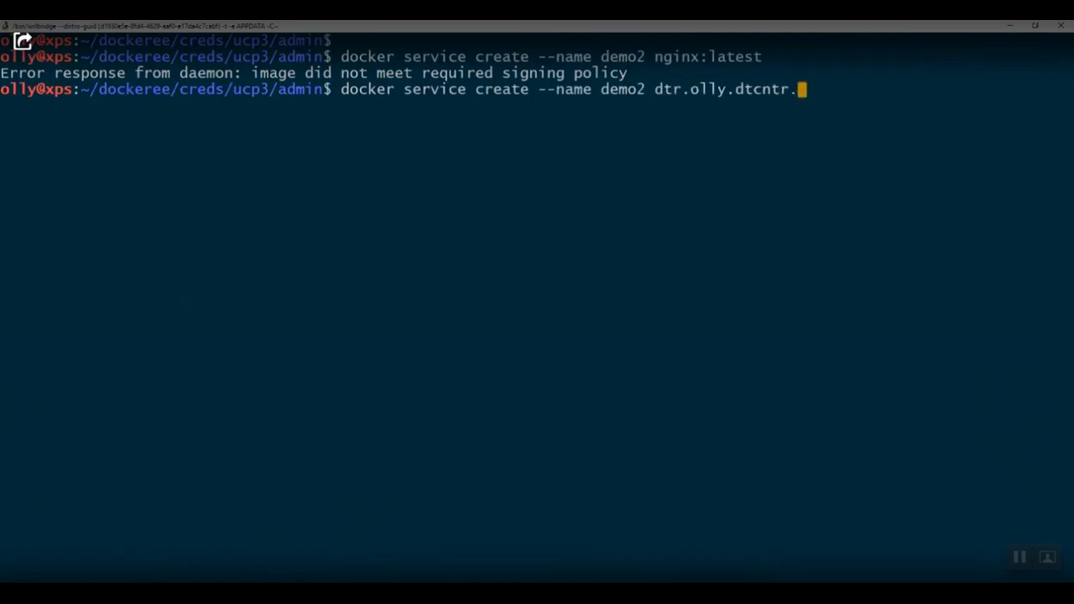
text(net/admin/catdemoL3)
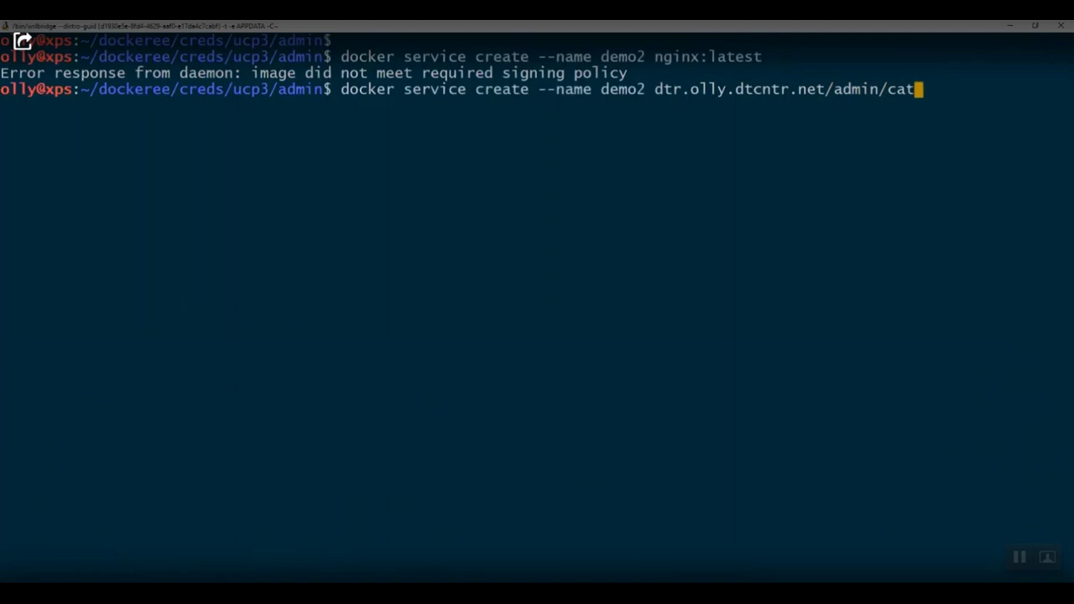
key(BackSpace)
key(BackSpace)
text(:3)
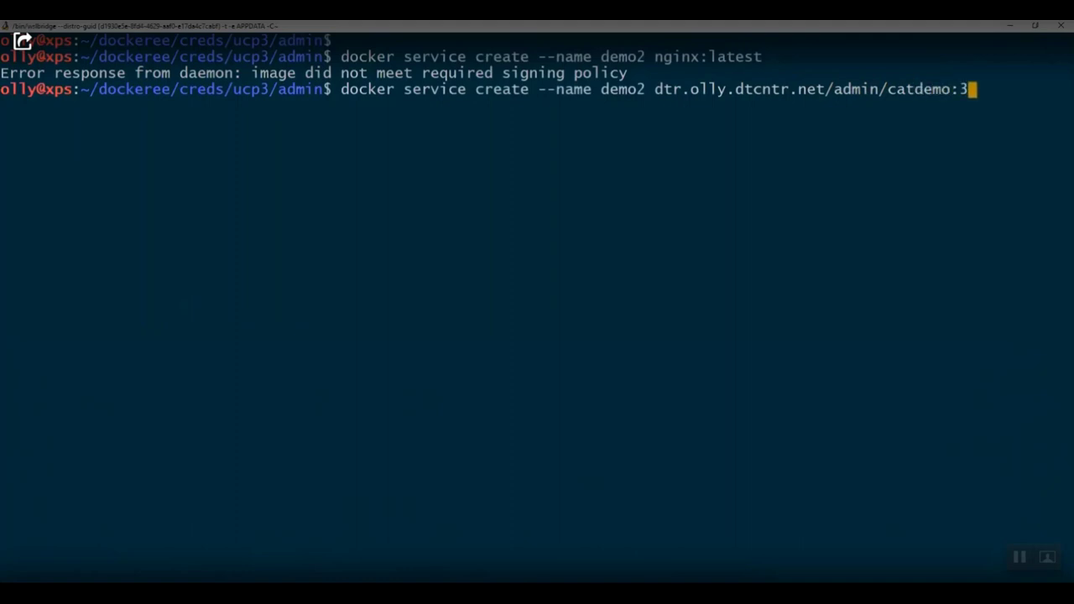
key(Return)
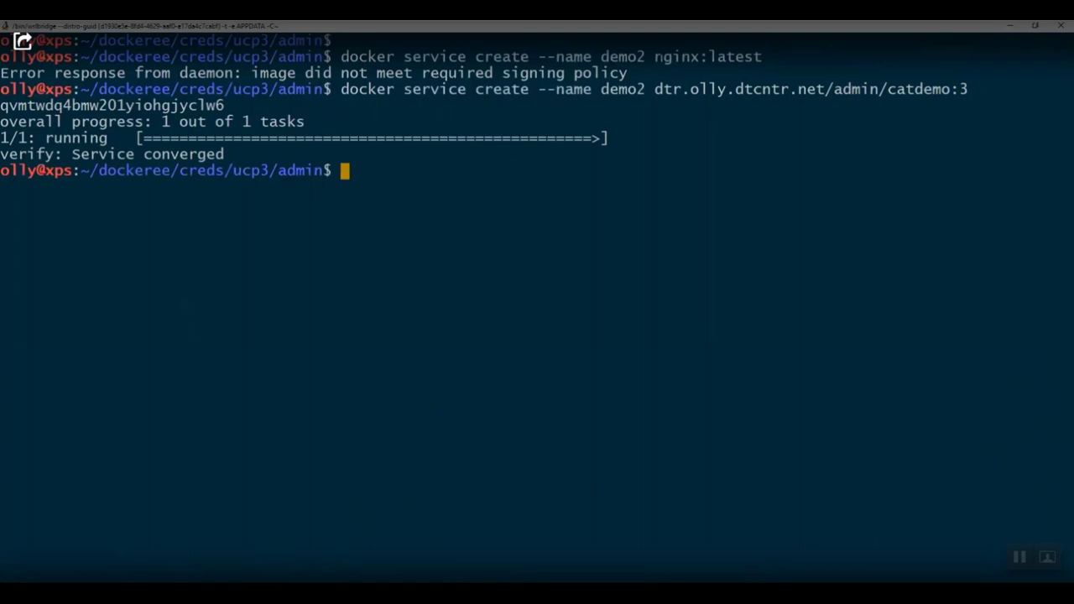
Step: Highlight the rejected nginx:latest and the signed catdemo:3 image names in the output
drag(654, 57, 1064, 57)
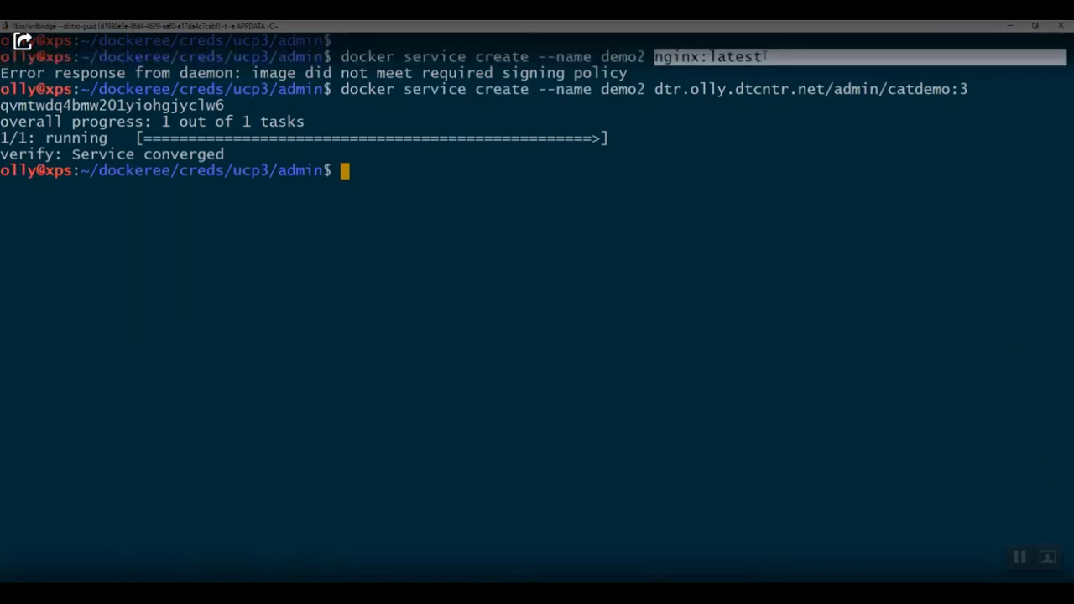
drag(654, 89, 969, 89)
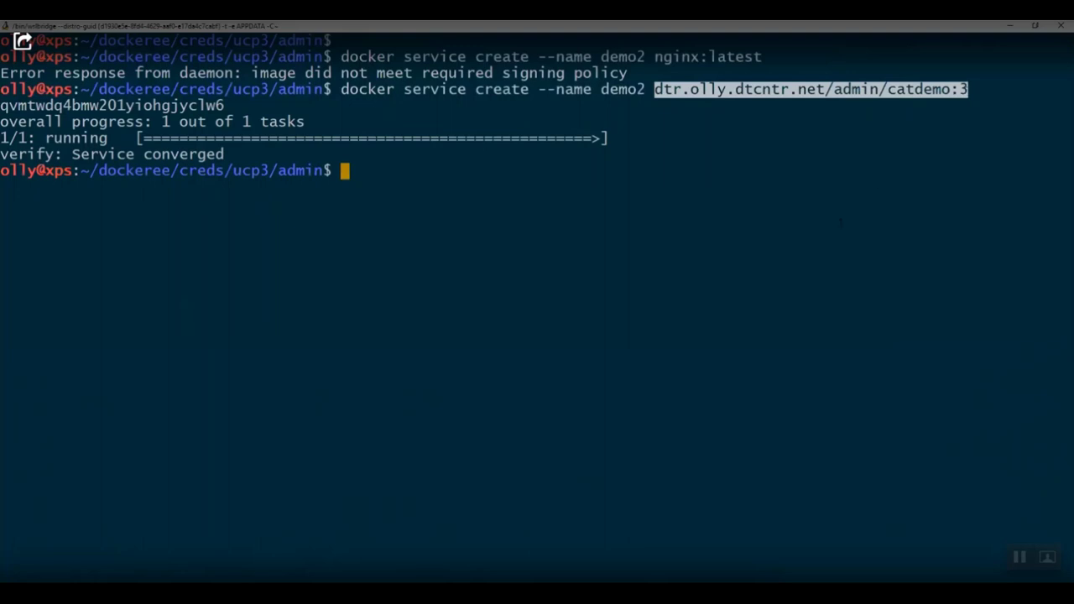
key(alt+Tab)
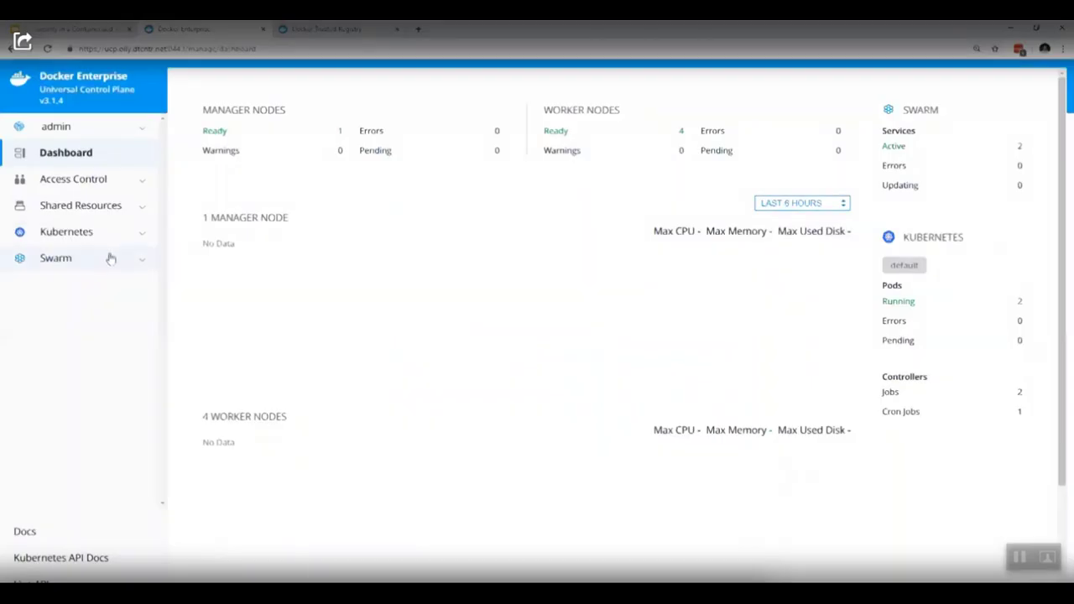
Step: Open the Swarm Services list in a fresh tab and close the old Docker Enterprise tab
click(108, 258)
click(105, 289)
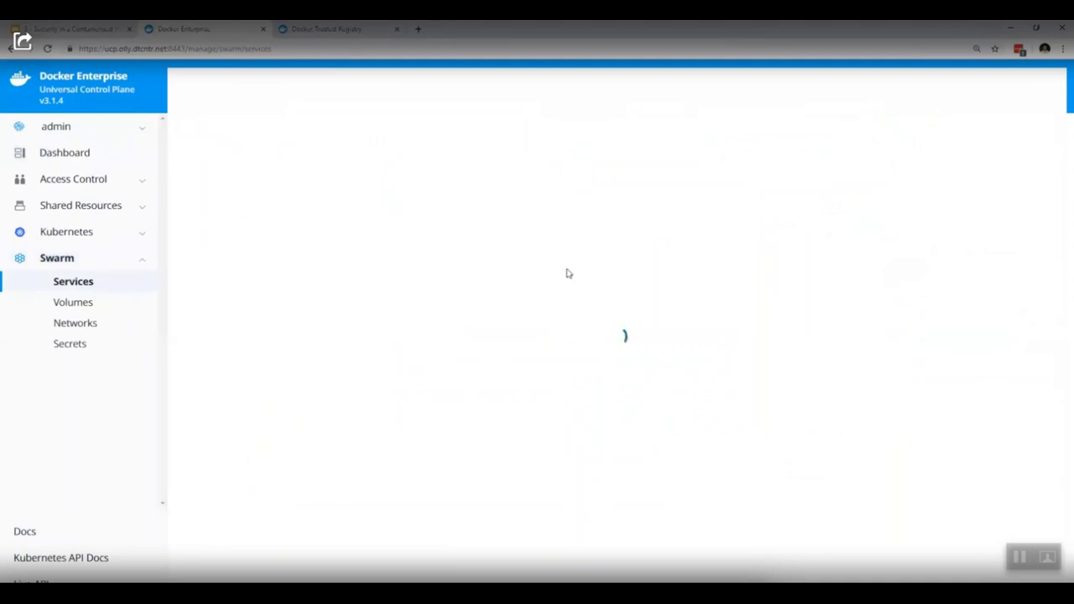
click(246, 50)
key(ctrl+c)
key(ctrl+t)
key(ctrl+v)
key(Return)
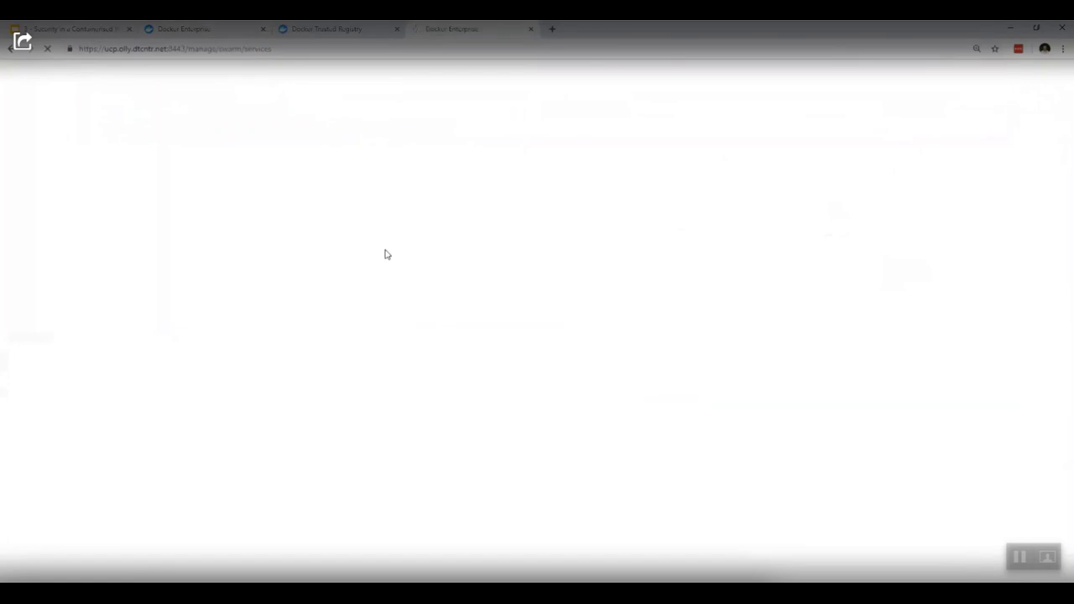
drag(464, 27, 312, 38)
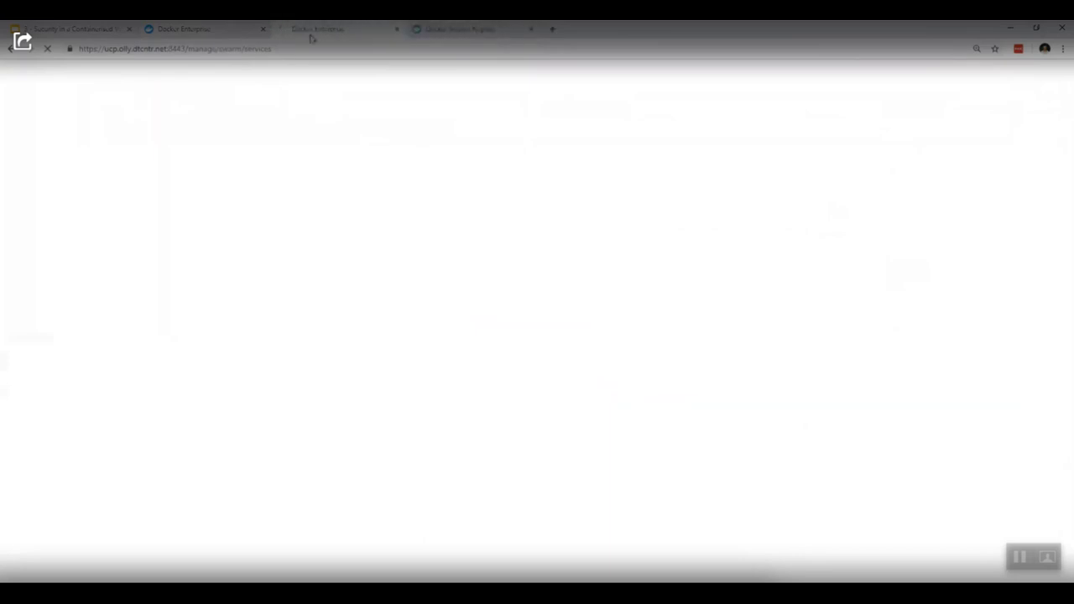
click(264, 29)
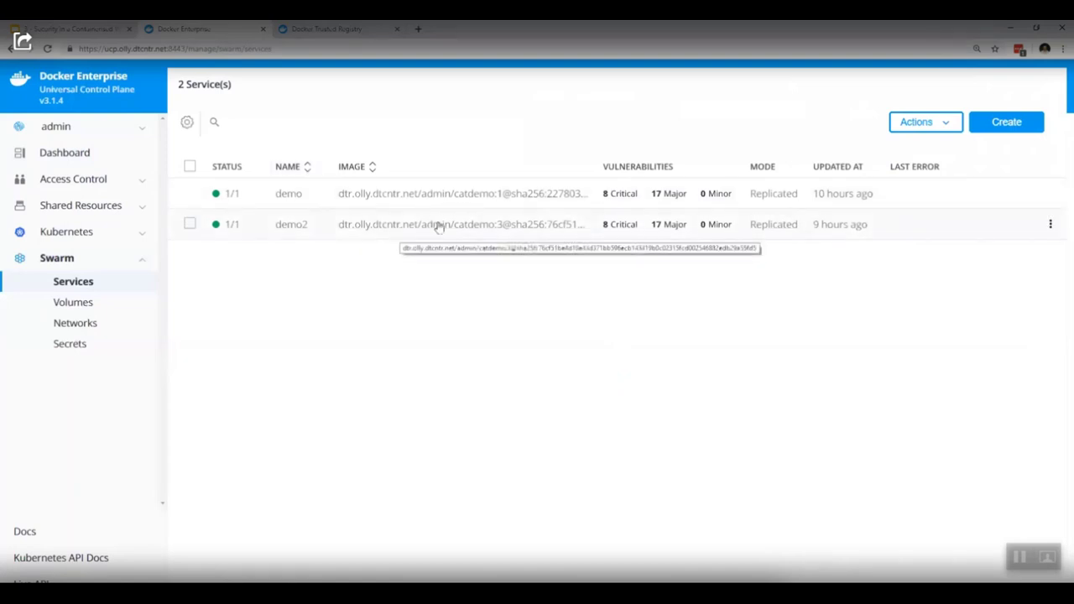
Step: Open demo2's details and highlight its 8 critical, 17 major, 0 minor vulnerabilities
click(616, 231)
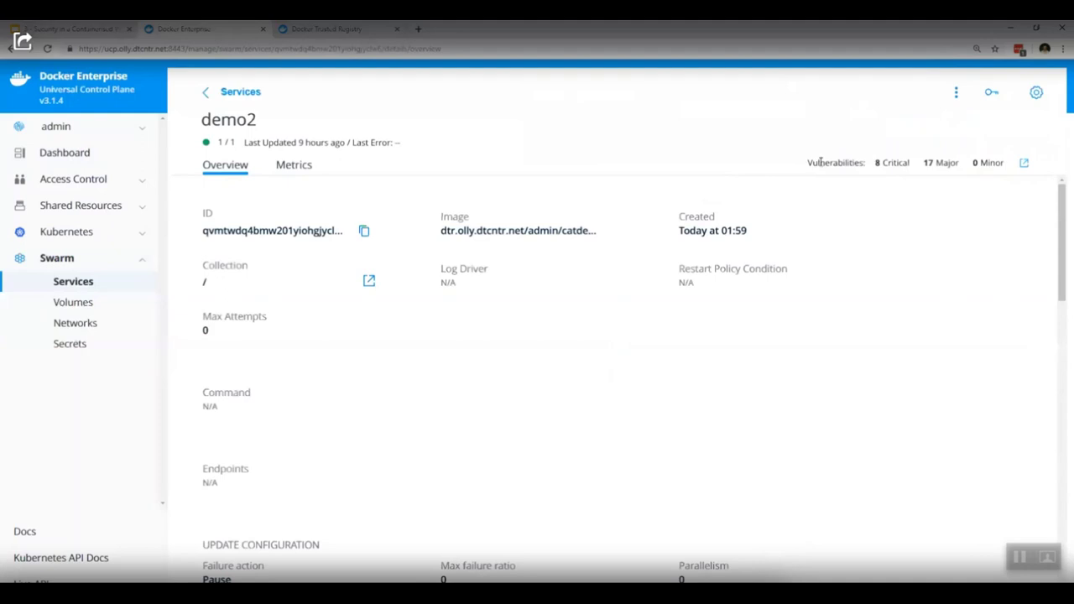
drag(793, 168, 1005, 173)
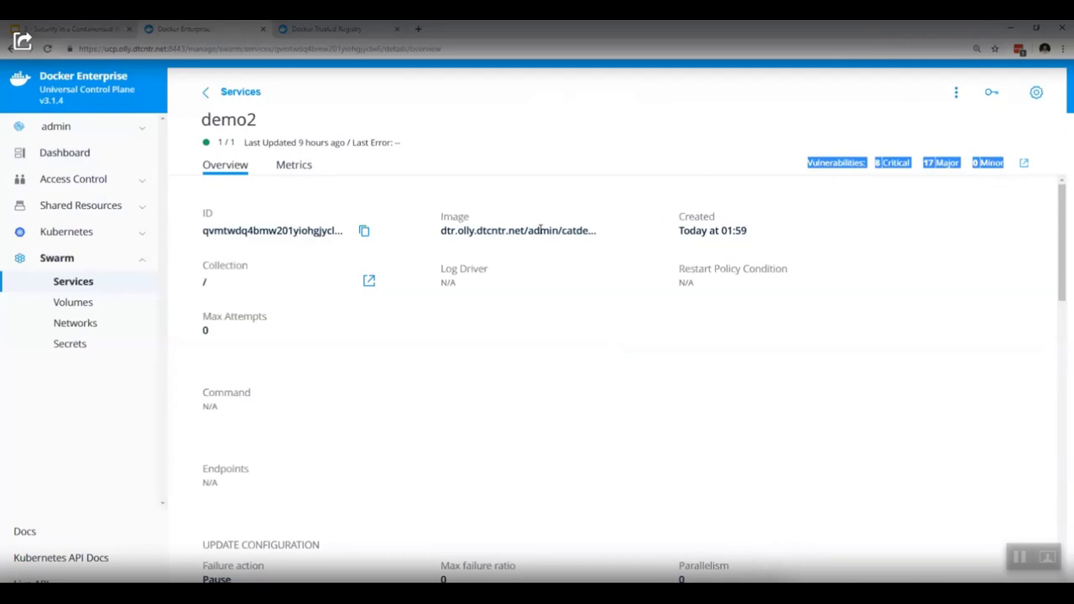
click(628, 145)
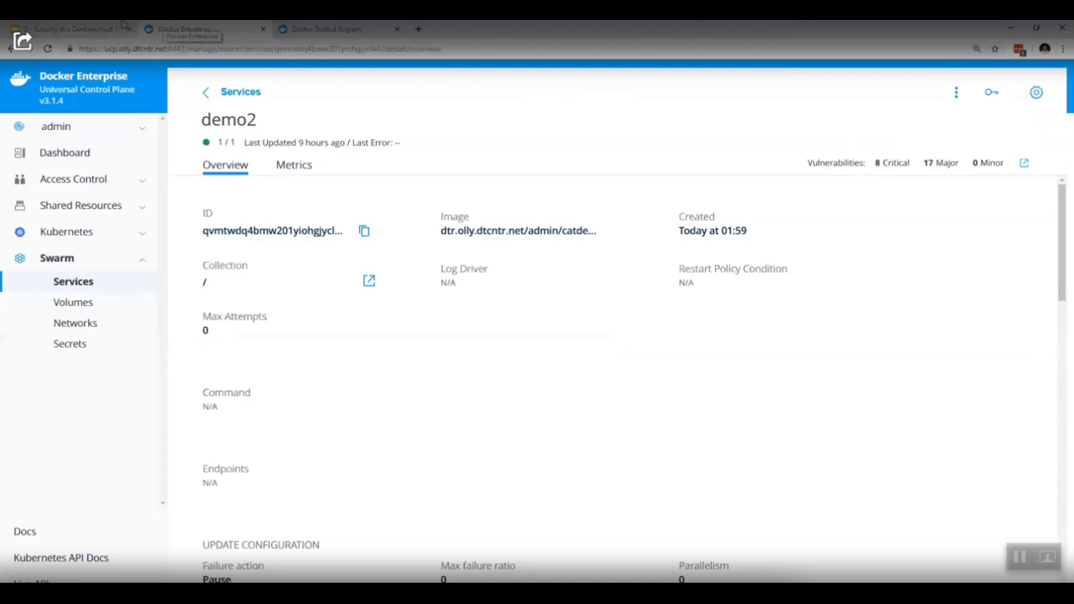
Step: Present the Security in a Containerised World deck full screen and advance to slide 32
click(88, 27)
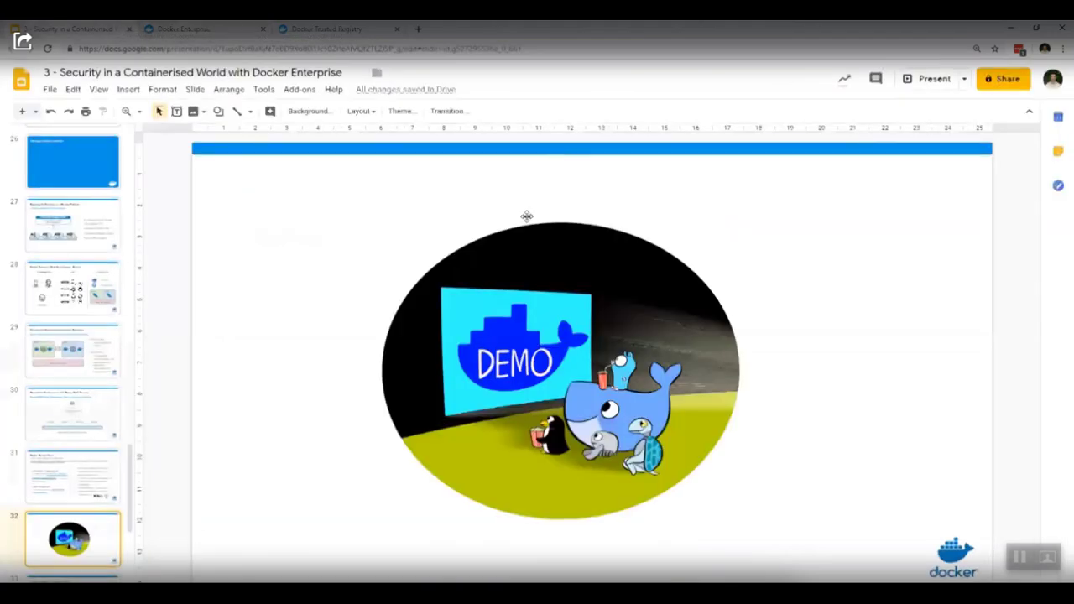
click(940, 85)
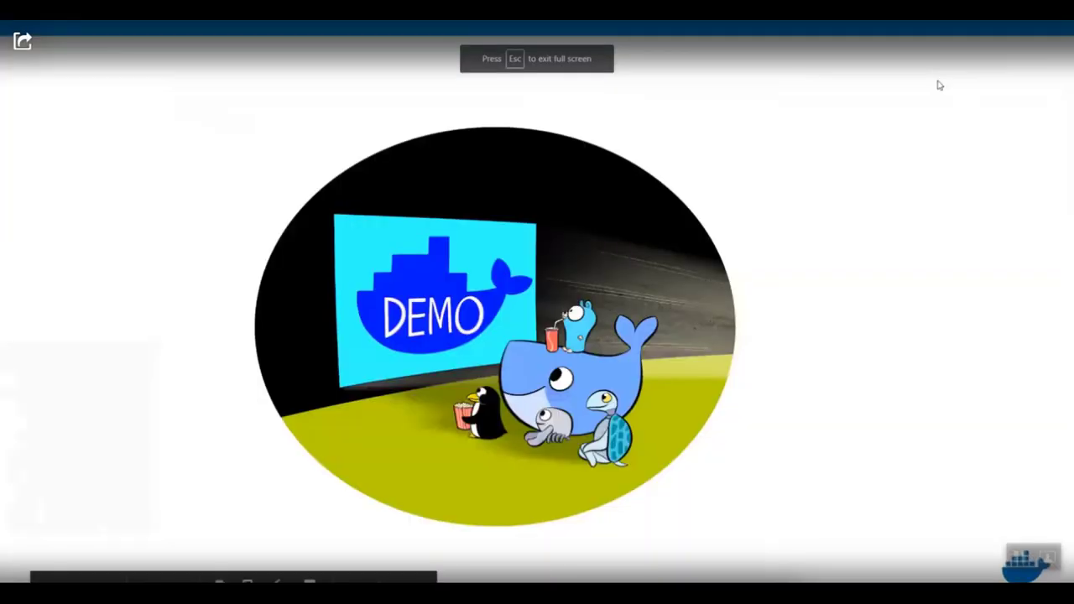
key(Right)
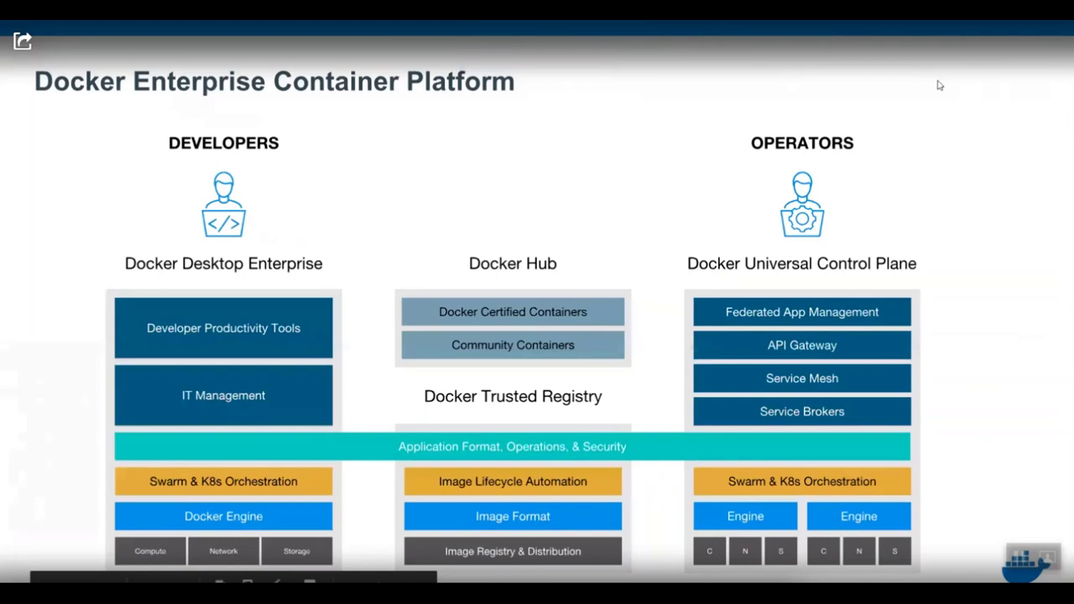
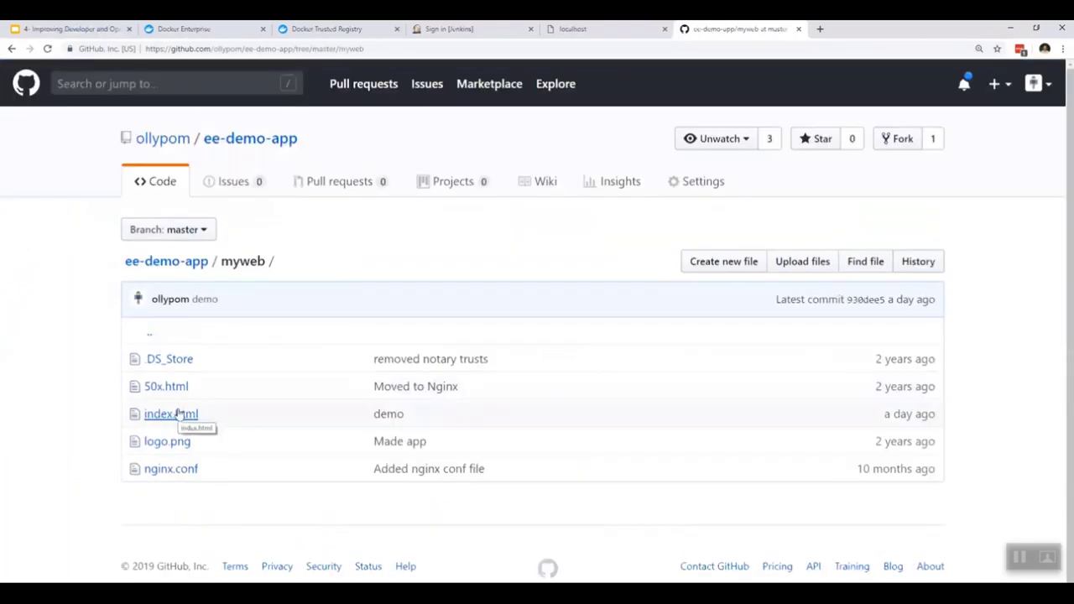
Step: Return to the ee-demo-app repository root and move the GitHub tab ahead of the Jenkins tab
click(181, 261)
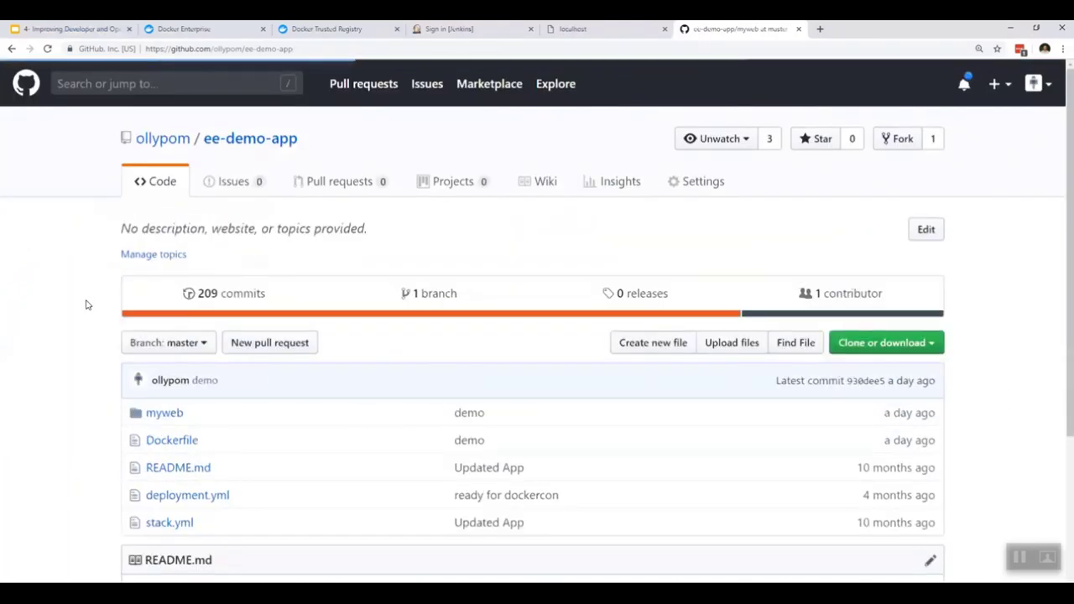
scroll(84, 305, down, 2)
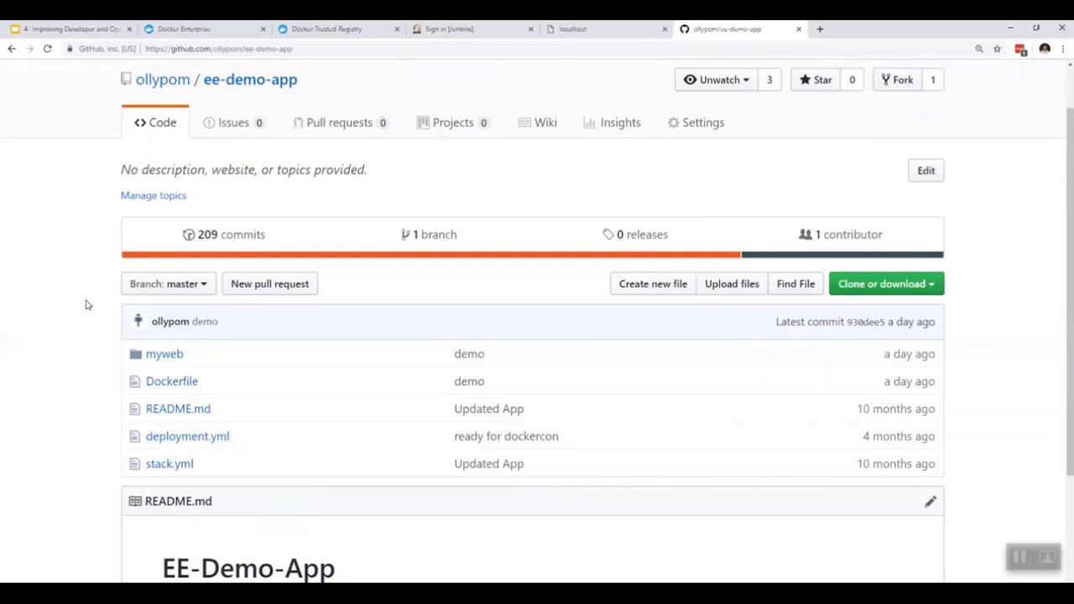
scroll(86, 304, up, 1)
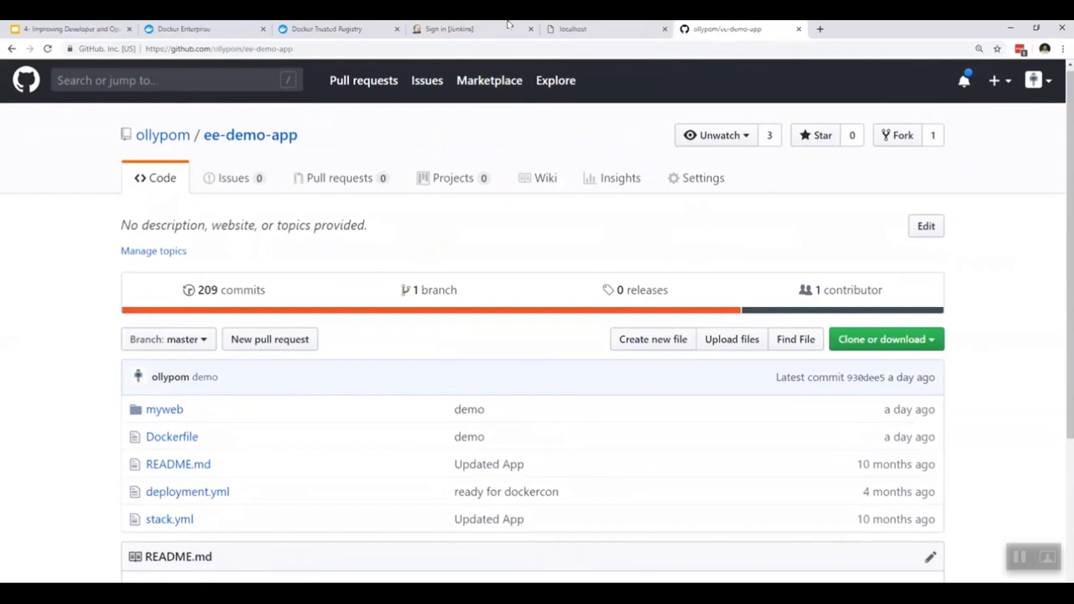
drag(722, 27, 496, 25)
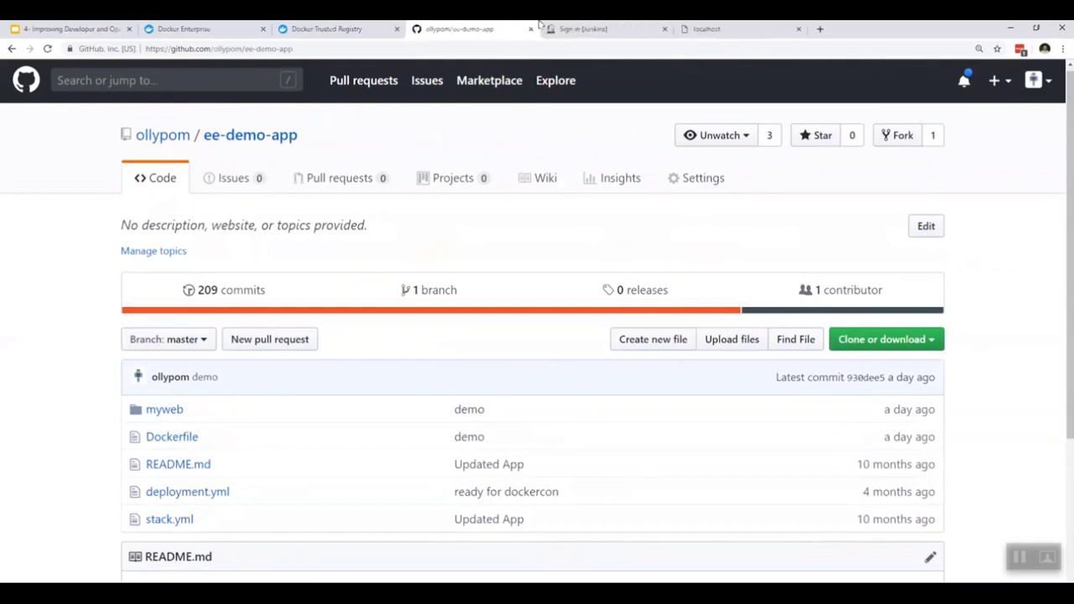
Step: Sign in to Jenkins with the user's username and password, declining LastPass's offer to save it
click(588, 29)
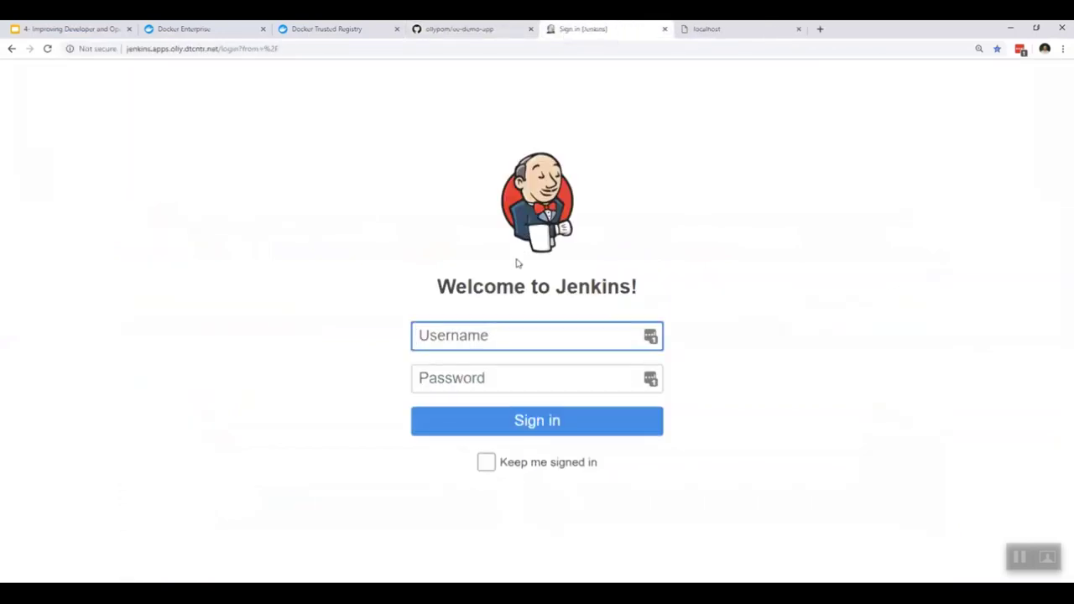
text(olly)
key(Tab)
text(•••••••••)
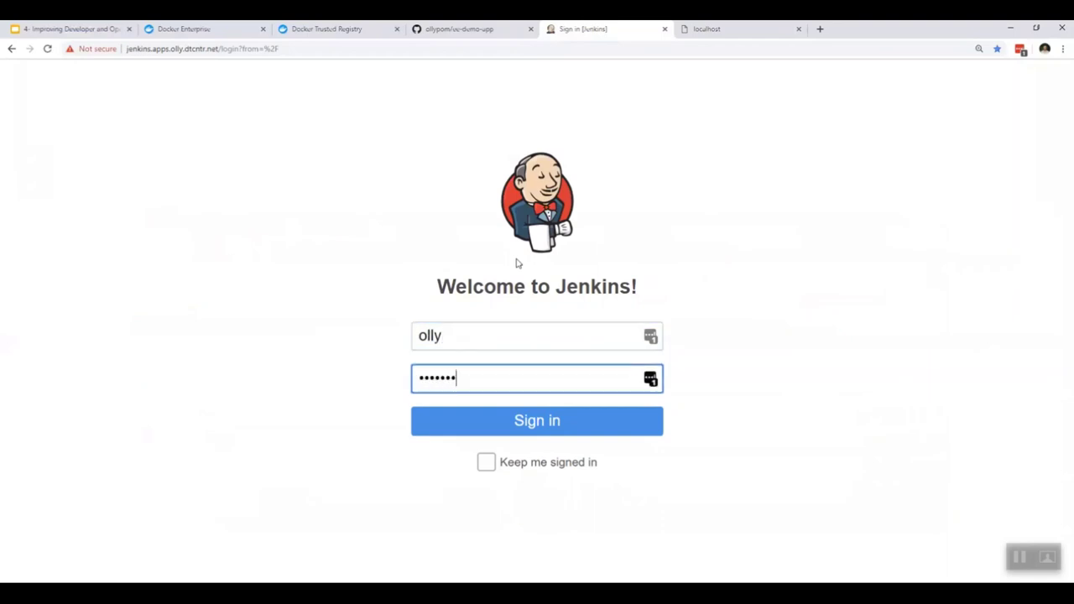
key(Return)
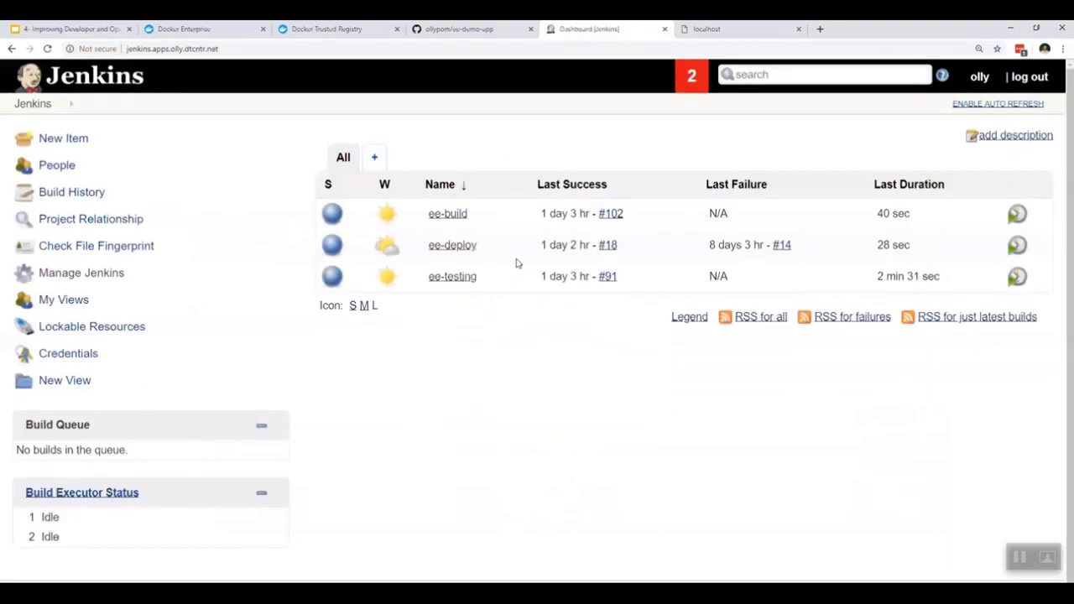
click(923, 190)
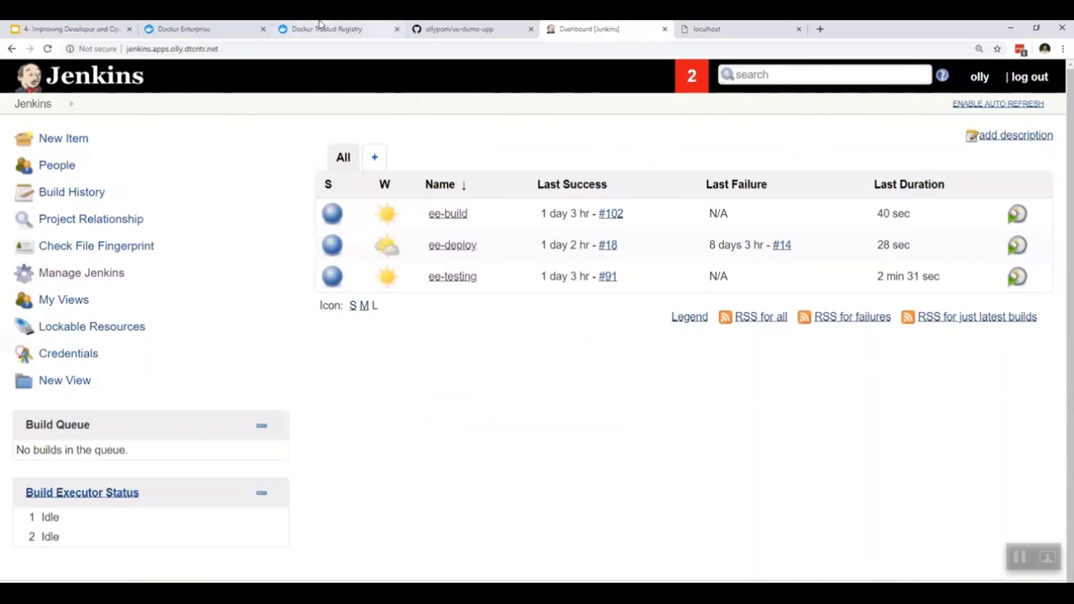
click(197, 29)
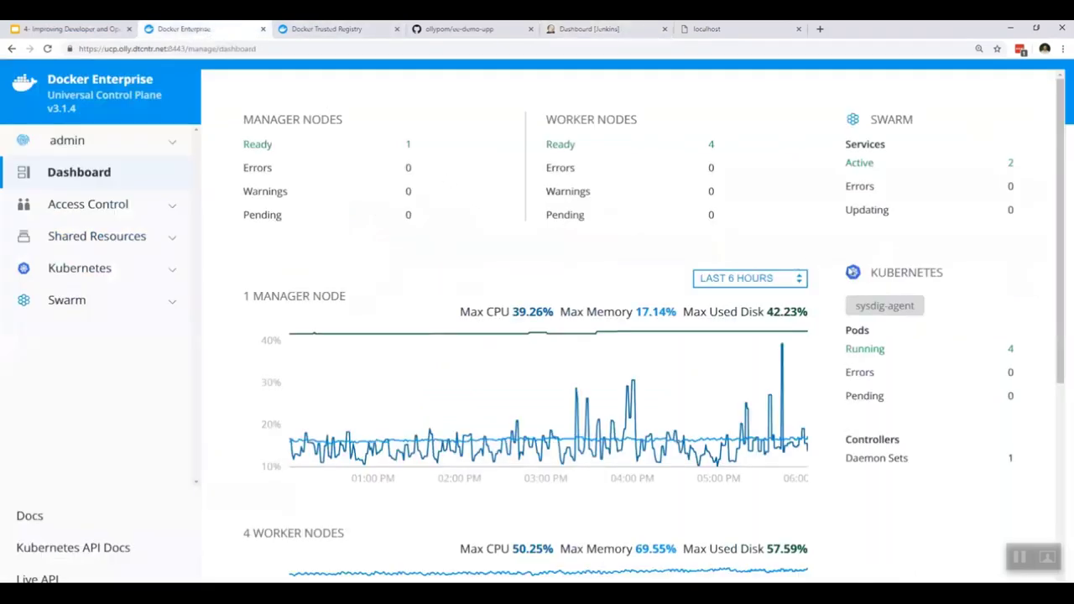
double_click(891, 272)
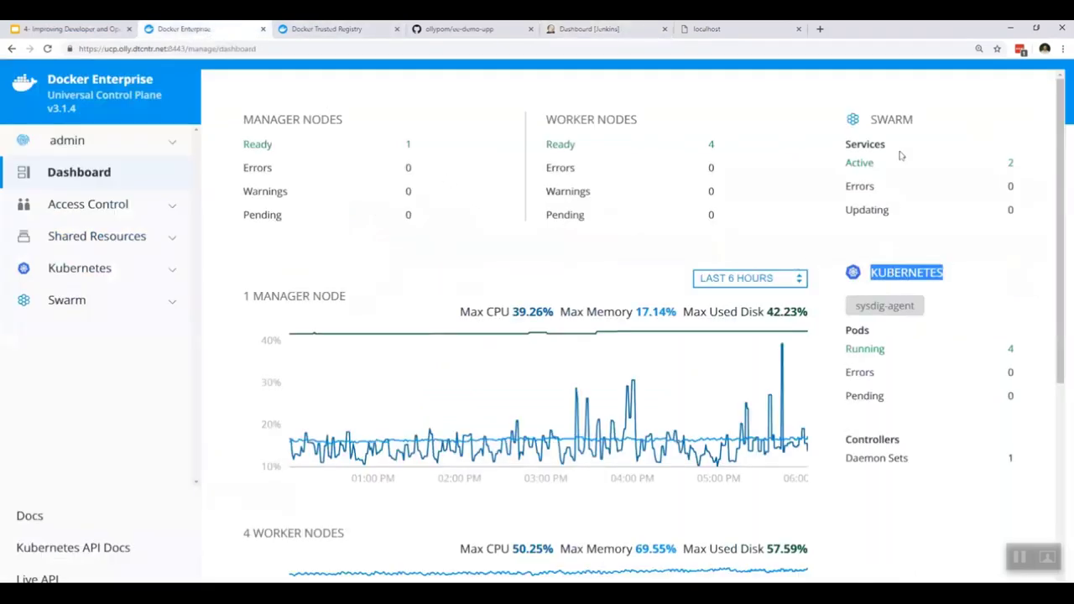
double_click(893, 119)
click(809, 108)
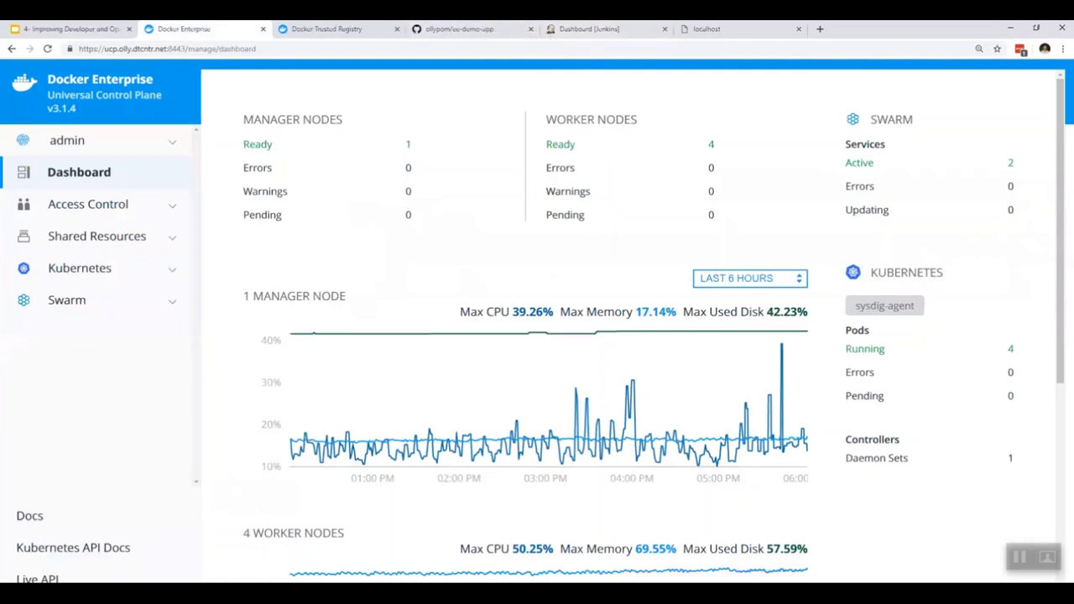
mouse_move(134, 592)
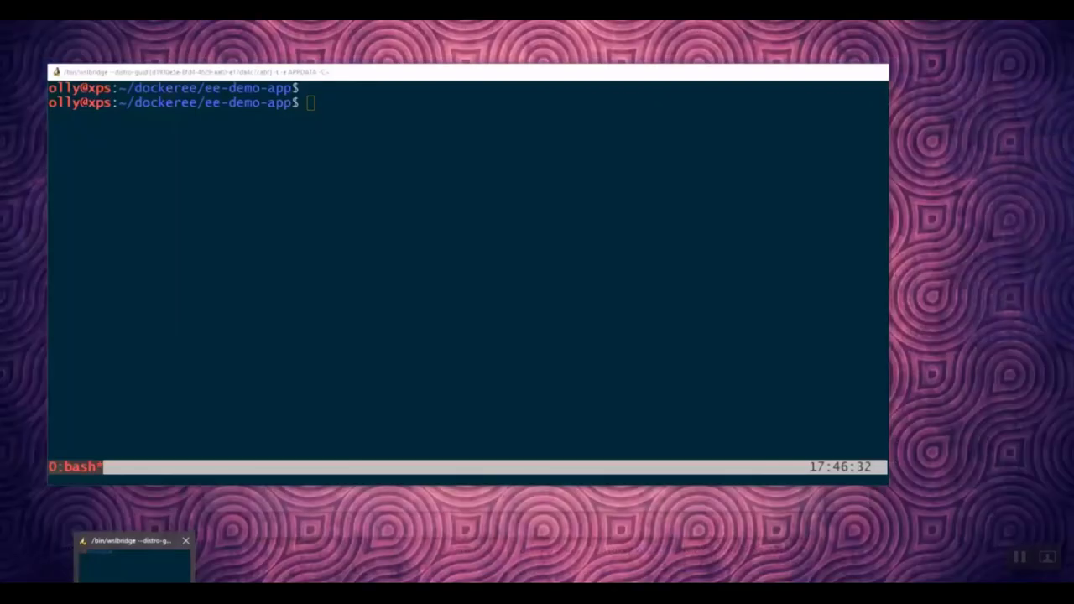
Step: Bring the terminal window to the front and maximize it to fill the screen
click(135, 560)
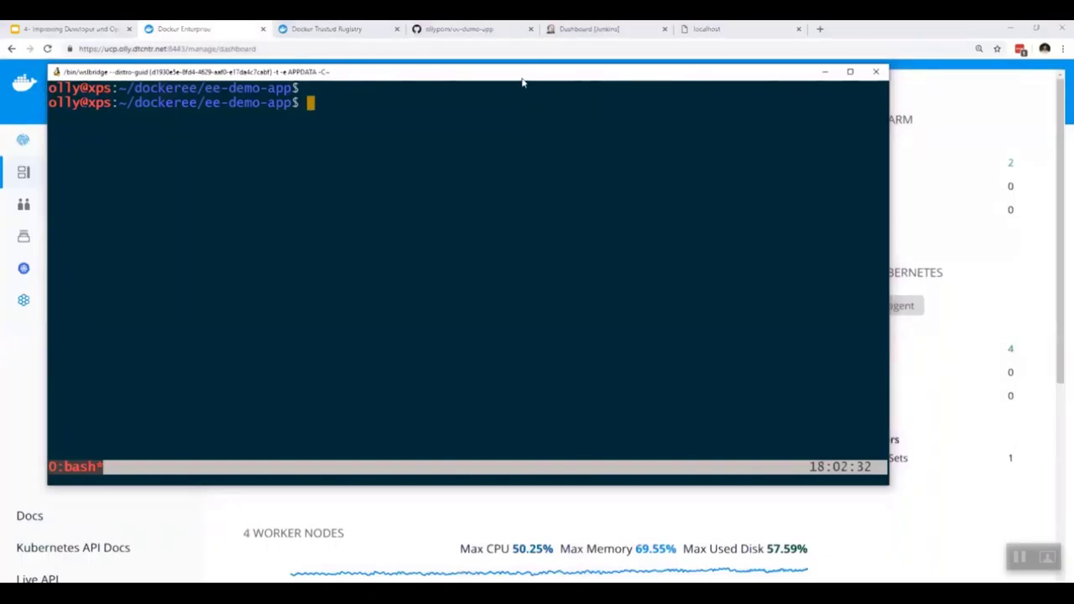
drag(522, 81, 586, 136)
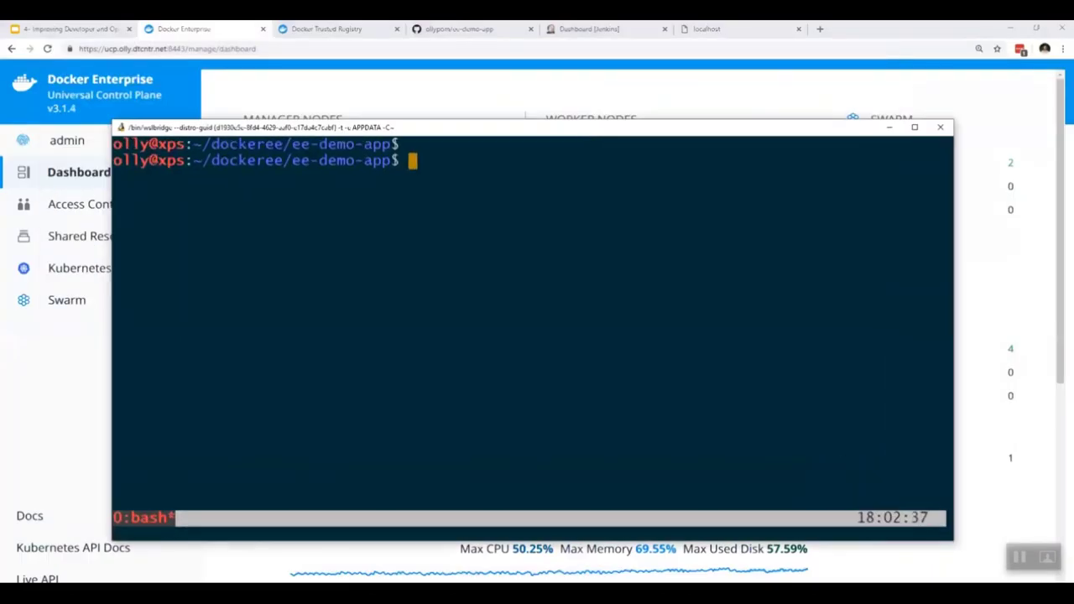
double_click(570, 133)
Step: Edit the Dockerfile in vim to use alpine:3.2 instead of alpine:3.9, and save it
text(vim Doc)
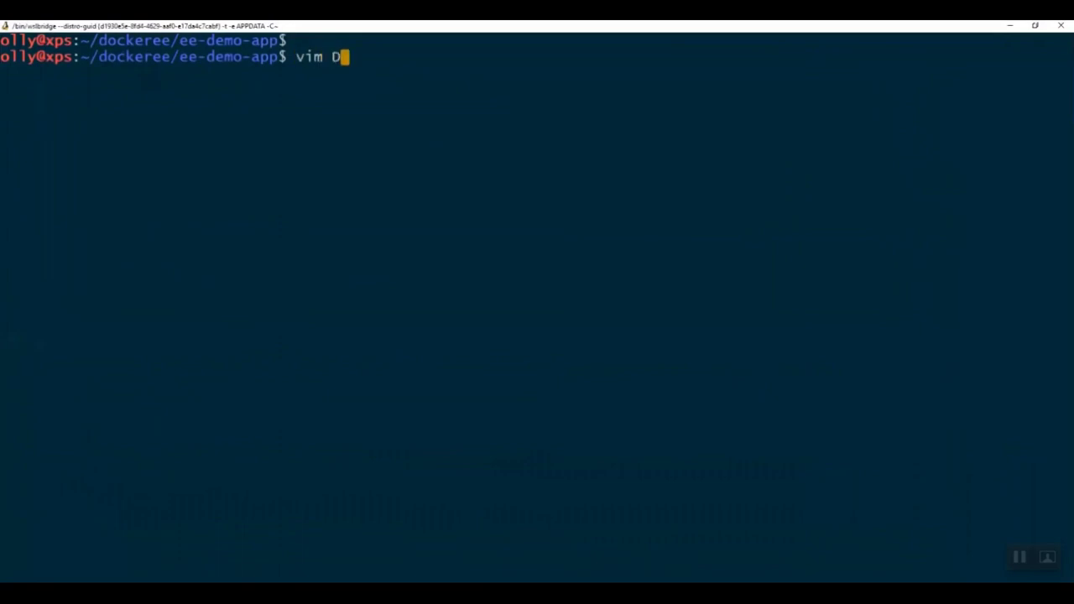
key(BackSpace)
key(BackSpace)
text(oc)
key(Tab)
key(Return)
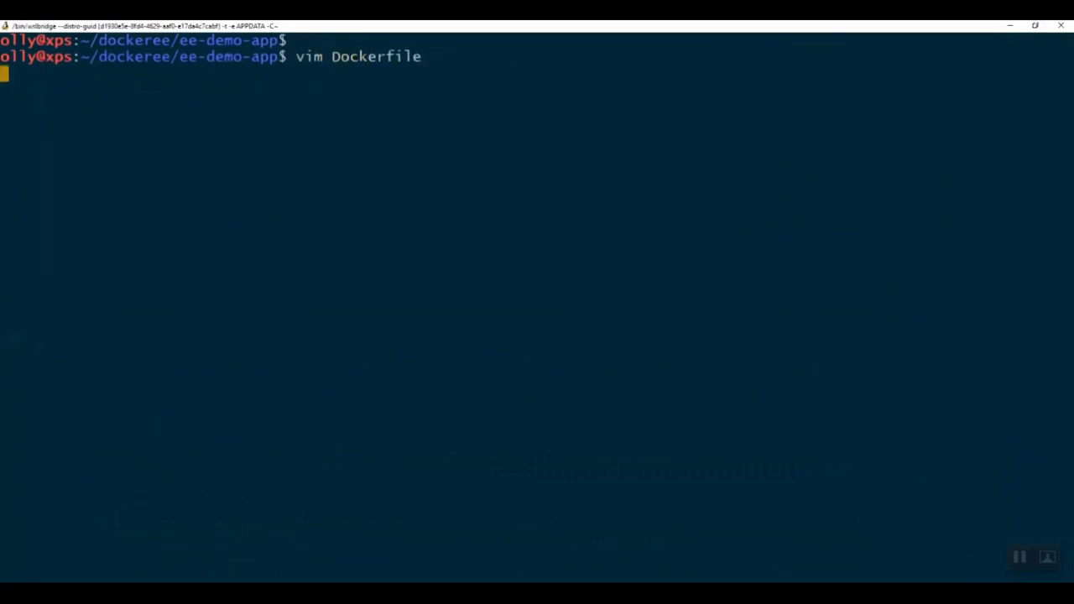
text(jk)
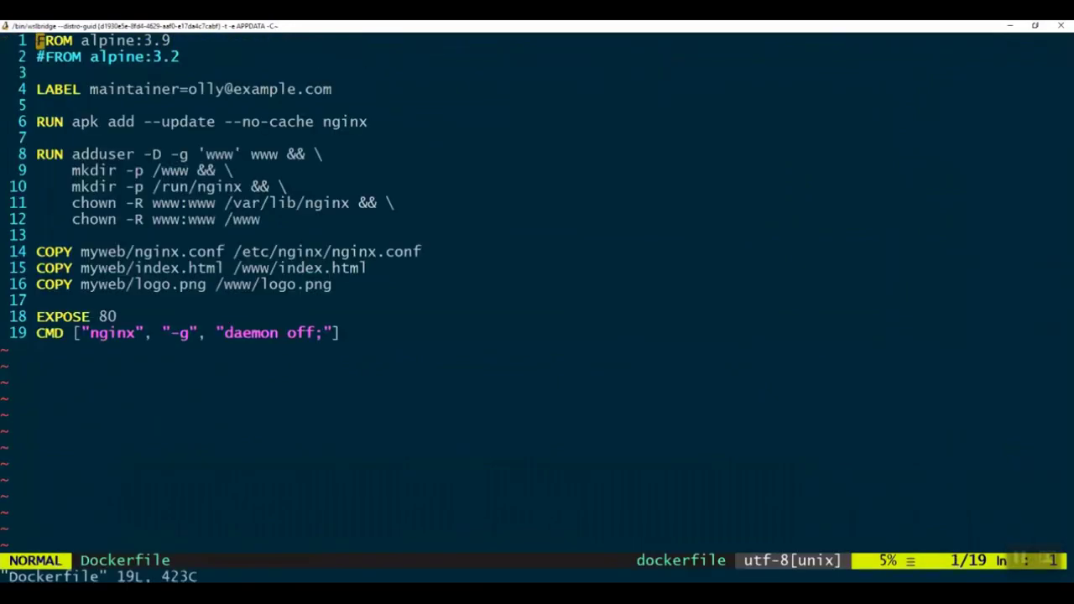
text(i#)
key(Down)
key(BackSpace)
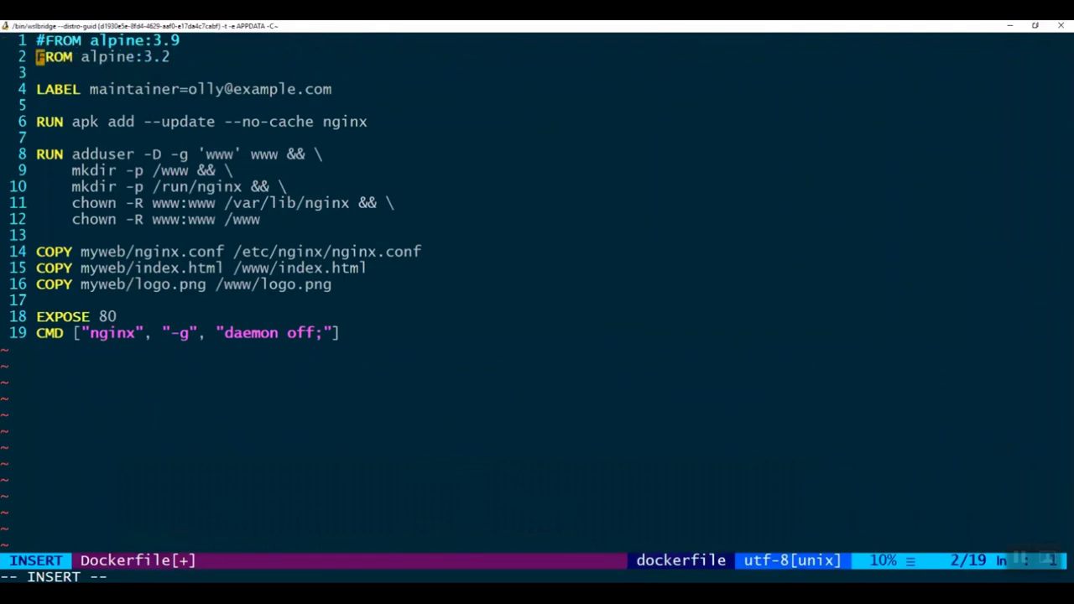
key(Escape)
text(:wq)
key(Return)
Step: Fix the index.html title so it begins with Hello and reads Webinar Demo, then save
text(vim myweb/index.html)
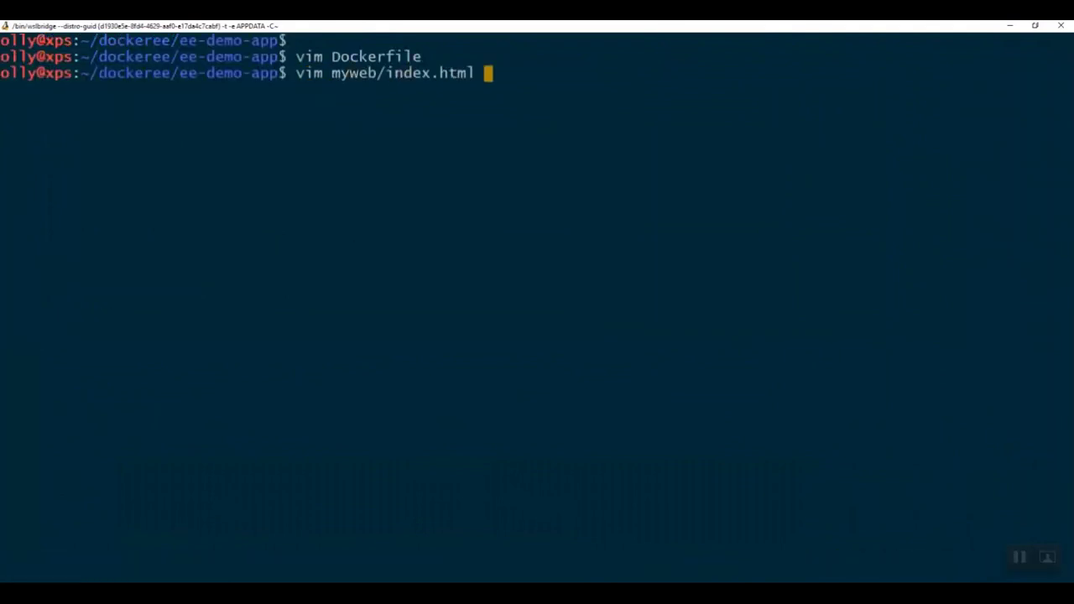
key(Return)
key(j)
key(l)
key(l)
key(l)
key(l)
key(l)
key(l)
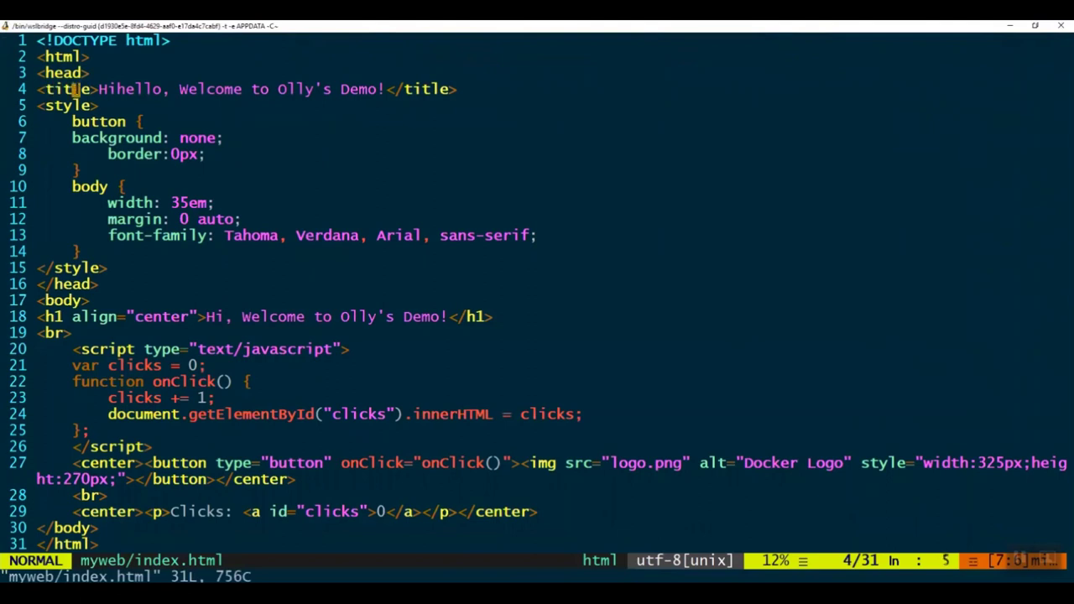
text(d2l)
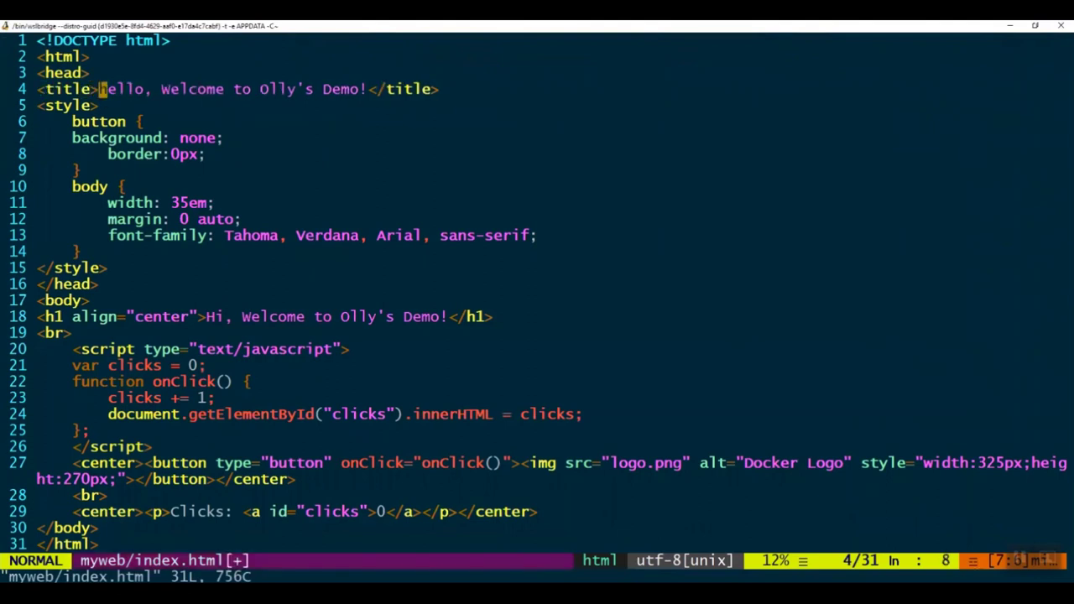
text(Rh)
key(BackSpace)
text(H)
key(BackSpace)
text(H)
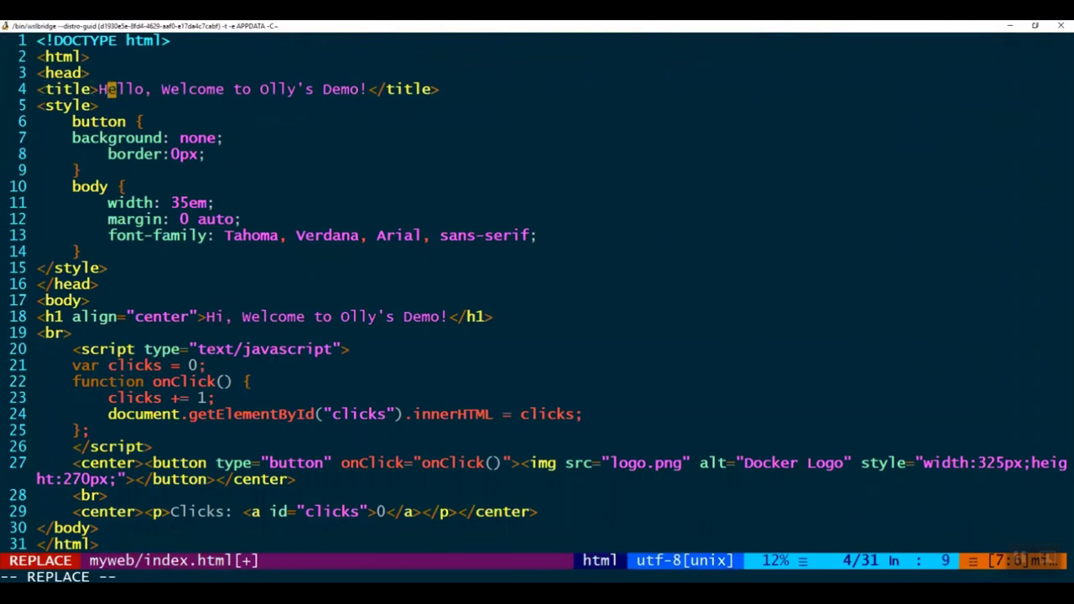
key(Escape)
key(l)
key(l)
key(l)
key(l)
key(l)
key(l)
key(l)
key(l)
key(l)
key(l)
key(l)
key(l)
key(l)
key(l)
key(l)
key(l)
key(l)
key(l)
key(l)
key(l)
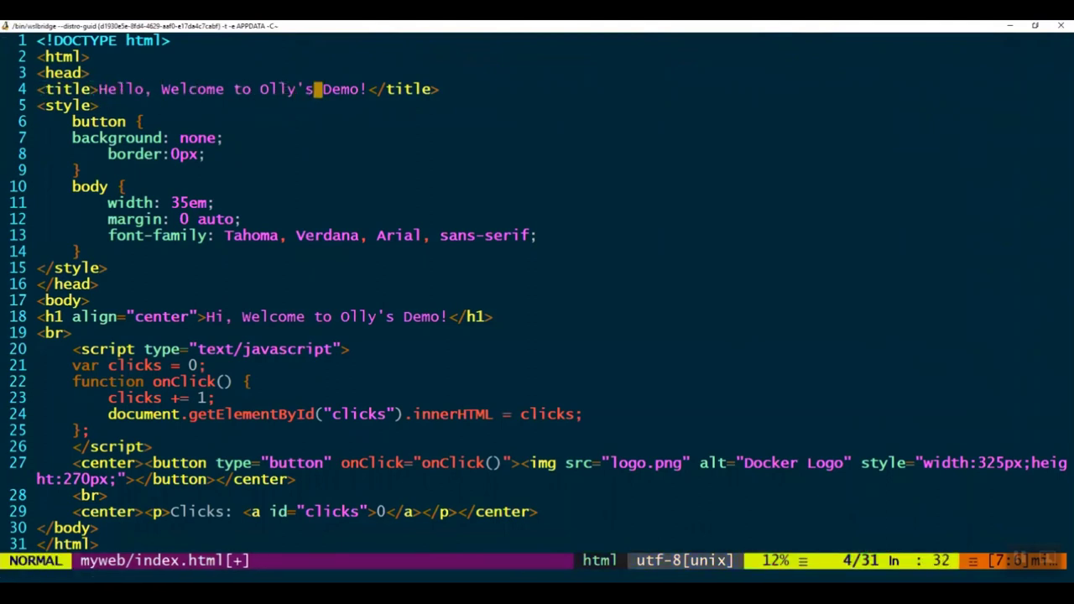
text(i Webinar)
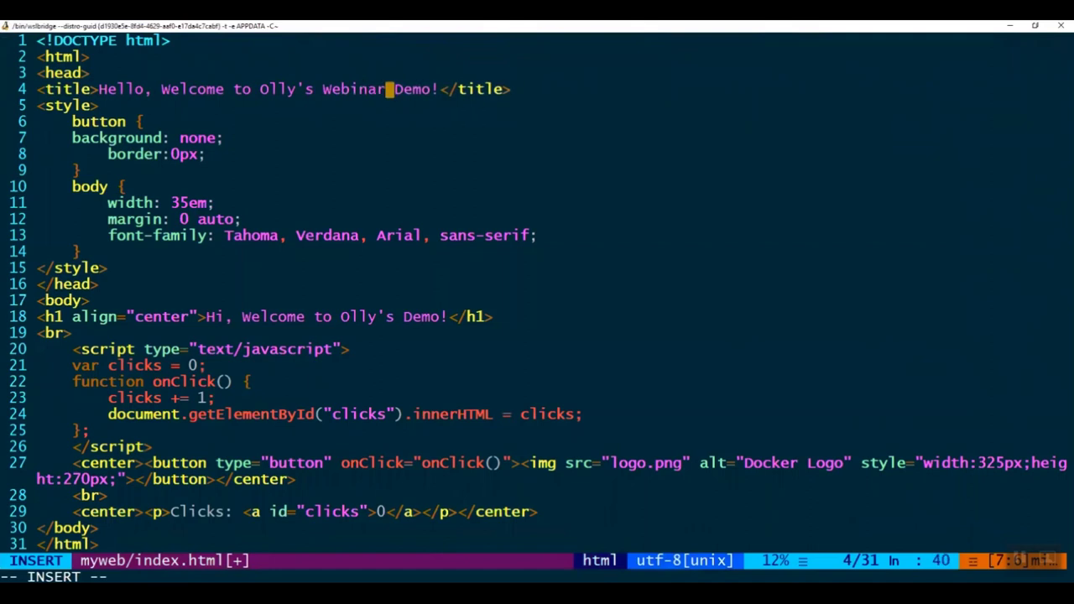
key(Escape)
text(:wq)
key(Return)
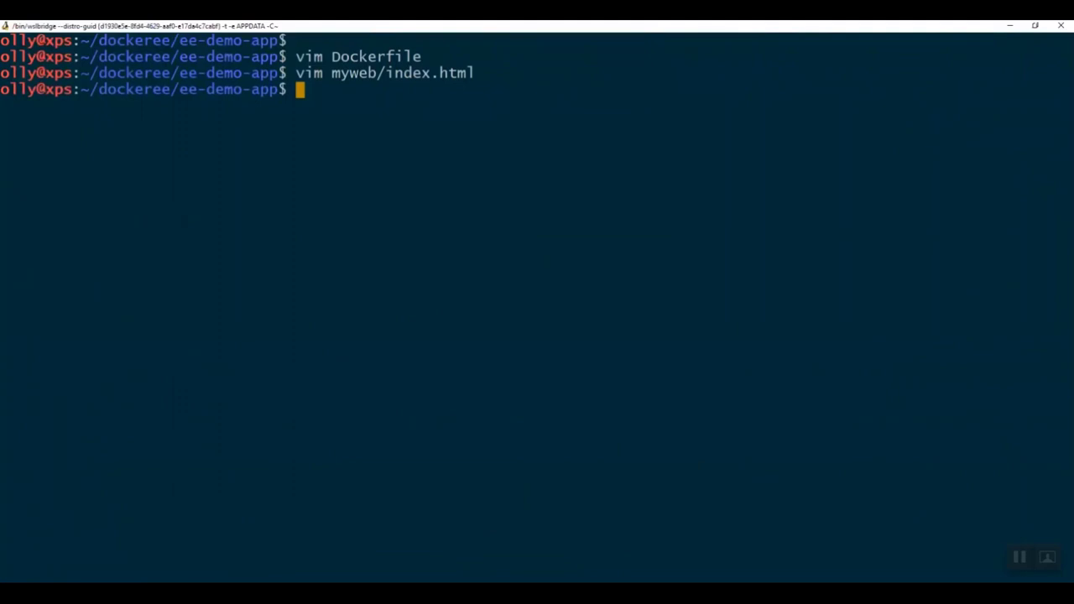
Step: Stage all changes, commit them as "demo", and push to origin master
text(git add .)
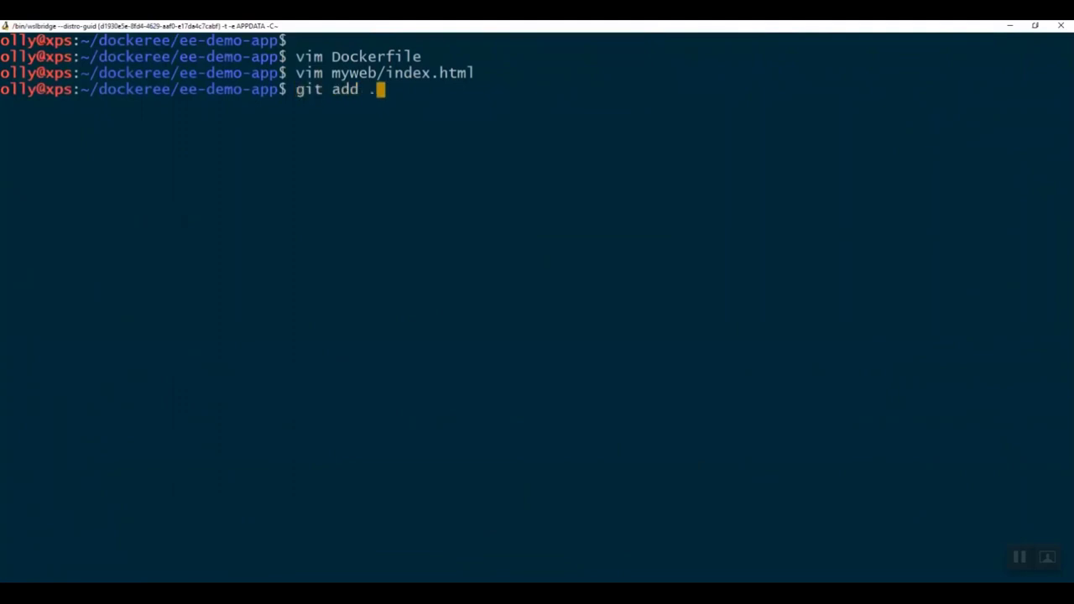
key(Return)
text(git commit -m "demo)
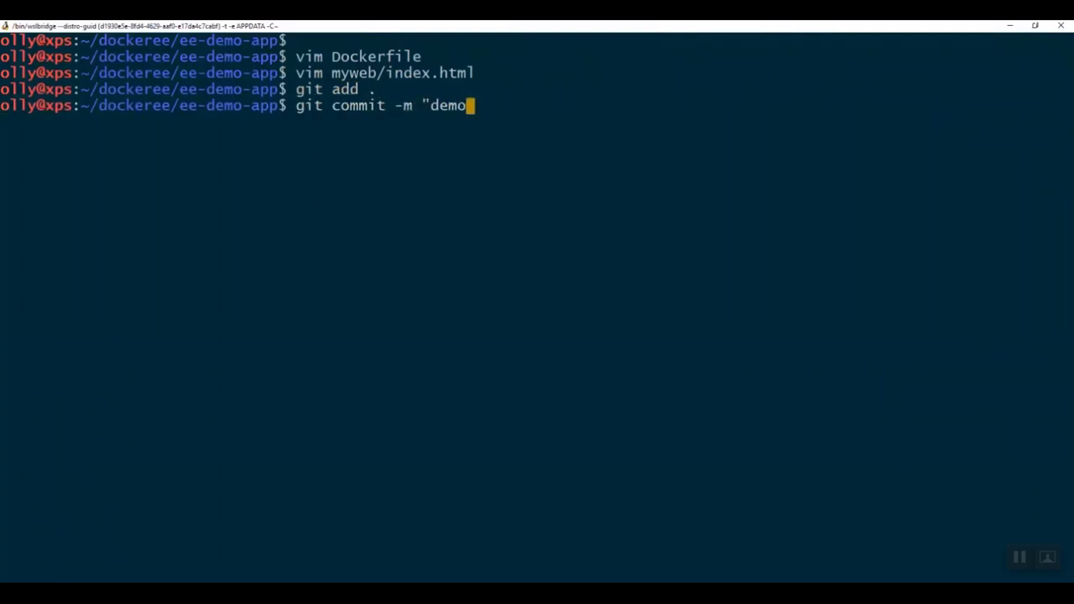
text(")
key(Return)
text(git push -u origin master)
key(Return)
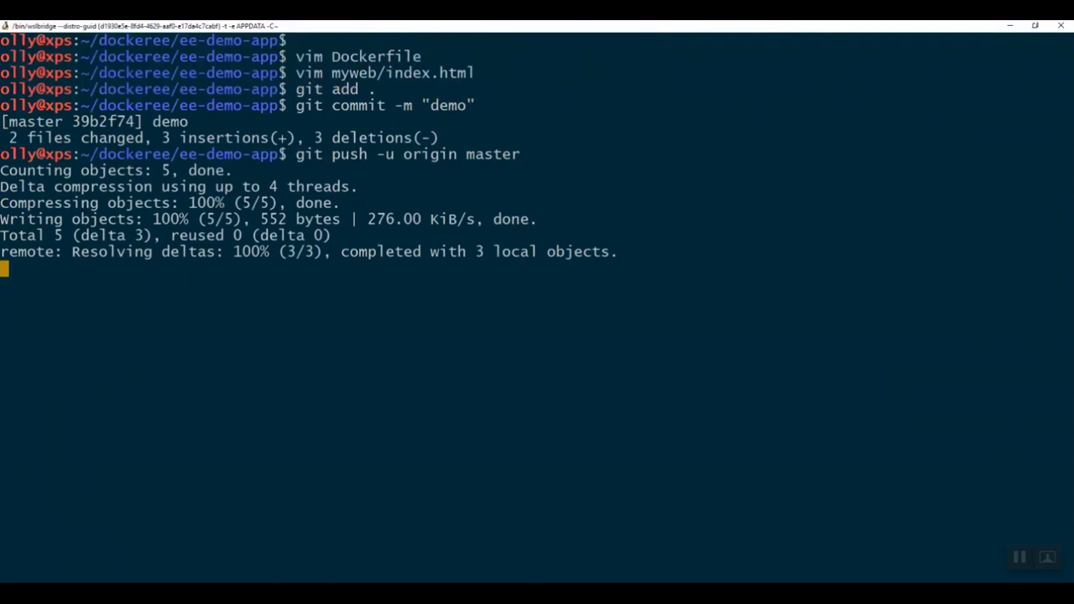
key(alt+Tab)
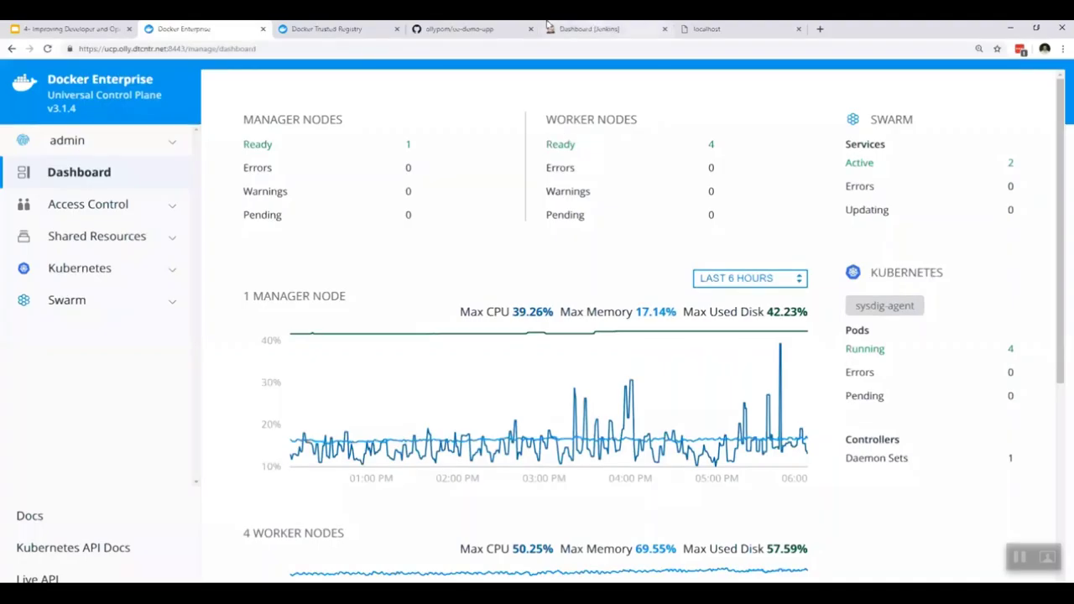
Step: Reload the ee-demo-app GitHub repository to confirm latest commit 39b2f74 at 210 commits
click(503, 28)
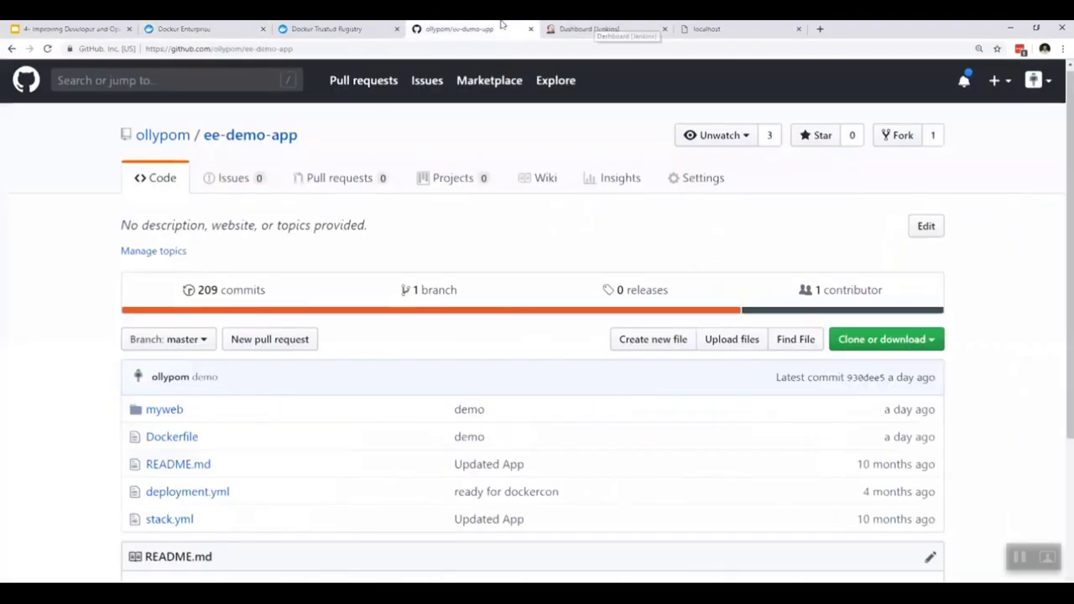
click(48, 48)
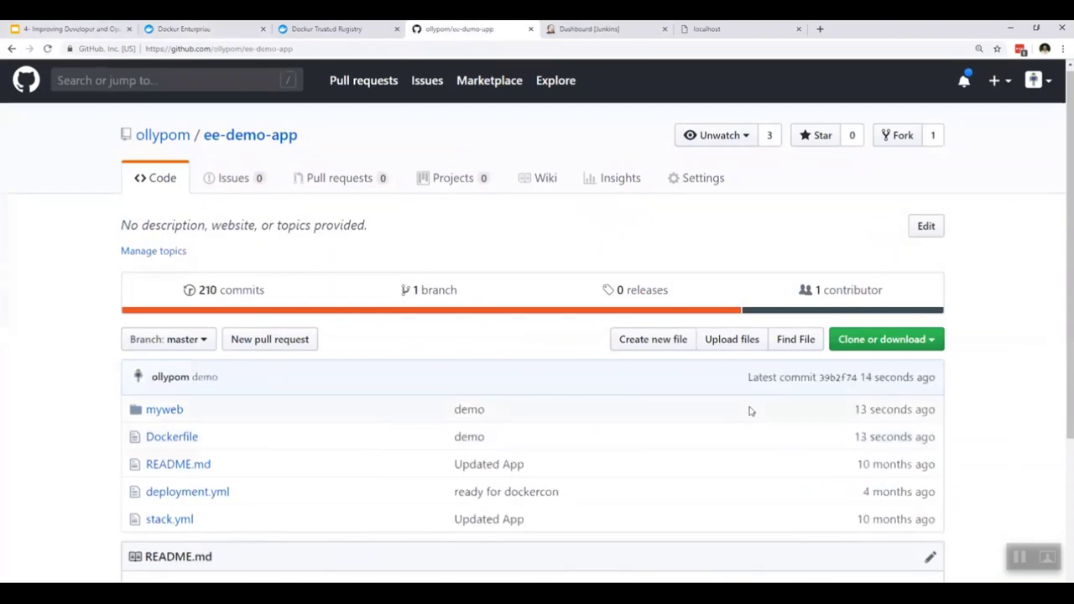
triple_click(866, 377)
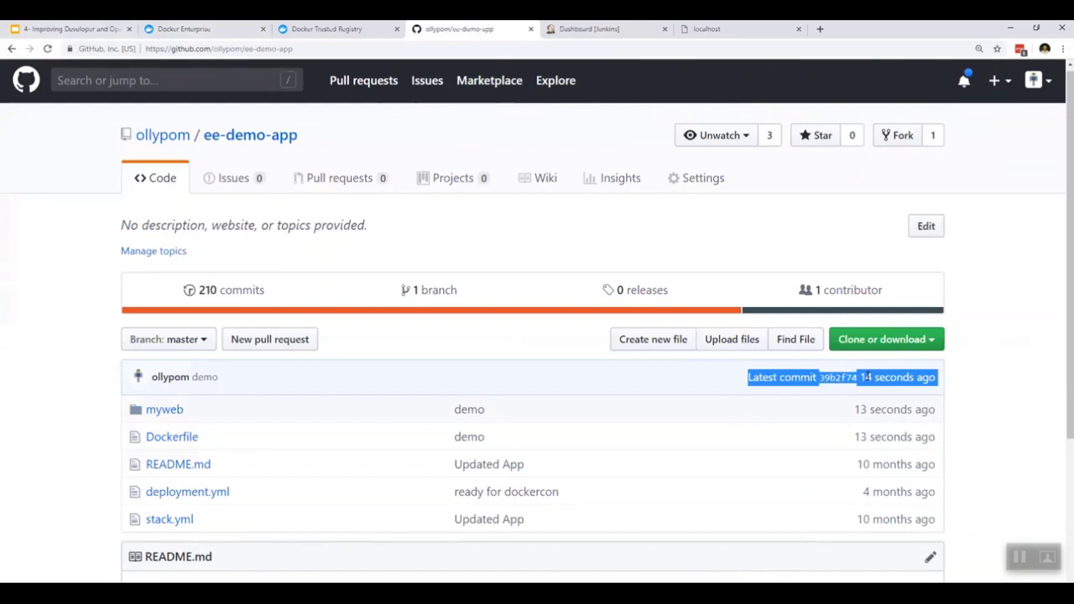
click(592, 28)
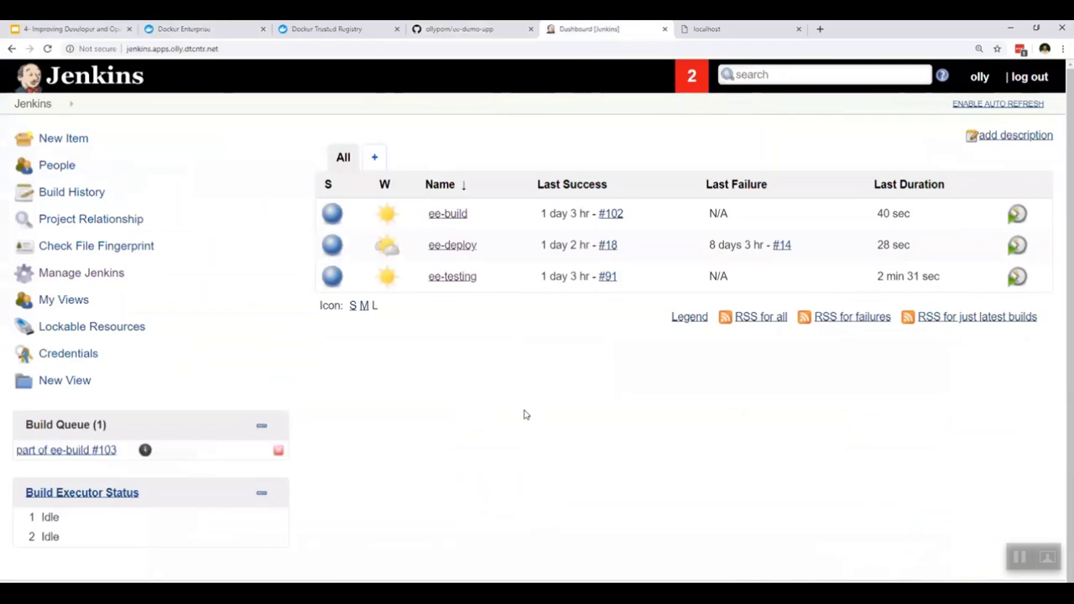
Step: Watch ee-build #103 leave the Jenkins build queue and run on a builddocker agent
mouse_move(120, 451)
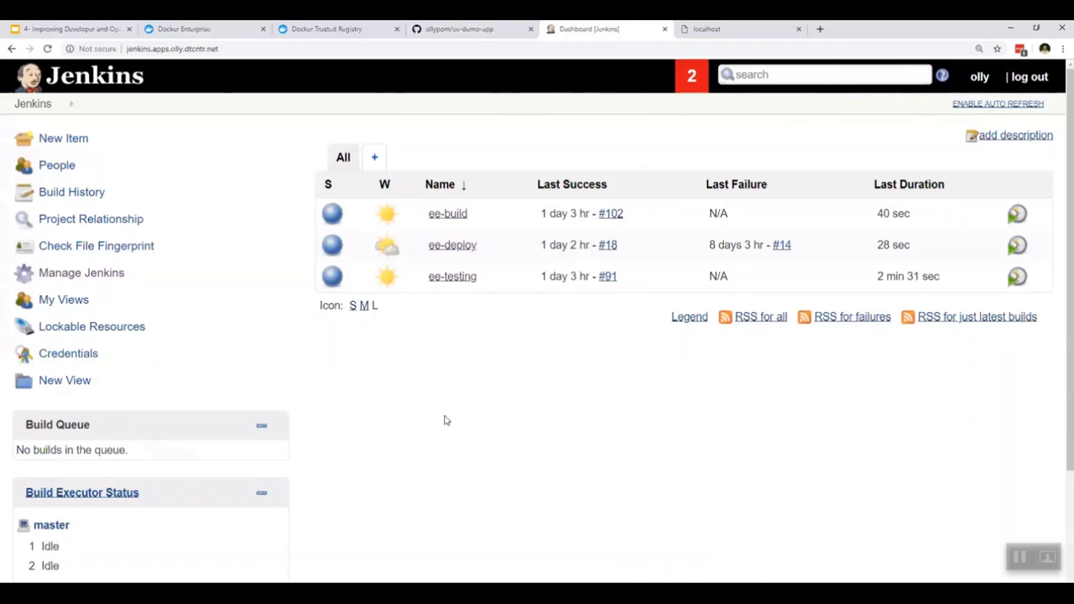
scroll(446, 420, down, 2)
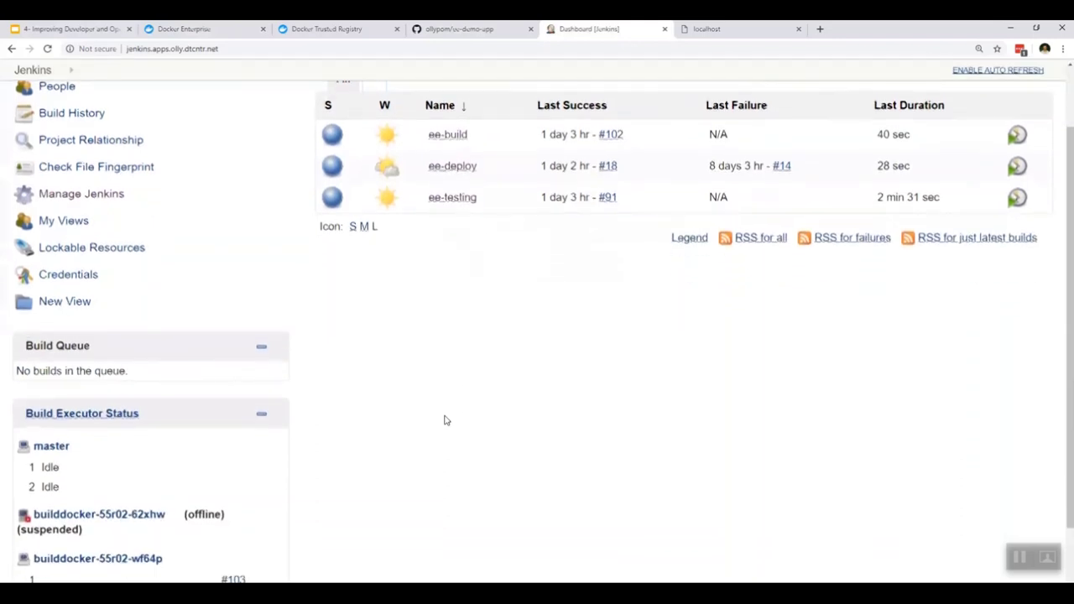
scroll(446, 421, up, 1)
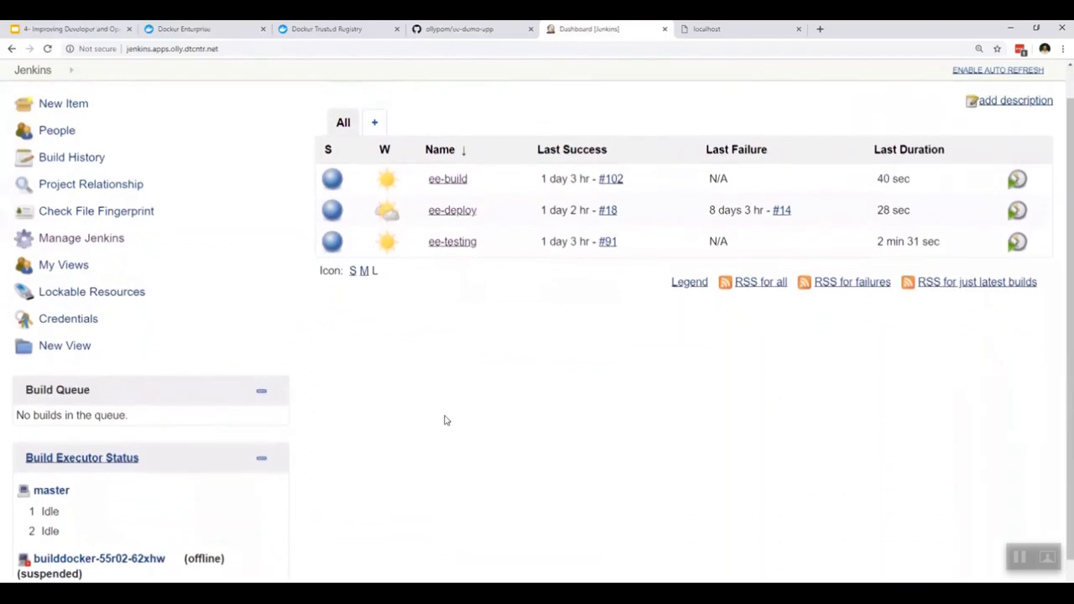
scroll(445, 420, up, 1)
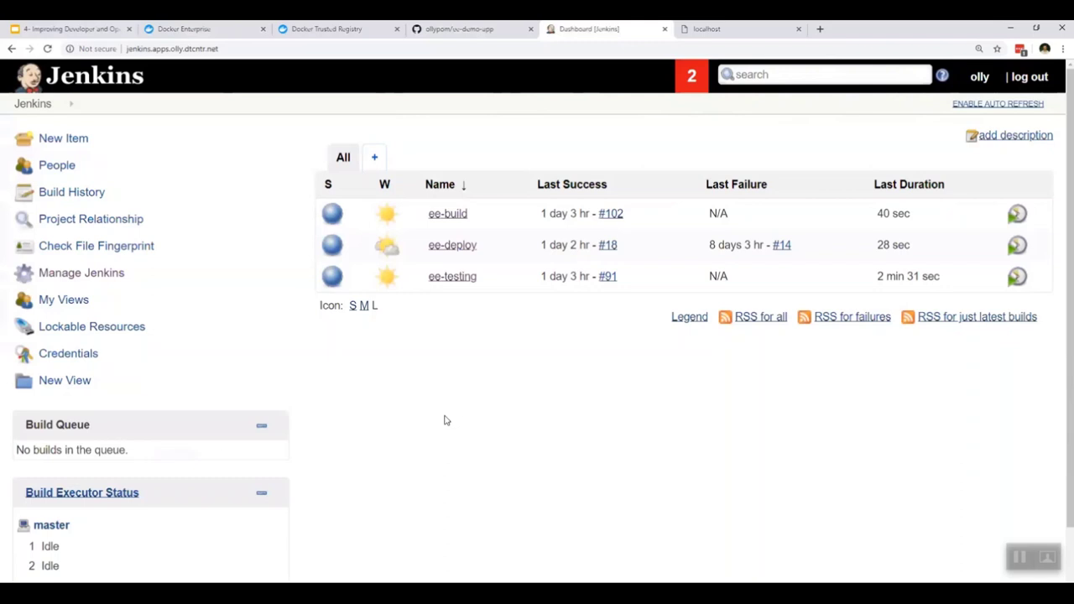
scroll(445, 420, down, 1)
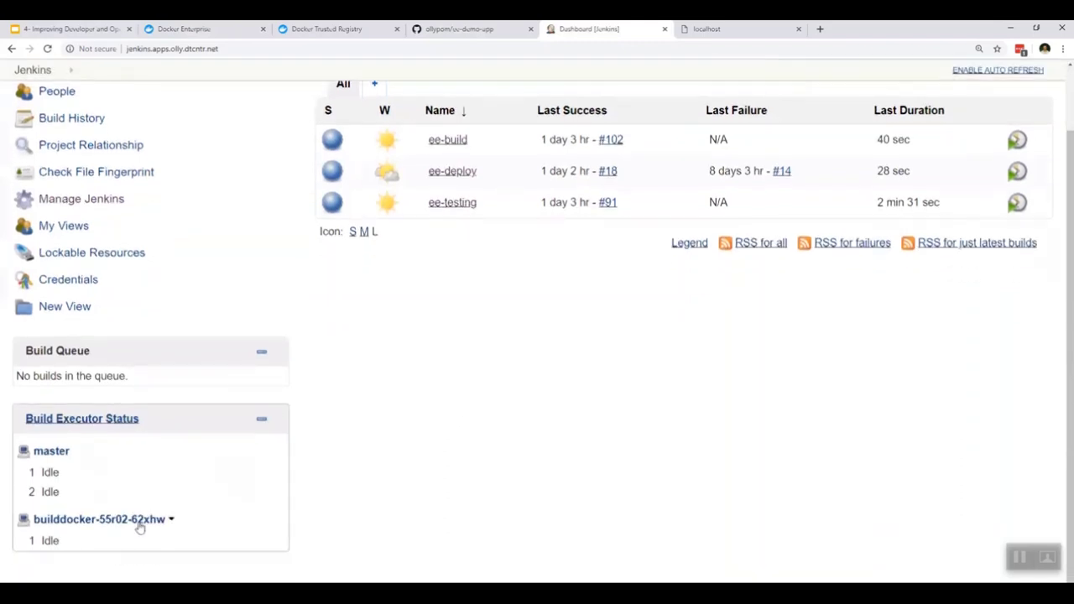
scroll(447, 461, up, 1)
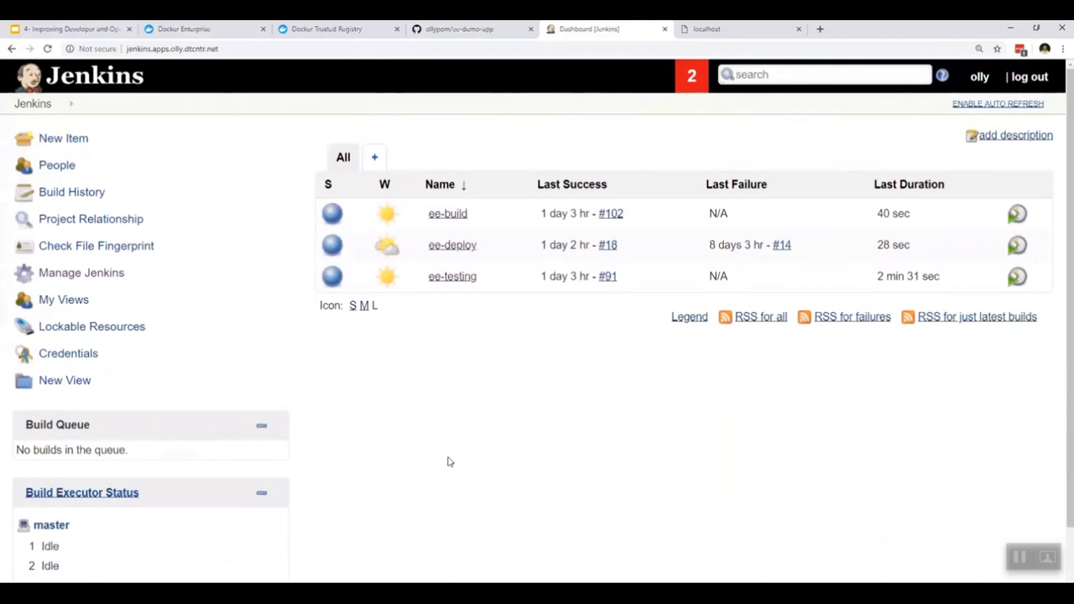
click(214, 29)
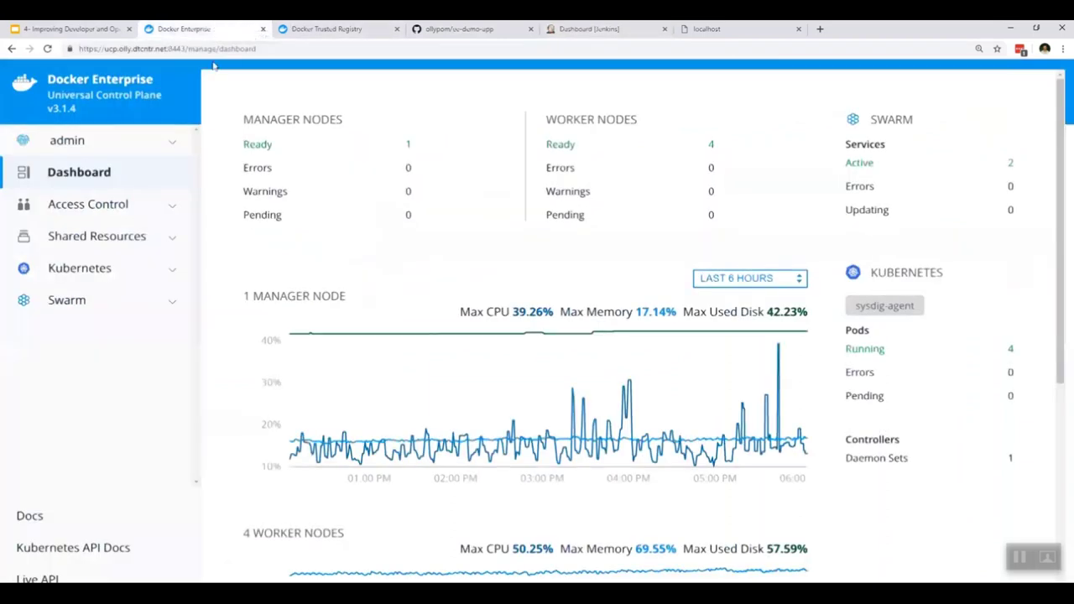
Step: Set jenkins as the active namespace context in UCP and list its two running pods
click(138, 269)
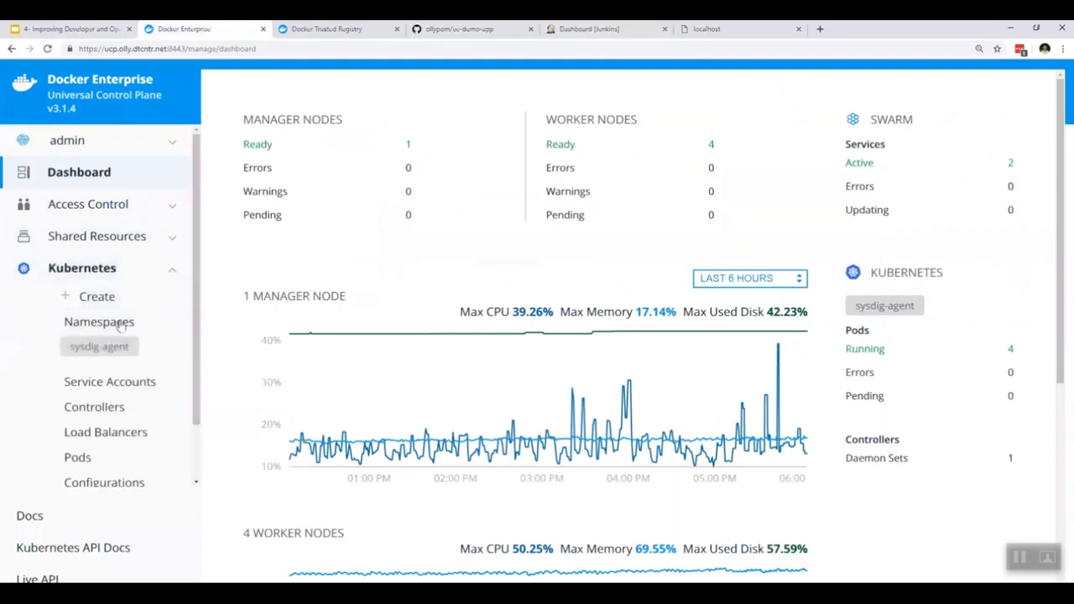
click(120, 323)
right_click(944, 346)
click(967, 329)
click(564, 423)
click(100, 468)
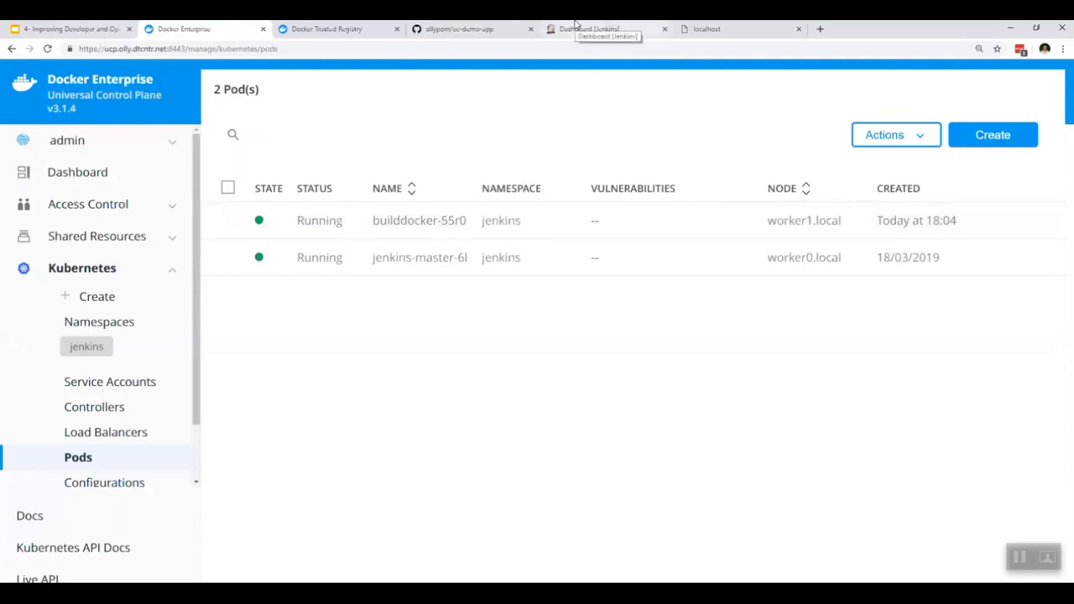
click(356, 23)
Step: Find the demo-app repository and review the newest image's tag and vulnerability details
click(108, 165)
text(demo-app)
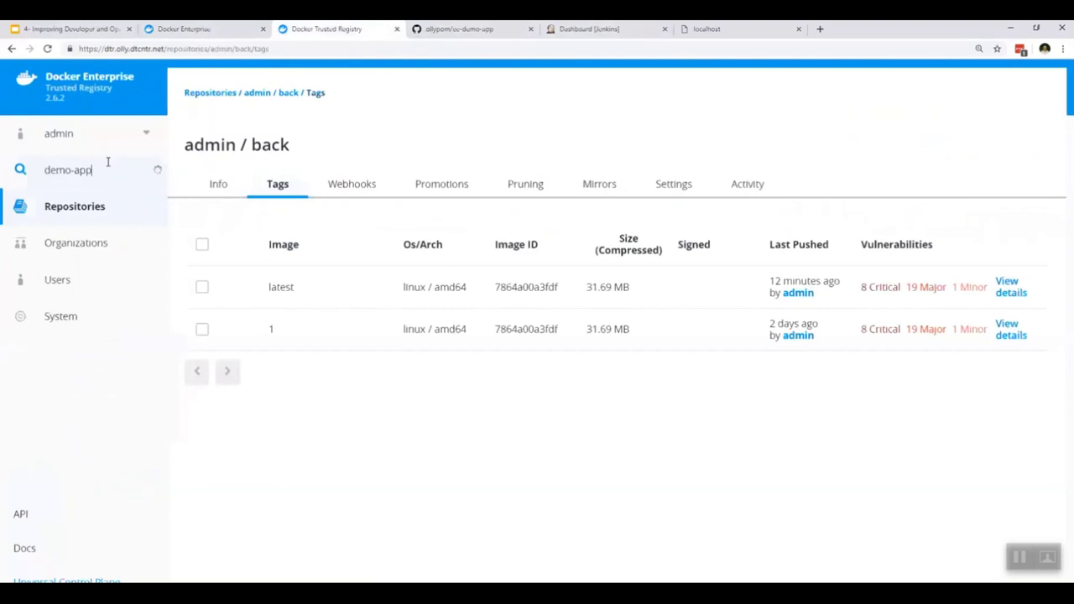
click(204, 183)
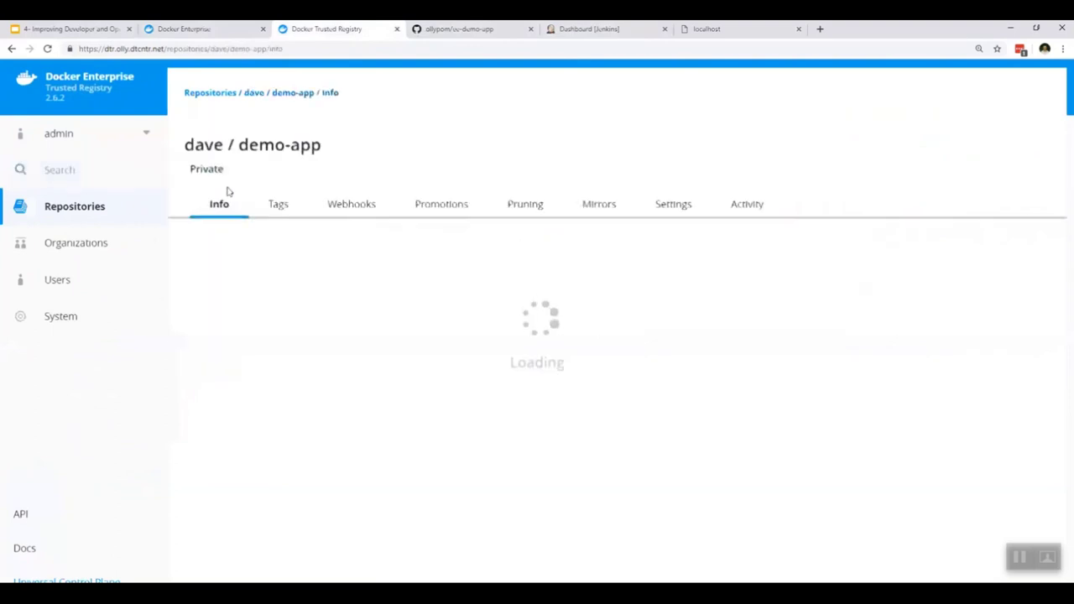
click(280, 207)
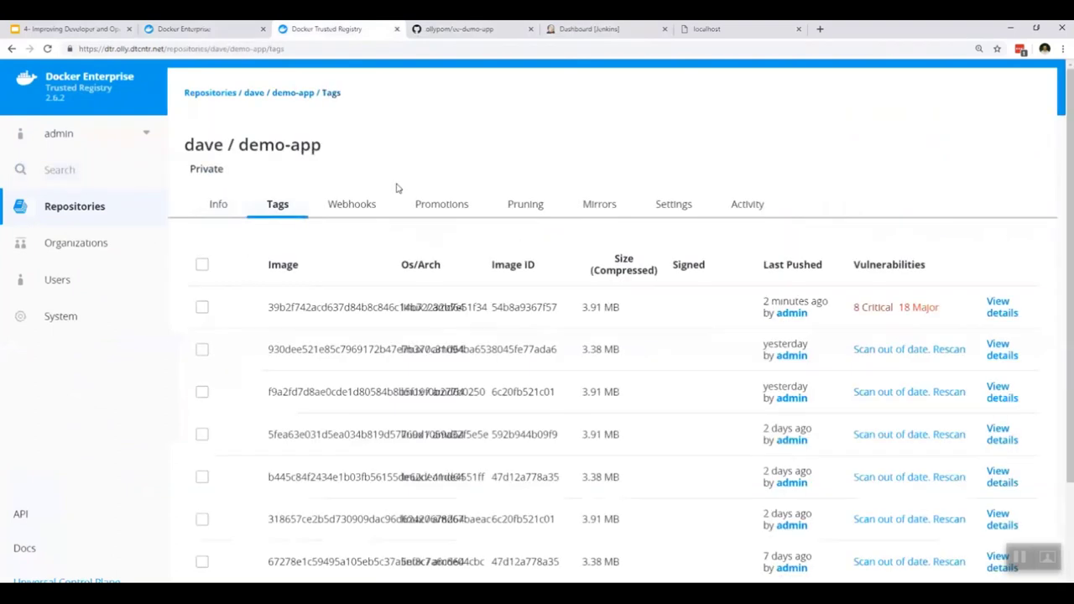
triple_click(793, 301)
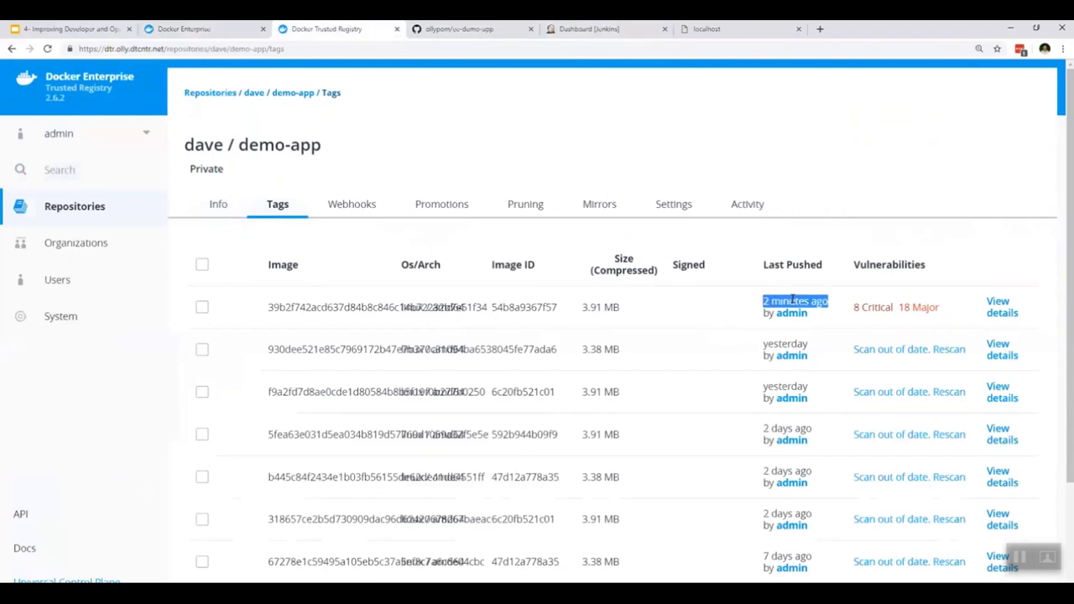
triple_click(875, 309)
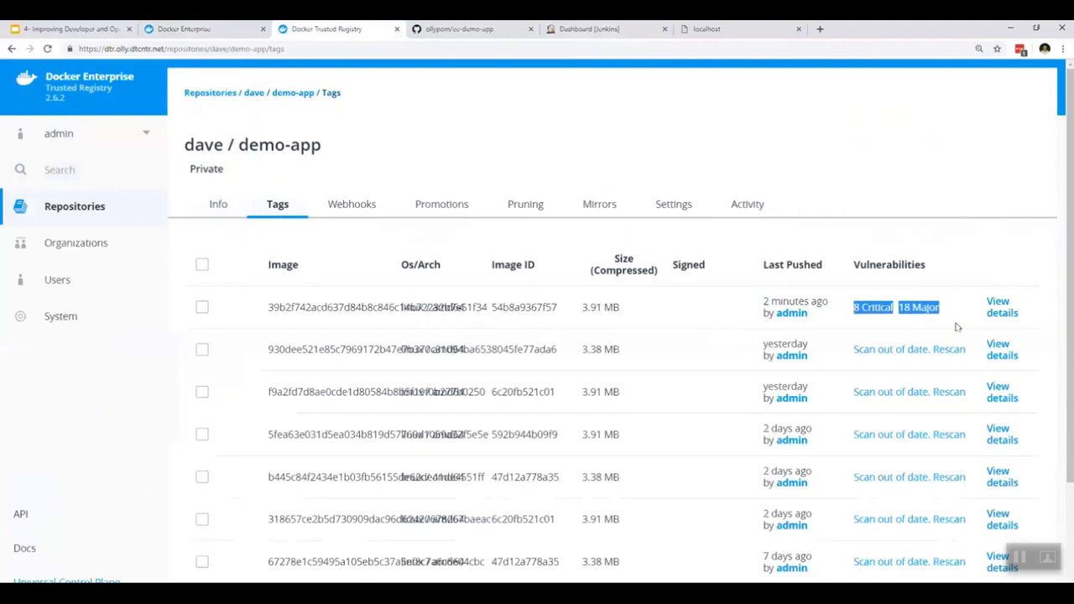
click(1002, 317)
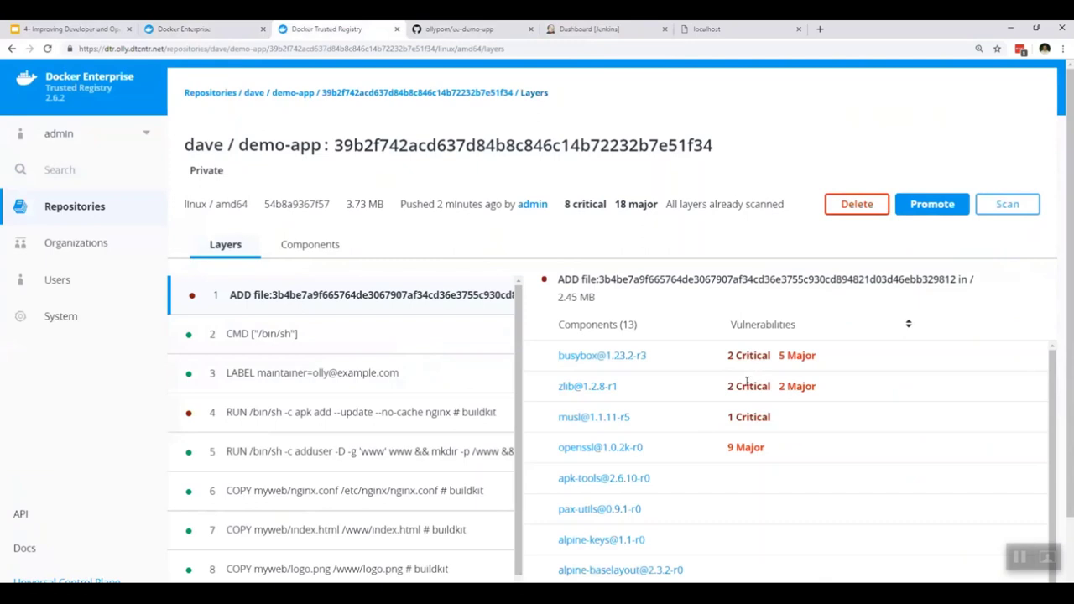
click(299, 95)
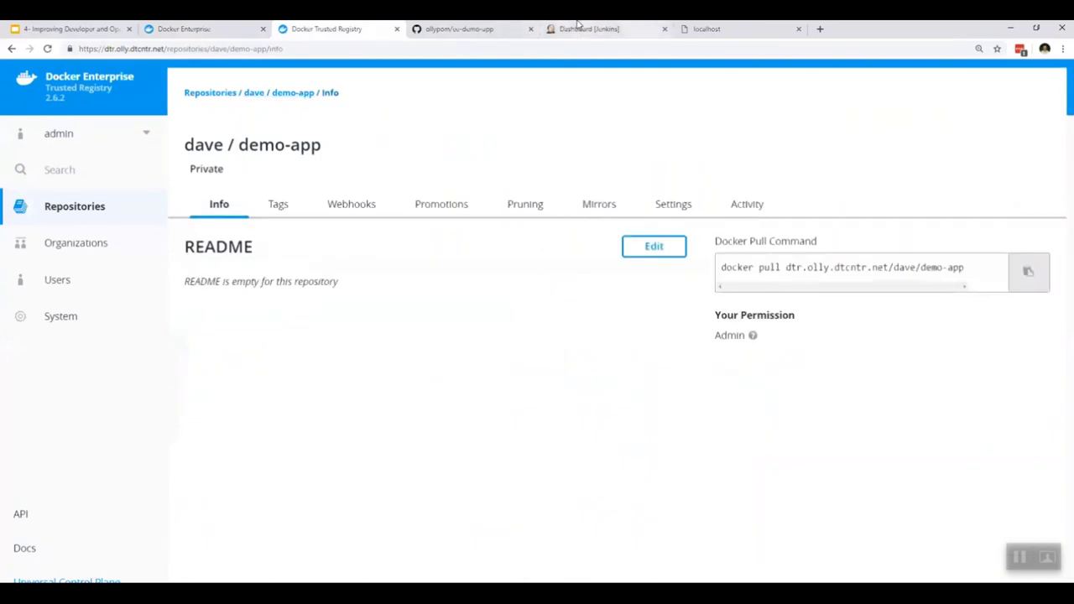
click(292, 201)
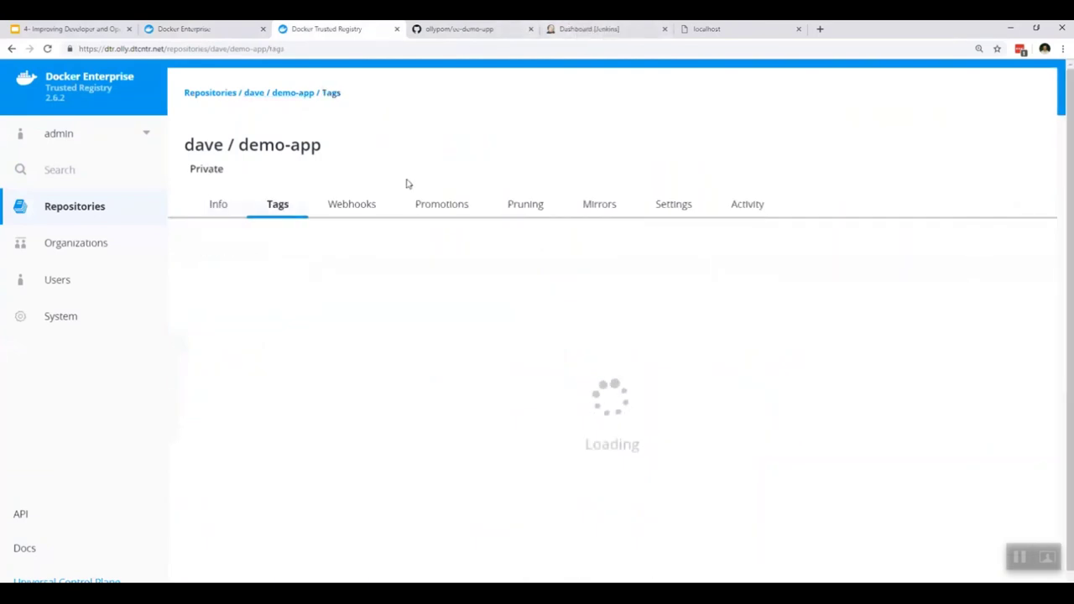
Step: Check Jenkins, then return to highlight the newest image's 8 Critical and 18 Major findings
click(587, 29)
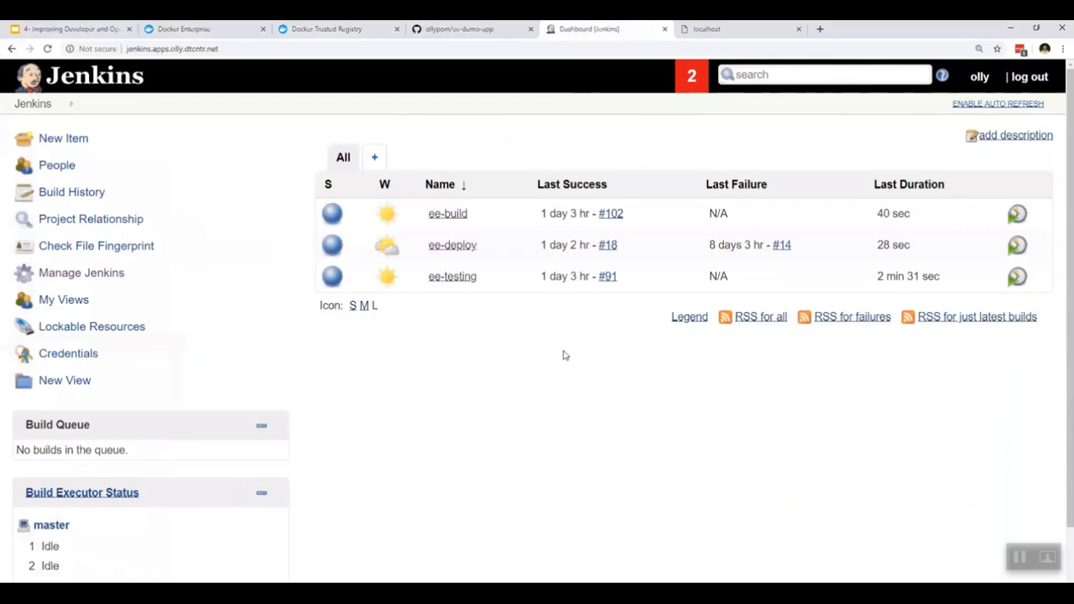
click(352, 27)
triple_click(917, 306)
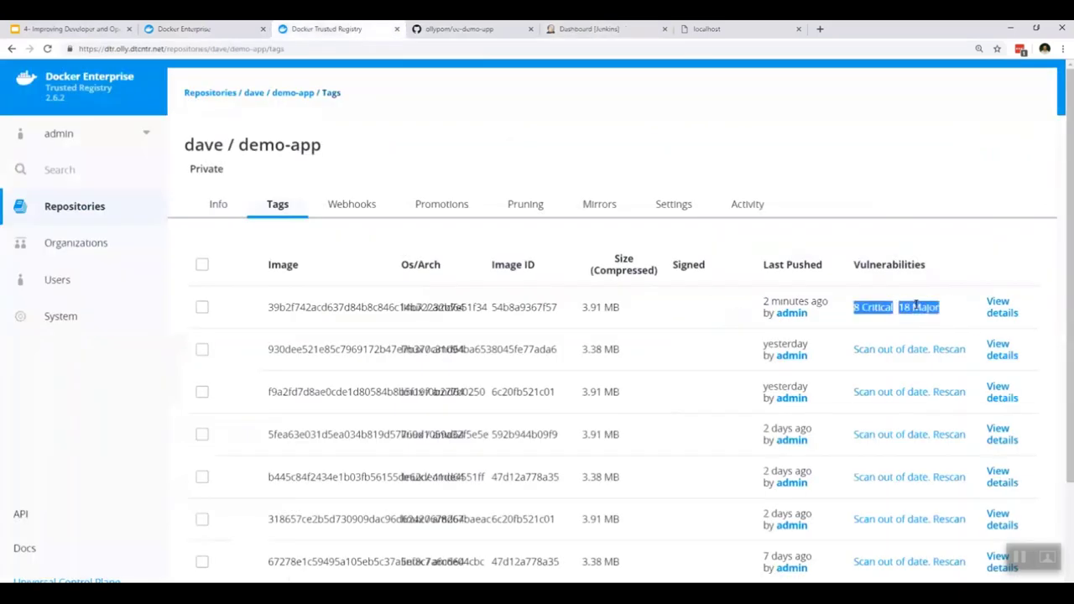
click(918, 236)
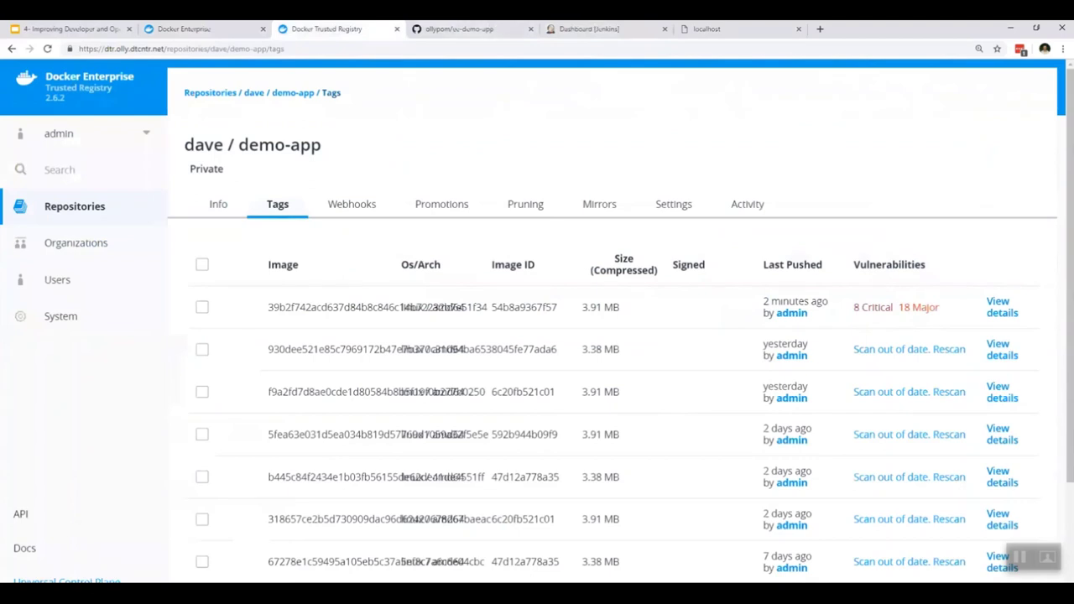
Step: Clear the terminal and revert the Dockerfile base image to alpine:3.9
key(alt+Tab)
text(clear)
key(Return)
key(Return)
key(Return)
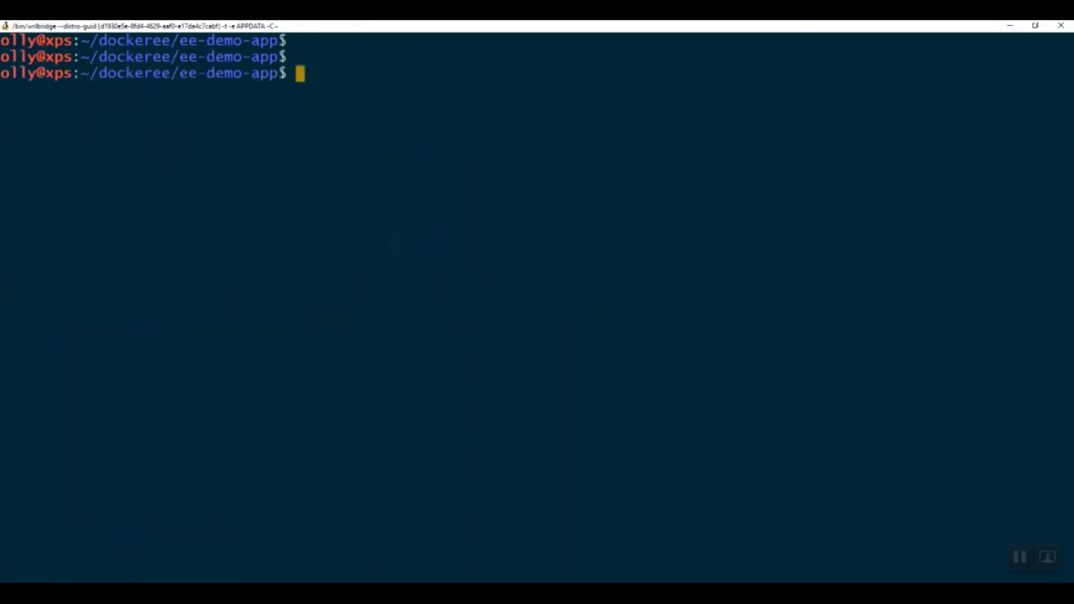
text(vim DO)
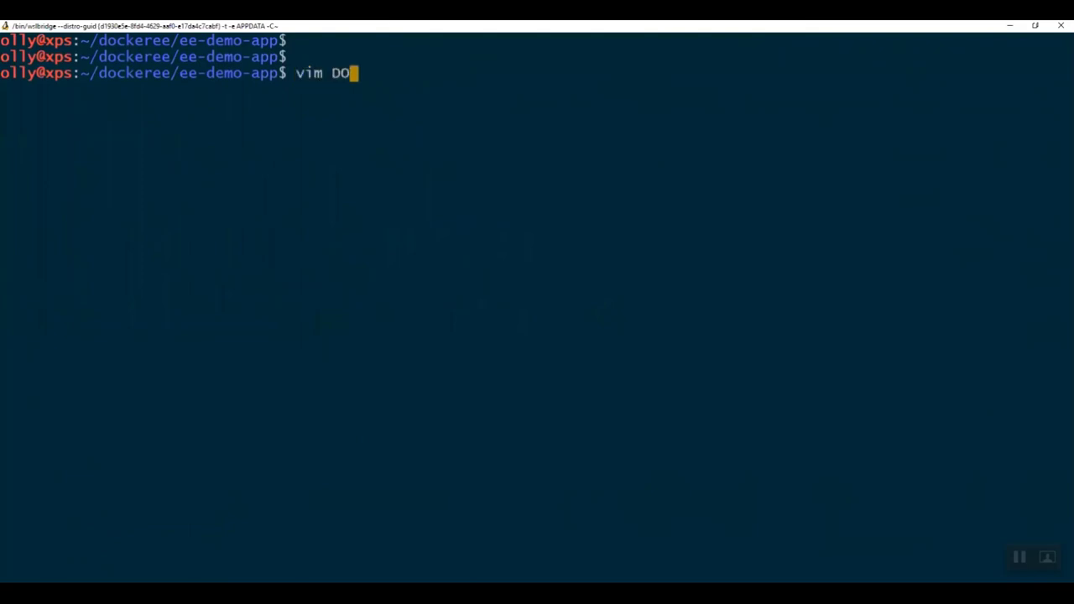
key(Tab)
key(Return)
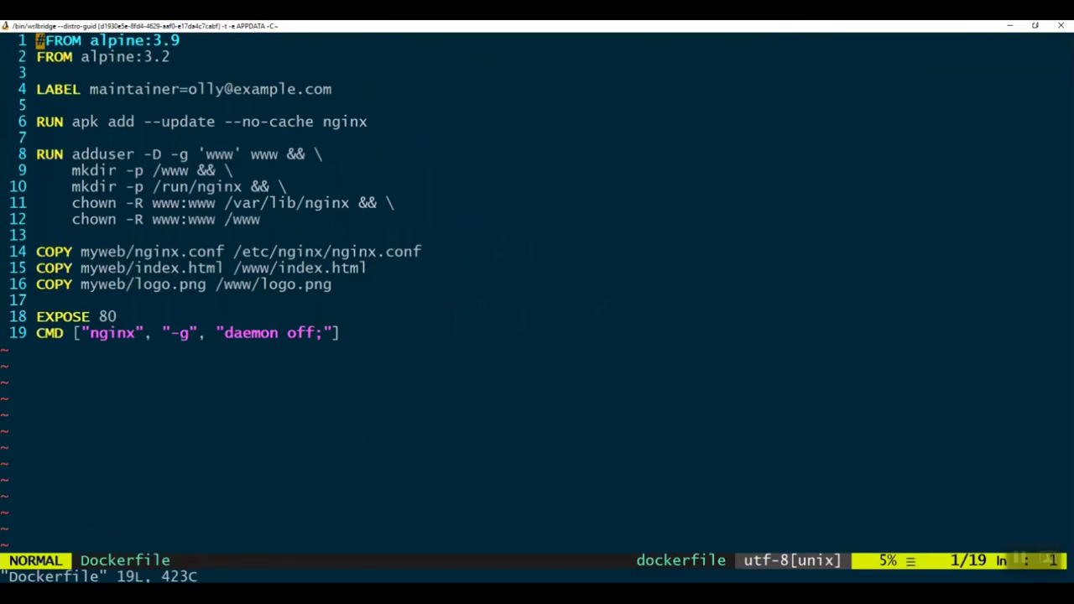
text(xji#)
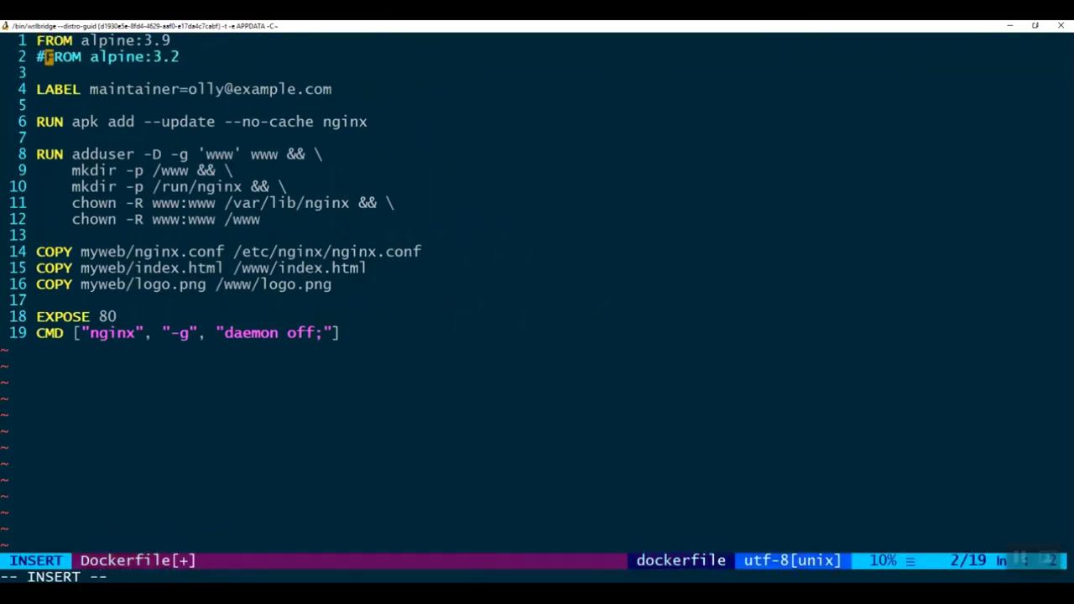
key(Escape)
key(l)
key(l)
key(l)
key(l)
key(l)
key(l)
key(l)
key(l)
key(l)
key(l)
key(l)
key(l)
key(l)
key(l)
key(l)
text(k:x)
key(Return)
Step: Change the index.html title greeting from Hello back to Hi and save
text(vim myweb/index.html)
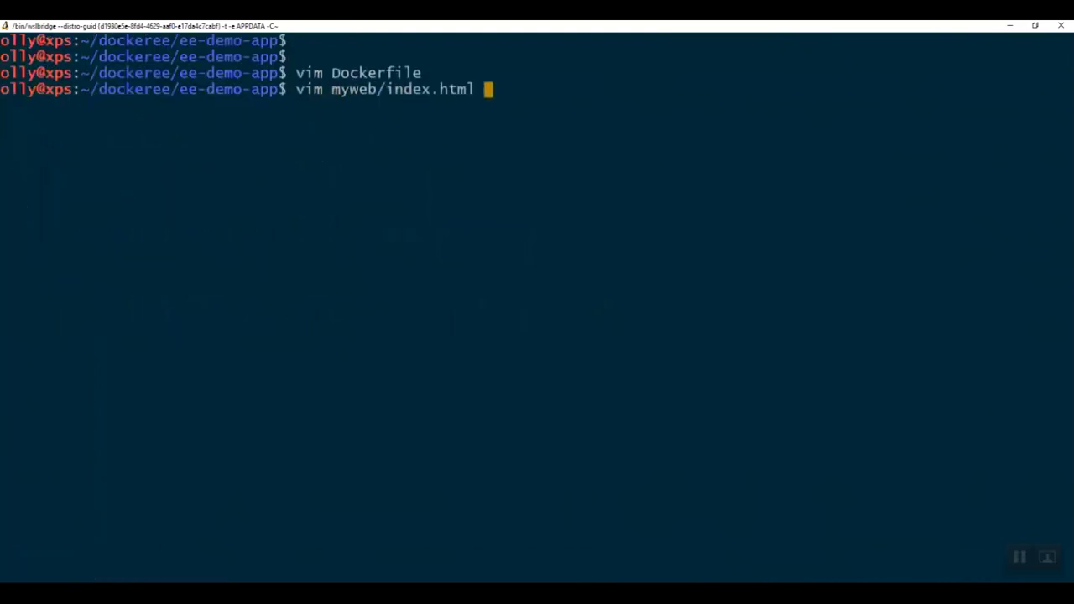
key(Return)
key(j)
key(j)
key(l)
key(l)
key(l)
key(l)
key(l)
key(l)
key(l)
key(shift+r)
text(i)
key(Delete)
key(Delete)
key(Delete)
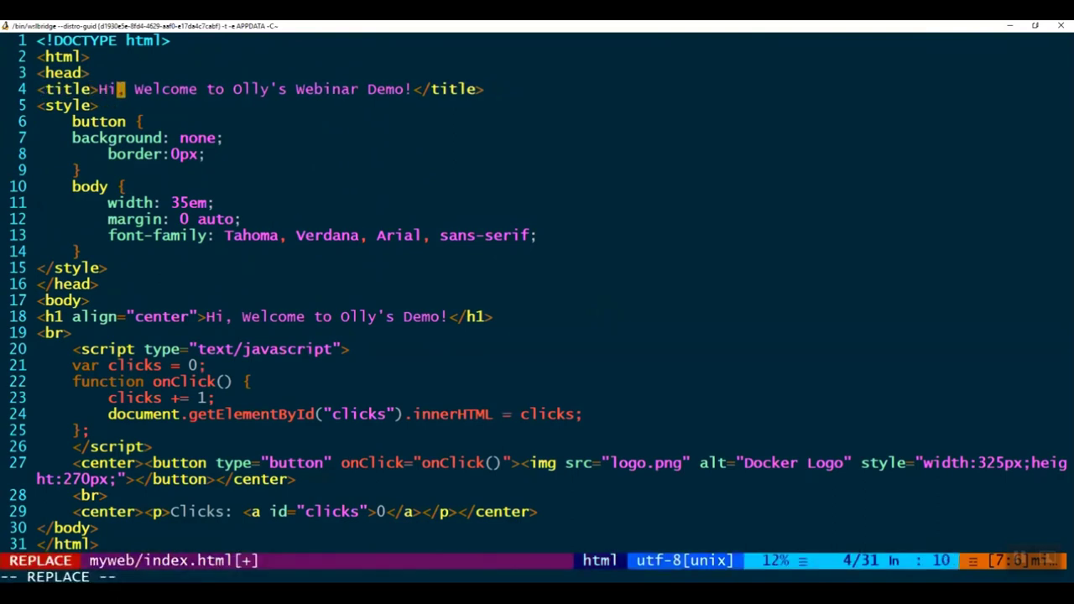
key(Escape)
text(:wq)
key(Return)
Step: Stage the changes, commit them as "demo", and push to origin master
text(git add .)
key(Return)
text(got)
key(BackSpace)
key(BackSpace)
text(it commit -m "demo")
key(Return)
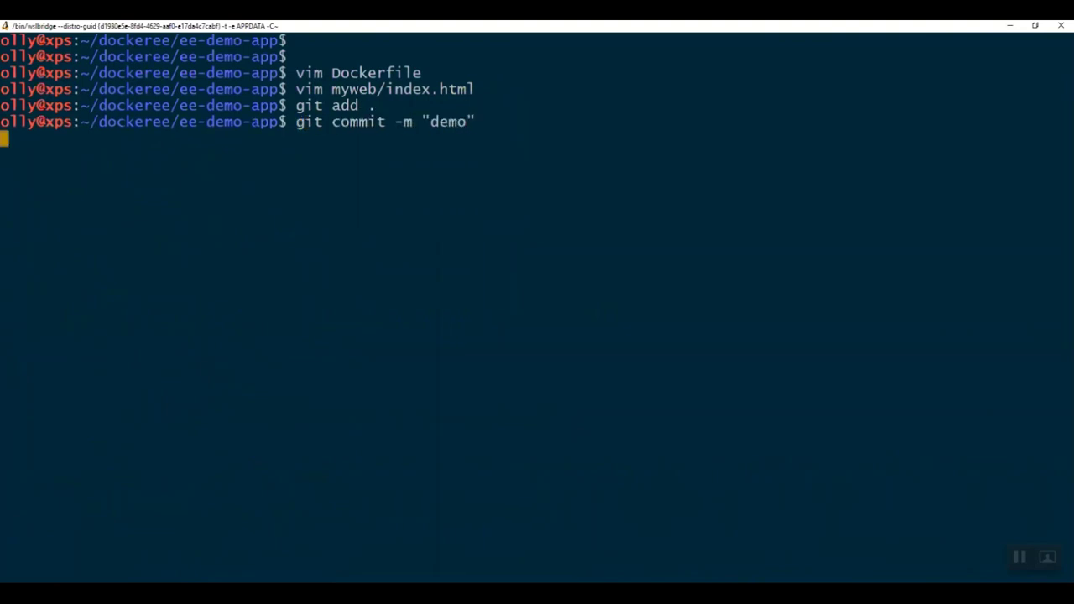
text(git push -u origin master)
key(Return)
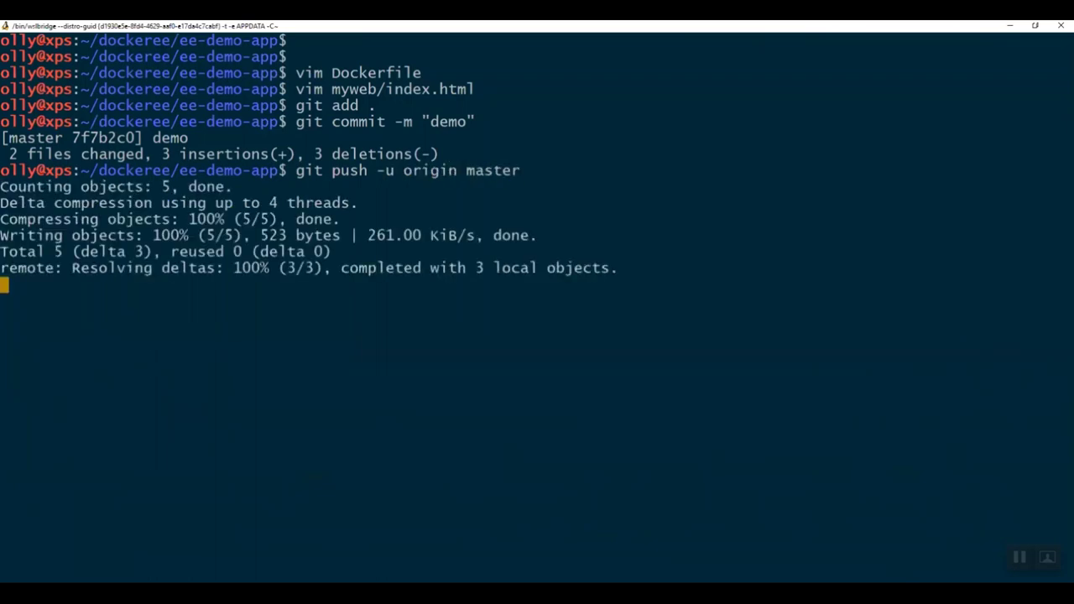
key(alt+Tab)
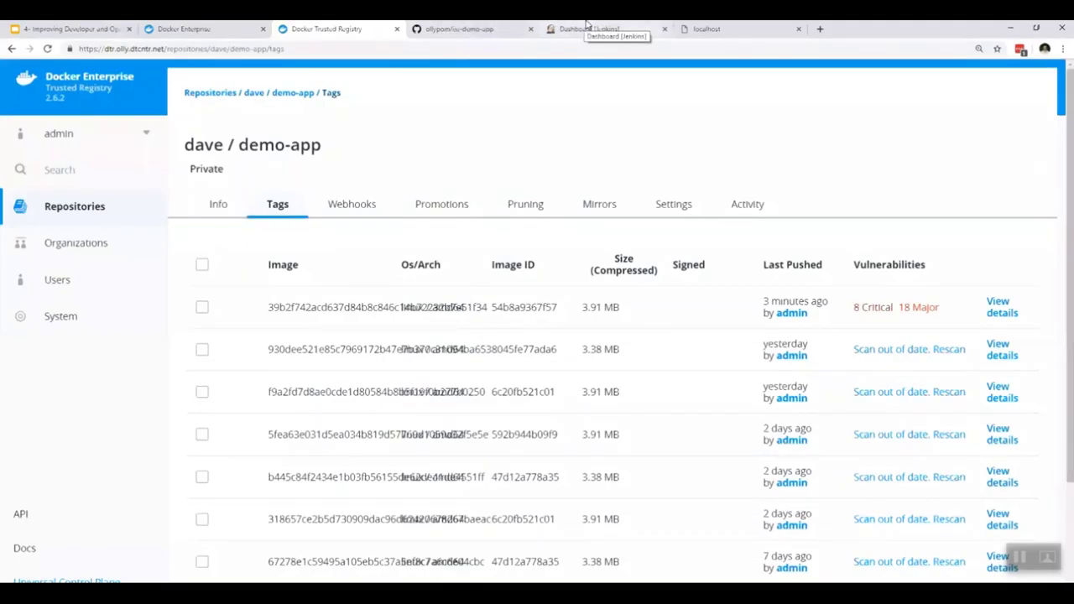
Step: Open the ee-build pipeline in Jenkins to see build #104
click(588, 27)
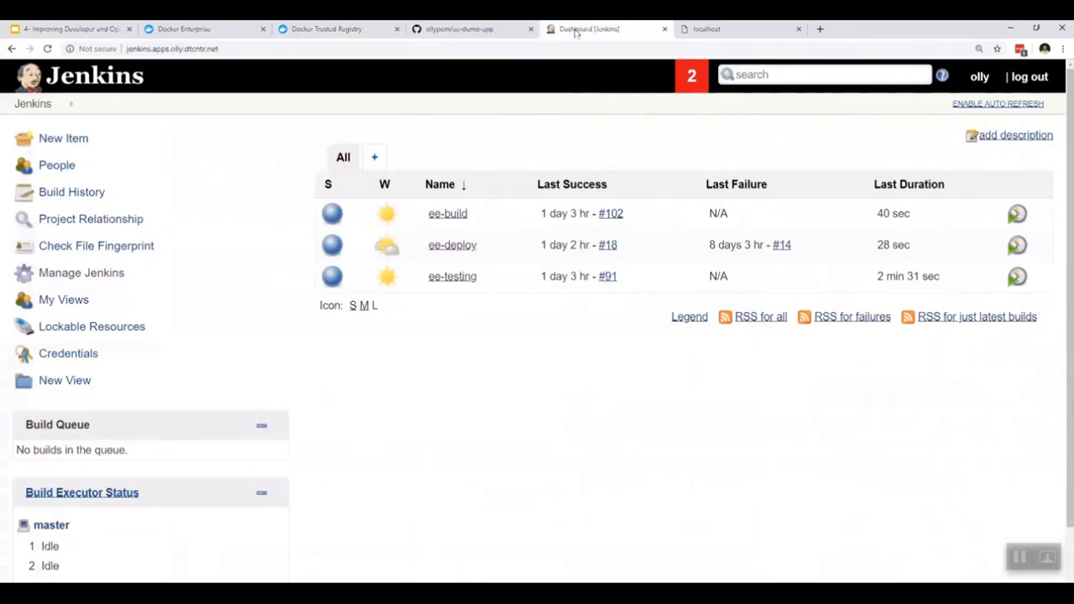
scroll(319, 370, down, 1)
scroll(344, 310, up, 1)
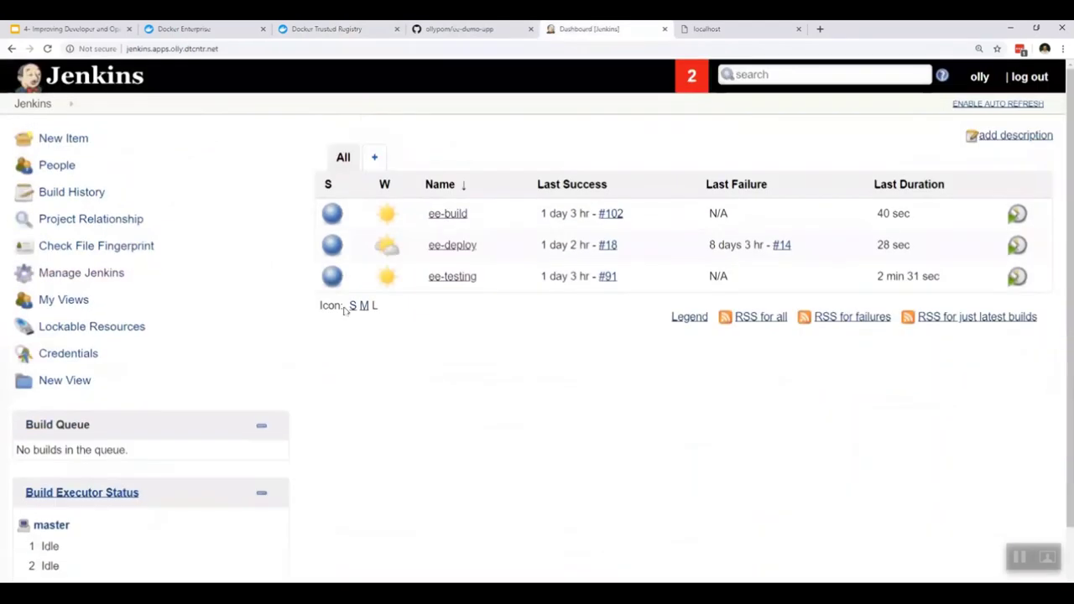
click(436, 214)
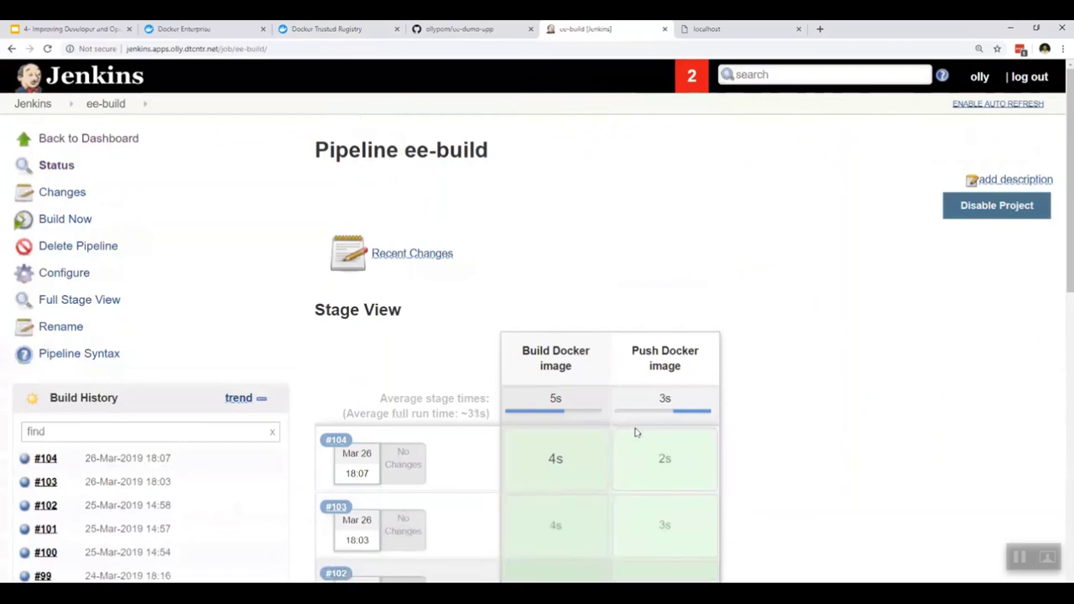
Step: Reload the demo-app tags until the newest image shows as pushed 24 seconds ago
click(382, 25)
click(47, 49)
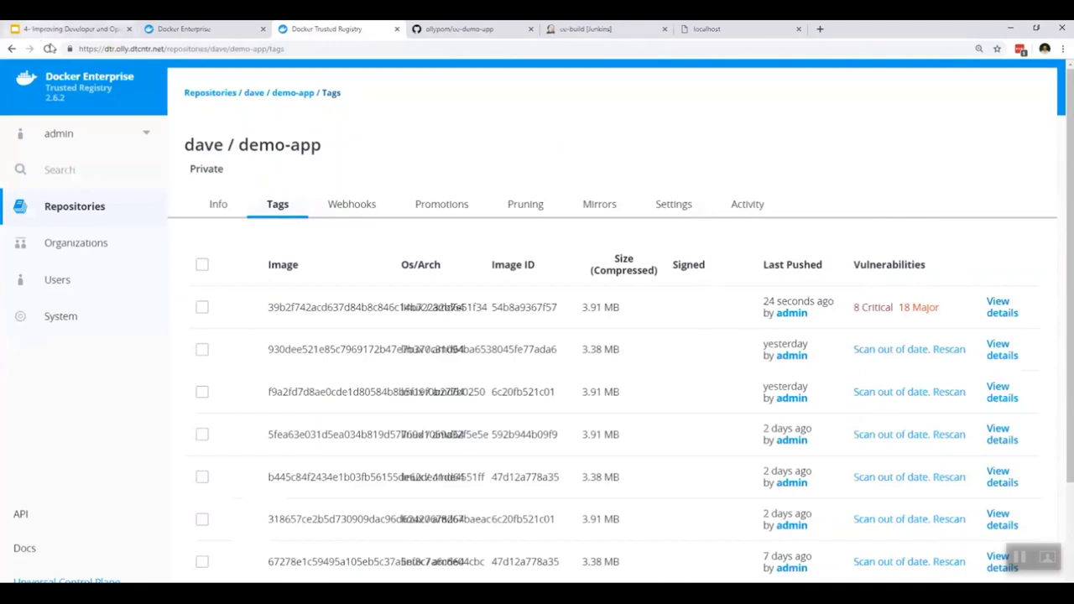
click(48, 48)
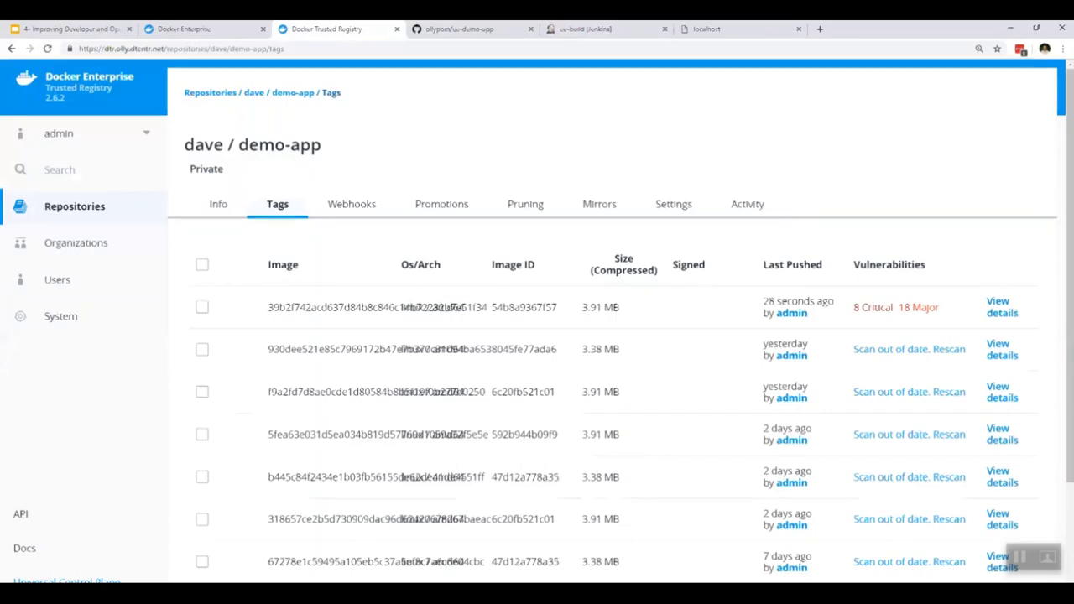
Step: Change the Dockerfile base image from alpine:3.9 to alpine:3.8 in vim and save
key(alt+Tab)
key(Up)
key(Up)
key(Up)
key(Up)
key(Up)
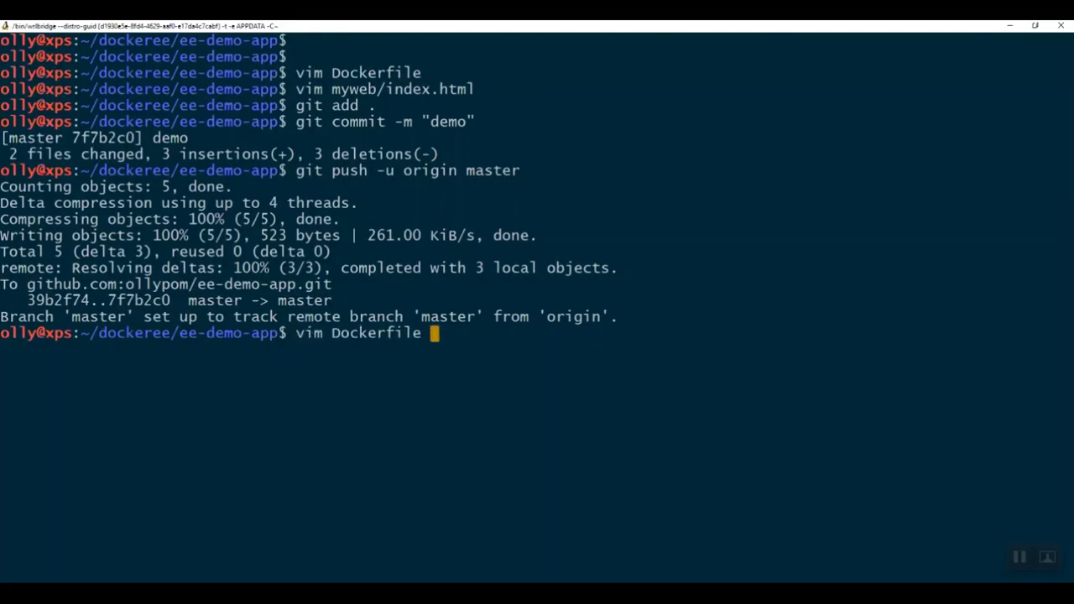
key(Return)
key(j)
key(k)
key(l)
key(w)
key($)
key(h)
key(l)
key(h)
text(l)
text(R8)
key(Escape)
text(h)
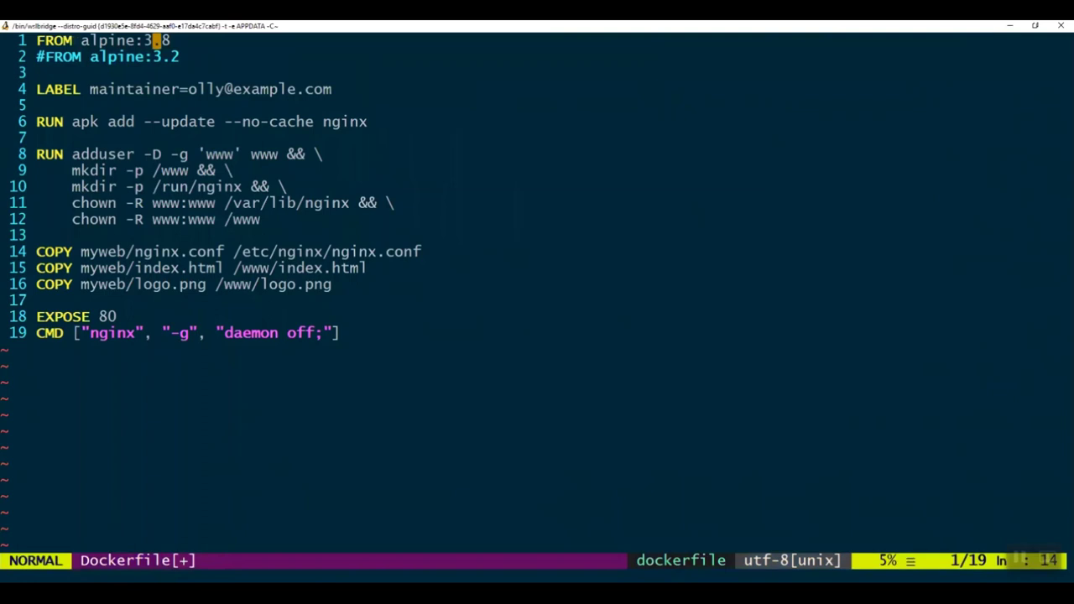
text(:wq)
key(Return)
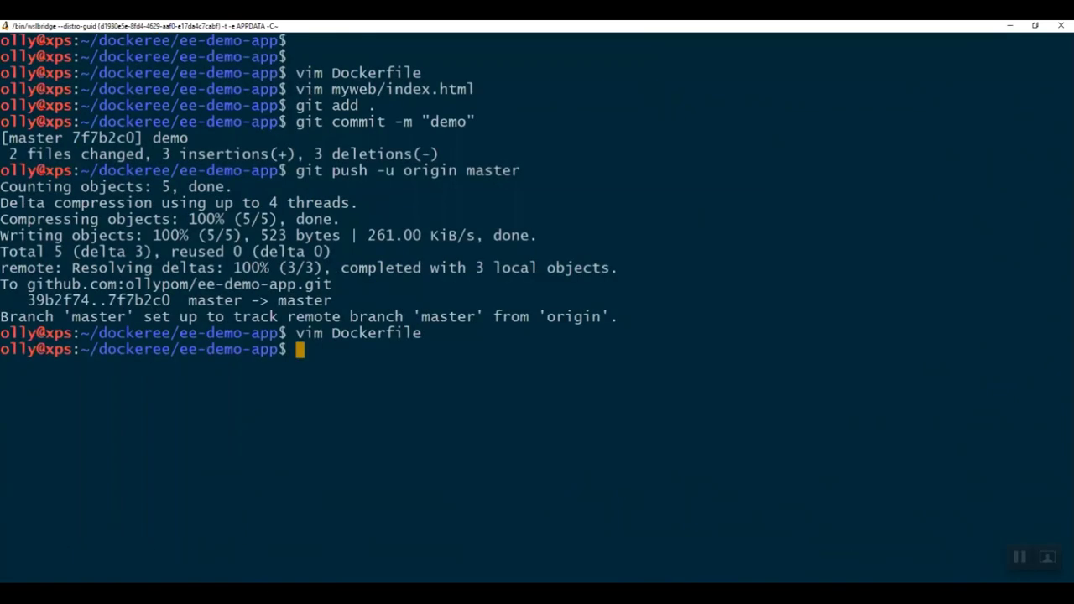
Step: Stage the Dockerfile change, commit it as 'demo' and push it to origin master
key(Up)
key(Up)
key(Up)
key(Up)
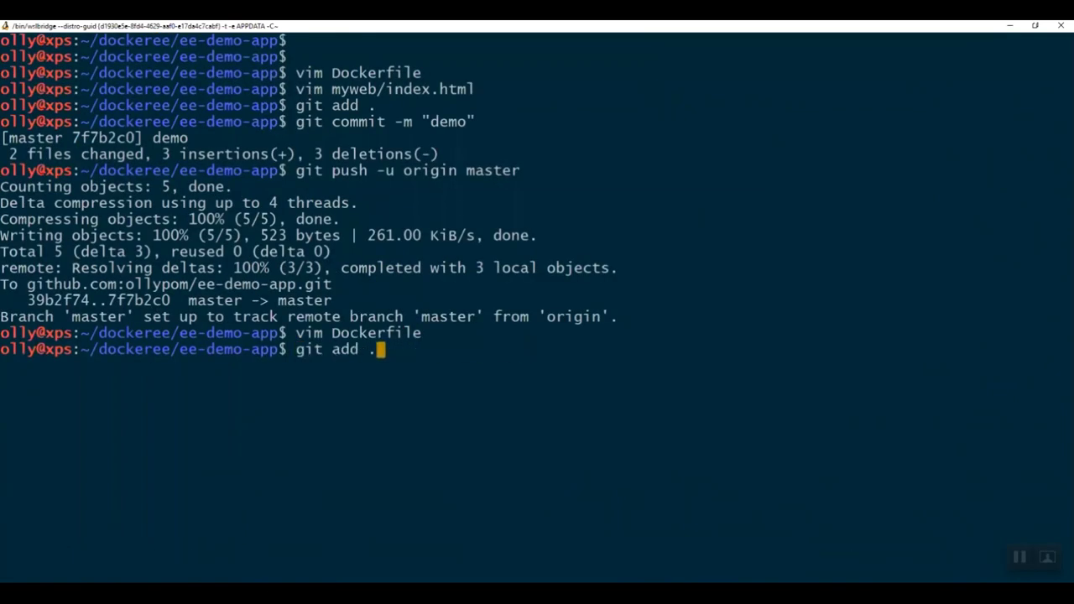
key(Return)
key(Up)
key(Up)
key(Up)
key(Up)
key(Return)
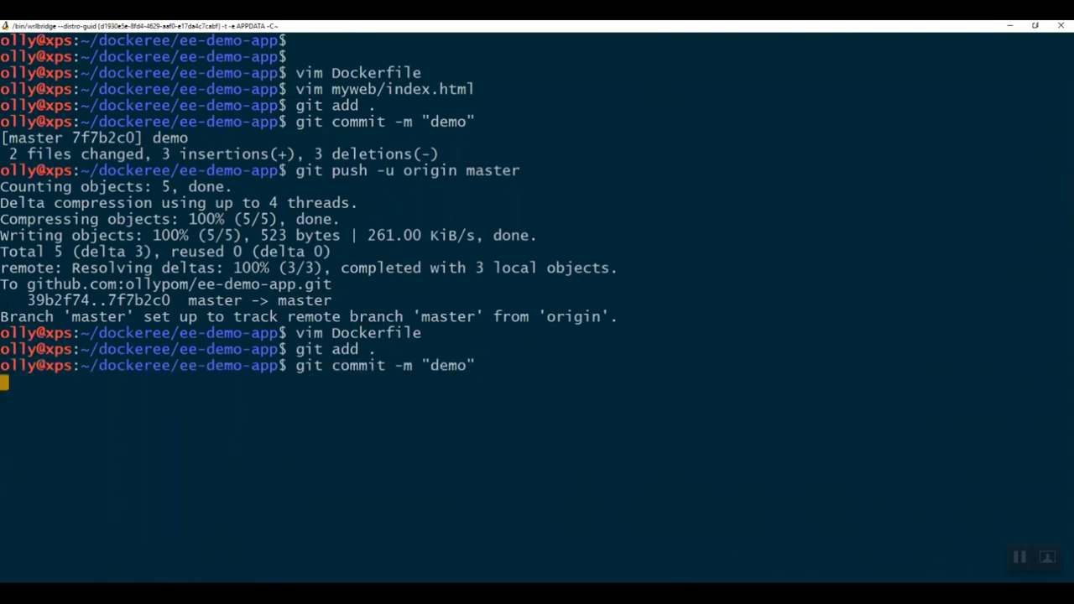
key(Up)
key(Up)
key(Down)
key(Up)
key(Up)
key(Up)
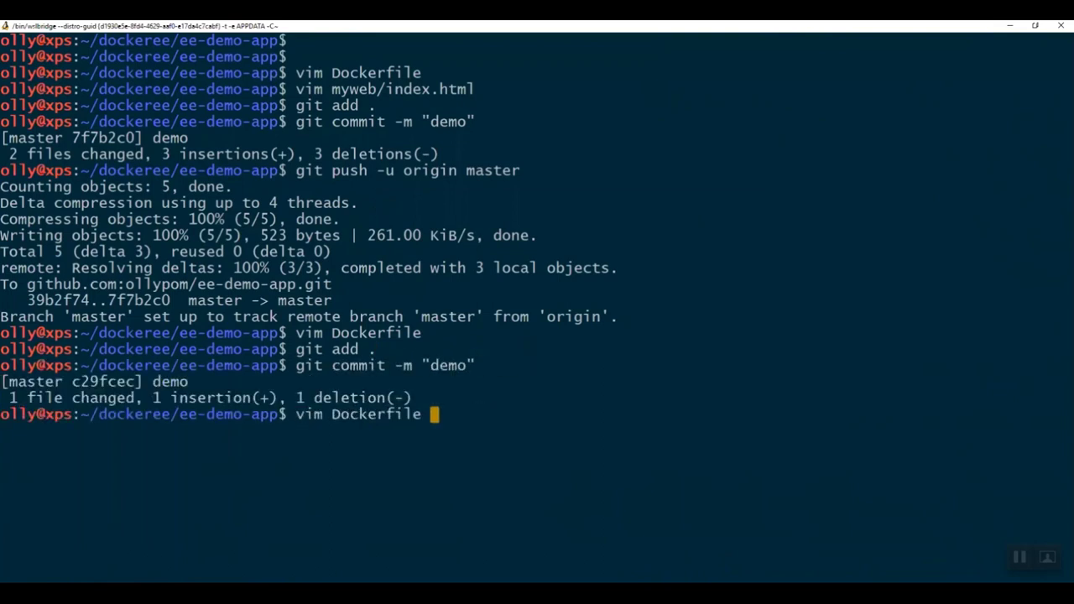
key(Return)
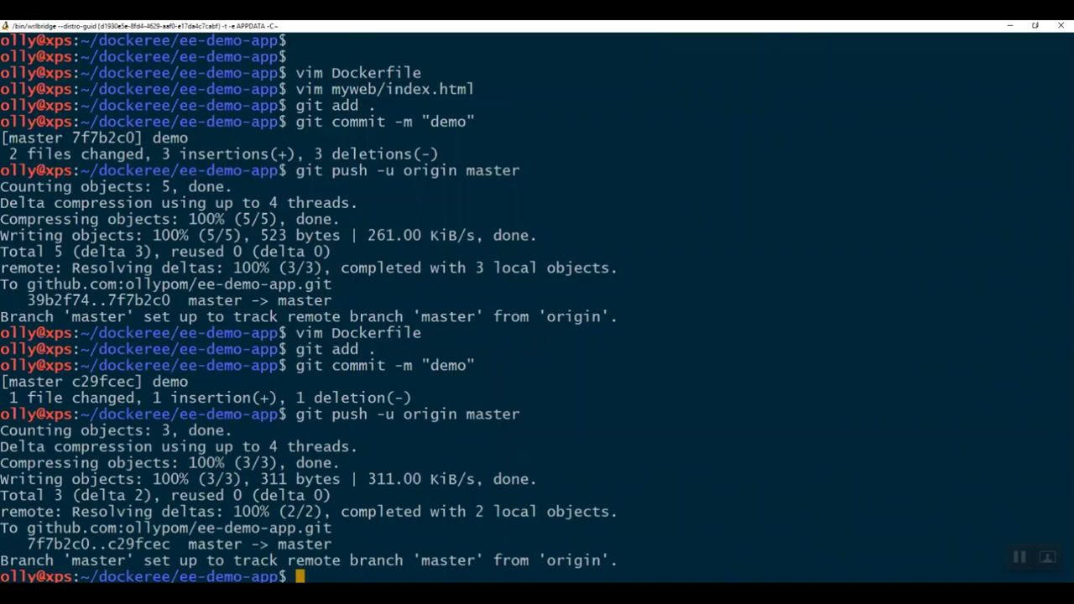
key(alt+Tab)
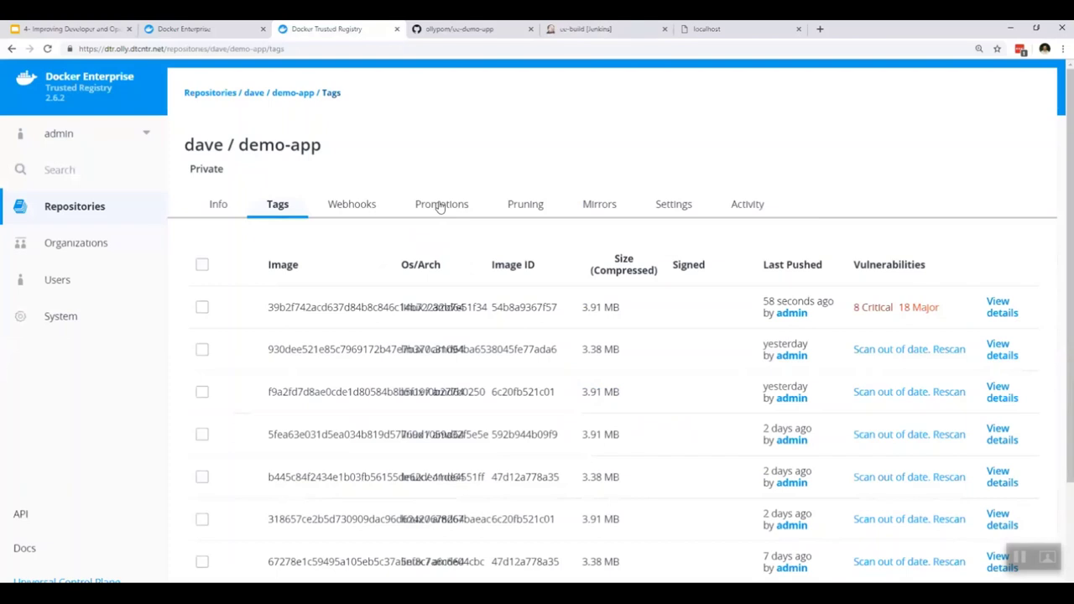
Step: Inspect the promotion policy's Critical Vulnerabilities equals 0 criterion for testing/demo-app
click(440, 206)
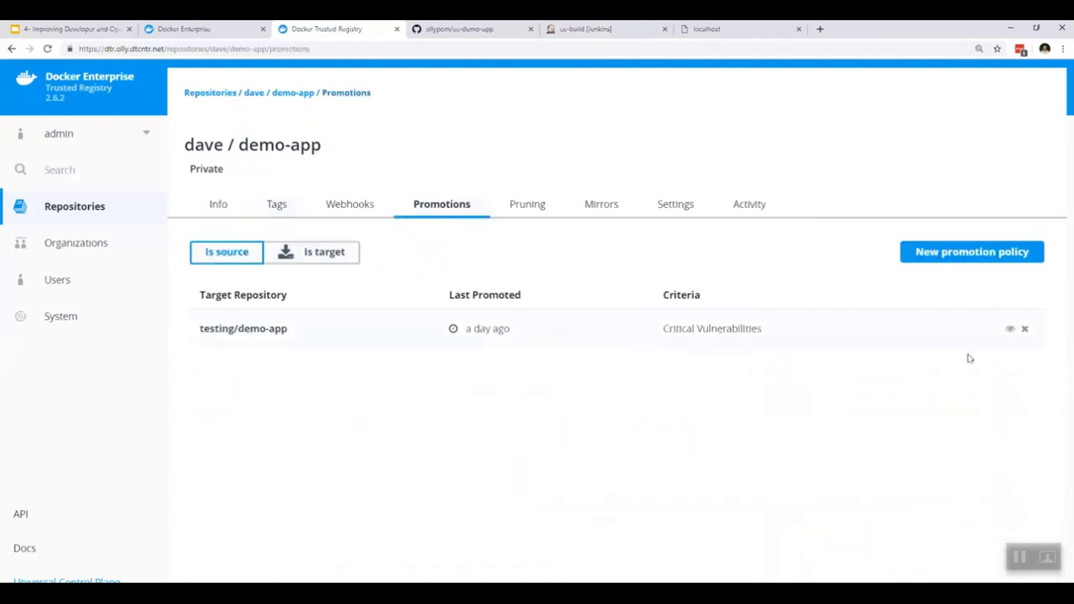
click(1011, 329)
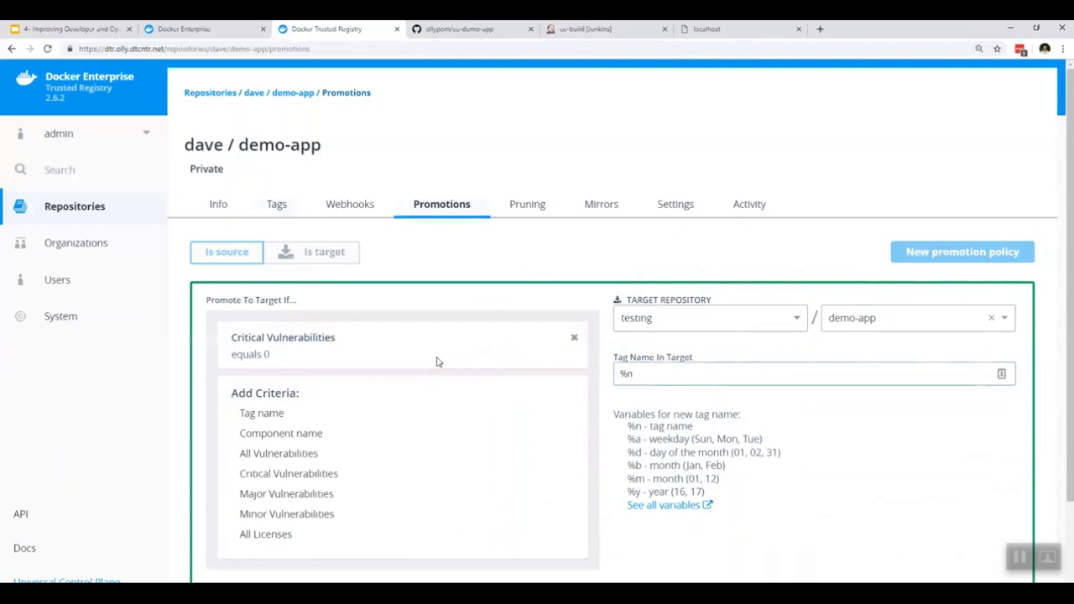
drag(286, 355, 233, 332)
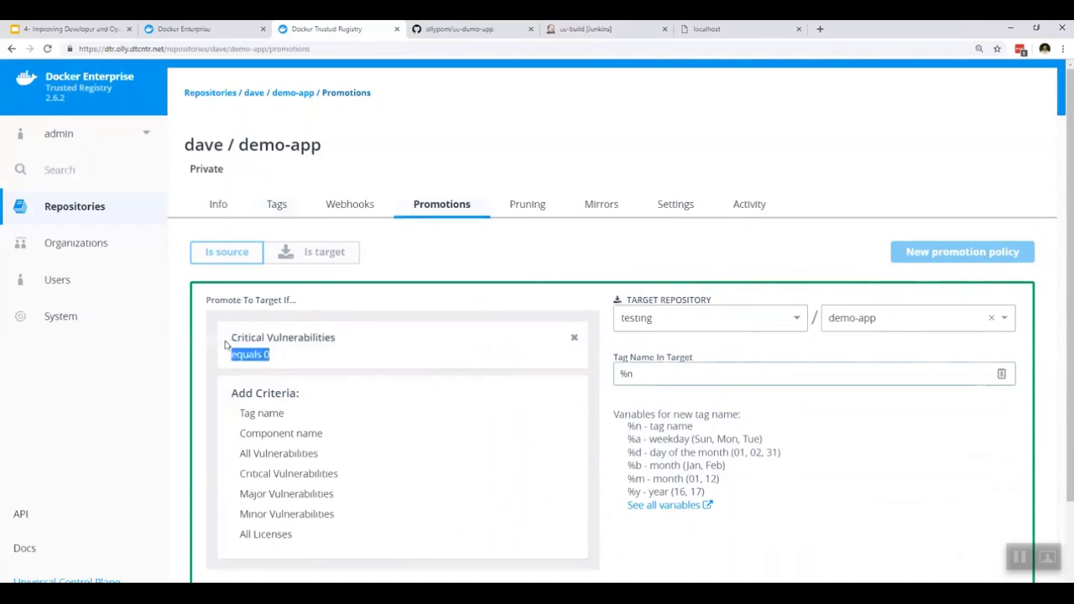
triple_click(231, 336)
click(231, 335)
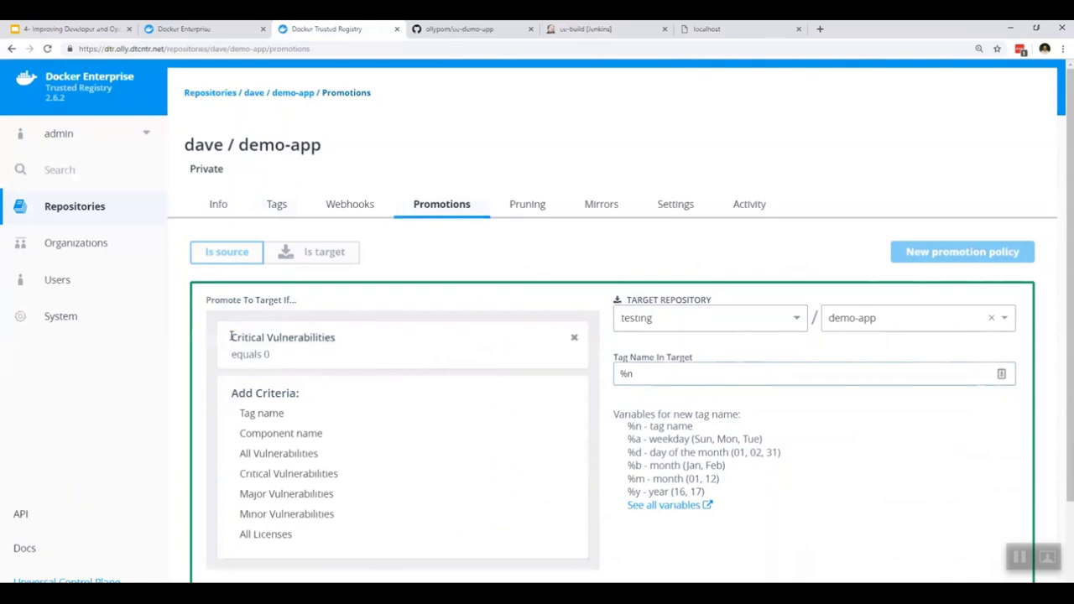
Step: Point out the repository name, return to its Tags list, then view Jenkins ee-build build #105
drag(181, 148, 331, 134)
click(331, 134)
click(280, 204)
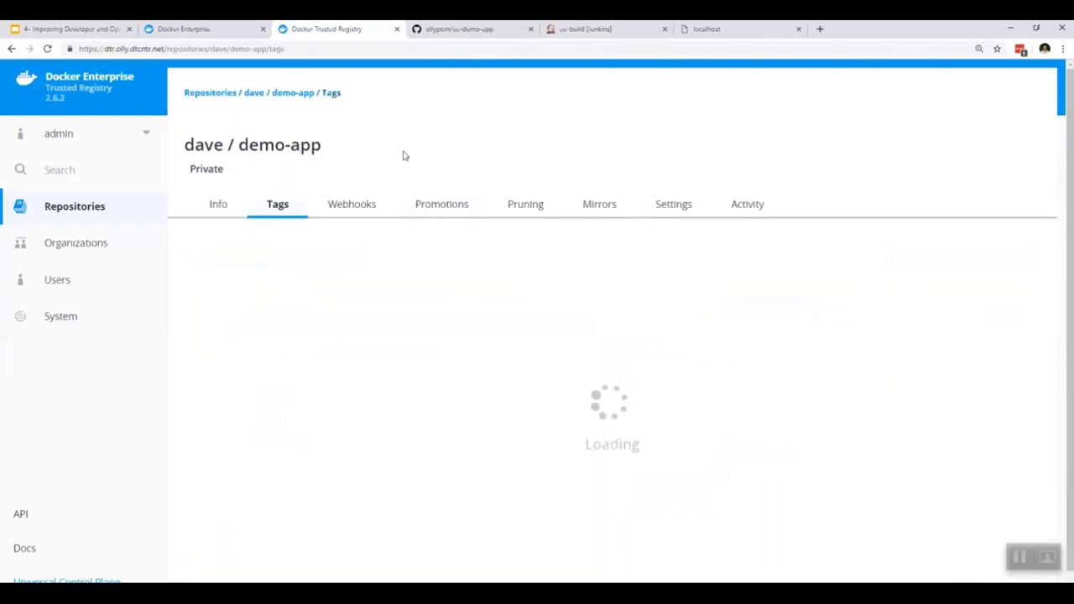
click(585, 29)
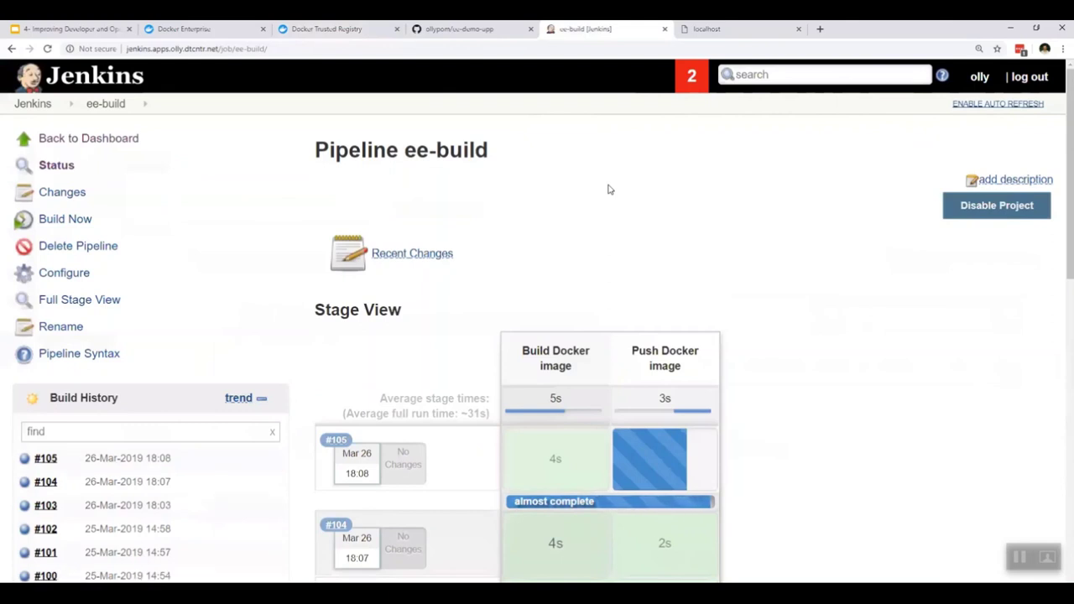
Step: Reload the demo-app tags until the scan shows 8 Critical and 18 Major vulnerabilities
click(369, 28)
click(48, 49)
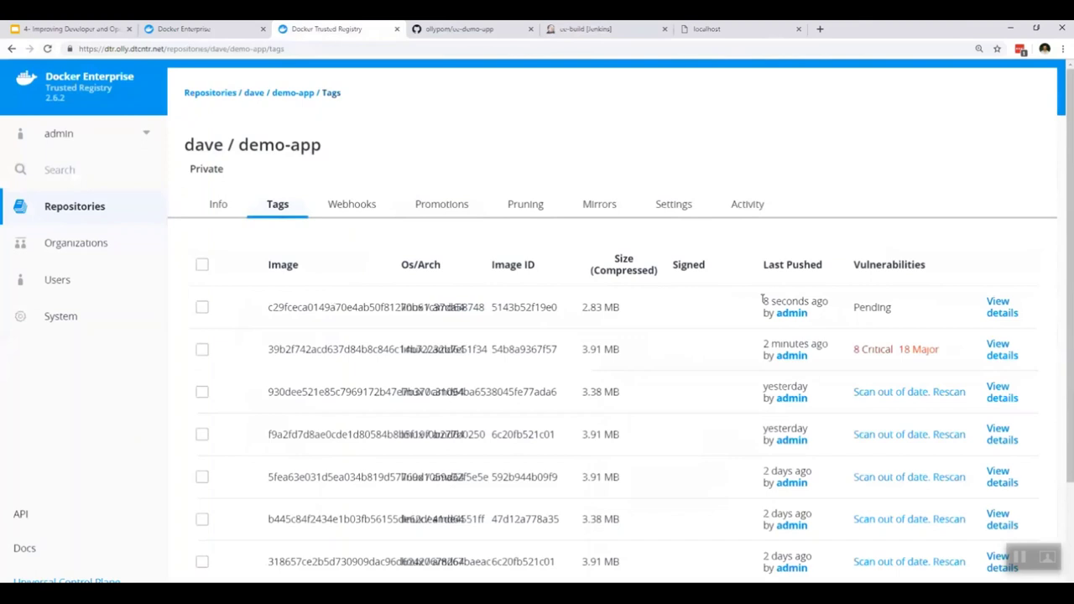
click(47, 50)
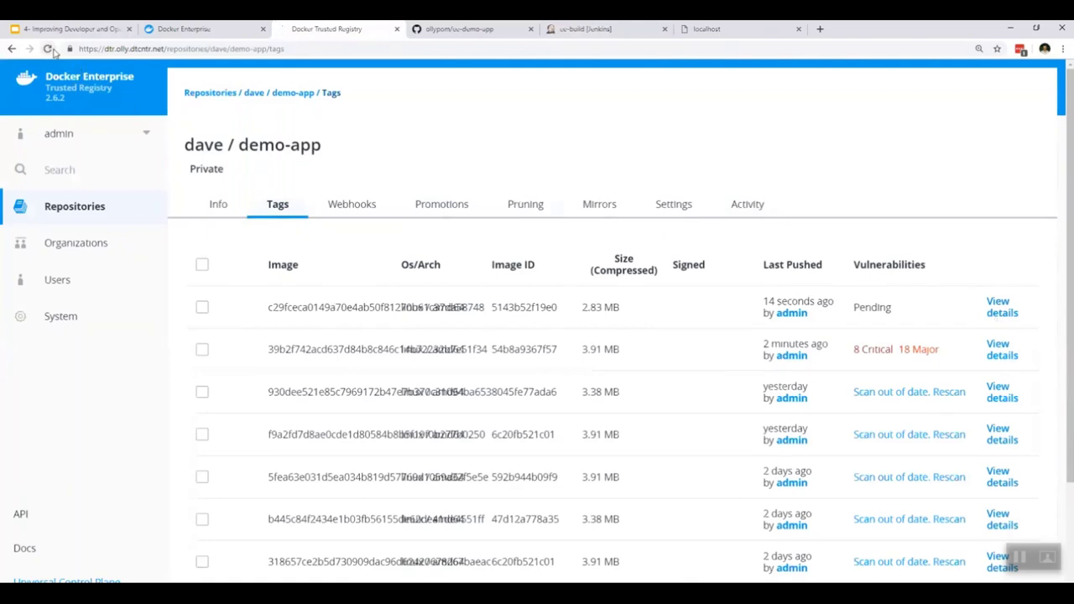
click(49, 50)
drag(870, 351, 870, 325)
click(868, 319)
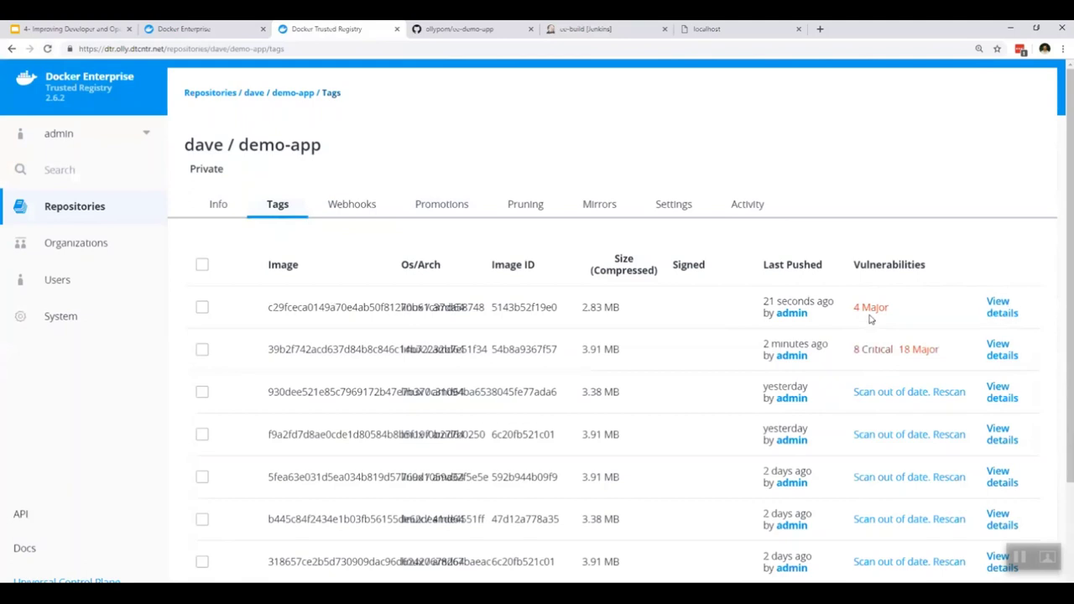
Step: Find testing/demo-app via search and list its tags, showing promoted image c29fceca
click(77, 169)
text(testing)
click(206, 182)
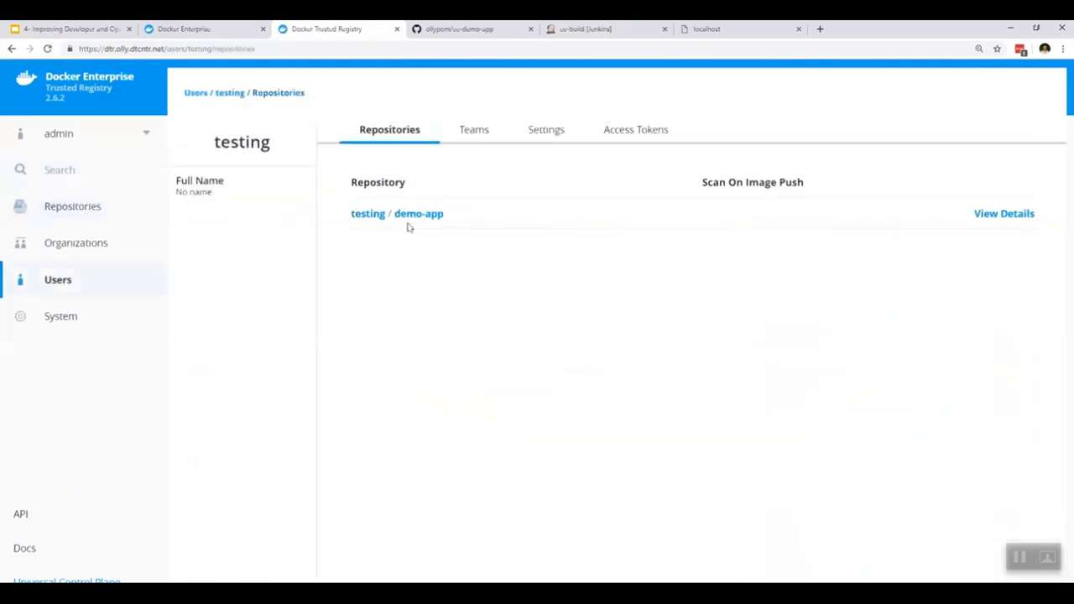
click(408, 216)
click(278, 184)
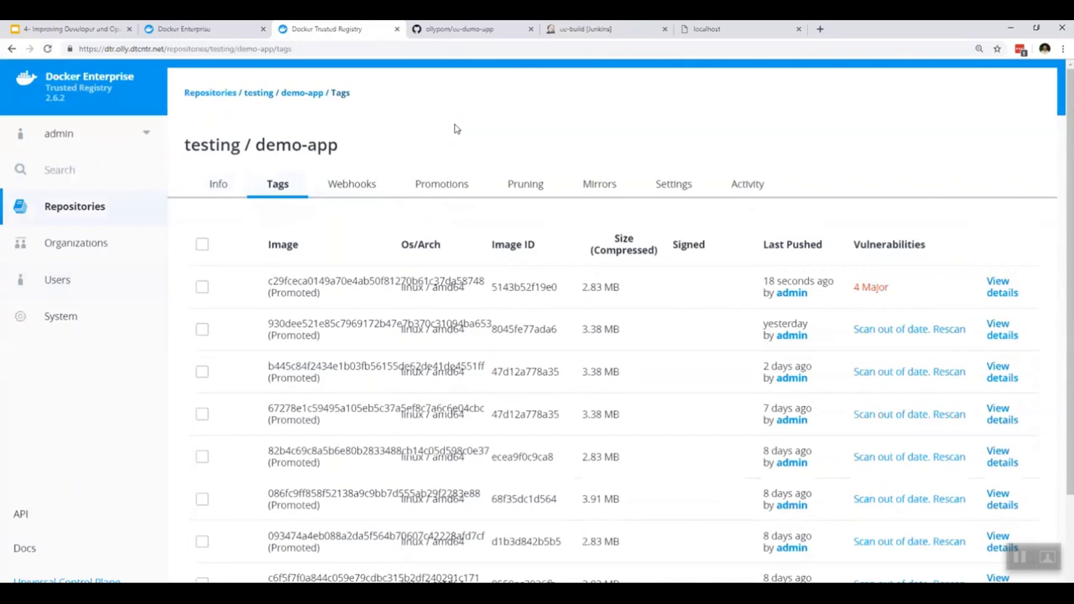
click(586, 28)
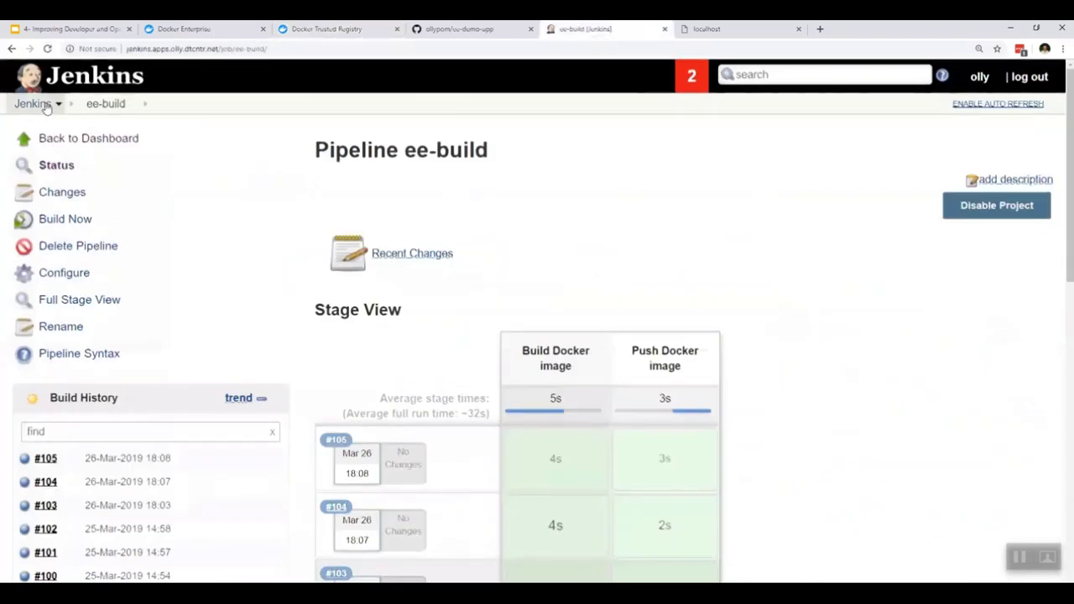
Step: Go from the Jenkins dashboard to the ee-testing pipeline running build #92
click(34, 105)
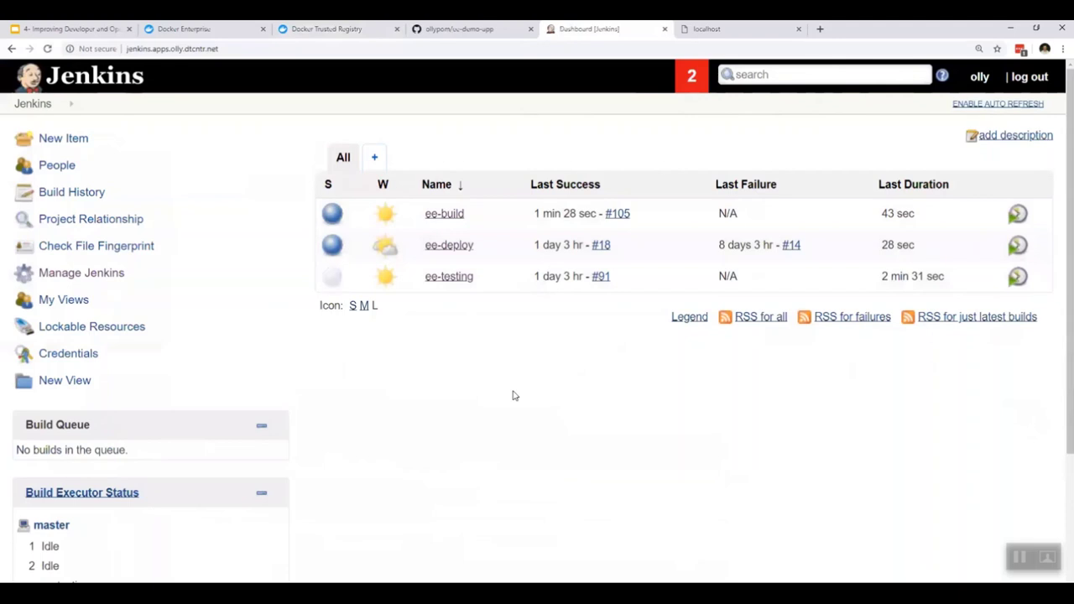
scroll(511, 395, down, 1)
scroll(501, 408, up, 1)
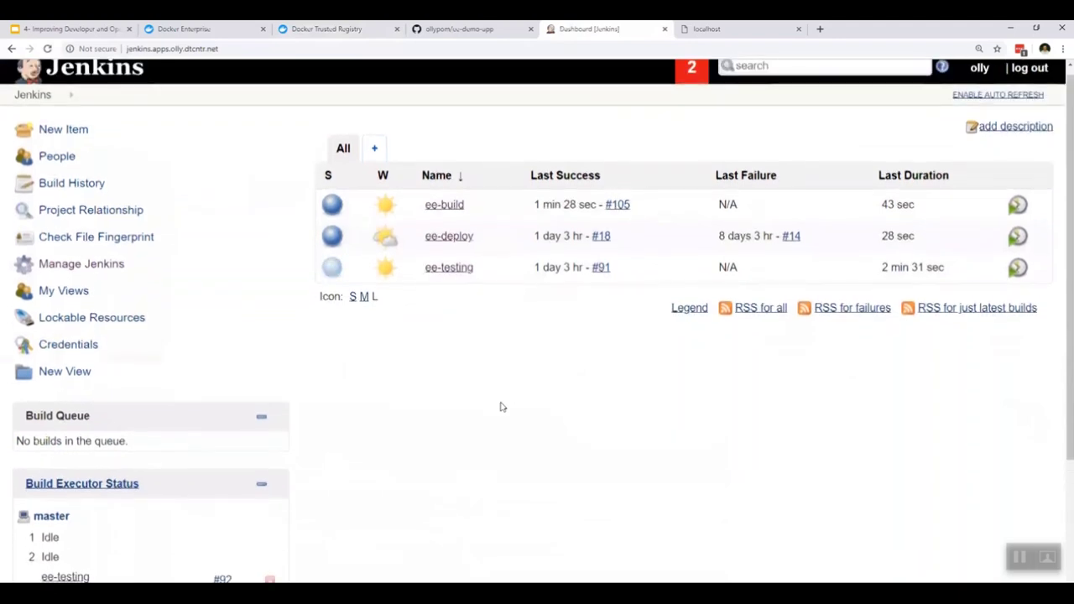
click(464, 268)
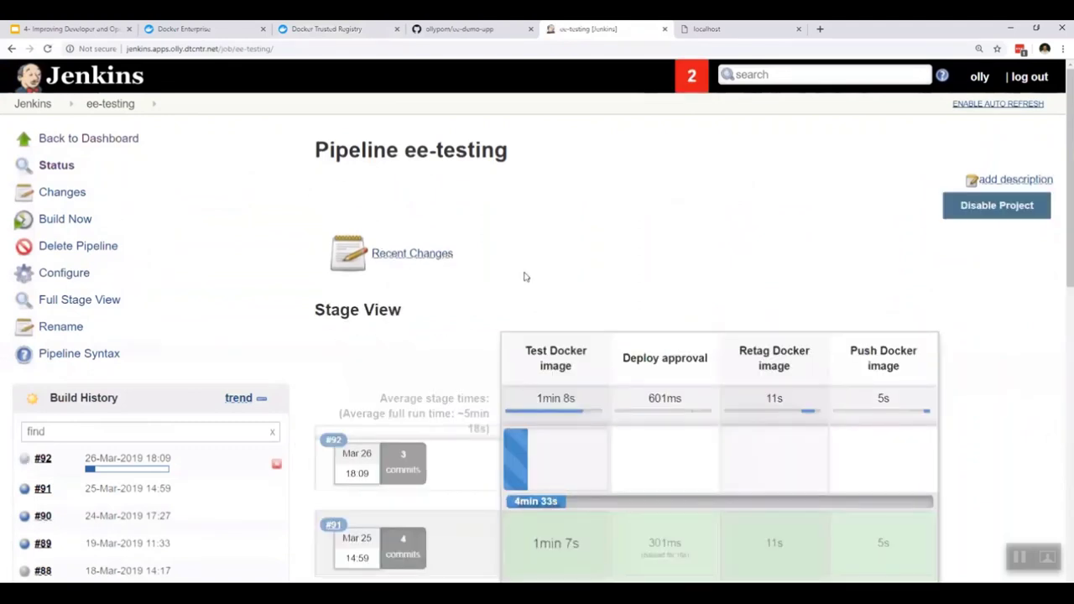
Step: Highlight the Deploy approval, Retag Docker image and Push Docker image stage names
double_click(638, 359)
double_click(658, 358)
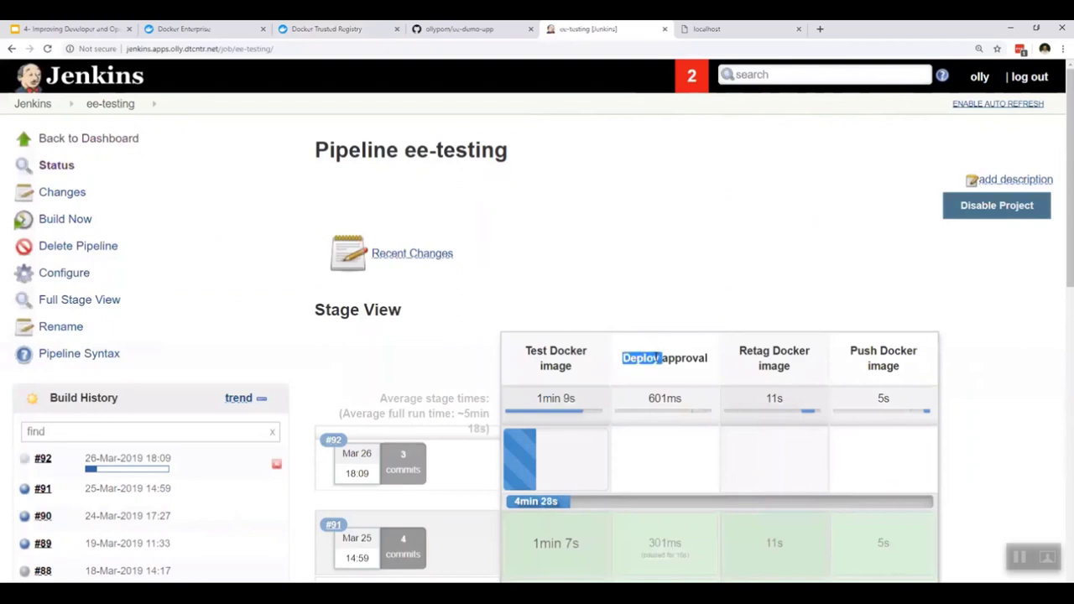
triple_click(658, 358)
click(633, 283)
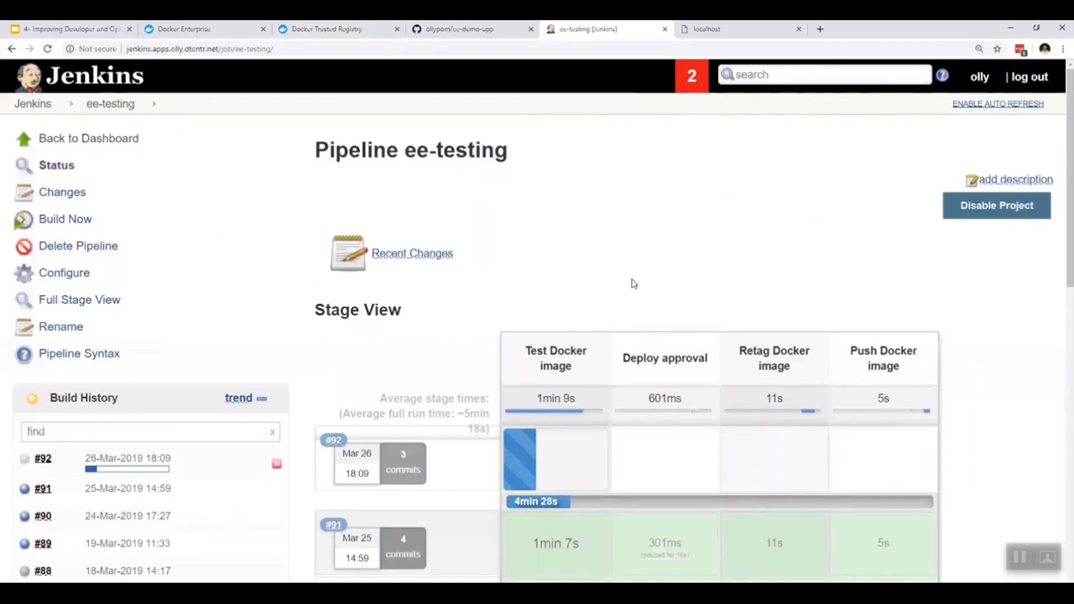
triple_click(798, 372)
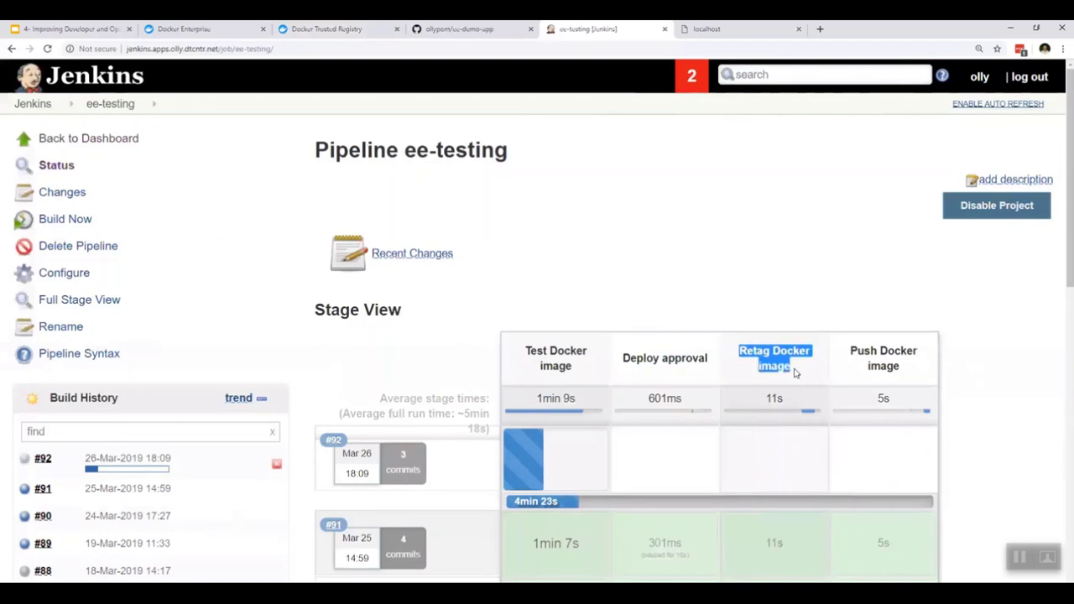
double_click(883, 366)
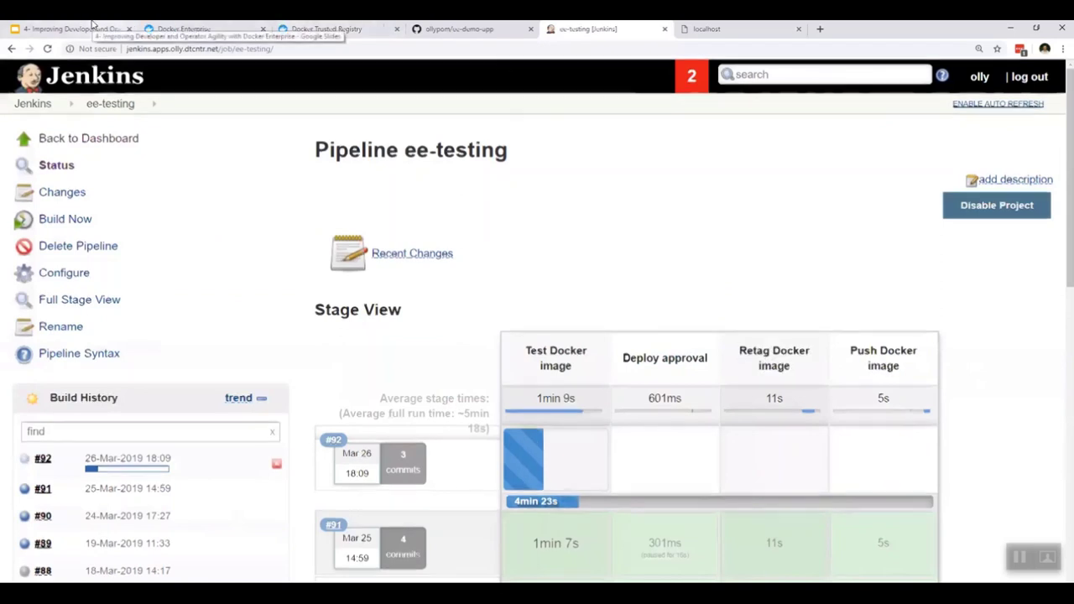
click(94, 26)
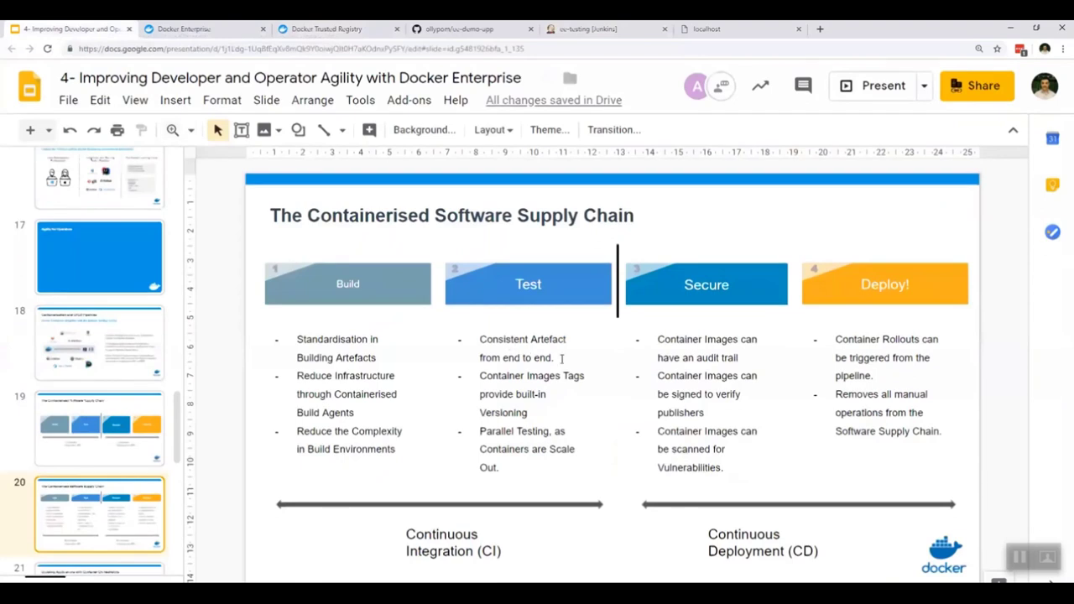
Step: Highlight the Consistent Artefact bullet and hide the Slides menus to enlarge the supply chain slide
drag(555, 358, 466, 321)
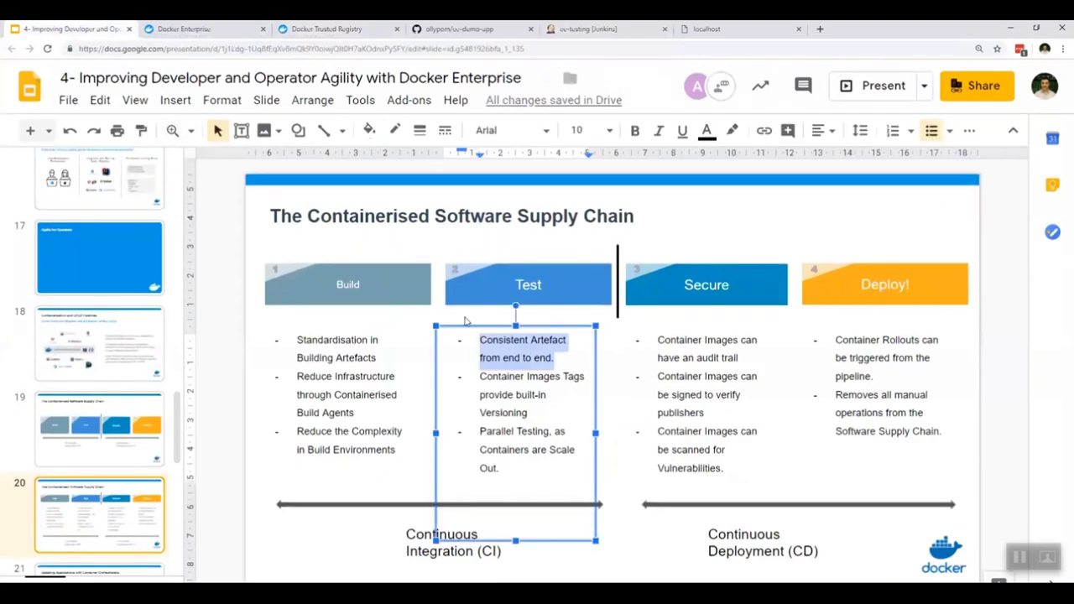
click(465, 320)
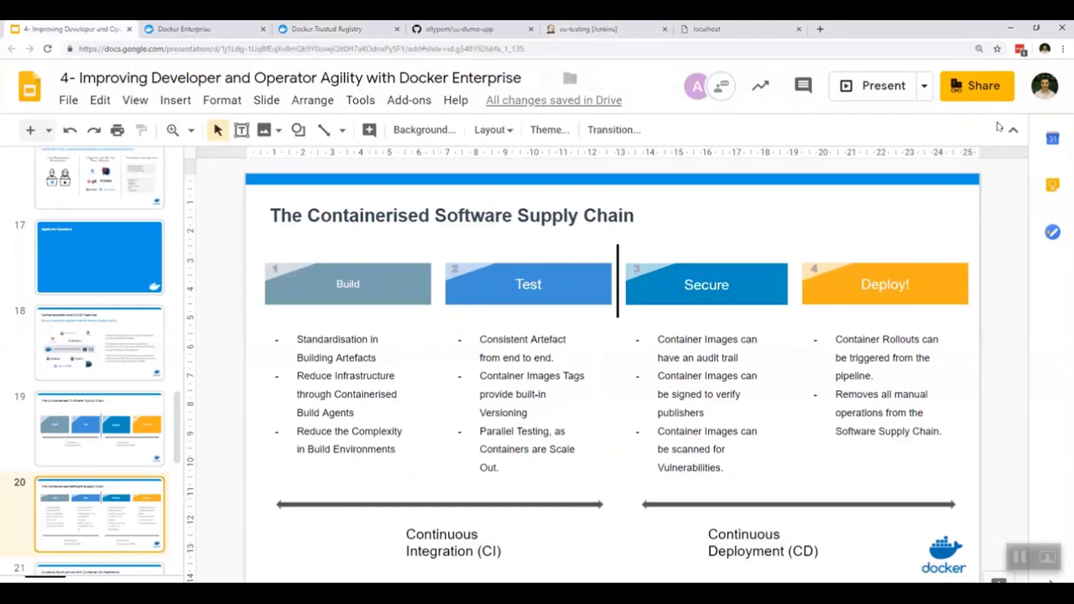
click(1013, 129)
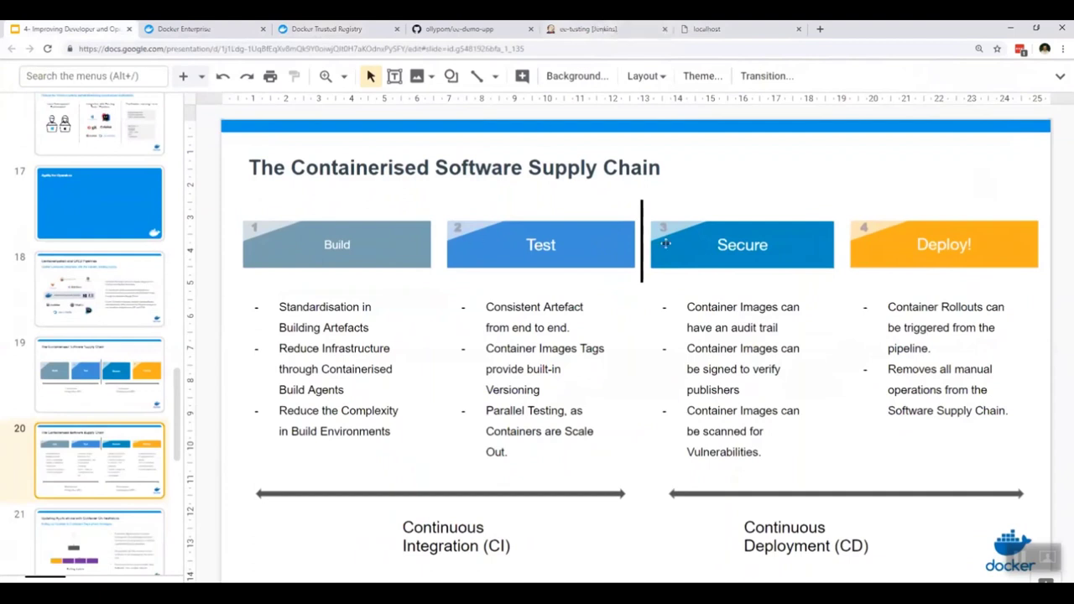
click(642, 23)
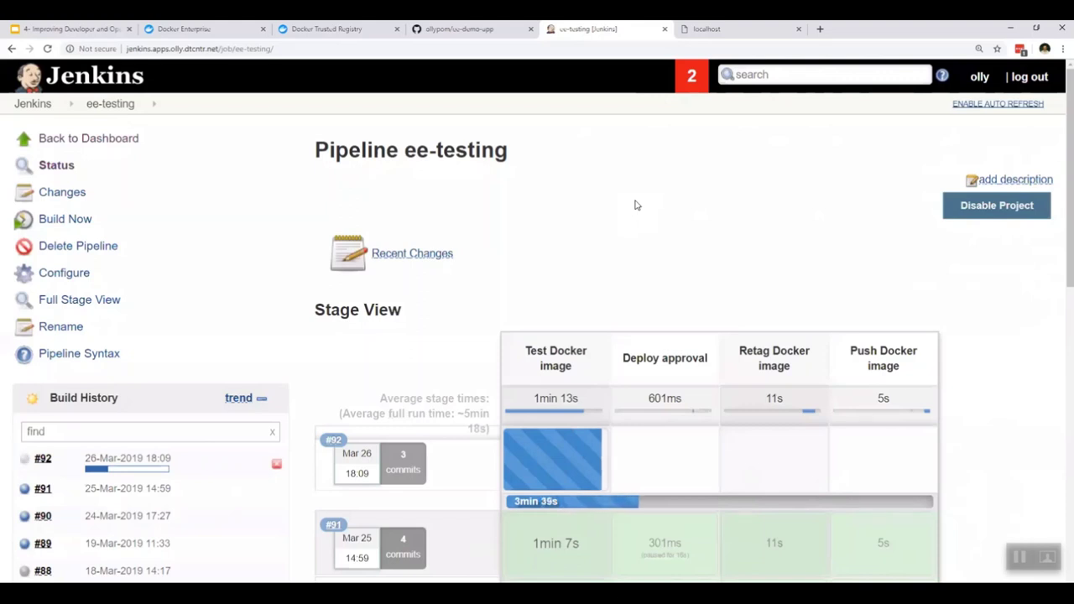
Step: Approve build #92's 'Deploy to prod?' prompt from its console output
click(42, 461)
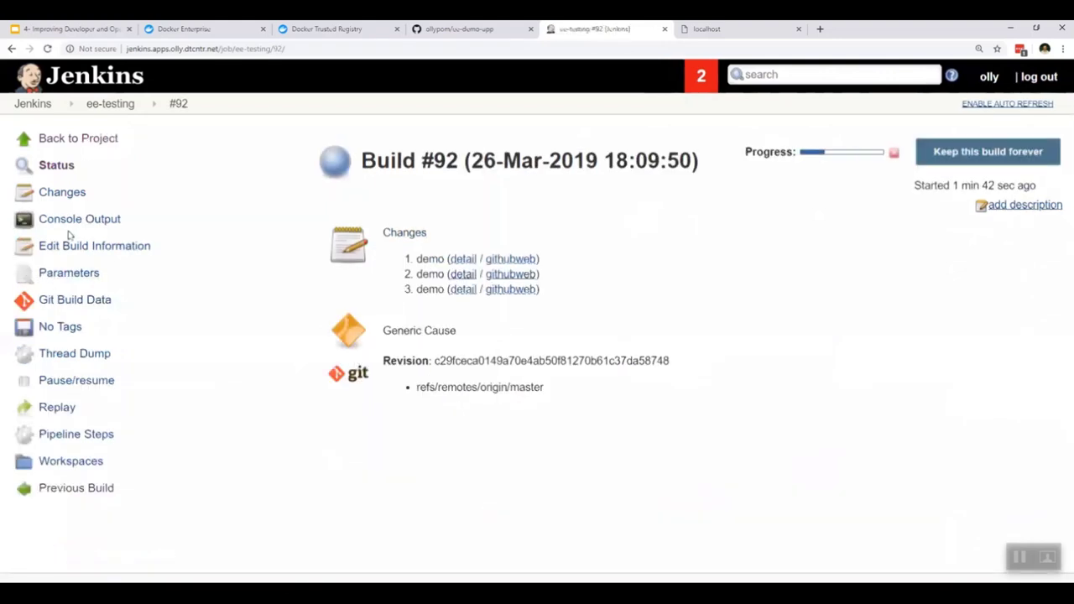
click(67, 219)
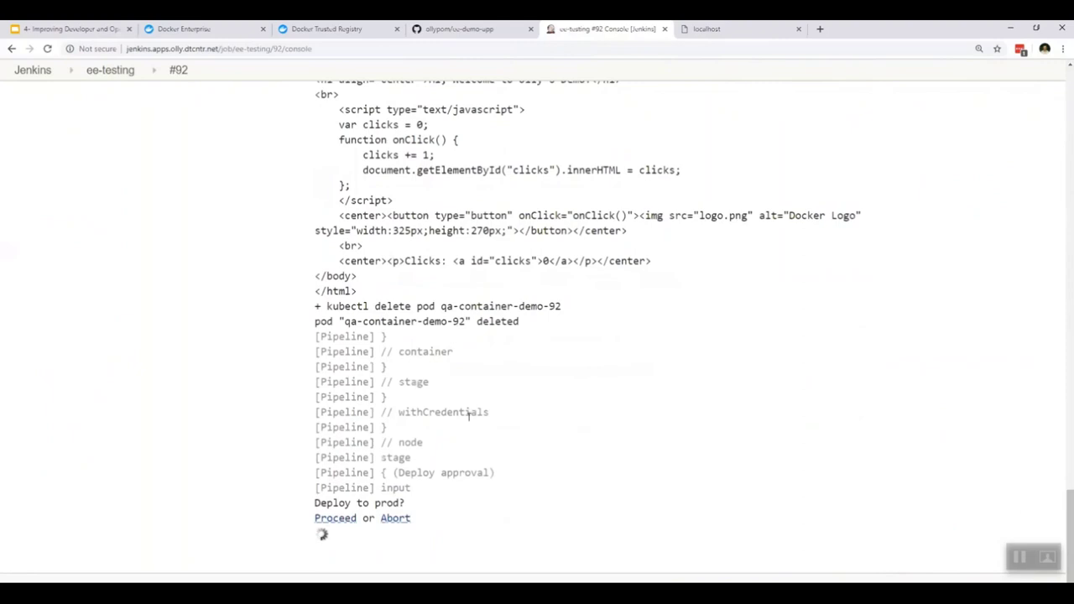
triple_click(348, 502)
click(347, 503)
click(339, 519)
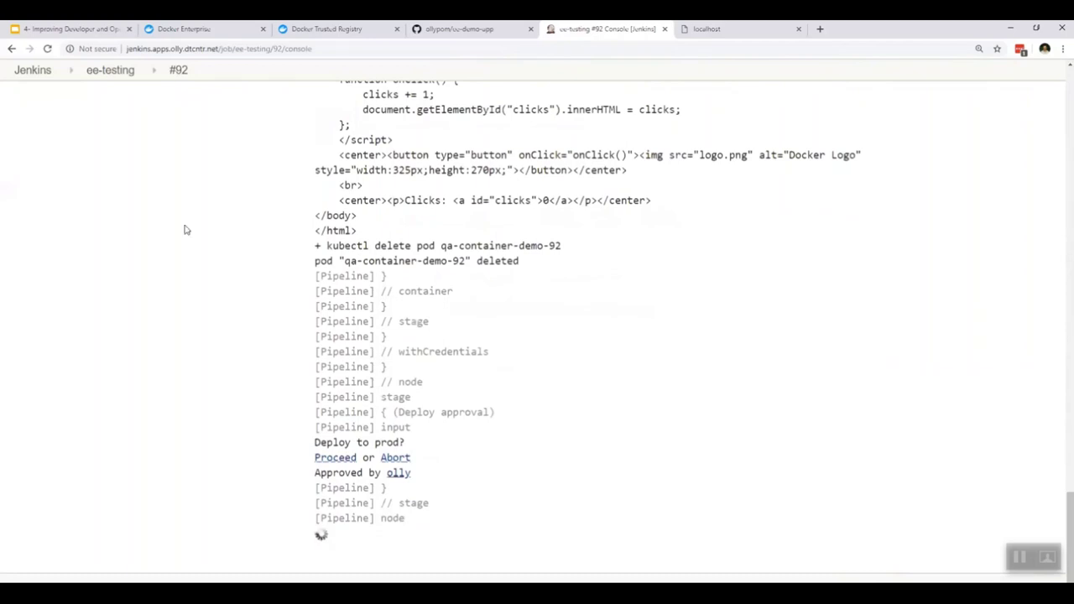
click(112, 71)
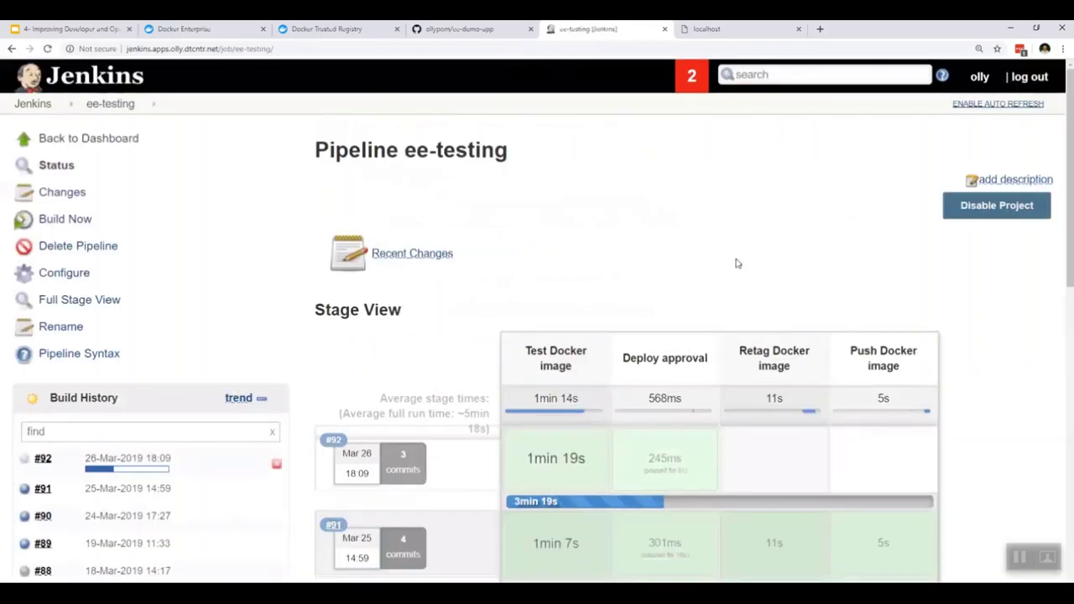
Step: Open prod/demo-app's tags via a 'prod/' search, pointing out latest tag 91 and the Signed column
click(336, 29)
text(prod/)
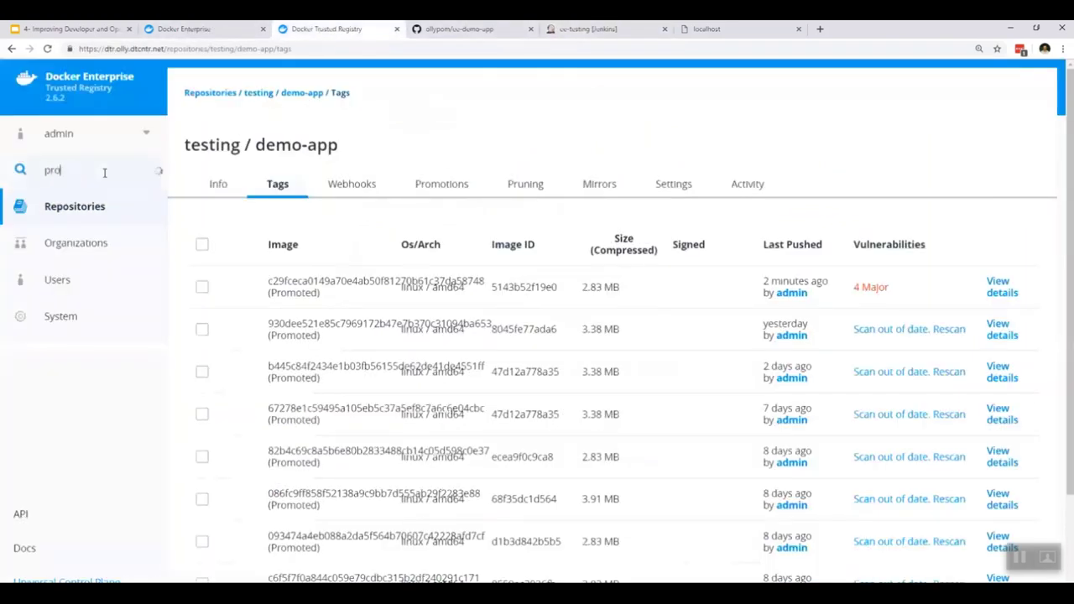
click(206, 224)
click(280, 186)
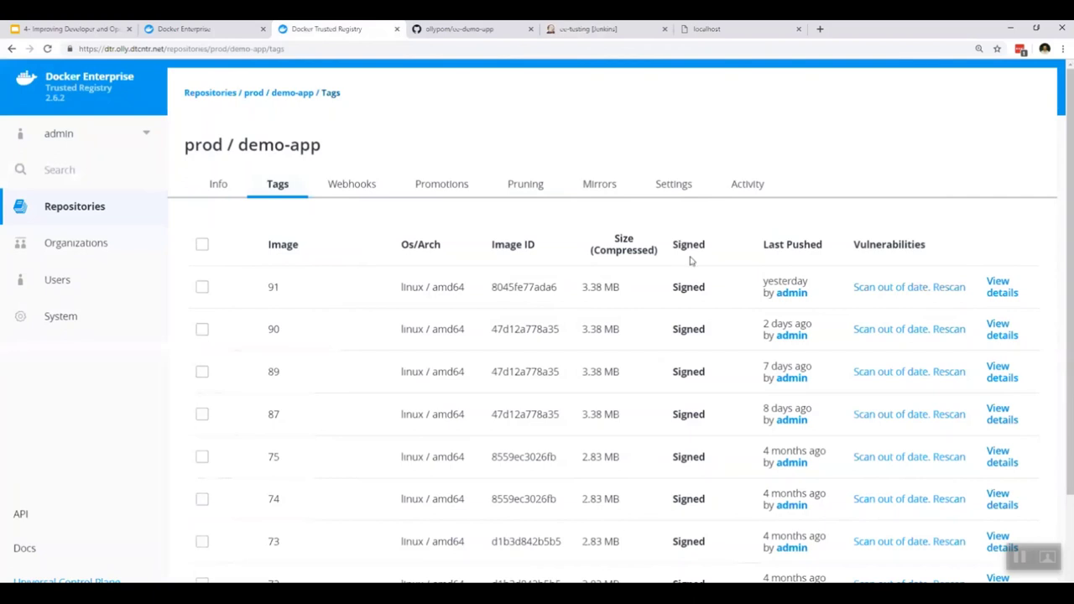
double_click(274, 287)
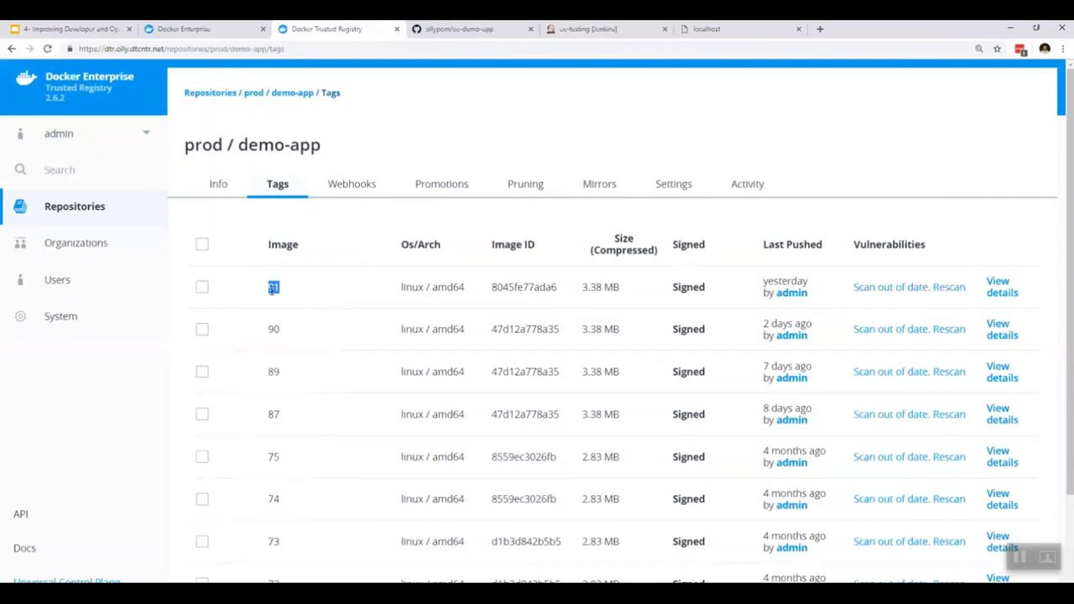
double_click(693, 245)
click(690, 242)
Step: Reload the tags until signed tag 92 appears, pushed seconds ago
click(48, 48)
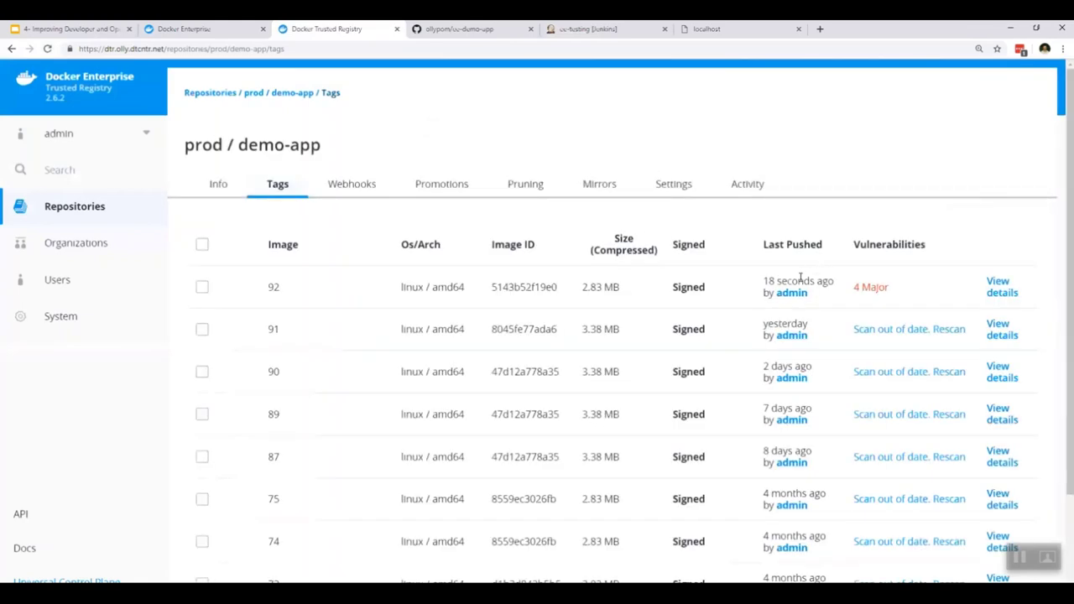
triple_click(800, 282)
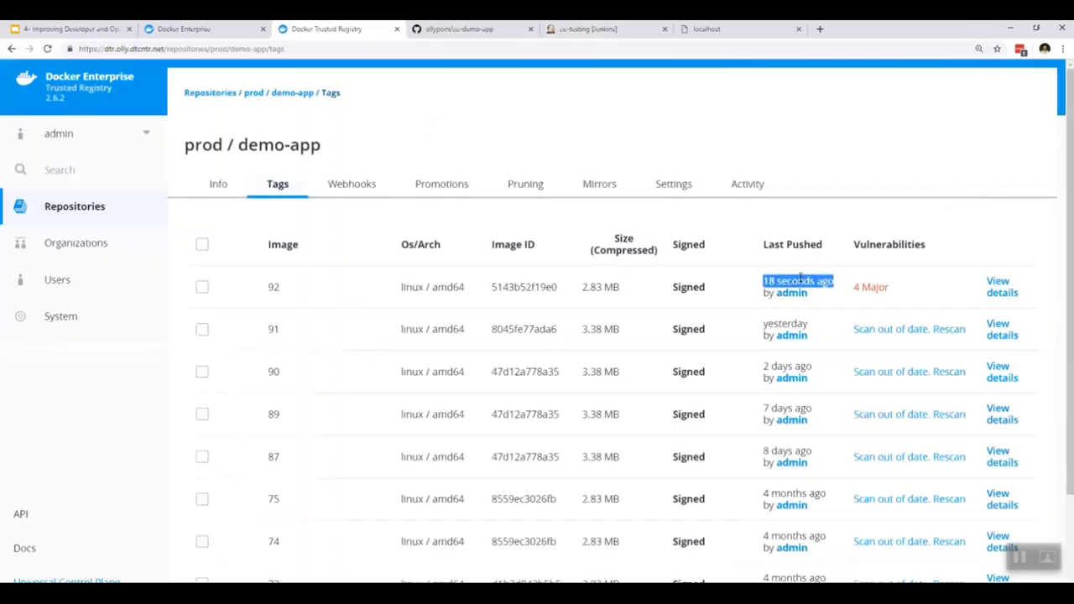
click(712, 122)
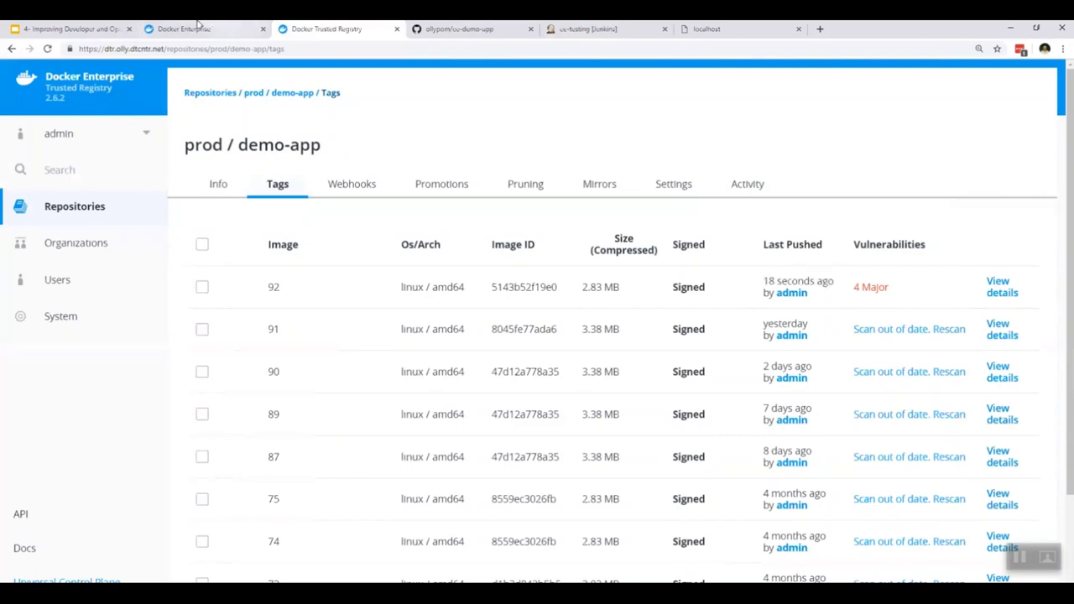
Step: Advance the presentation to slide 21, Rolling Update, and restore the menus
click(71, 29)
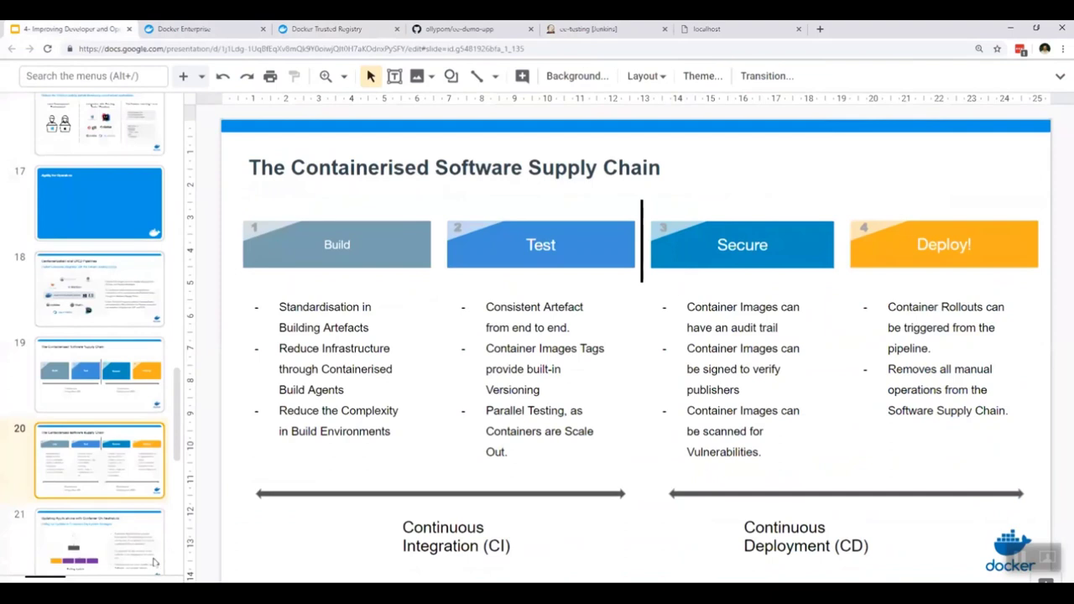
click(163, 525)
click(1060, 76)
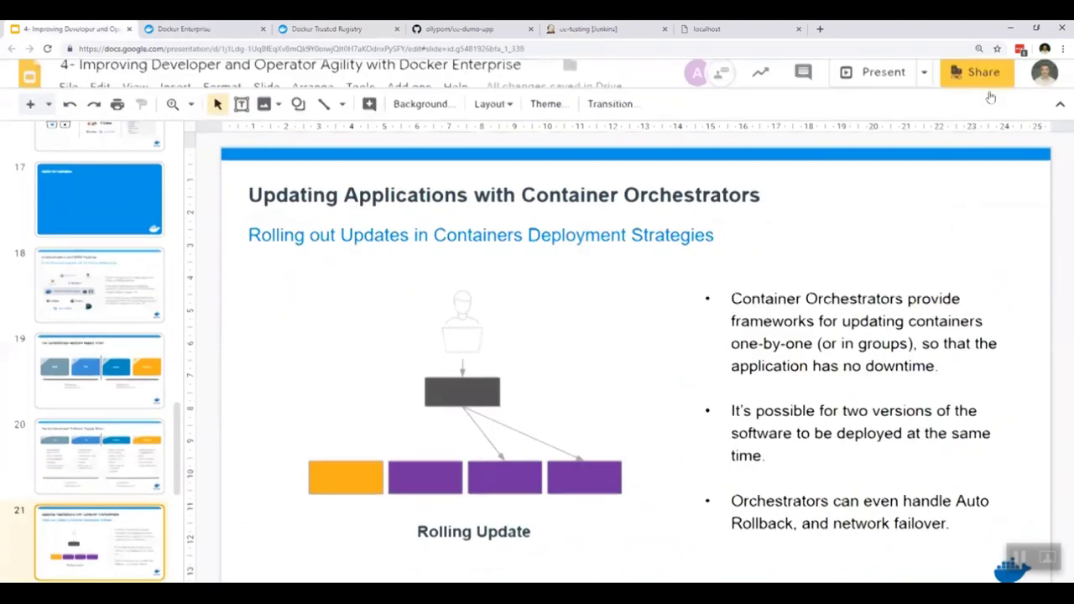
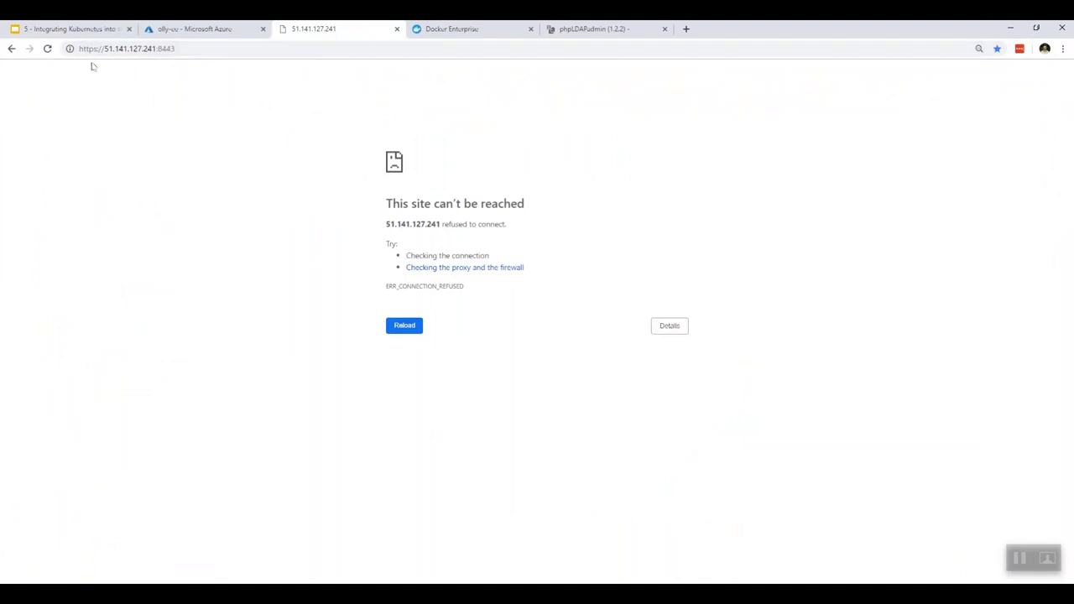
Step: Reload the UCP page, proceed past the certificate warning, and zoom to 125%
click(48, 50)
click(406, 362)
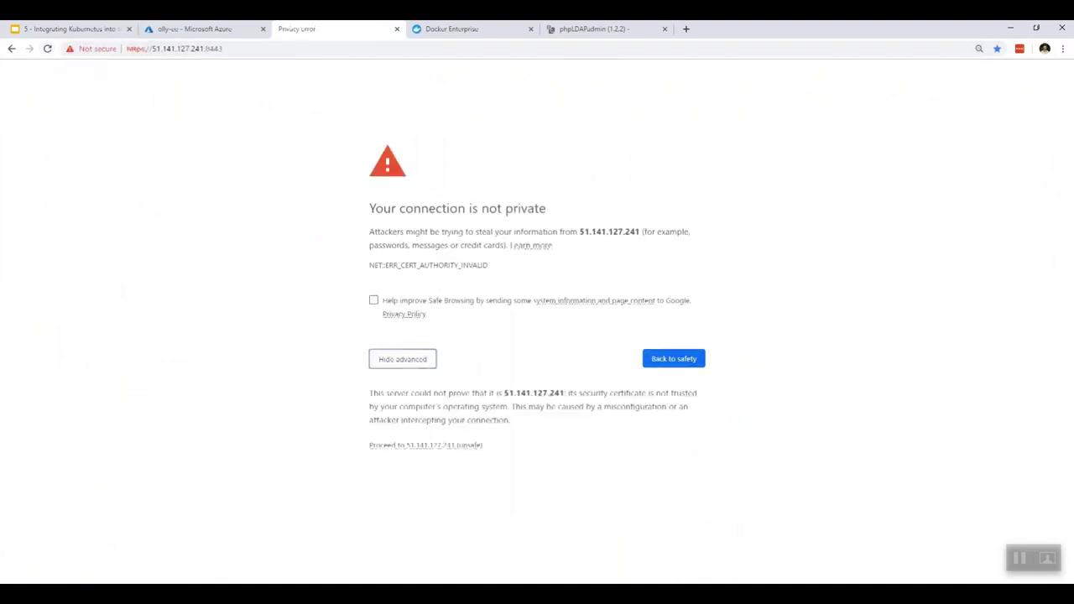
click(442, 446)
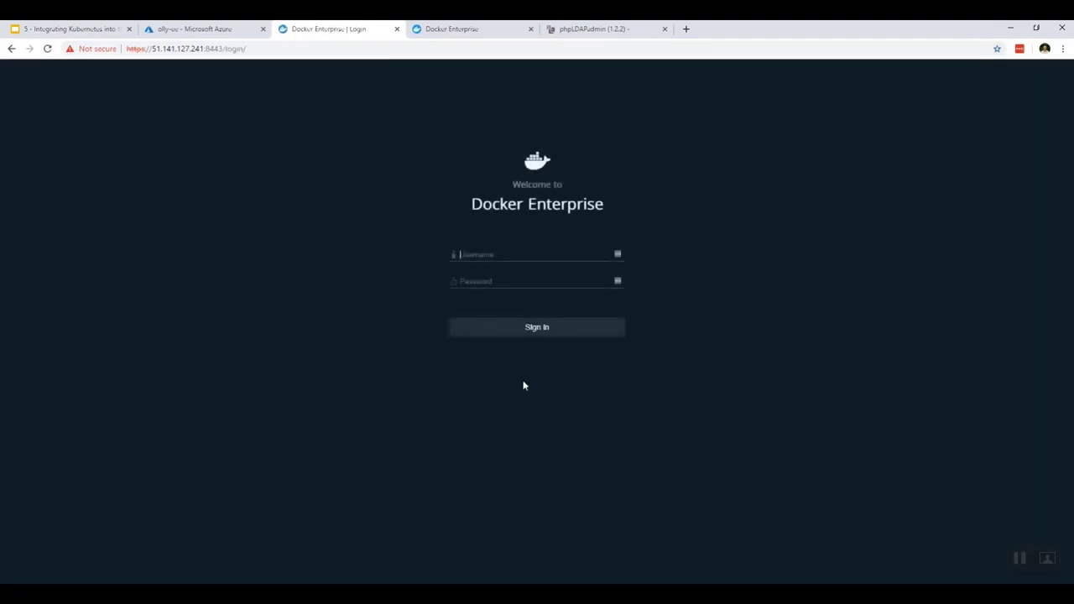
key(ctrl+plus)
key(ctrl+plus)
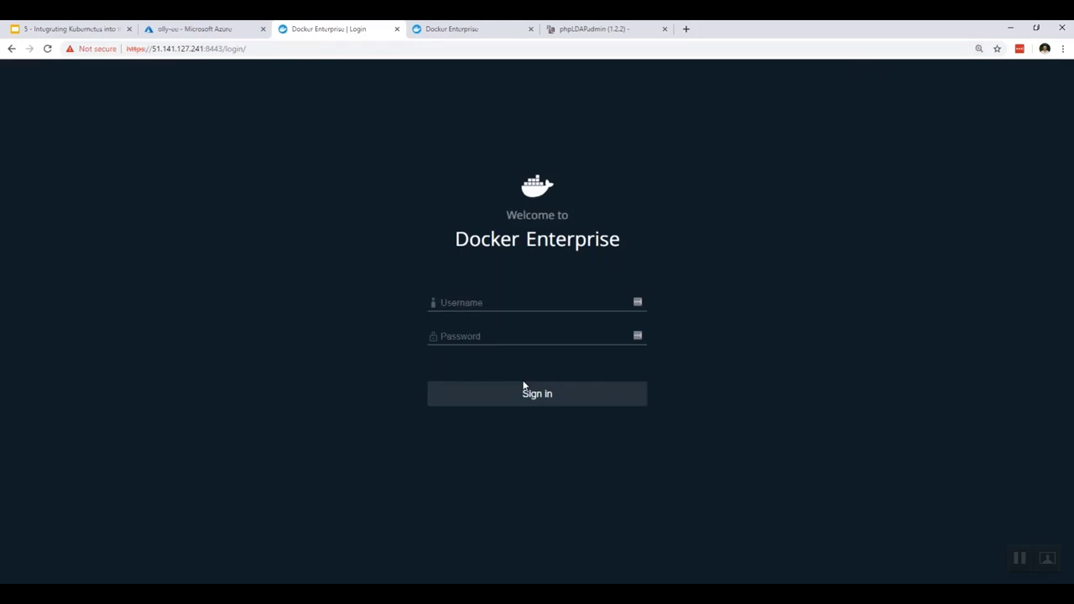
Step: Sign in to UCP with the admin account's username and password
text(admin)
key(Tab)
text(••)
click(523, 387)
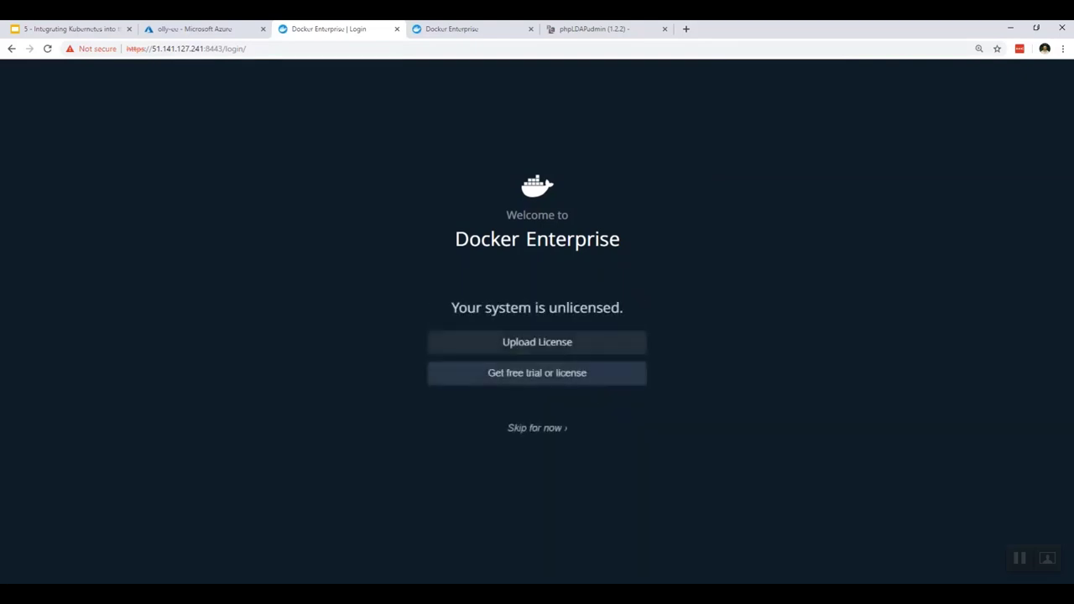
Step: Upload the docker_subscription.lic licence file and zoom the page to 150%
click(580, 343)
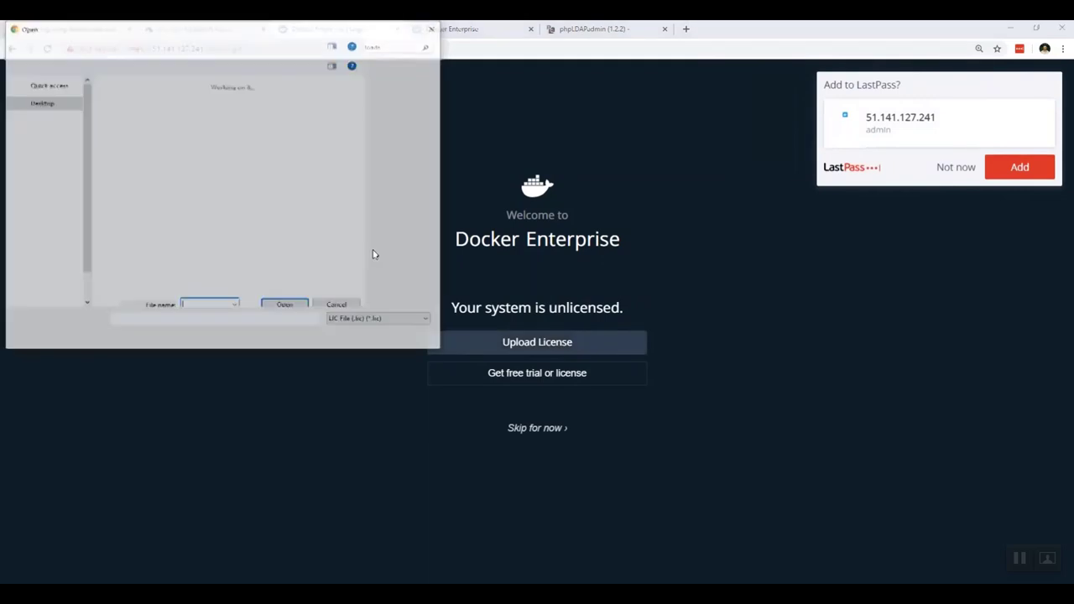
double_click(176, 235)
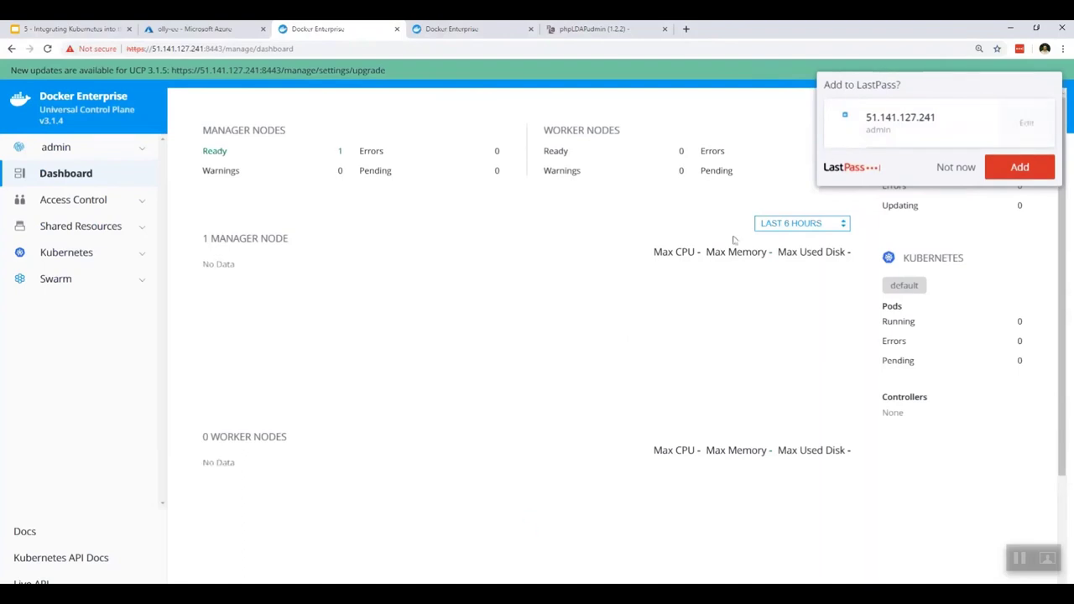
key(ctrl+plus)
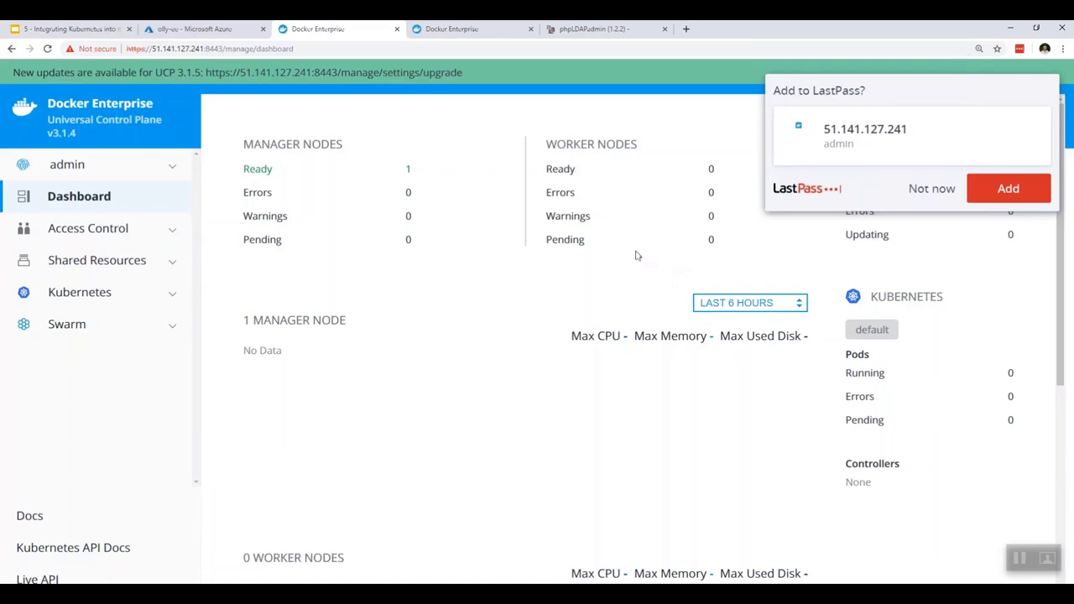
Step: Open the Nodes list under Shared Resources and widen its NAME column
click(149, 263)
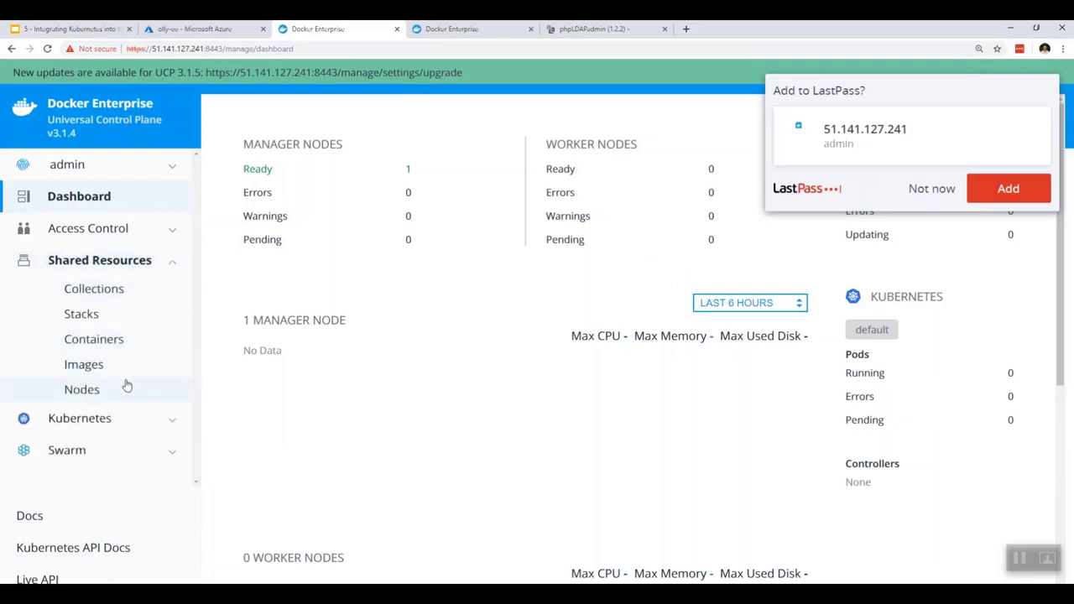
click(126, 386)
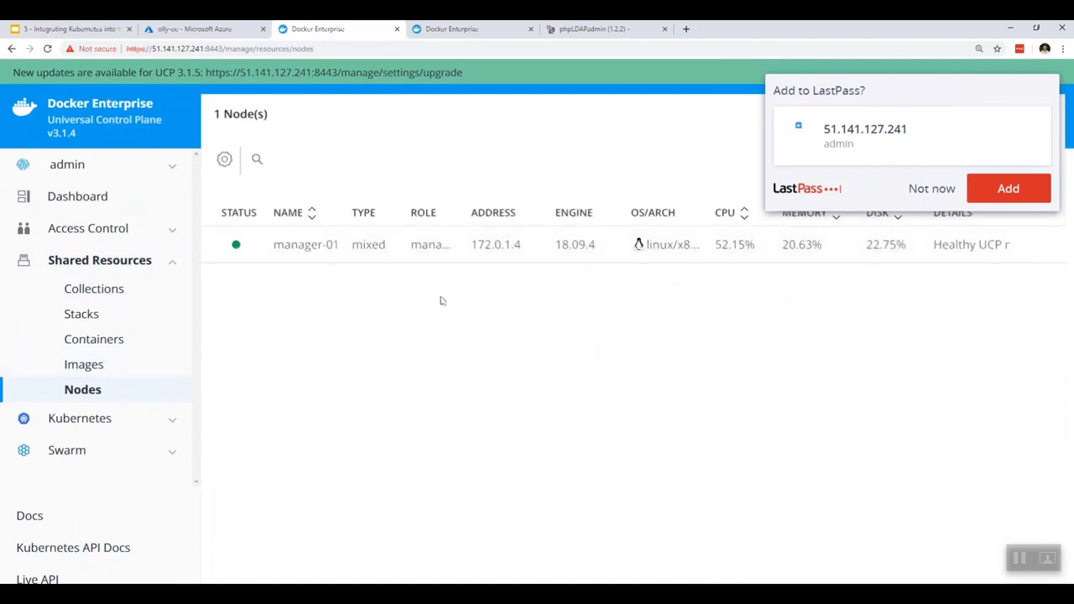
drag(334, 213, 362, 220)
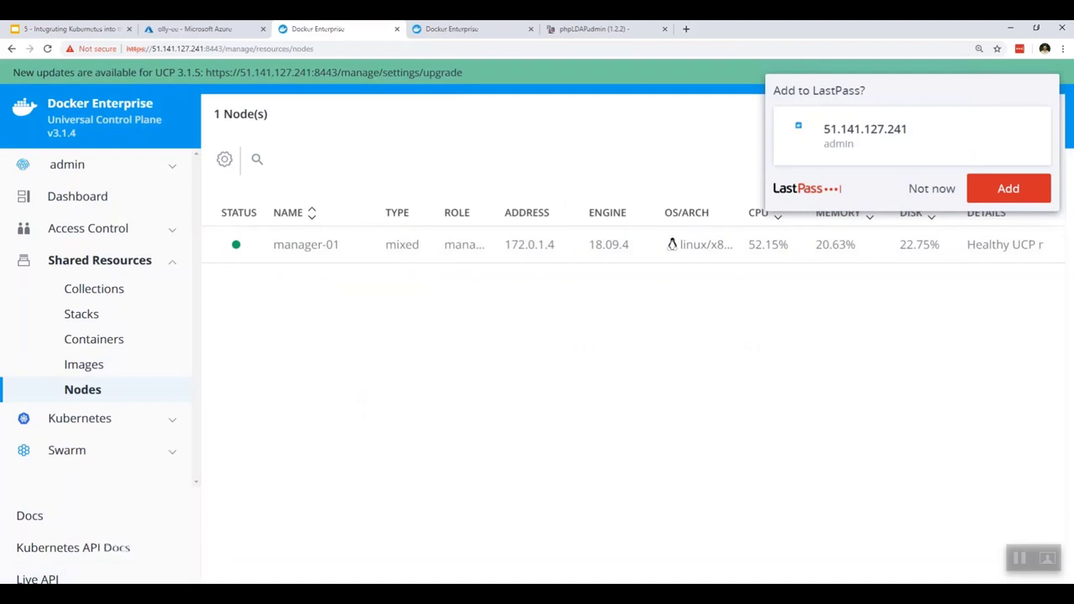
mouse_move(155, 594)
click(155, 558)
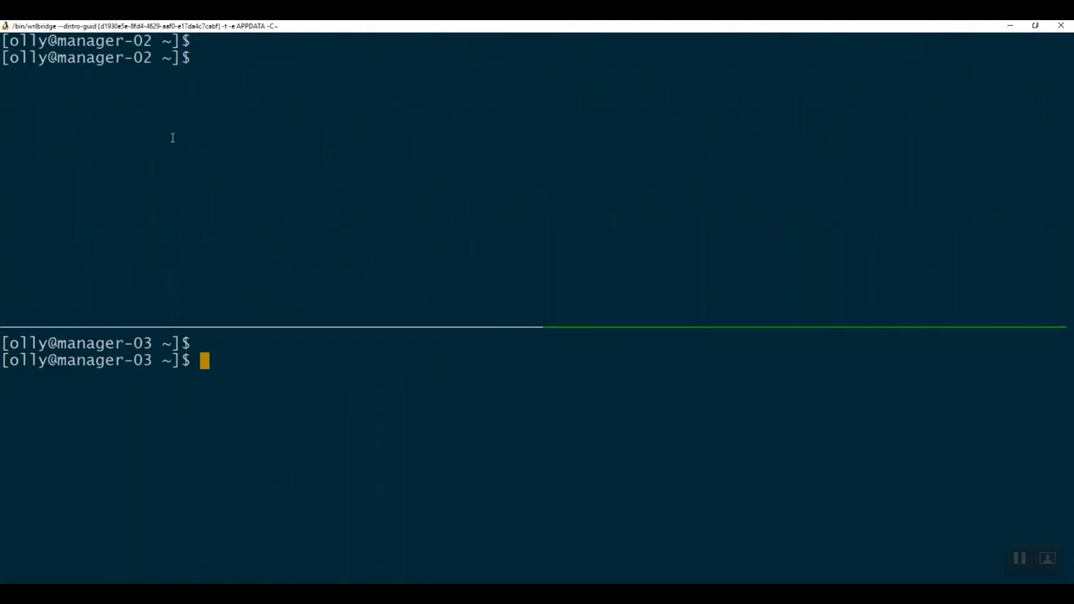
Step: Run docker version in the manager-03 and manager-02 tmux panes
key(Return)
text(docker version)
key(Return)
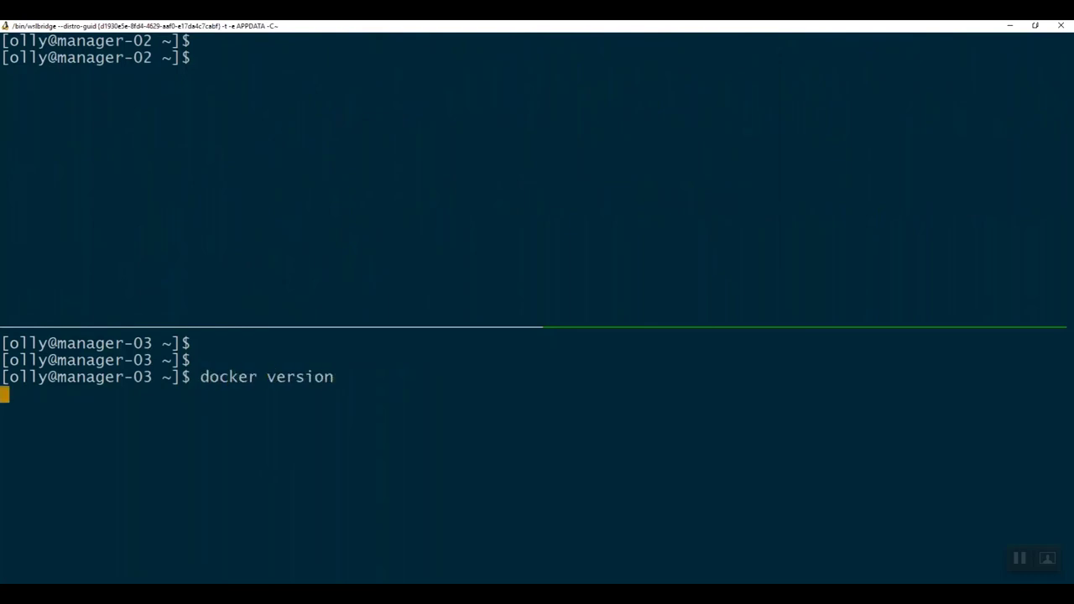
key(ctrl+b)
key(Up)
text(docker version)
key(Return)
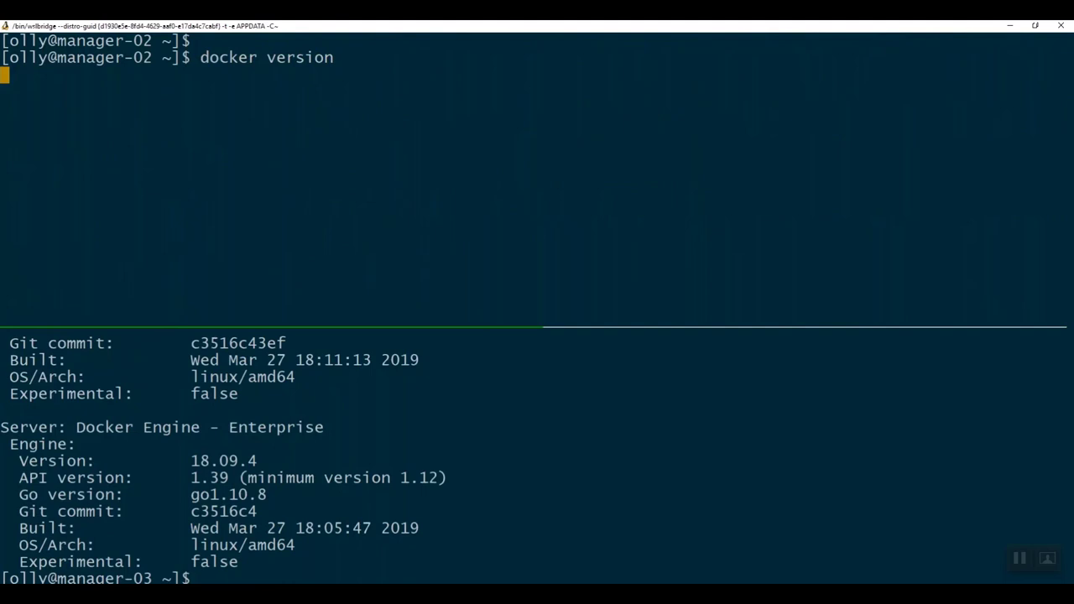
Step: Clear the manager-02 and manager-03 panes and return to the browser
text(clear)
key(Return)
key(ctrl+b)
key(Down)
text(clear)
key(Return)
key(Return)
key(alt+Tab)
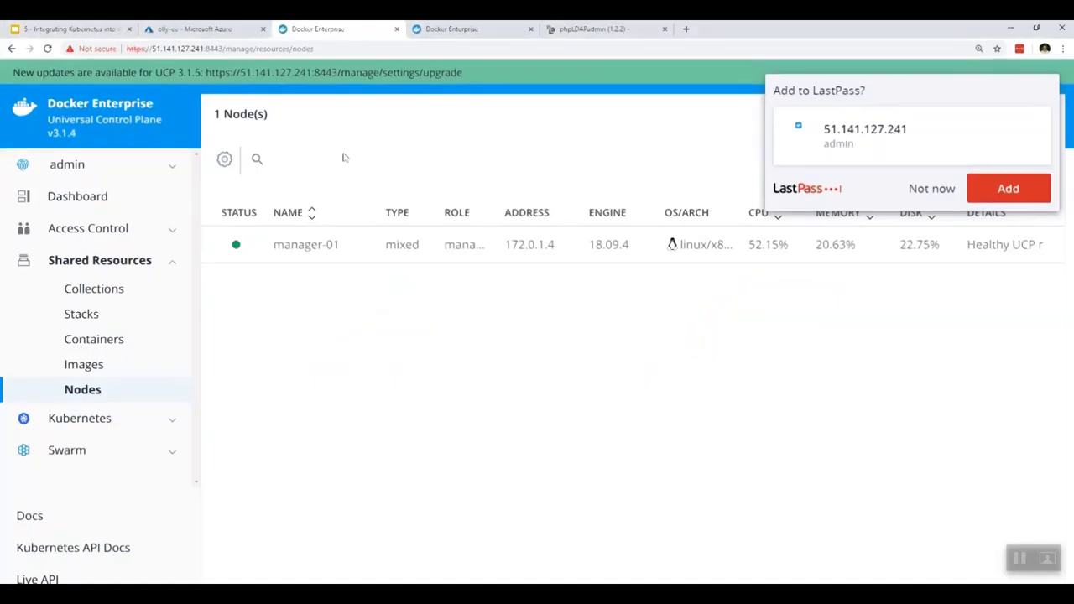
Step: Dismiss the LastPass prompt and copy the MANAGER role swarm join command from Add Node
click(1033, 154)
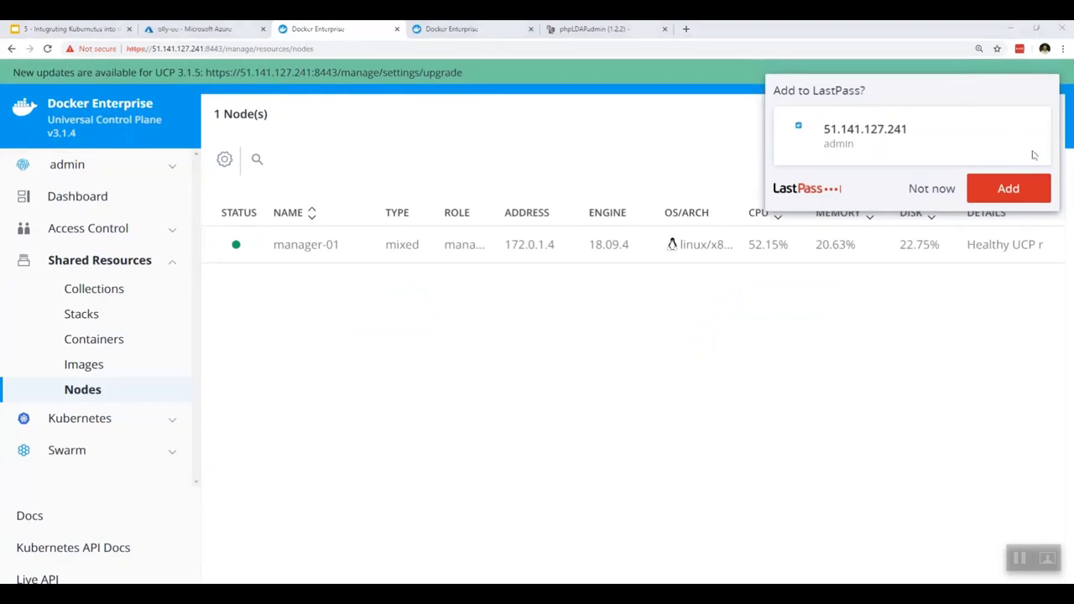
click(938, 188)
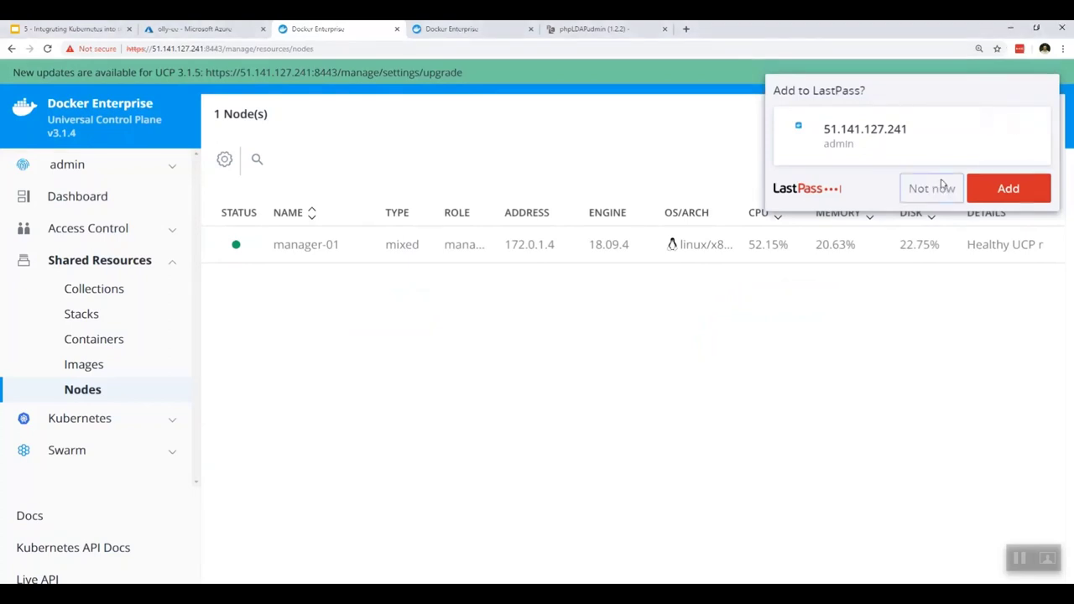
click(986, 161)
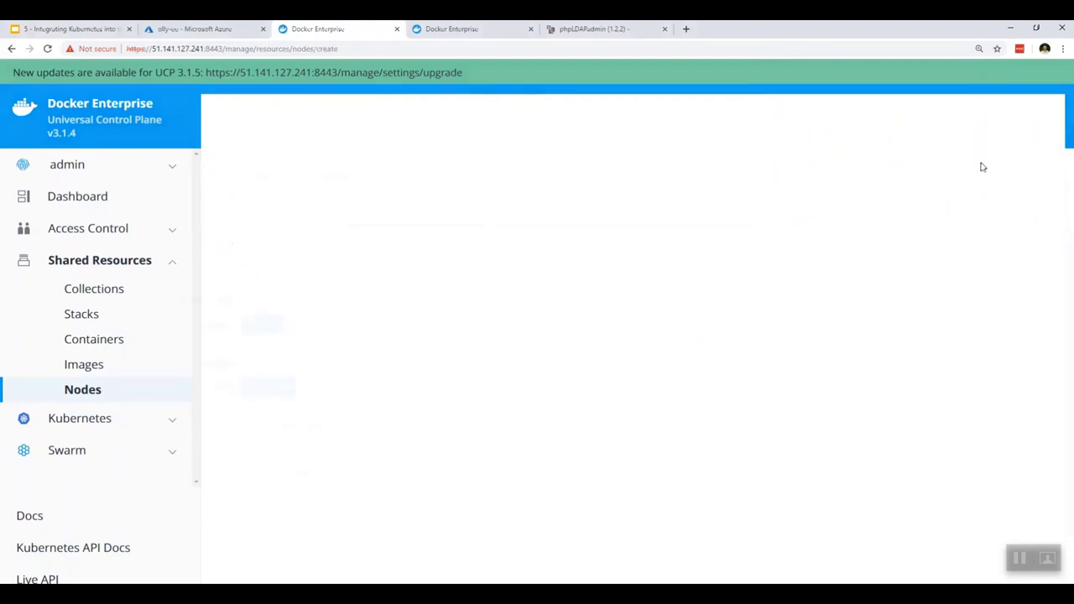
scroll(839, 210, down, 2)
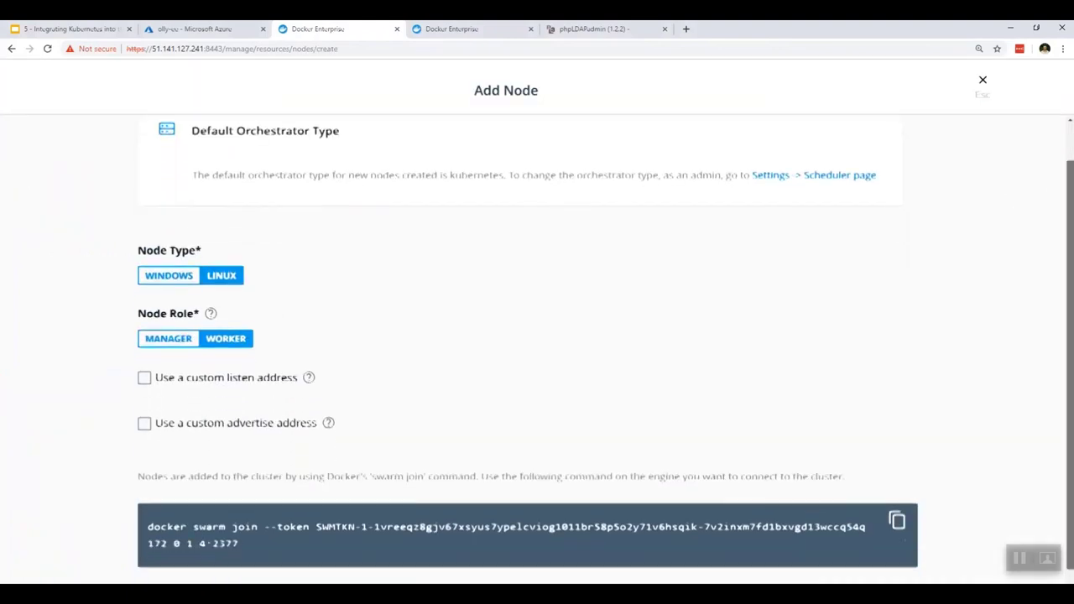
click(180, 322)
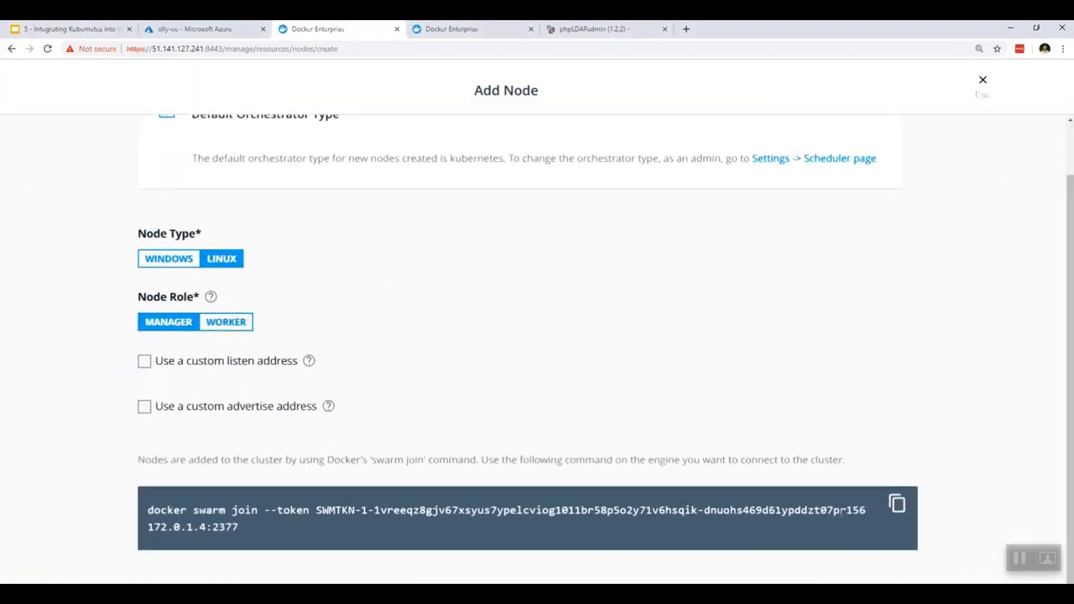
click(899, 508)
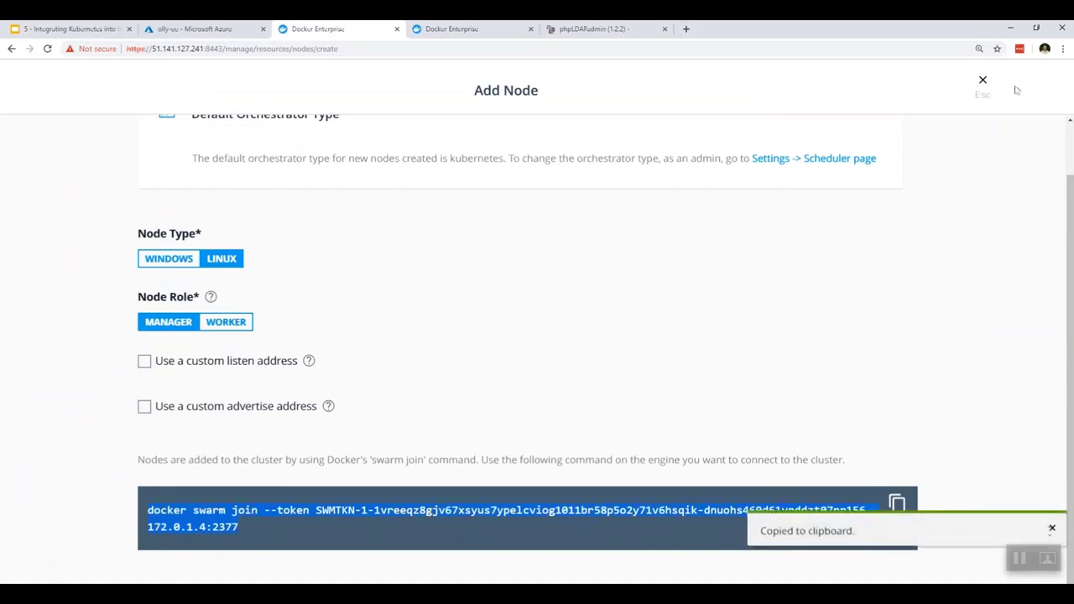
click(982, 82)
key(alt+Tab)
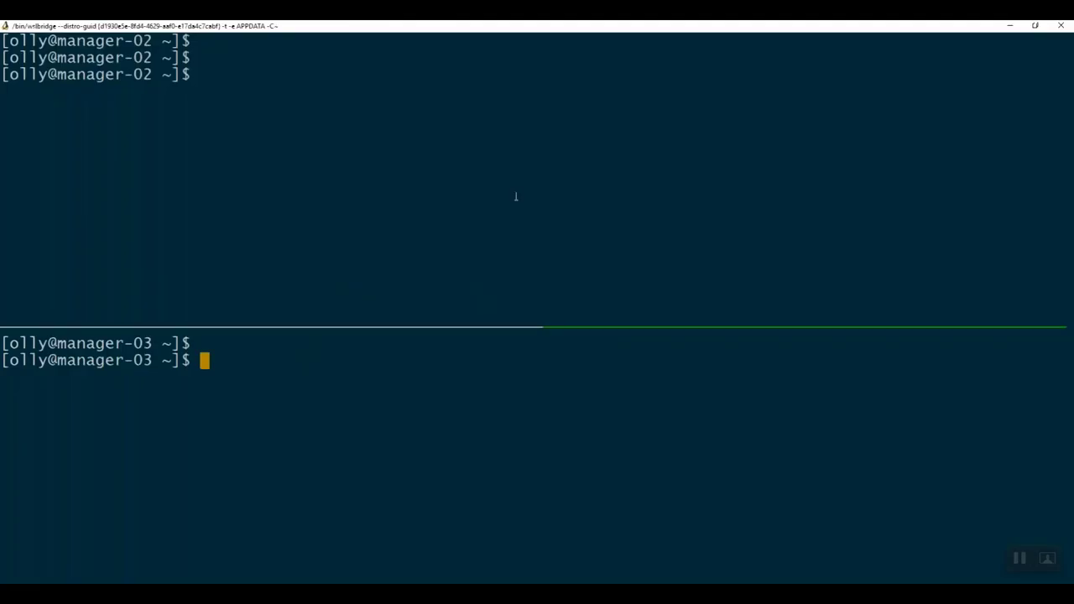
Step: Paste and run the manager join command on manager-03 and manager-02
key(shift+Insert)
key(Return)
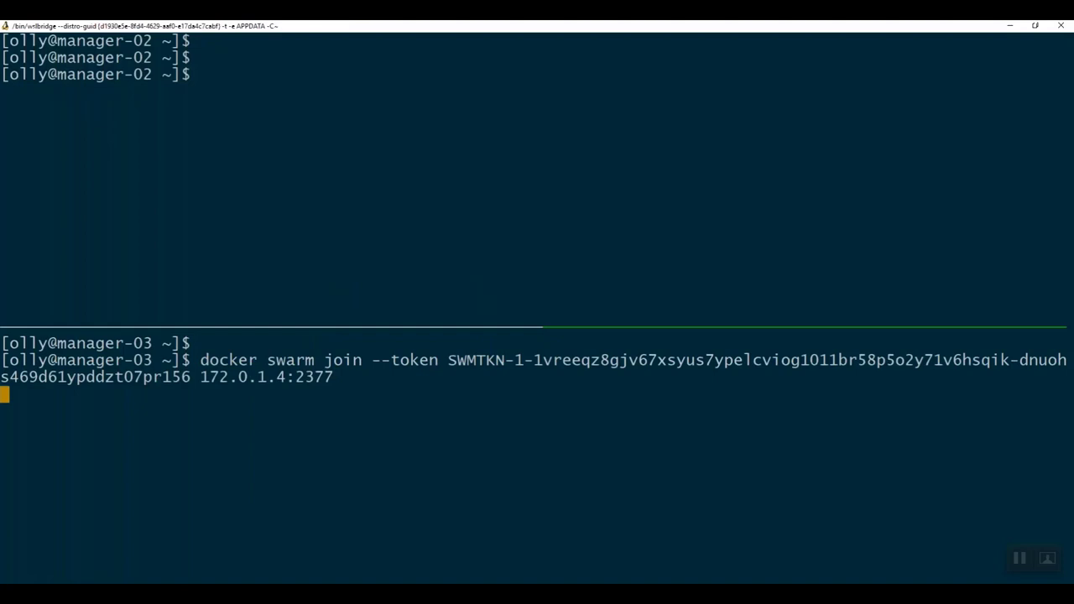
key(ctrl+b)
key(Up)
key(shift+Insert)
key(Return)
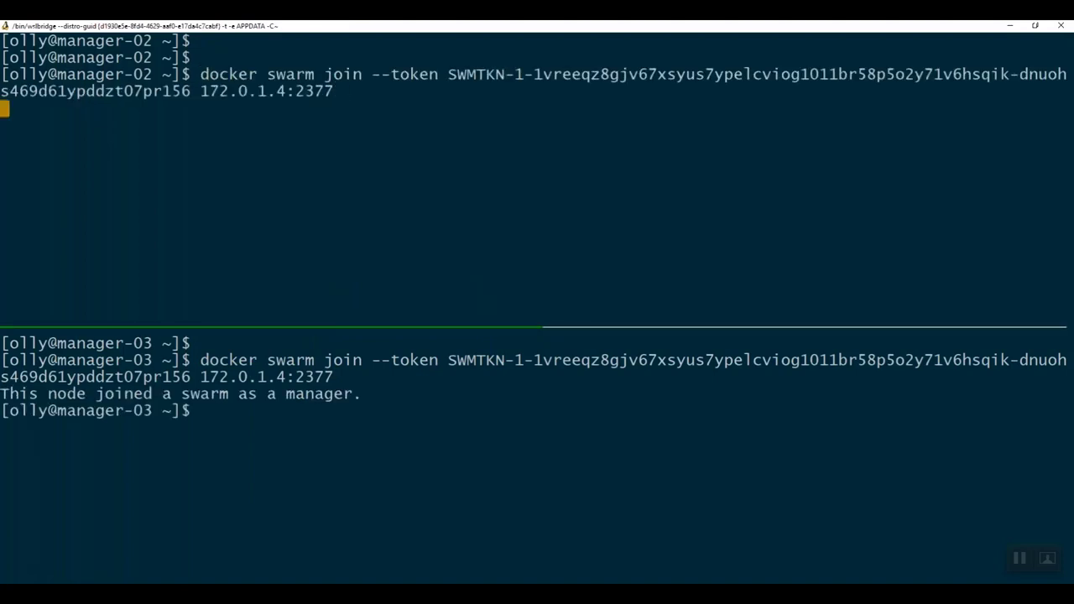
key(alt+Tab)
key(alt+Tab)
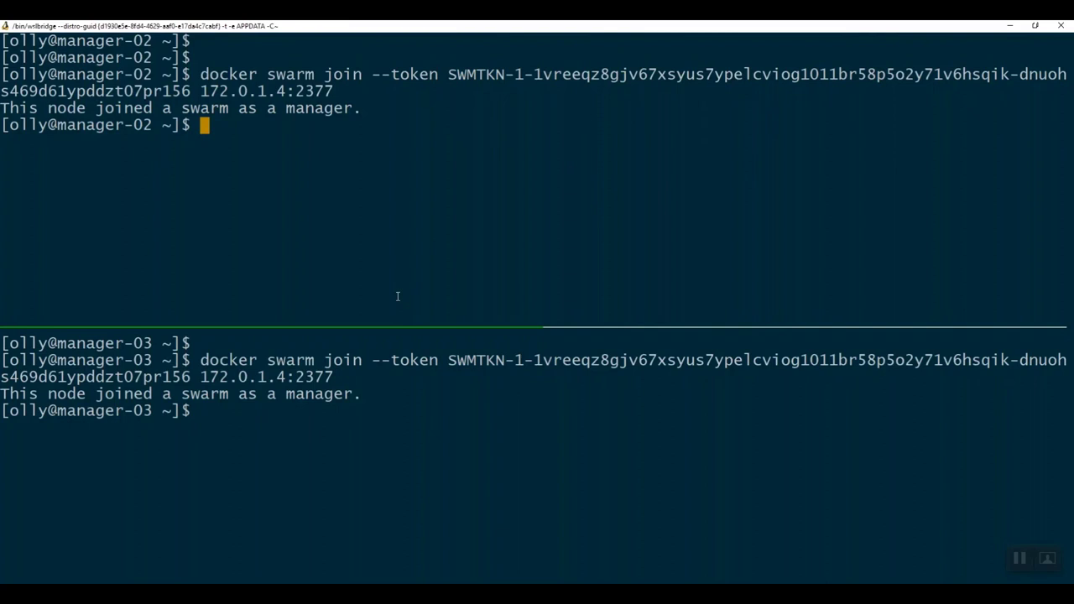
key(alt+Tab)
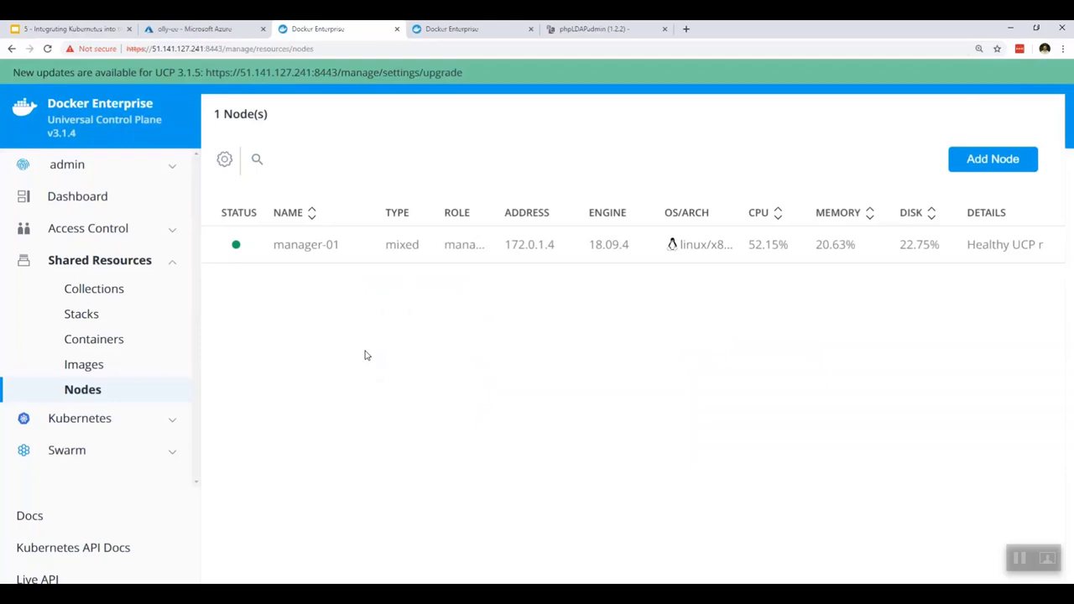
Step: Refresh the Nodes list, sort it by NAME, and narrow the NAME column
click(47, 49)
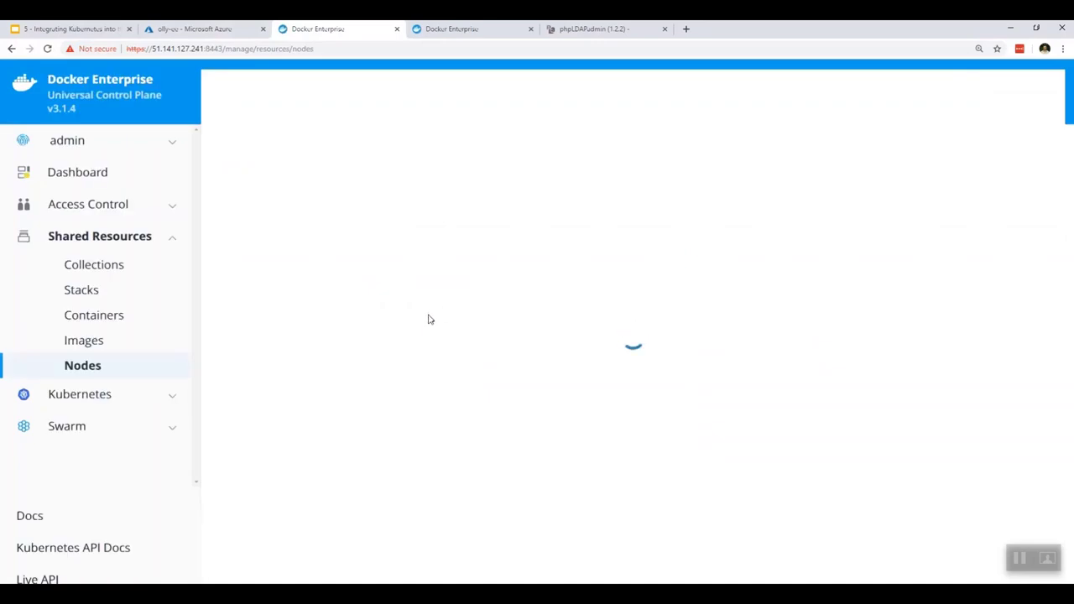
click(298, 238)
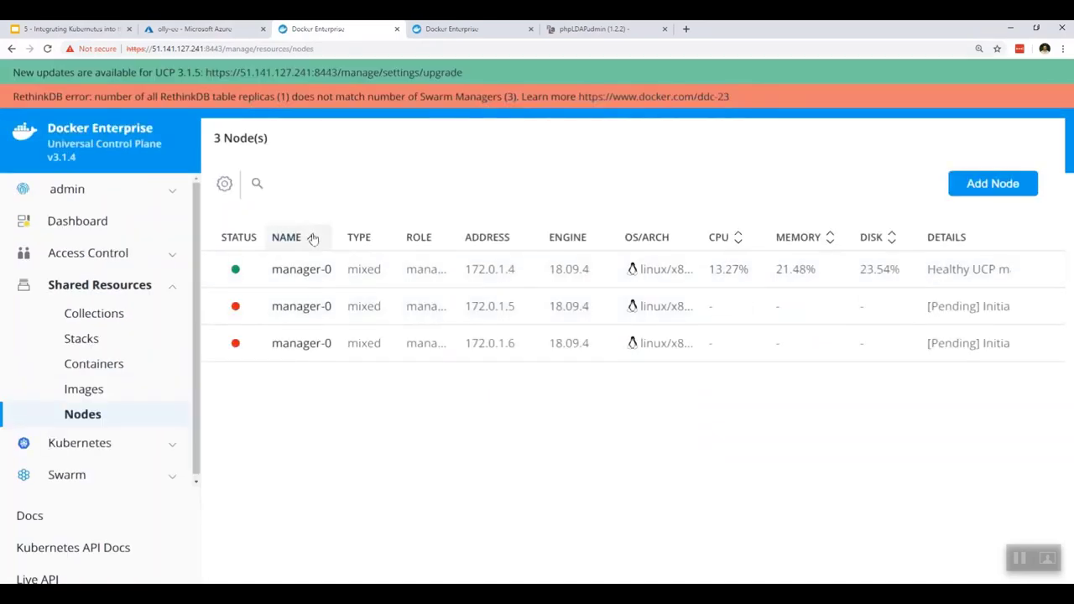
drag(438, 243, 414, 244)
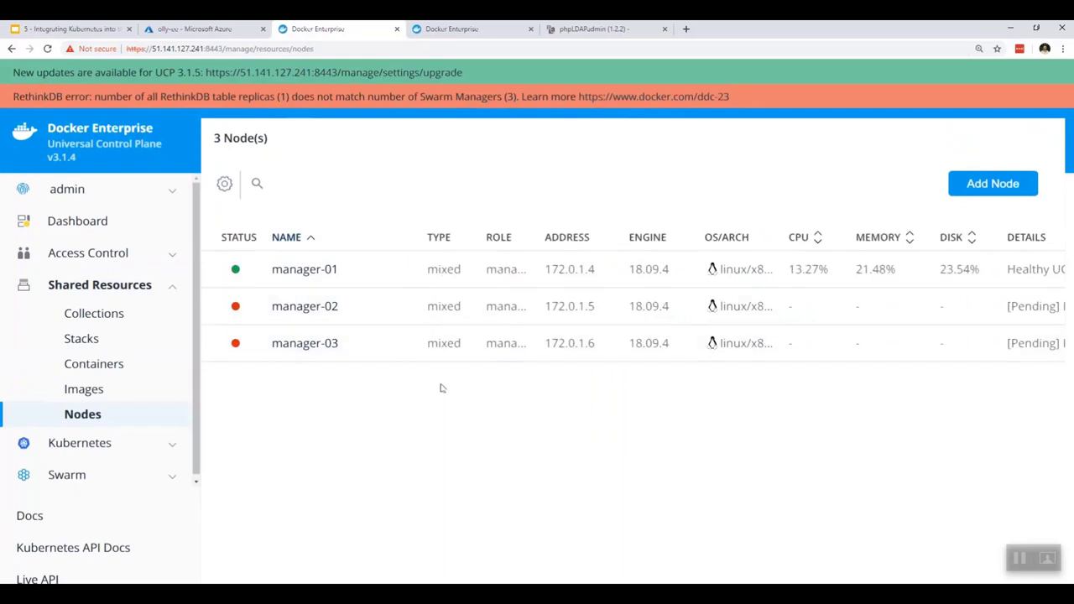
drag(417, 238, 386, 240)
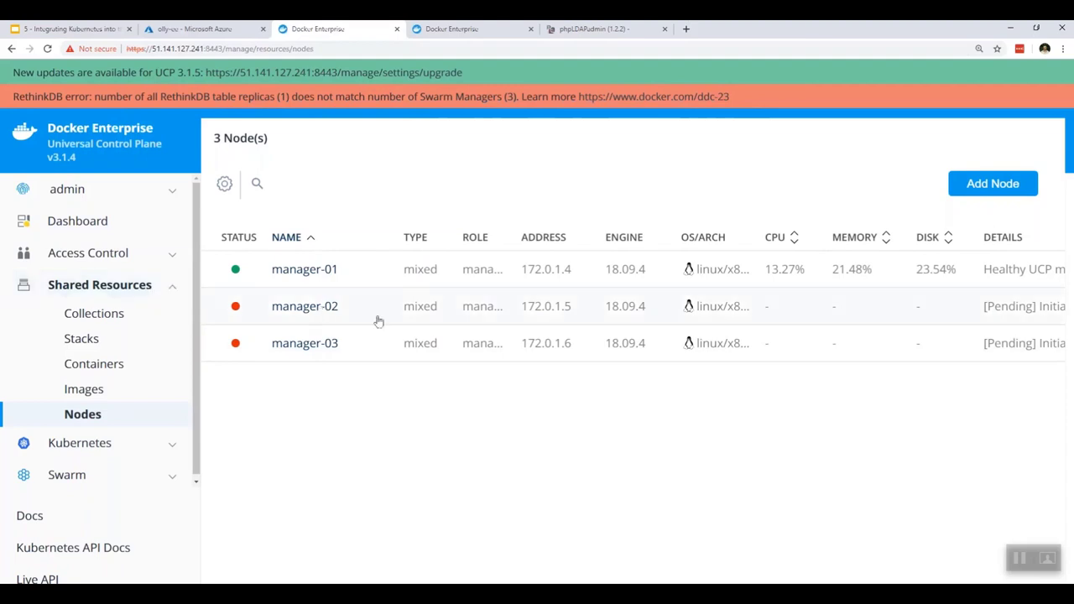
Step: Copy the worker swarm join command from Add Node and close that page
click(974, 186)
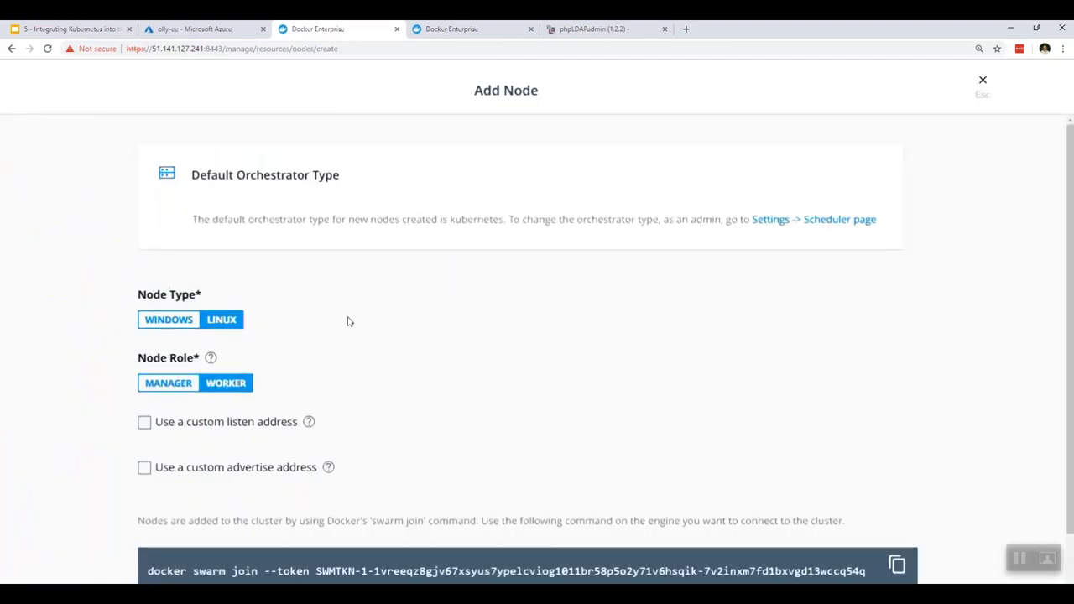
scroll(355, 319, down, 1)
click(897, 487)
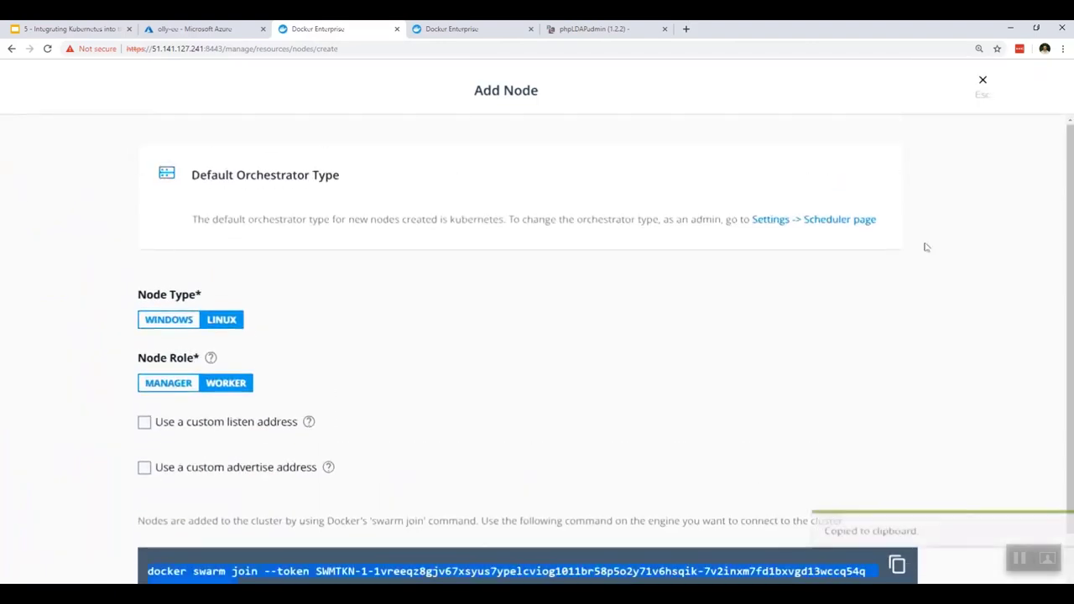
click(983, 81)
key(alt+Tab)
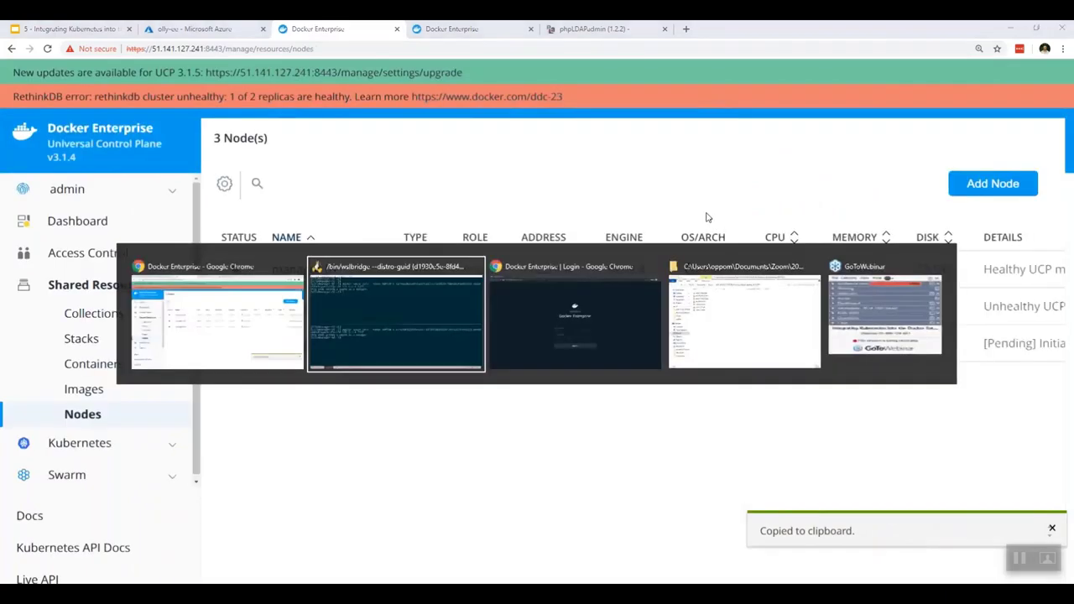
key(ctrl+b)
Step: Bring up the worker tmux window and clear stray input in the worker-02 and worker-01 panes
key(n)
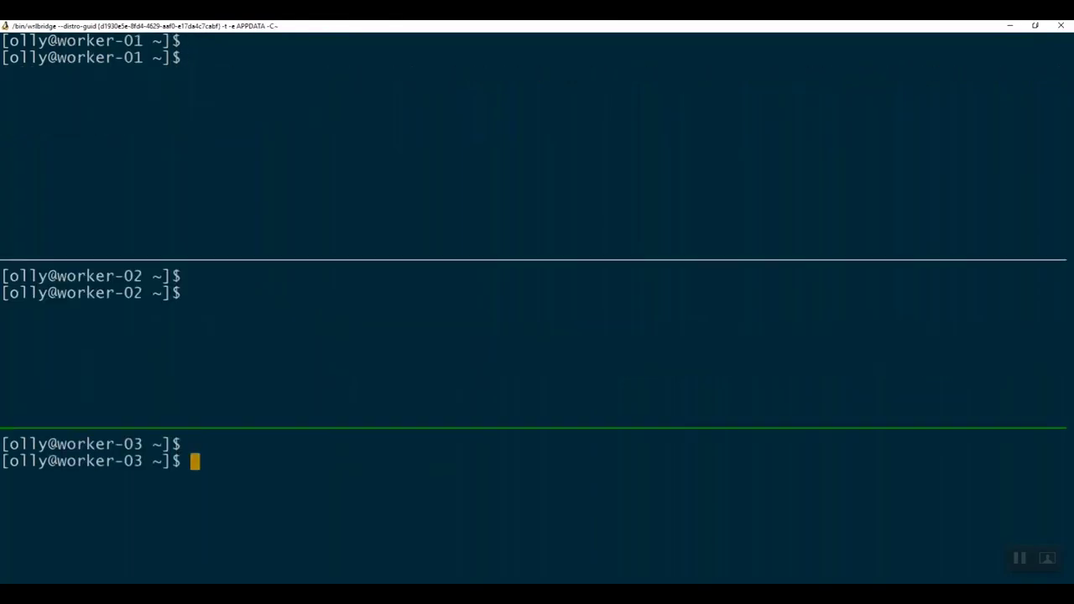
key(ctrl+b)
key(Up)
text(clear)
key(BackSpace)
key(BackSpace)
key(BackSpace)
key(BackSpace)
key(BackSpace)
key(ctrl+b)
key(Up)
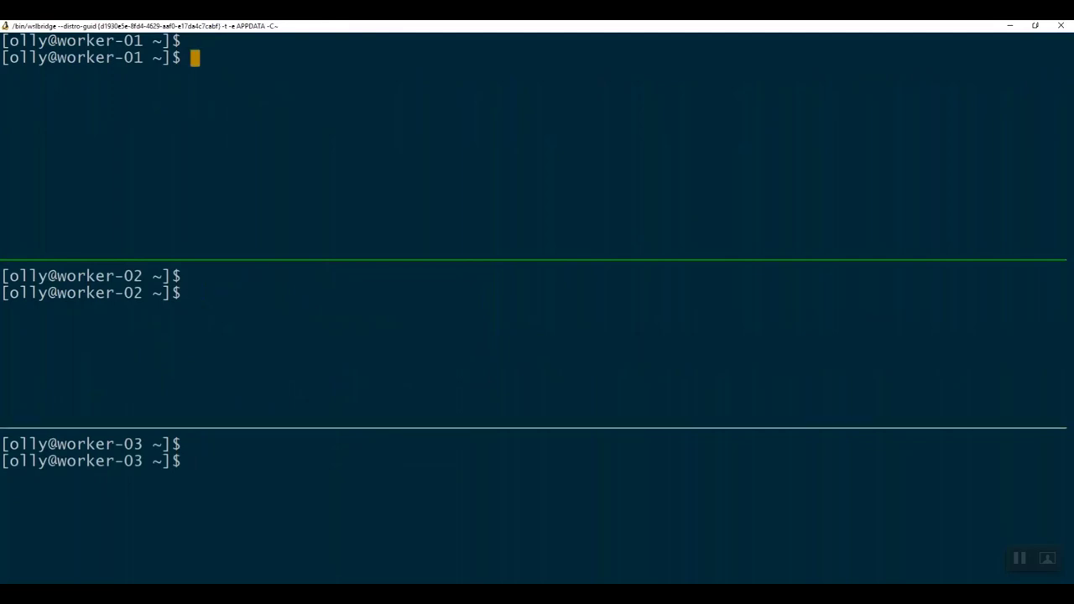
key(Return)
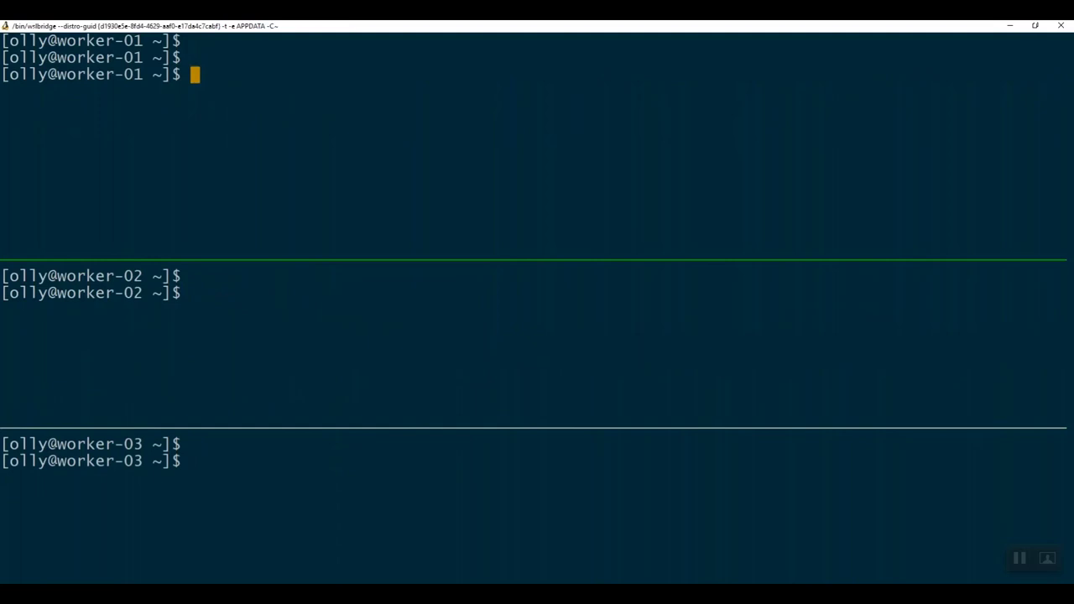
Step: Paste and run the worker join command on worker-01, worker-02 and worker-03
key(shift+Insert)
key(Return)
key(ctrl+b)
key(Down)
key(shift+Insert)
key(Return)
key(ctrl+b)
key(Down)
key(shift+Insert)
key(Return)
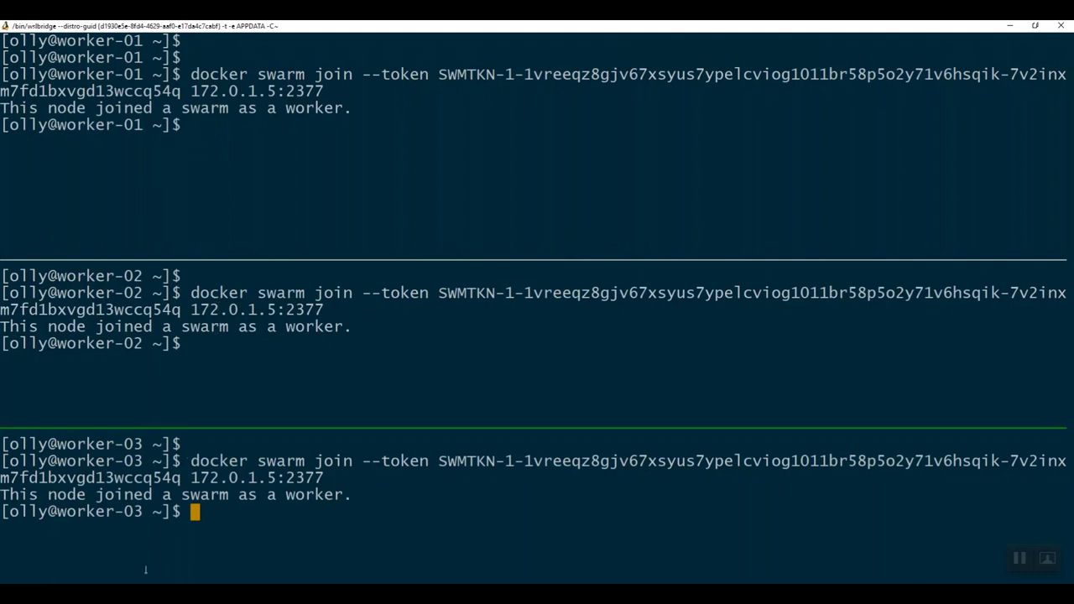
click(63, 562)
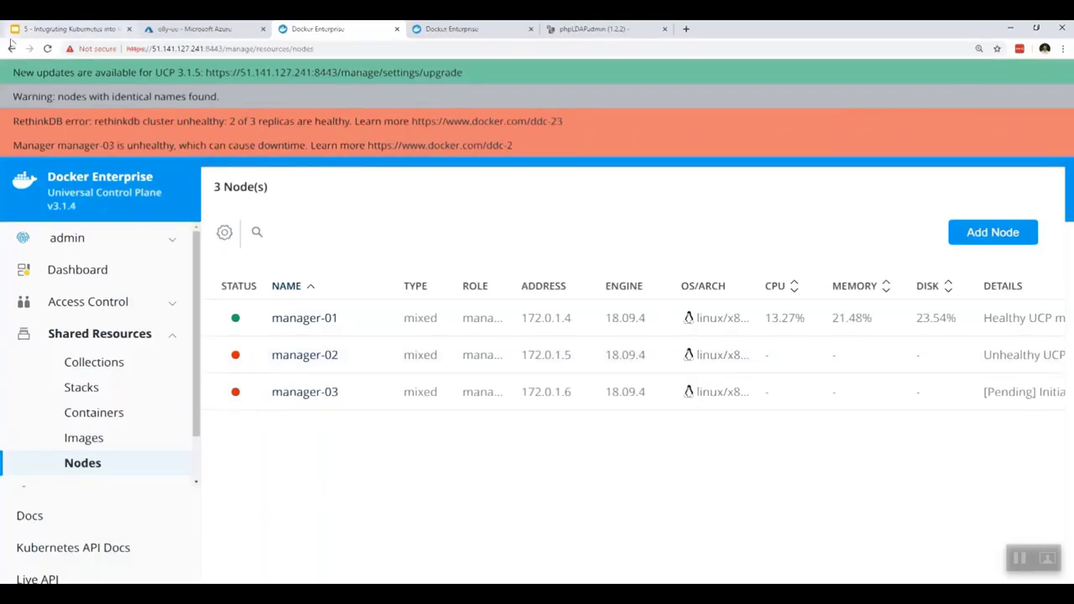
Step: Refresh and sort the six-node list by NAME, then present the Kubernetes Lifecycle slides
click(46, 50)
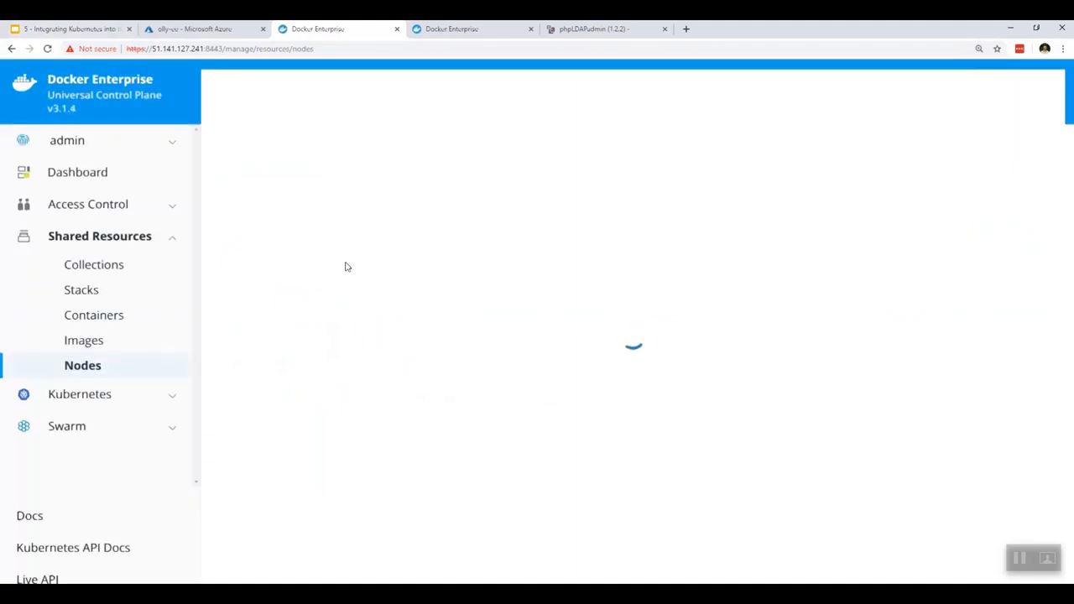
click(315, 186)
drag(339, 188, 424, 205)
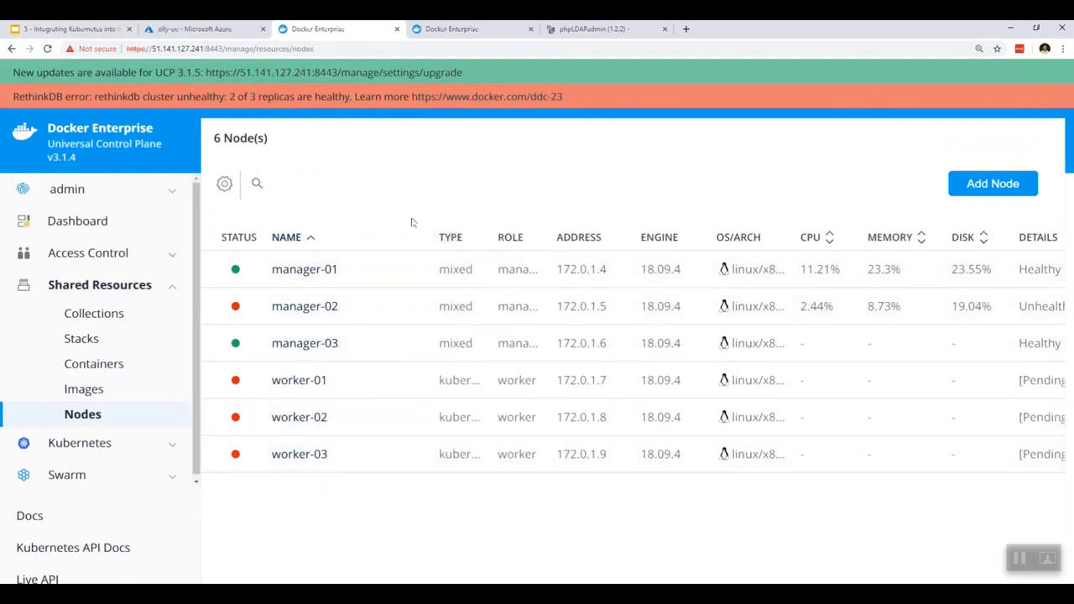
click(92, 29)
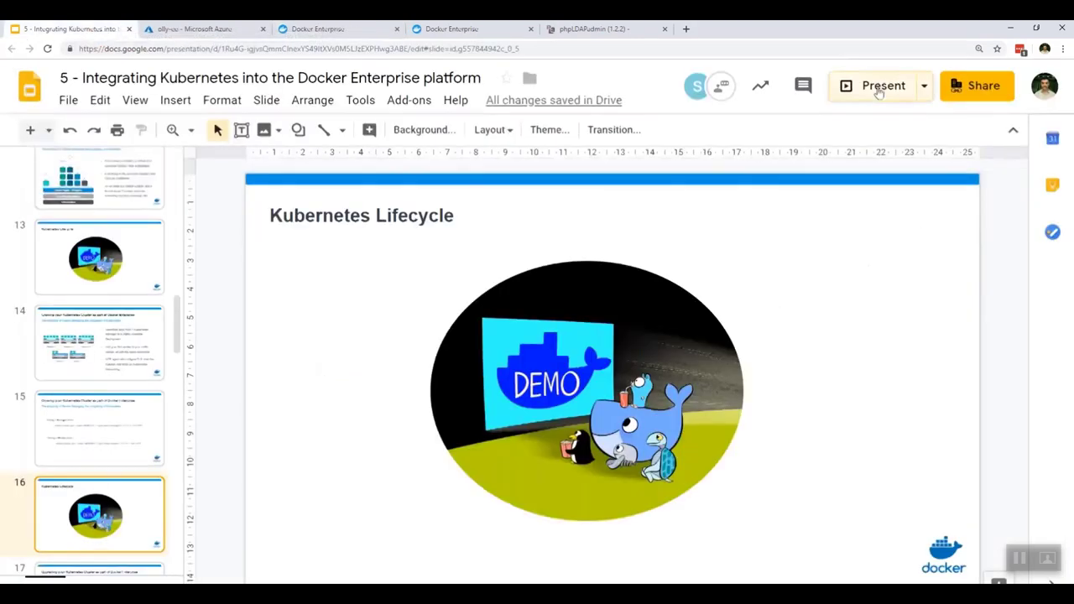
click(881, 90)
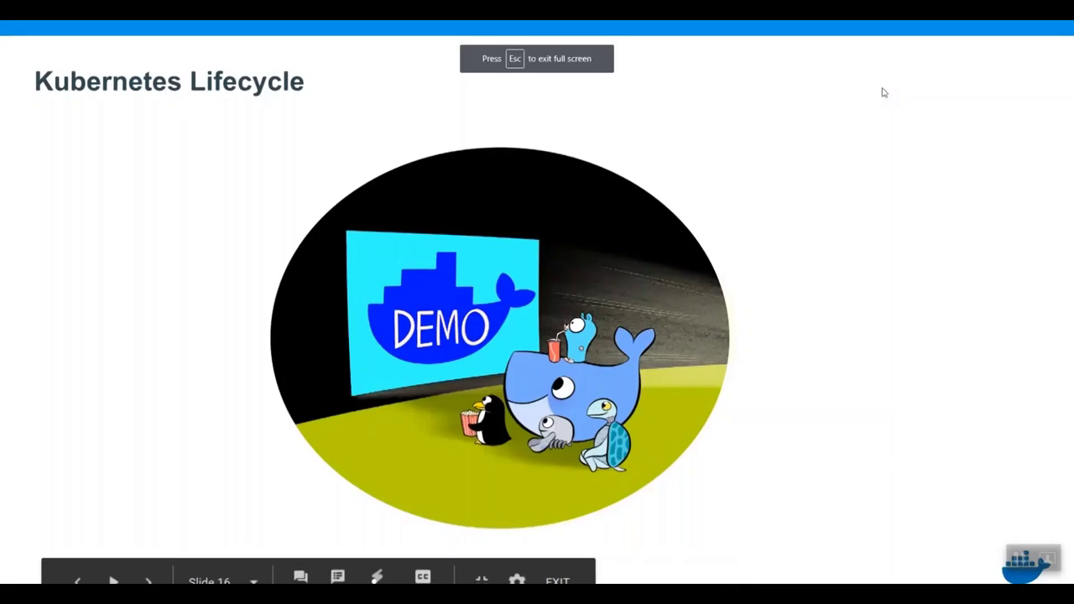
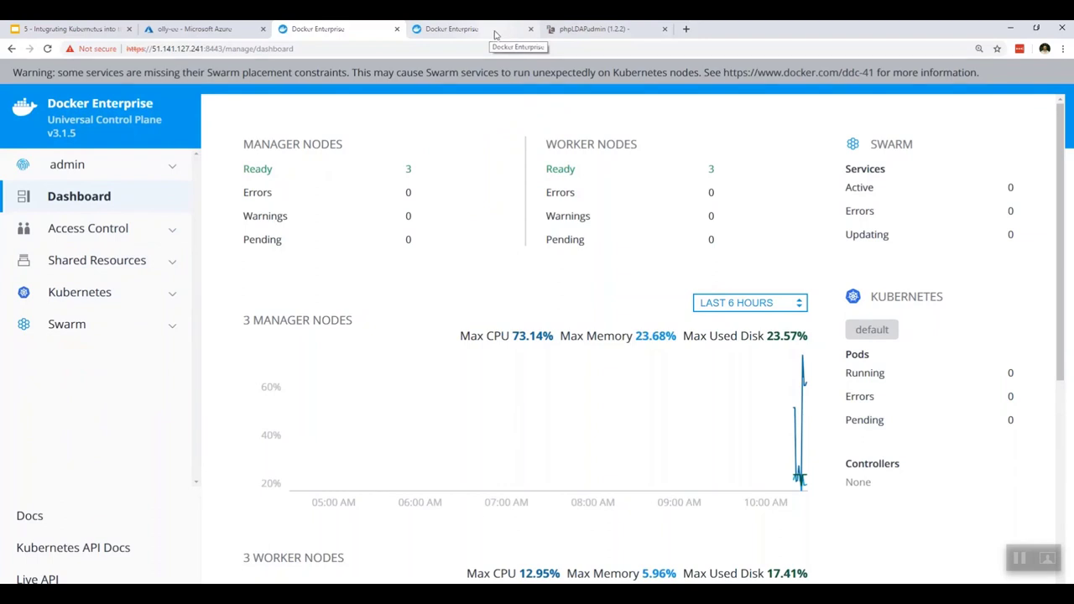
Step: Switch to the other cluster's dashboard and close the Azure and old UCP tabs
click(496, 34)
click(397, 30)
click(263, 30)
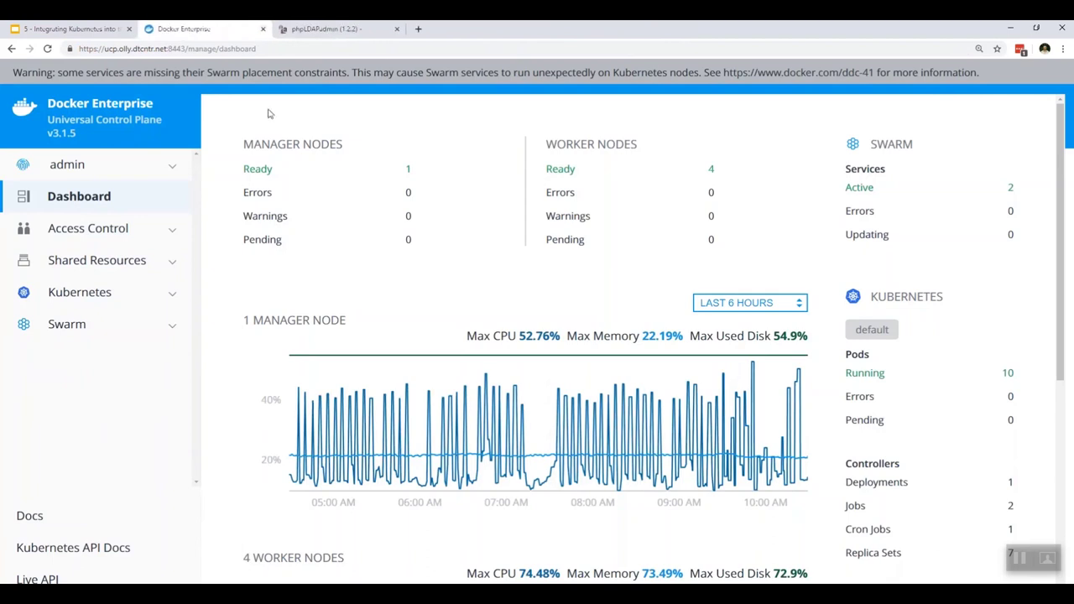
Step: Log in to the LDAP server in phpLDAPadmin
click(323, 29)
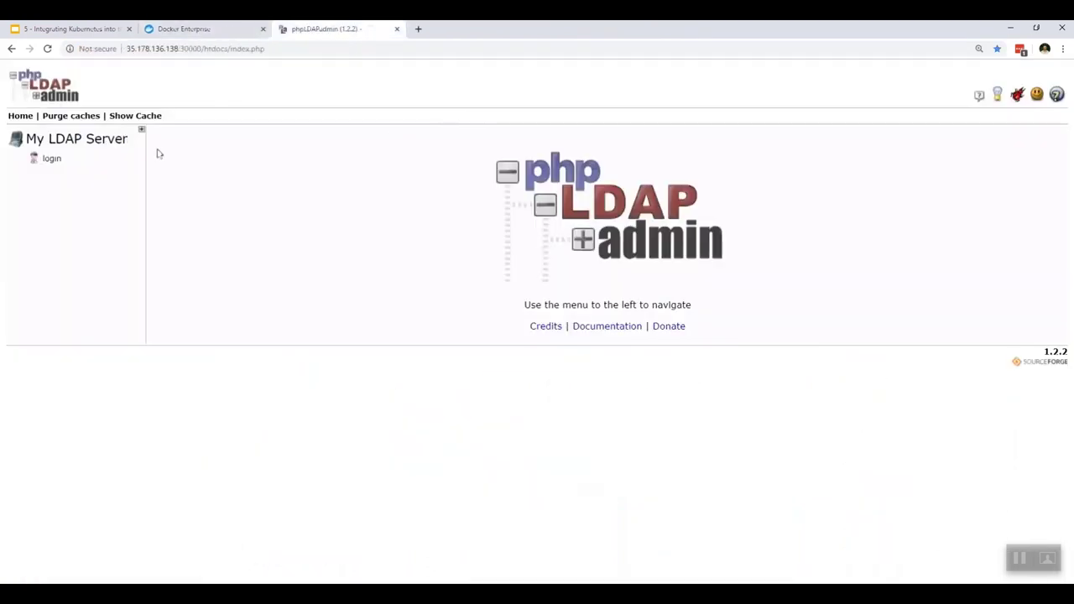
click(50, 159)
click(610, 309)
Step: Expand dc=ollyslab, ou=users and ou=groups to reveal the 4 groups and 5 users
click(48, 210)
click(60, 254)
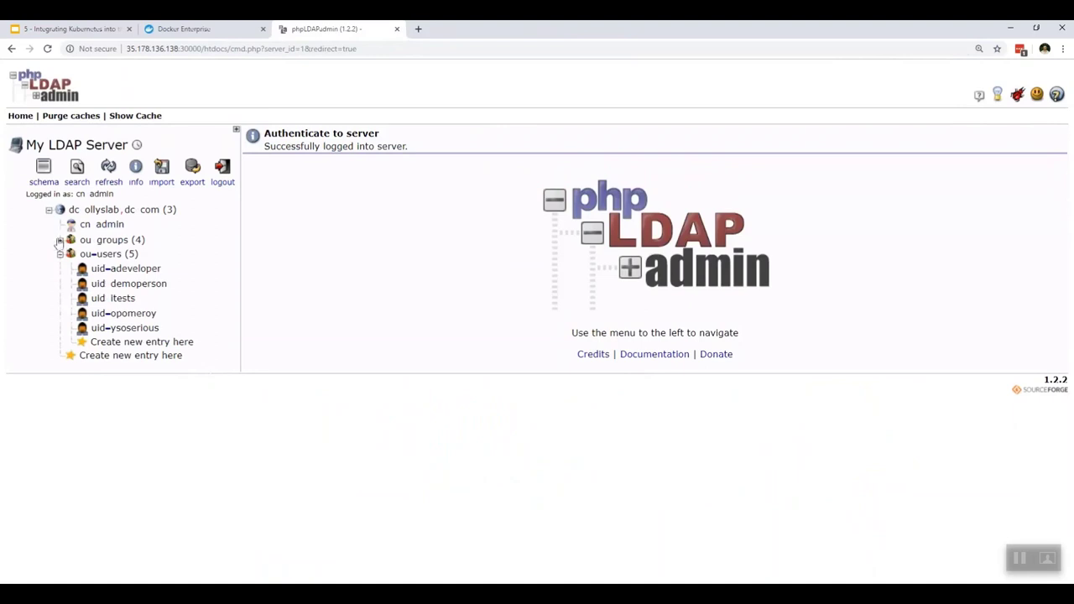
click(60, 240)
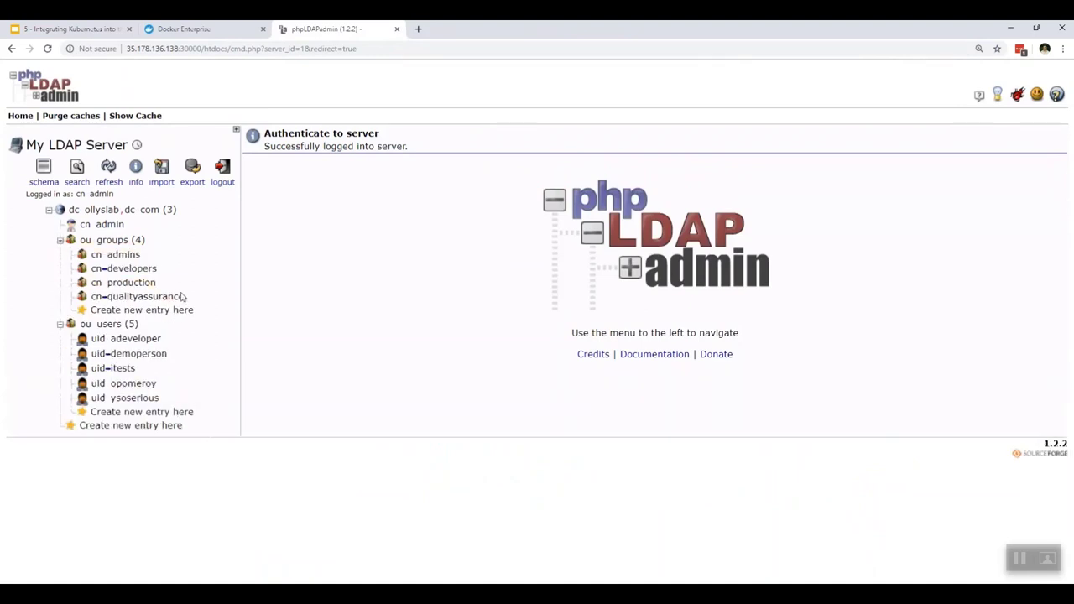
click(209, 31)
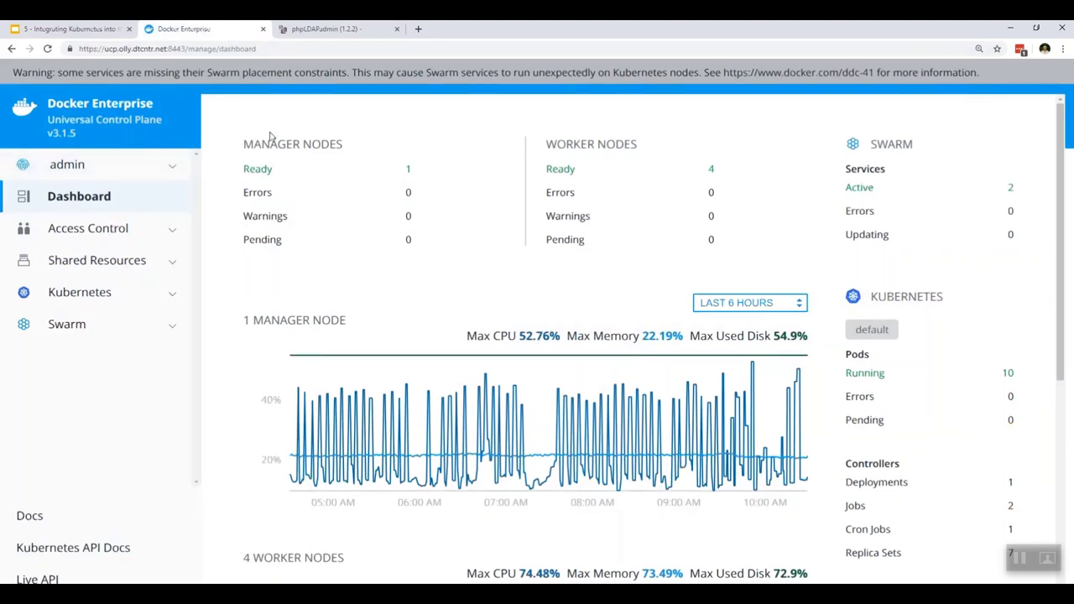
click(317, 31)
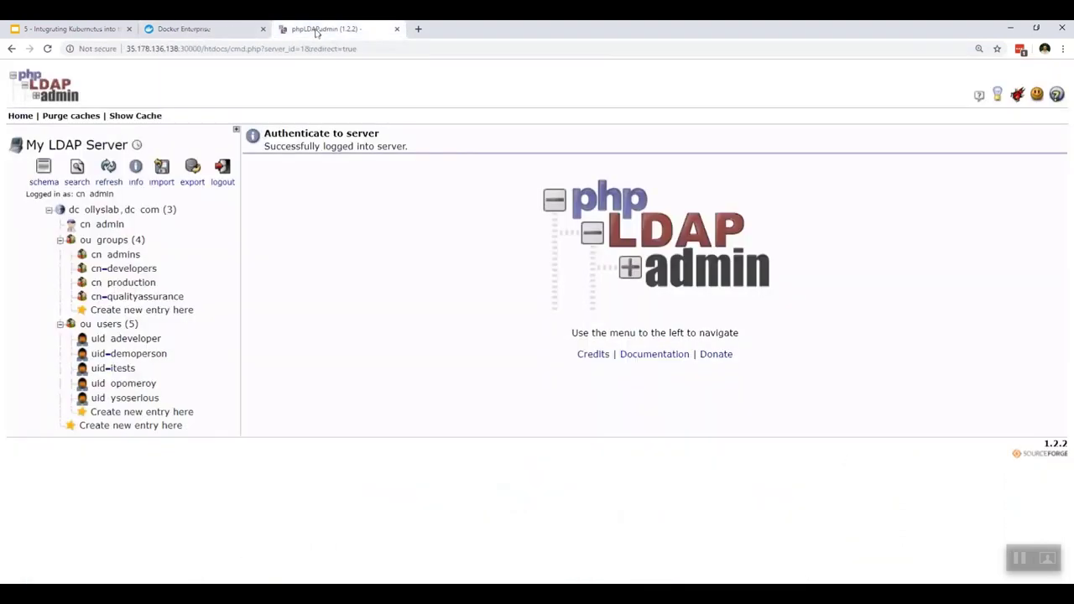
click(243, 28)
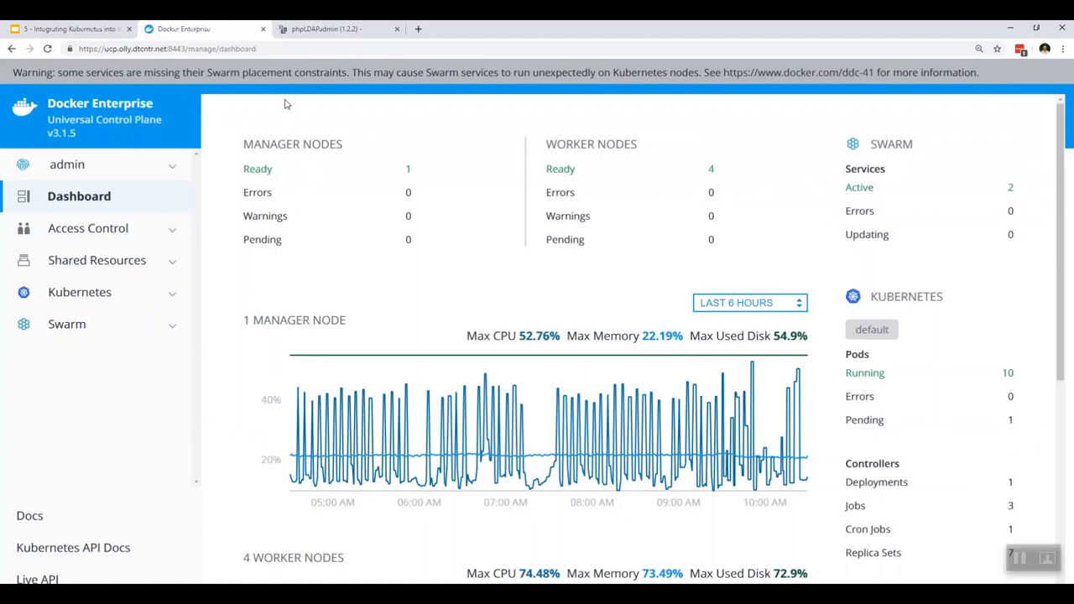
click(352, 28)
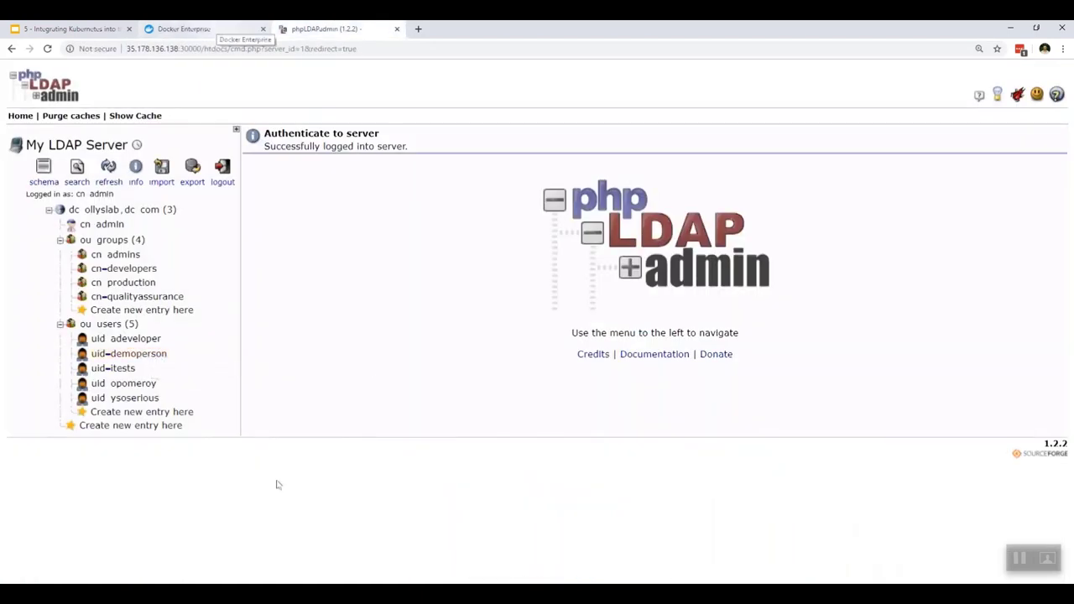
Step: Sign in to UCP as the LDAP demo user, re-entering the corrected password
mouse_move(220, 578)
click(178, 567)
click(436, 349)
text(demoperson)
key(Tab)
text(•••••••••)
key(Return)
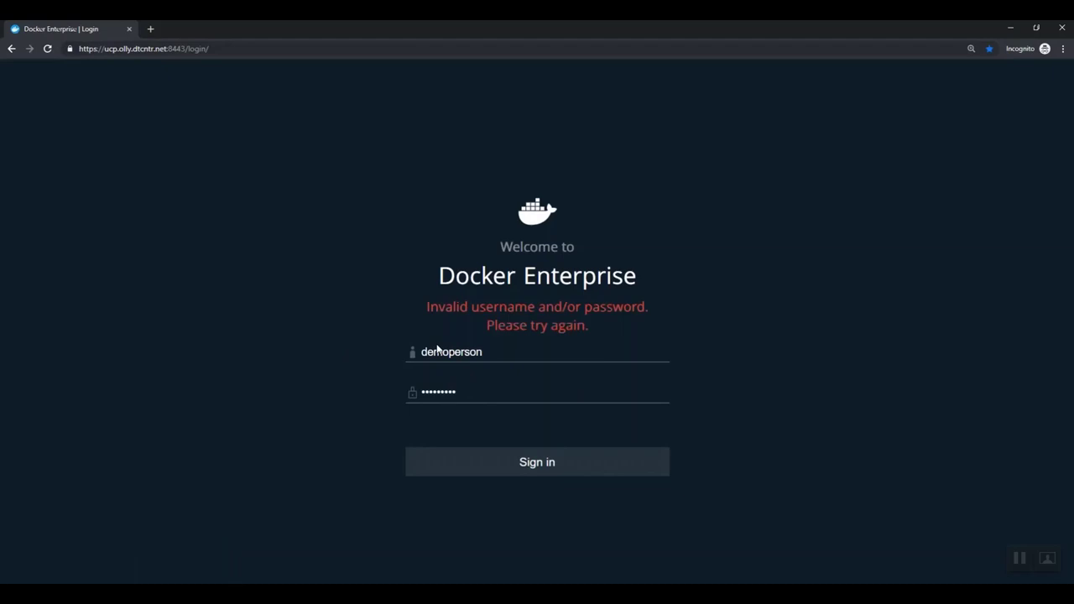
double_click(435, 393)
text(••••••••)
key(Return)
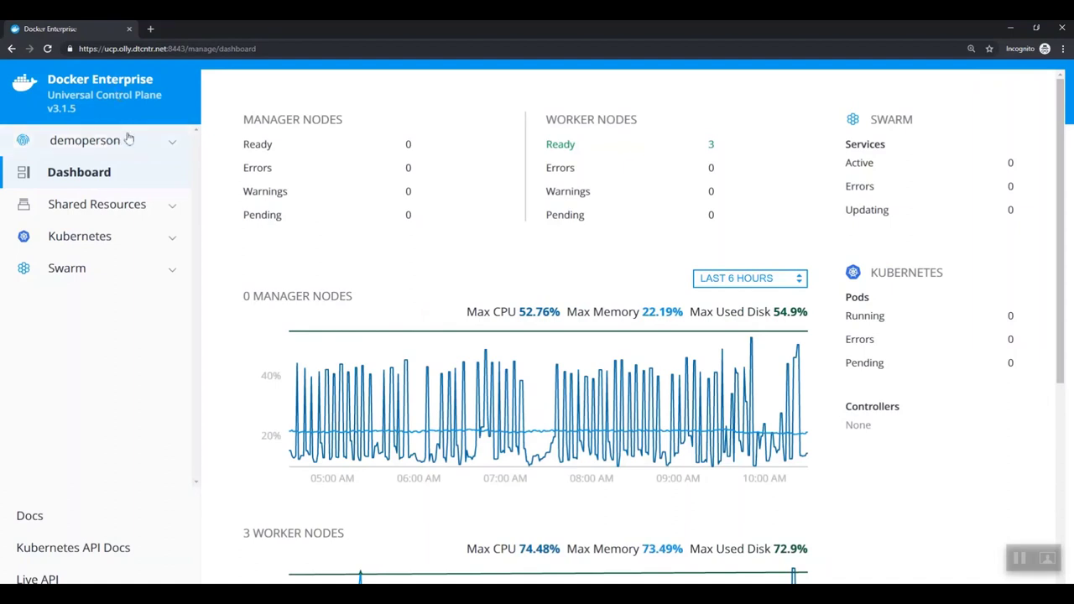
Step: Generate a new client bundle from the user's My Profile page
click(129, 140)
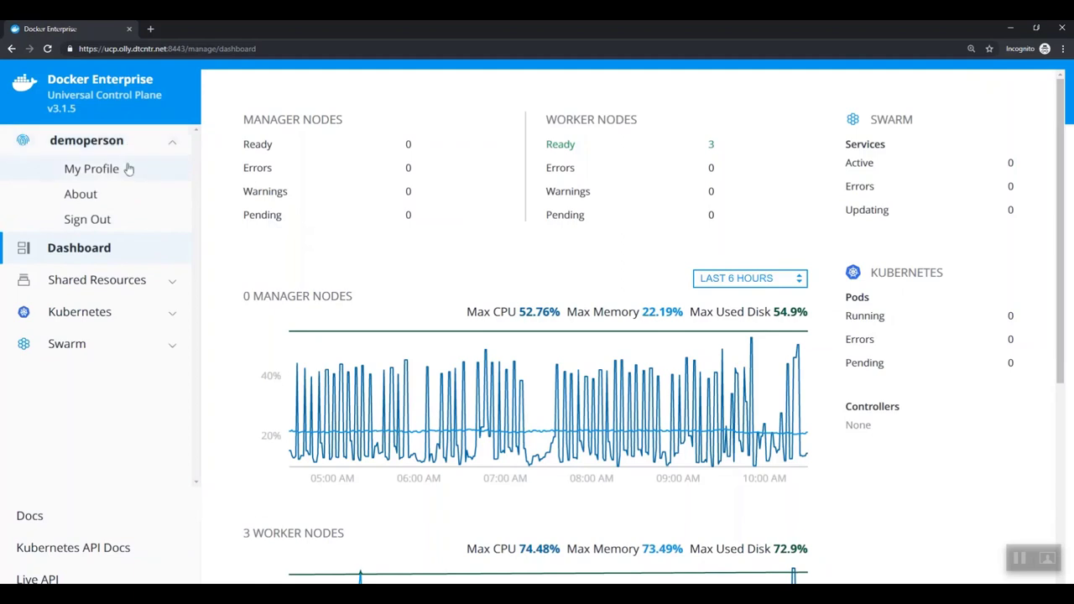
click(122, 170)
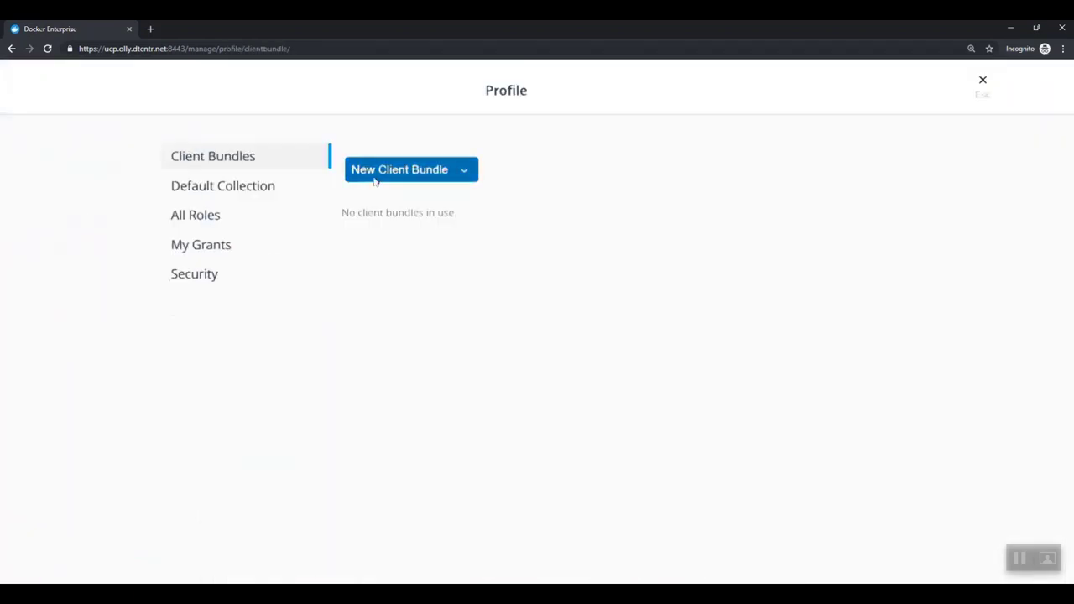
click(379, 176)
click(390, 199)
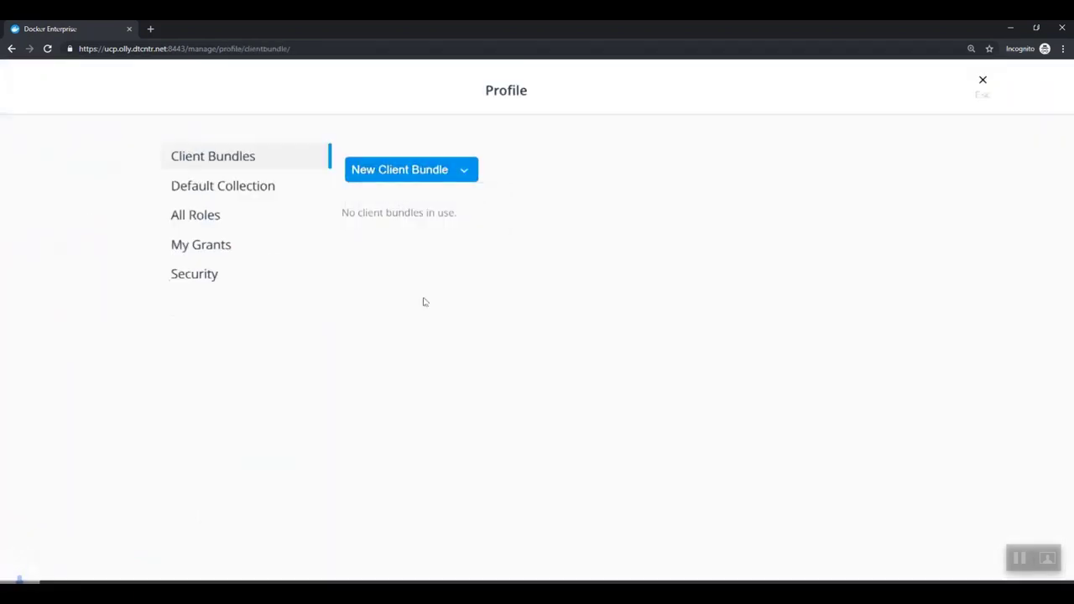
key(Escape)
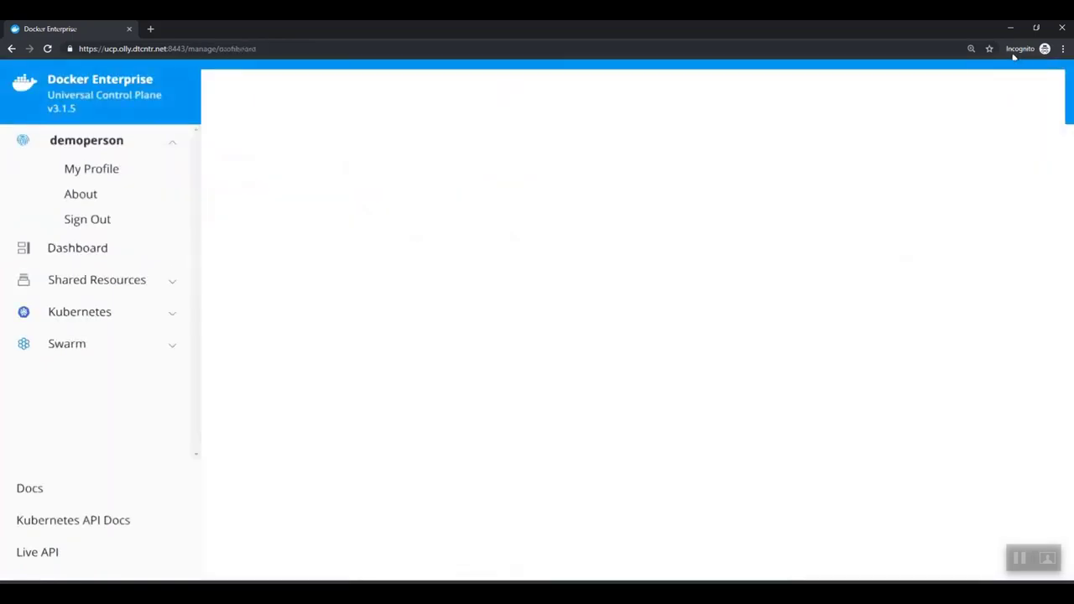
click(148, 143)
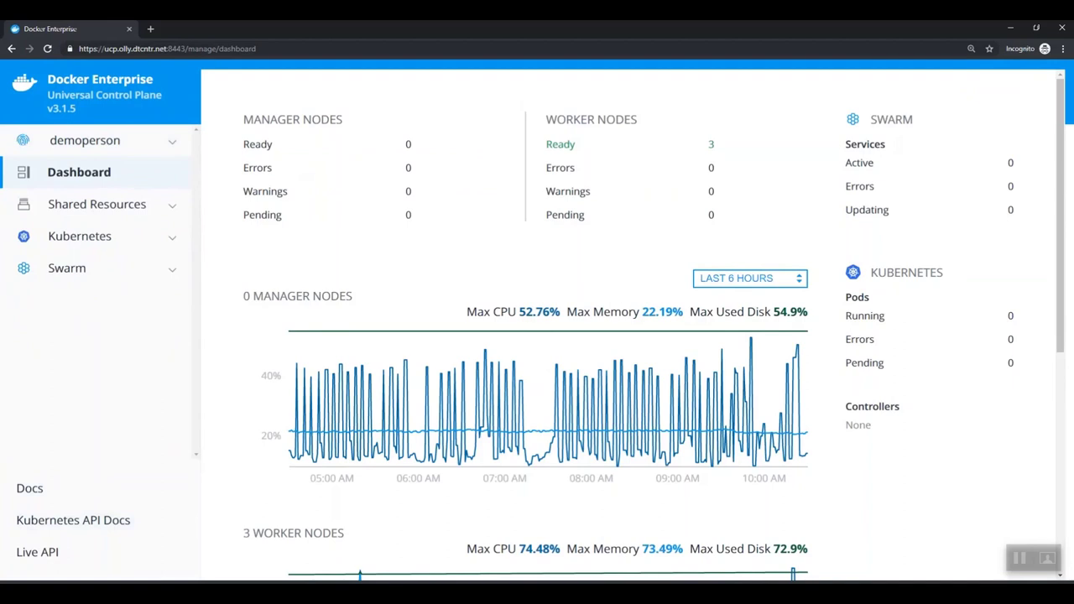
mouse_move(155, 594)
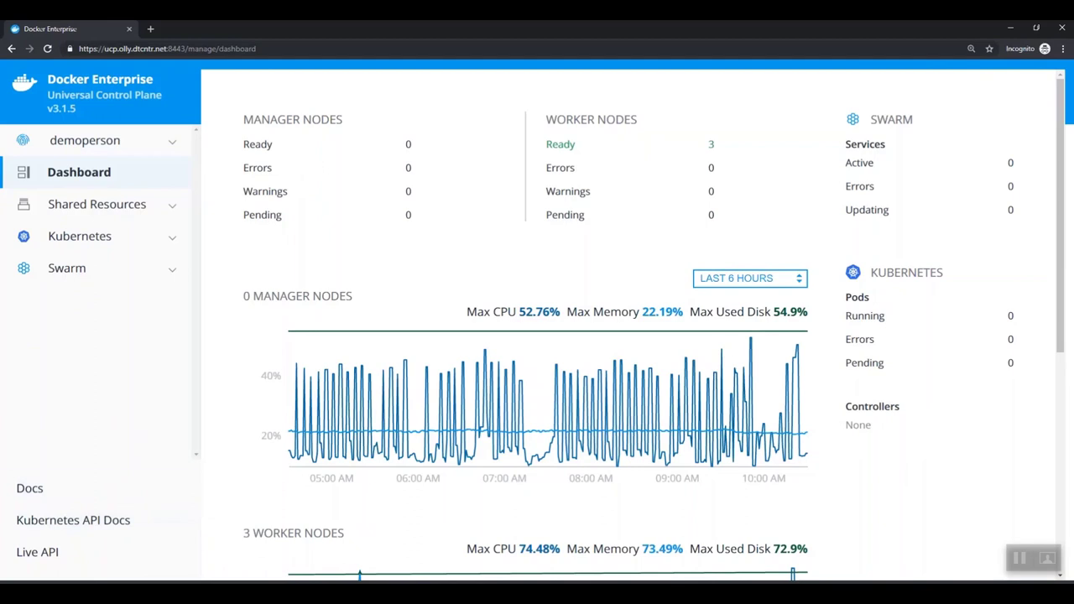
Step: Move the downloaded client bundle zip from ~/dwnld into the current folder
click(180, 558)
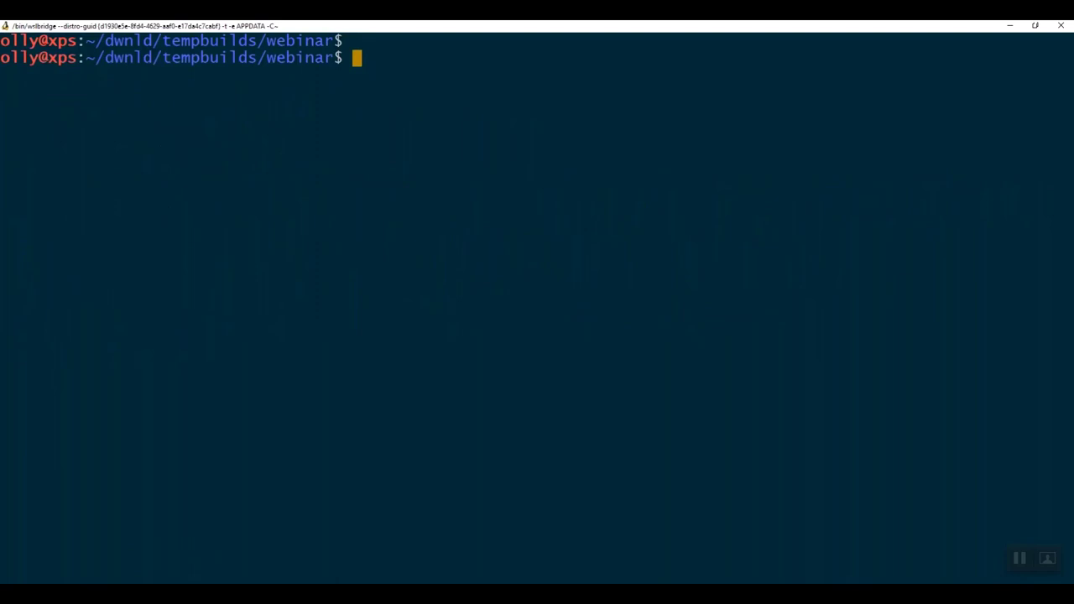
text(clear)
key(Return)
text(mv ~/dw)
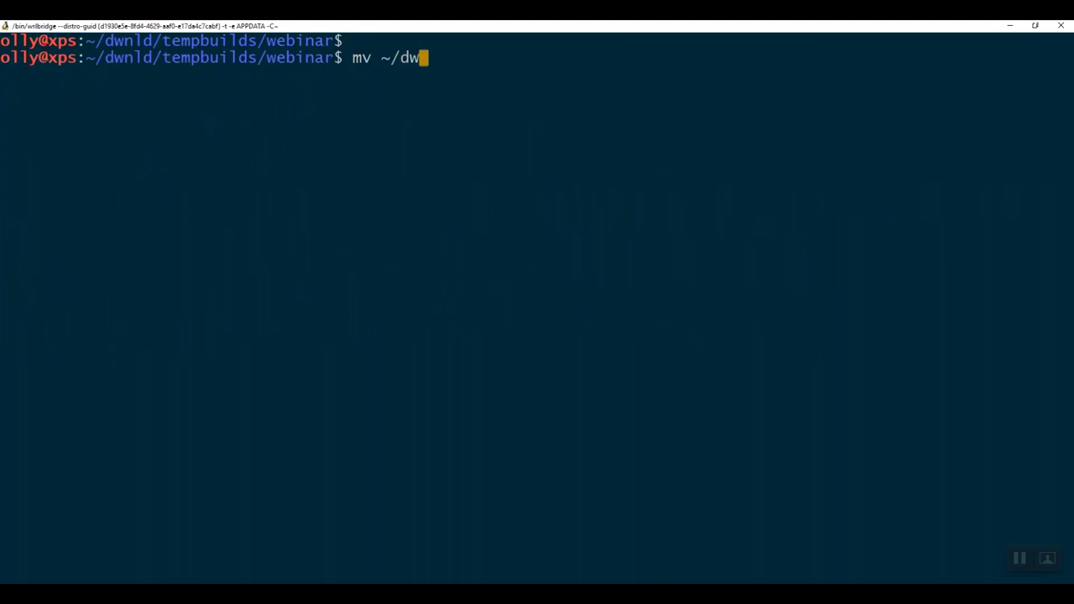
text(nld/uc)
key(Tab)
text(de)
key(Tab)
text(.)
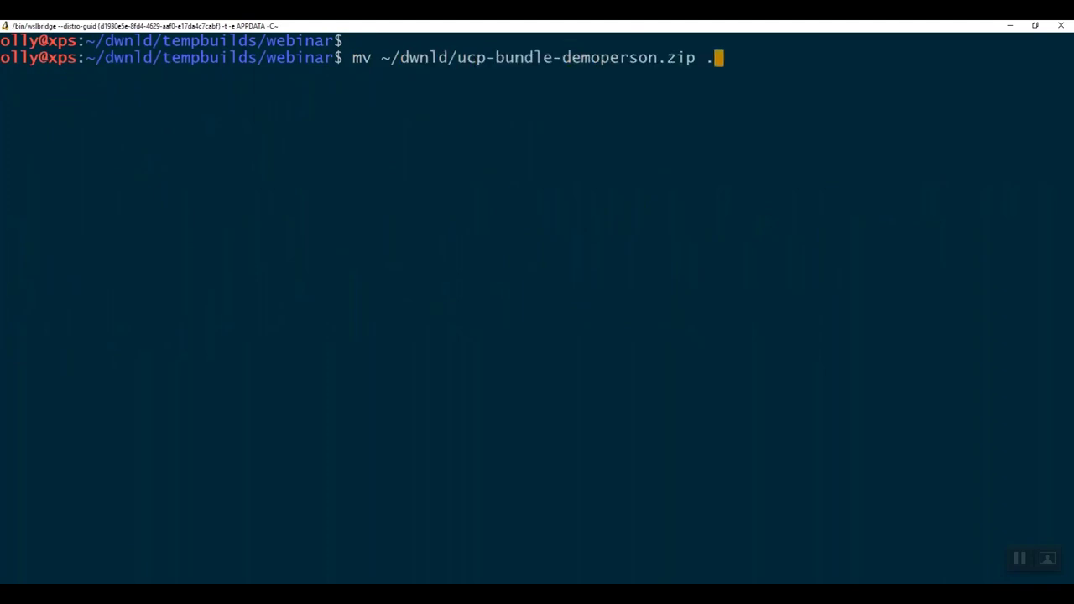
key(Return)
Step: Unzip the client bundle and list the extracted files, including key.pem
text(clear)
key(Return)
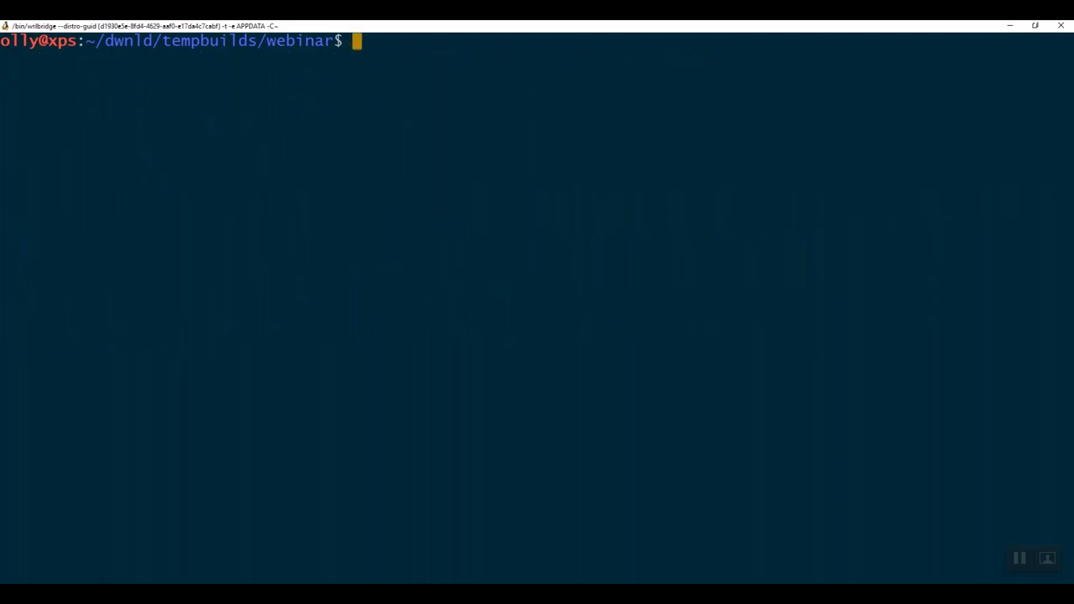
text(ls)
key(Return)
text(unzip uc)
key(Tab)
key(Return)
text(clear)
key(Return)
key(Return)
text(ls -l)
key(Return)
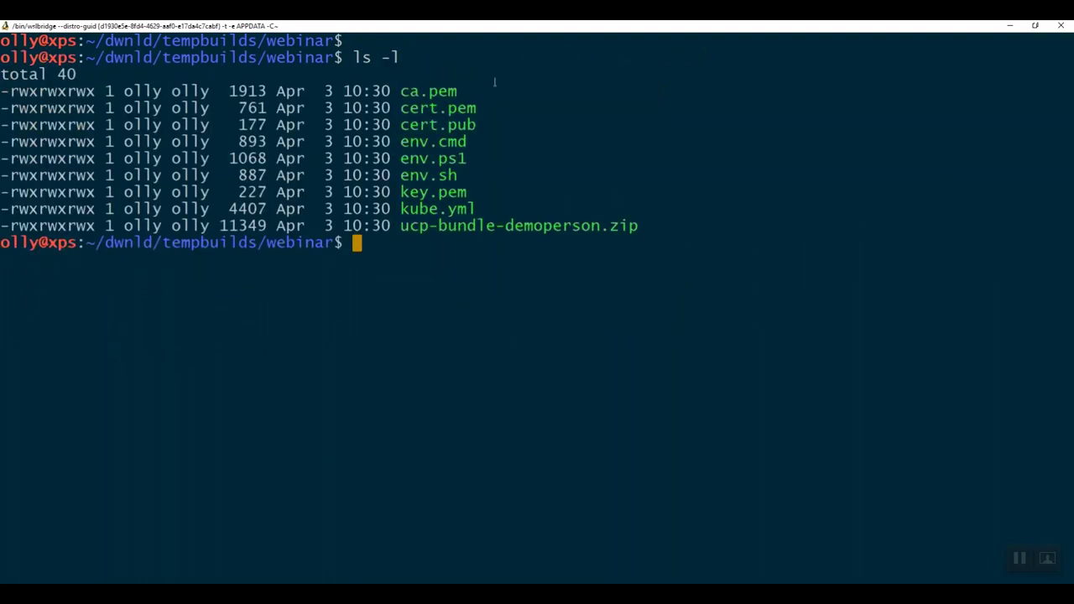
drag(404, 194, 463, 195)
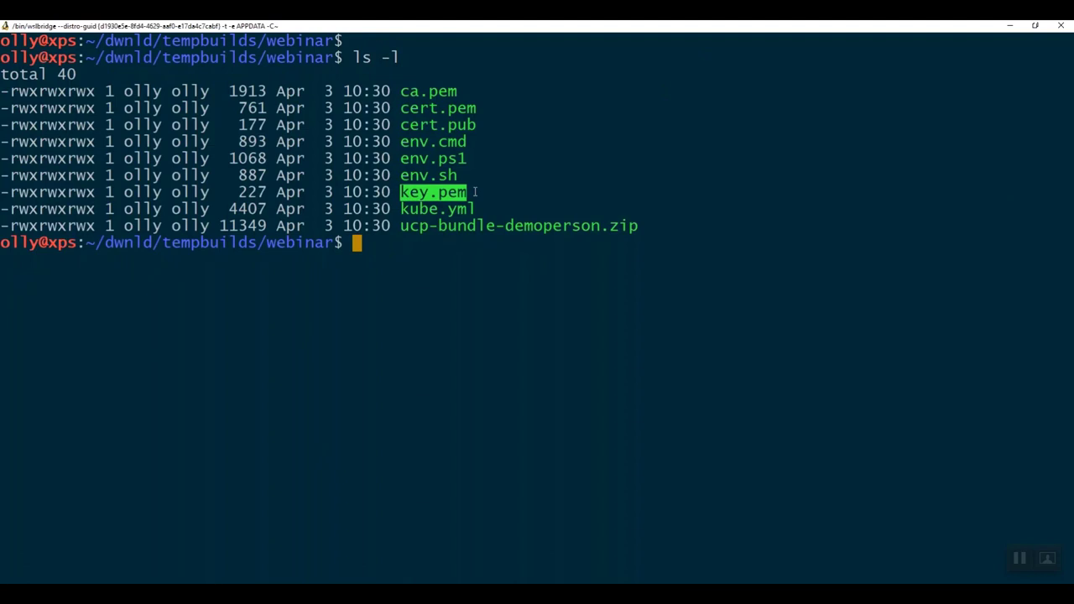
click(434, 243)
Step: Run kubectl --kubeconfig=kube.yml get nodes, listing 5 Ready nodes
text(kubec)
key(BackSpace)
key(BackSpace)
key(BackSpace)
key(BackSpace)
key(BackSpace)
text(clear)
key(BackSpace)
key(BackSpace)
key(BackSpace)
key(BackSpace)
key(BackSpace)
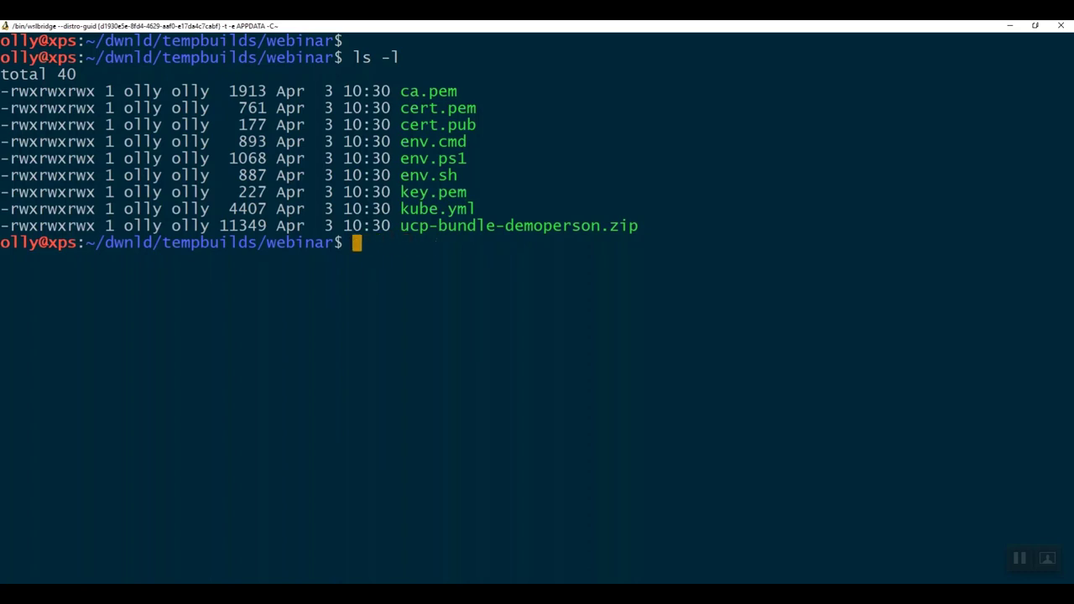
key(Return)
key(Return)
text(kubectl --kubeconfig)
key(BackSpace)
text(=kube.yml)
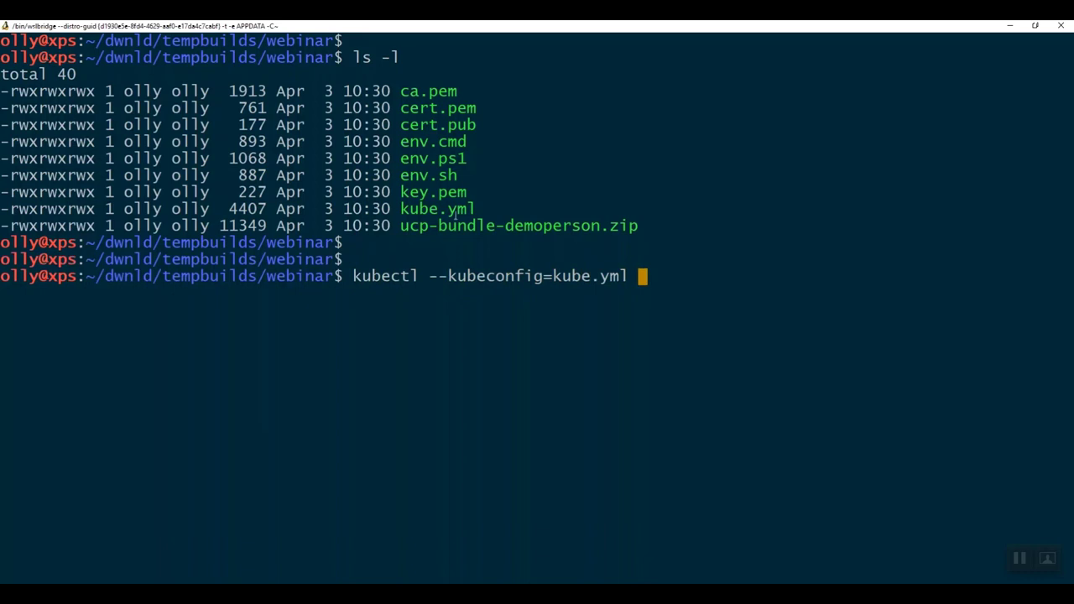
double_click(455, 210)
double_click(662, 279)
click(662, 278)
key(Escape)
text(get nodes)
key(Return)
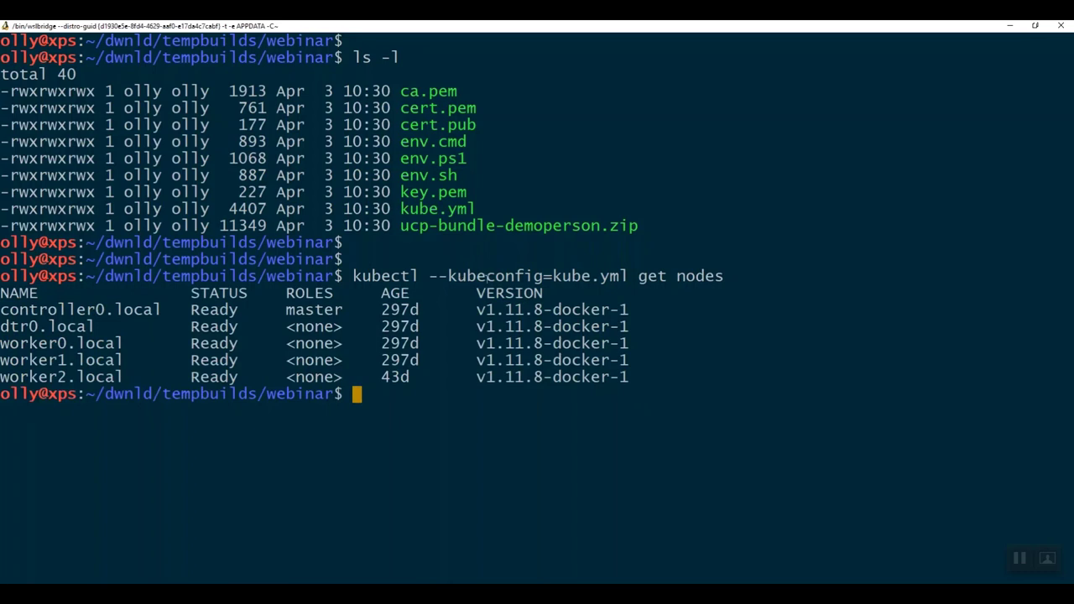
Step: Rerun the command as get pods, which is denied for the default namespace
key(Up)
key(BackSpace)
key(BackSpace)
key(BackSpace)
key(BackSpace)
key(BackSpace)
text(pods)
key(Return)
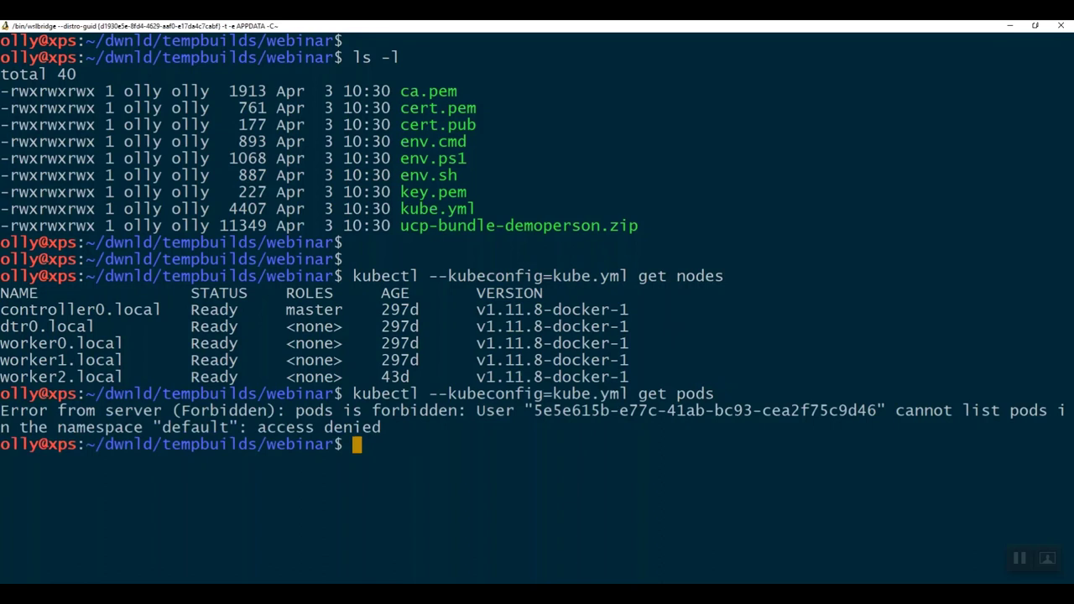
Step: Start a new role binding from Access Control > Grants
mouse_move(90, 591)
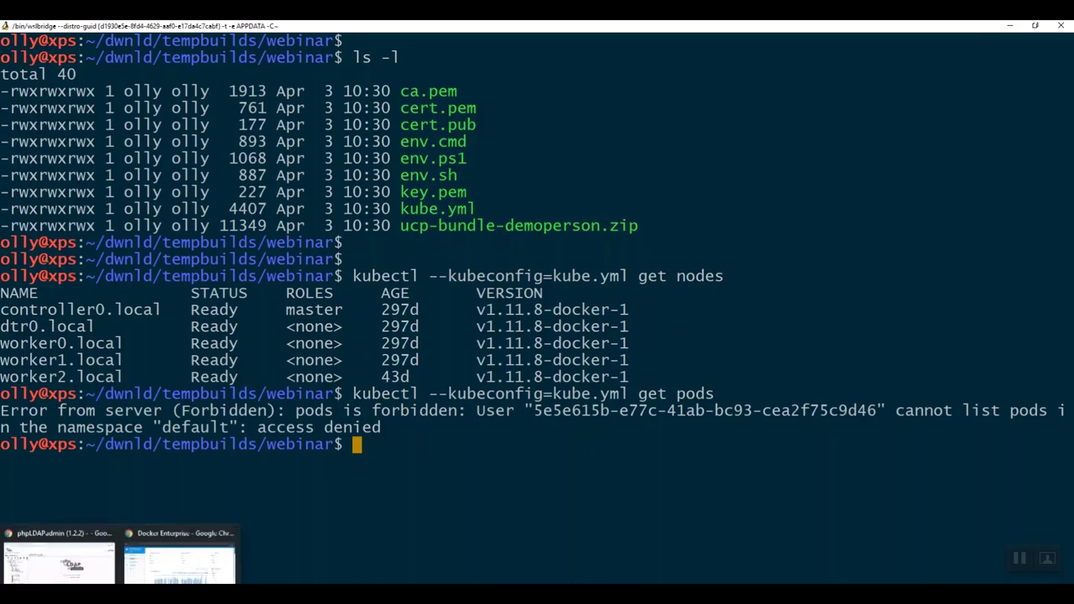
click(92, 580)
click(179, 30)
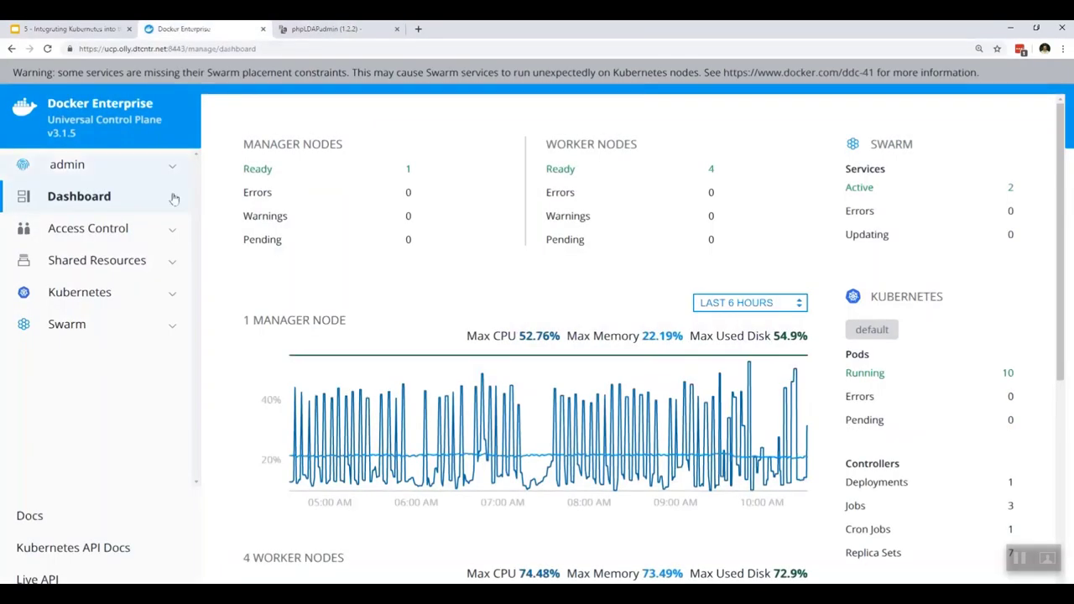
click(143, 233)
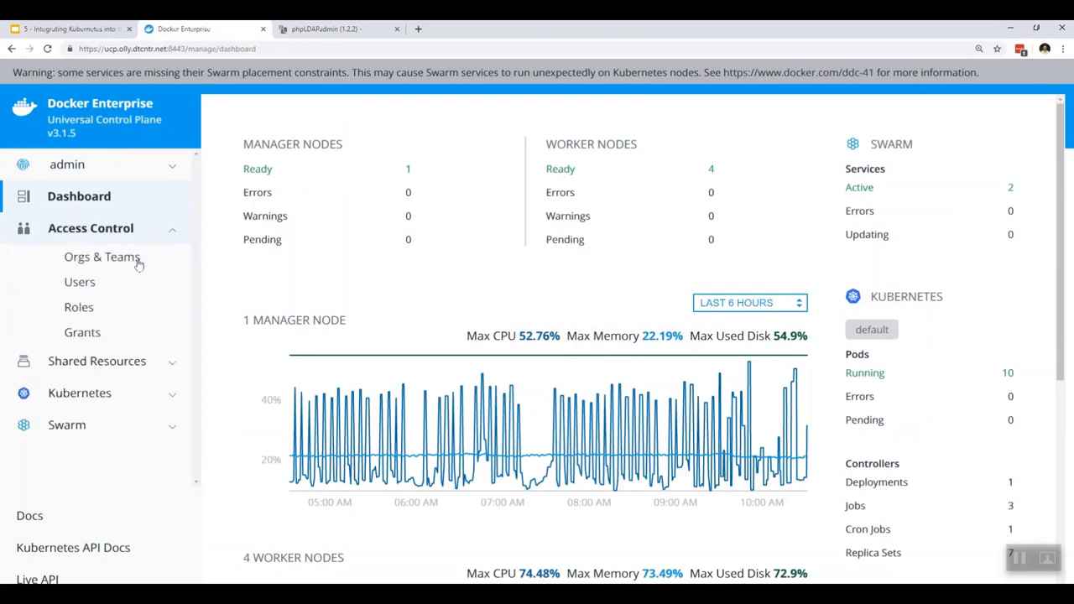
click(82, 333)
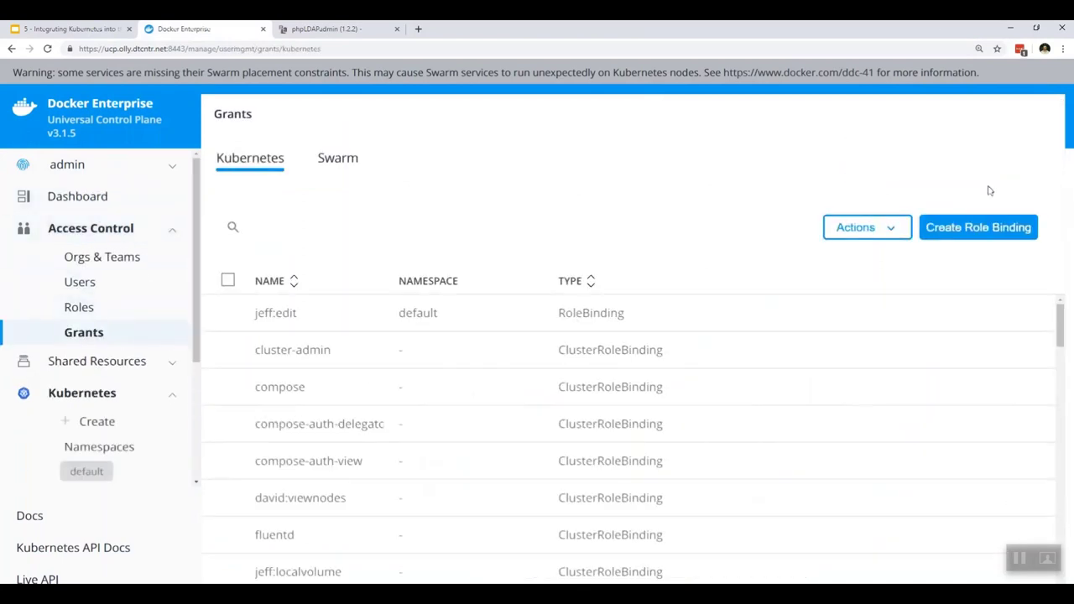
click(972, 241)
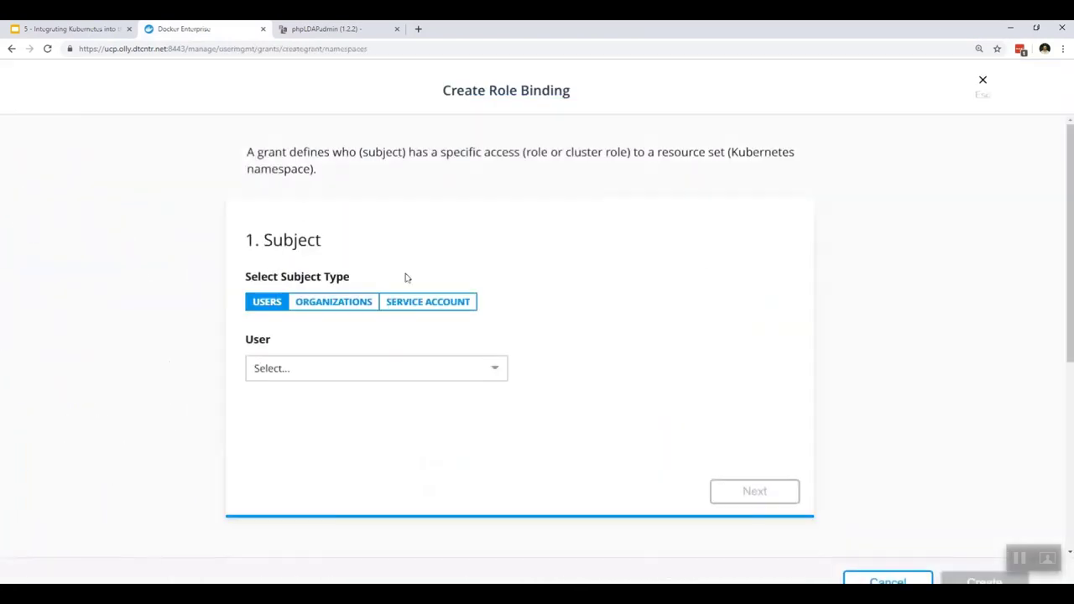
scroll(352, 230, down, 2)
scroll(360, 254, up, 1)
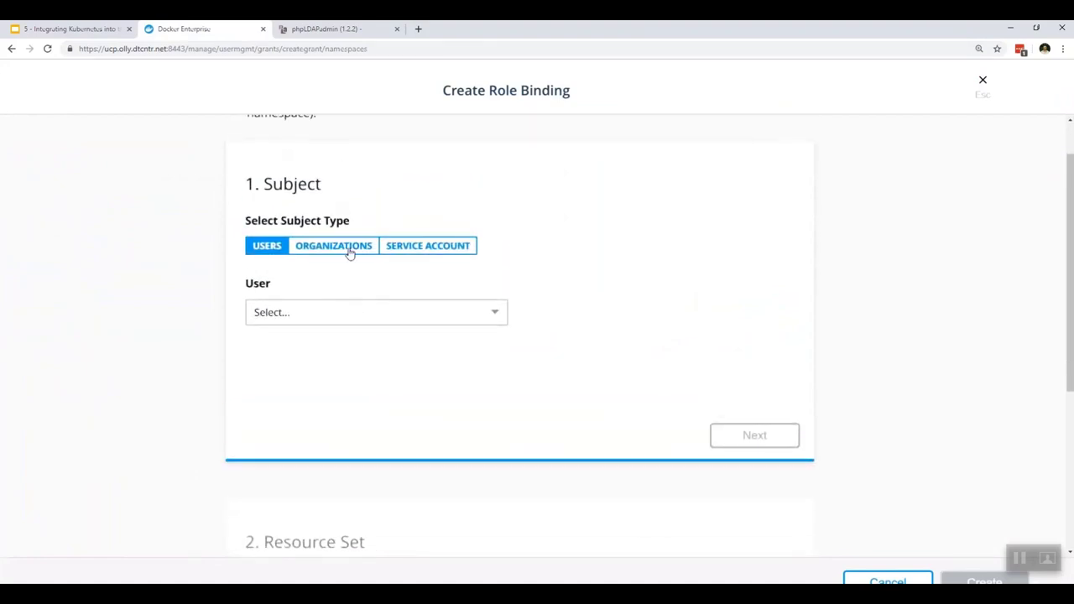
Step: Set the subject to Organizations, organization mycompany, team Developers
click(351, 251)
click(337, 312)
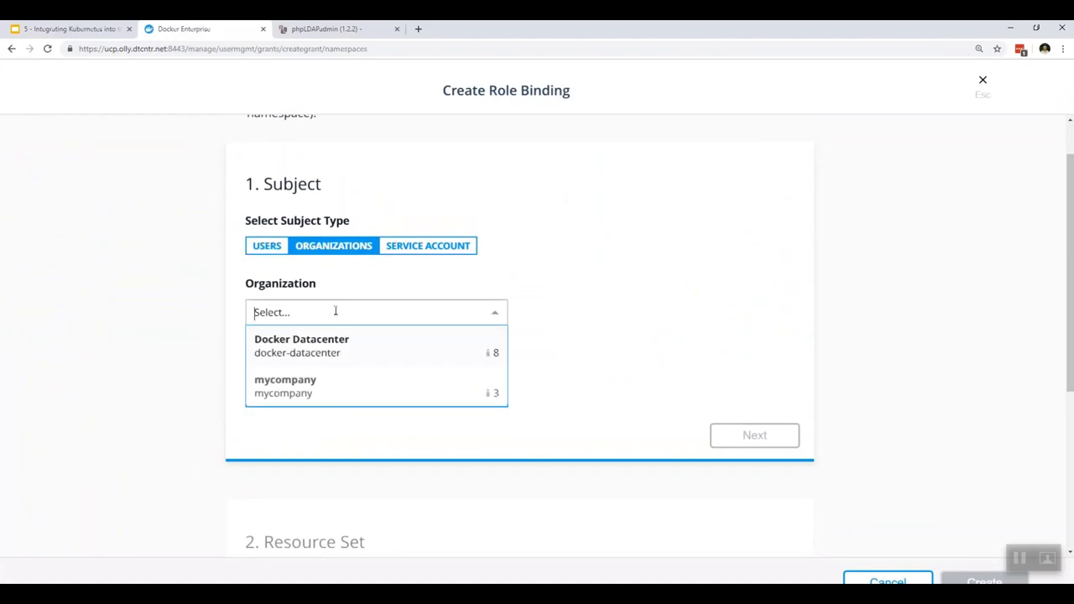
click(358, 386)
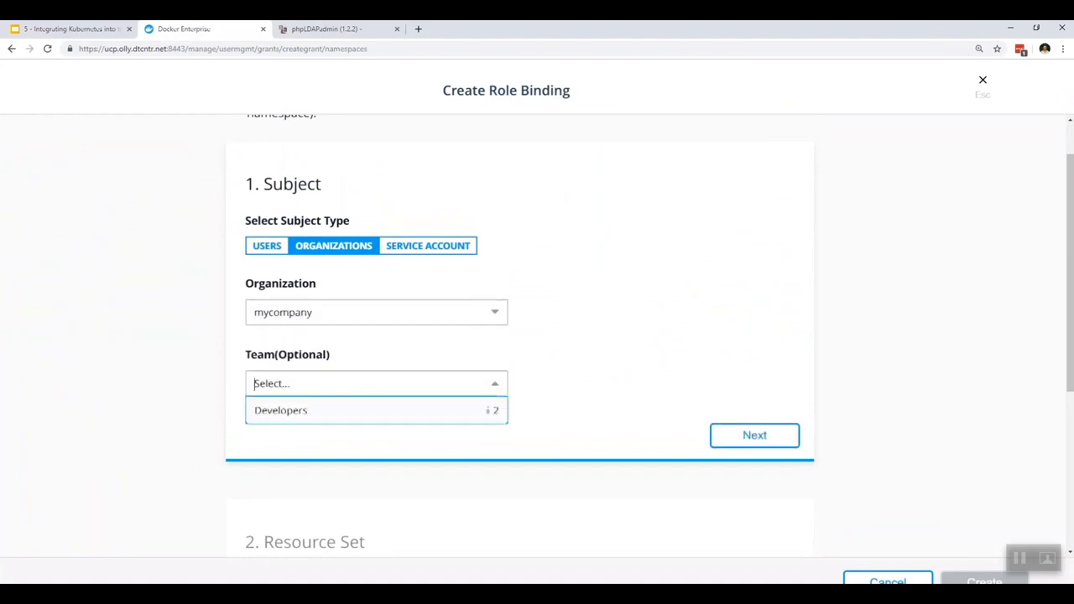
click(281, 411)
scroll(506, 286, down, 2)
scroll(324, 290, up, 1)
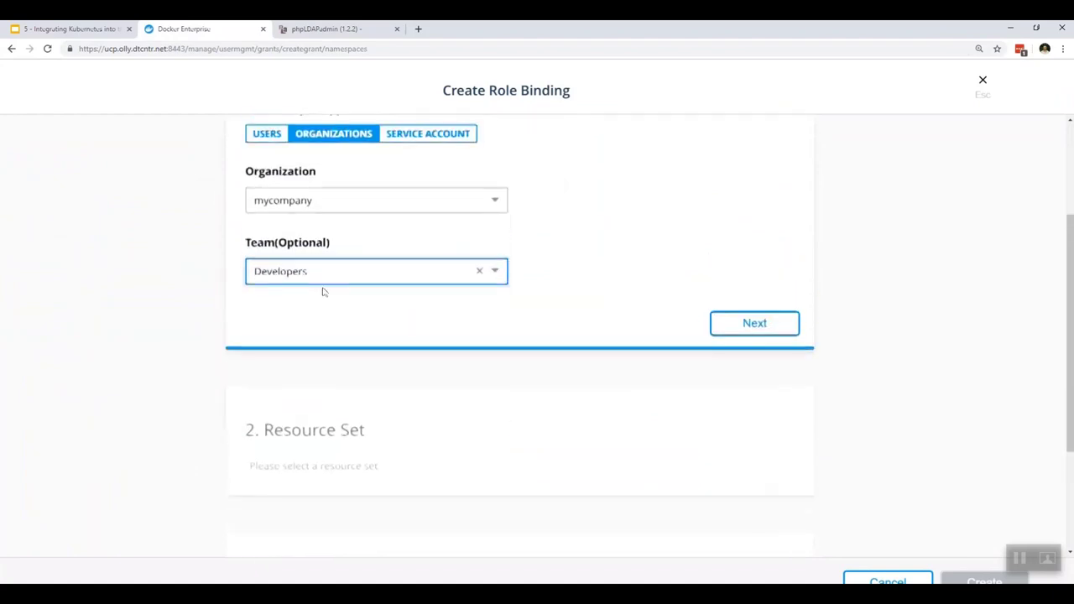
Step: Check the members of the cn=developers group in phpLDAPadmin
click(330, 29)
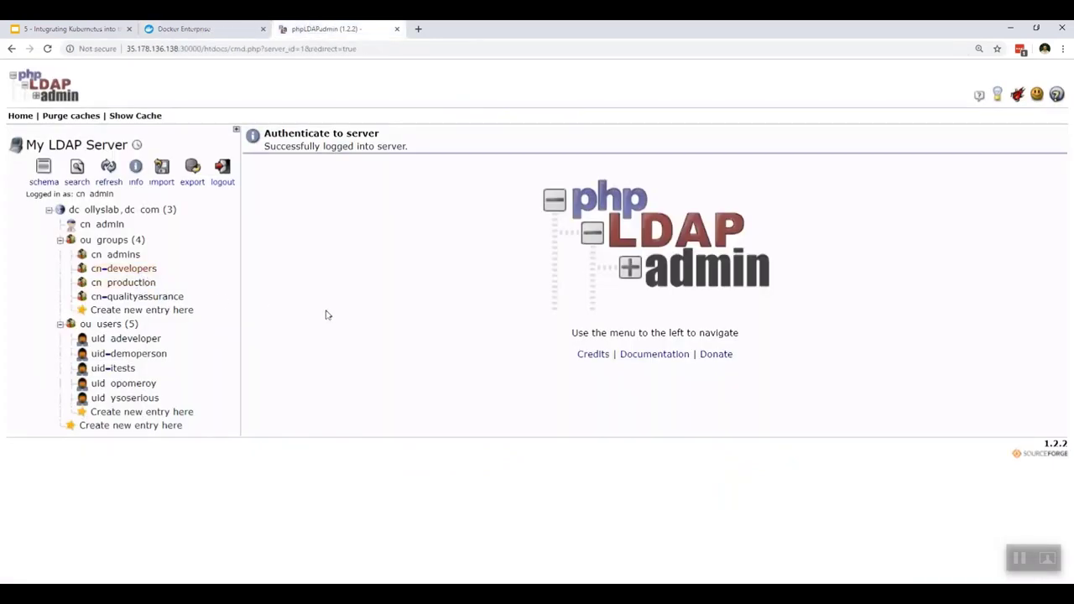
click(99, 271)
scroll(328, 297, down, 5)
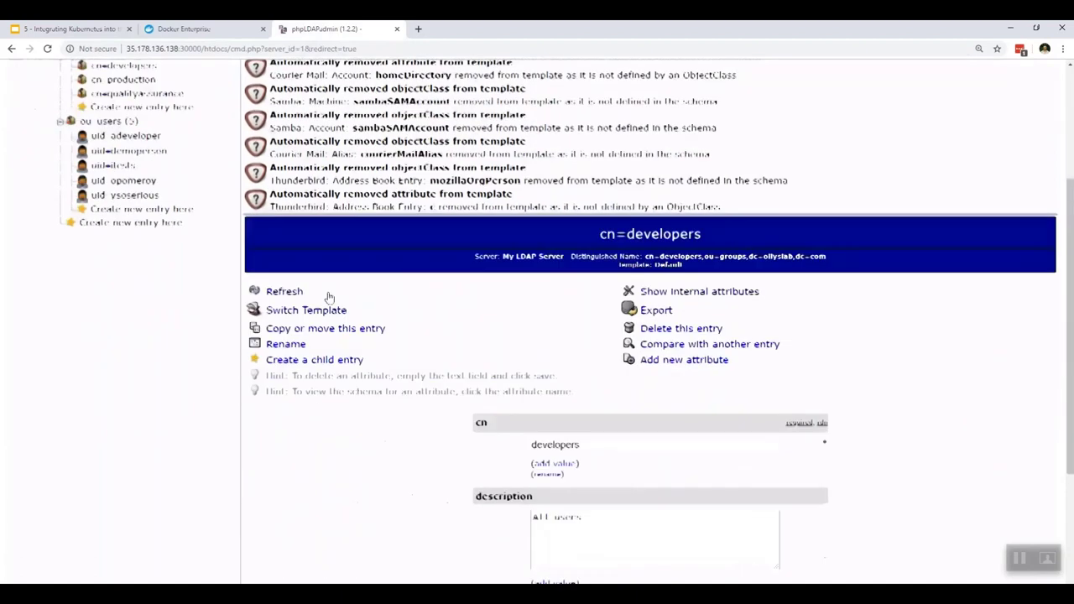
triple_click(660, 429)
click(324, 400)
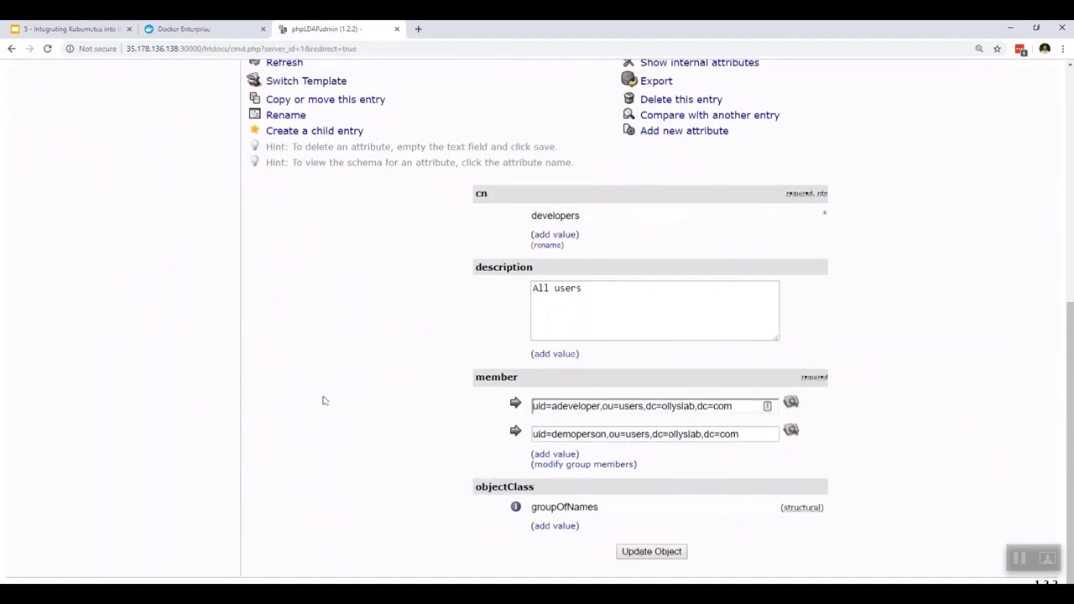
click(186, 29)
Step: Confirm the Developers subject and keep the default namespace as the resource
click(746, 327)
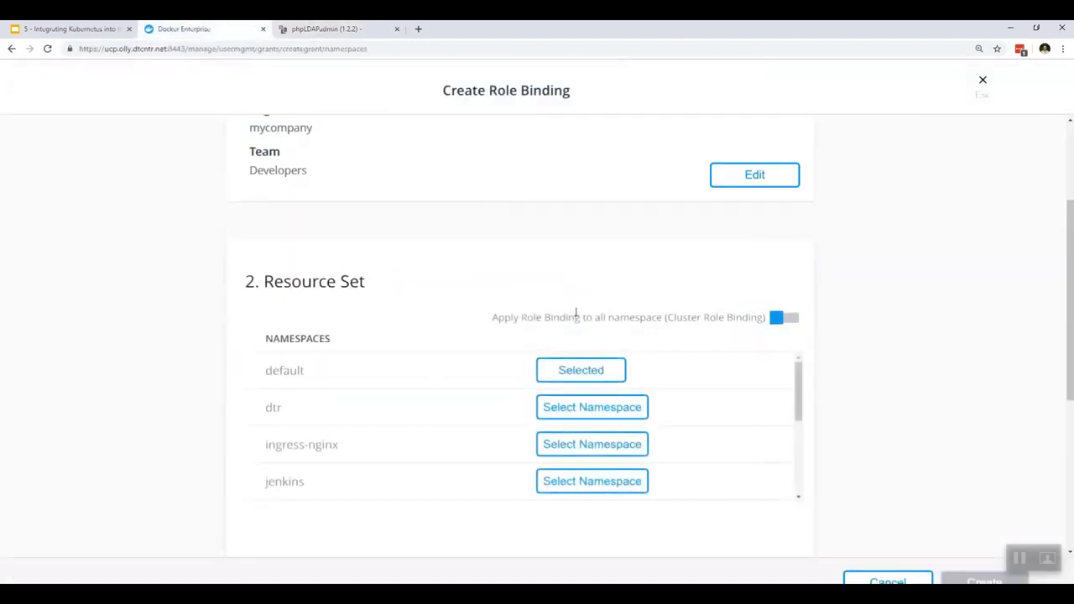
double_click(284, 370)
click(184, 368)
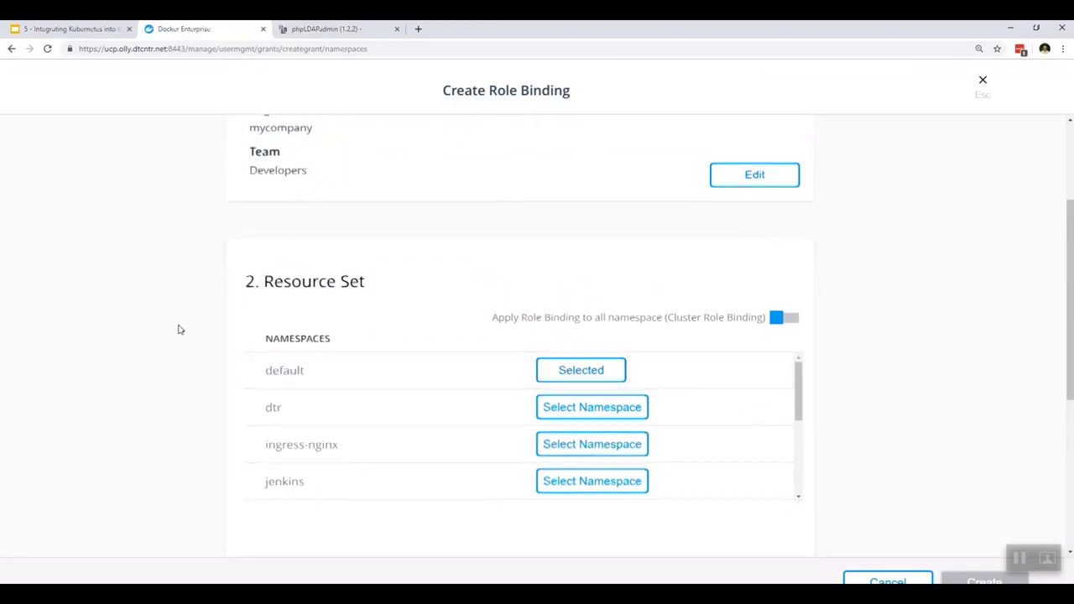
scroll(188, 306, down, 1)
scroll(189, 306, down, 1)
click(750, 503)
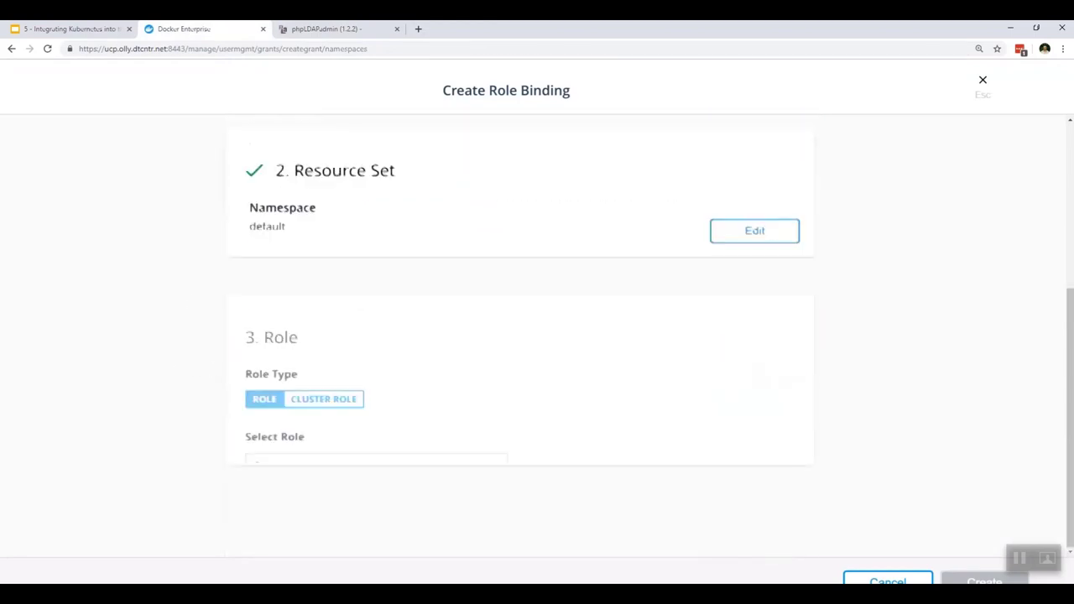
Step: Select the a-viewpods role for the binding
click(359, 464)
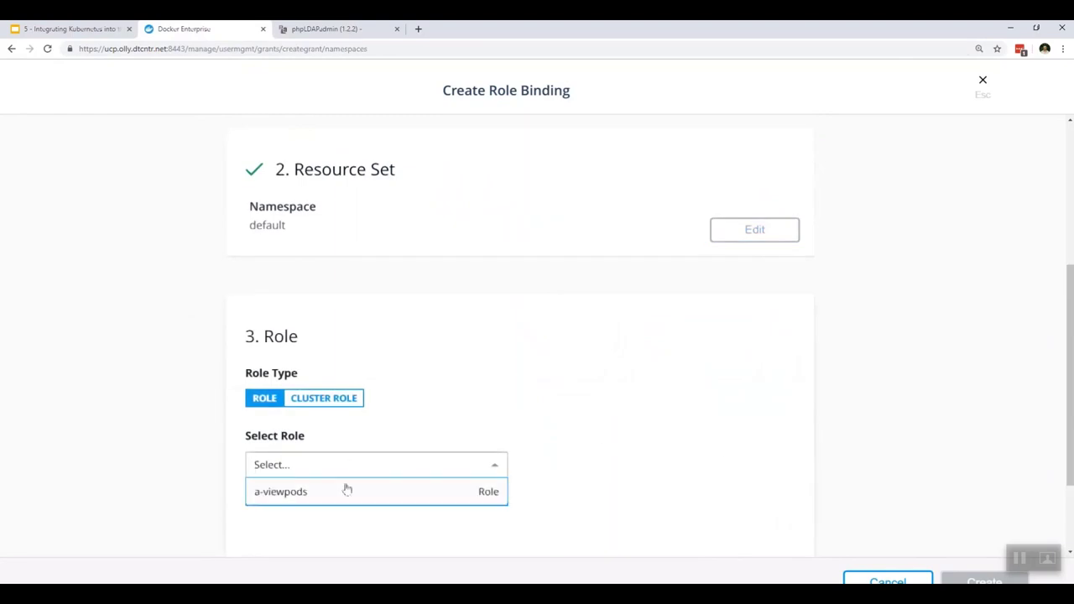
click(343, 492)
click(286, 467)
click(182, 425)
Step: Review the Developers team and default namespace, then create the role binding
scroll(197, 407, up, 3)
double_click(288, 336)
click(185, 348)
scroll(188, 351, down, 1)
scroll(188, 351, down, 2)
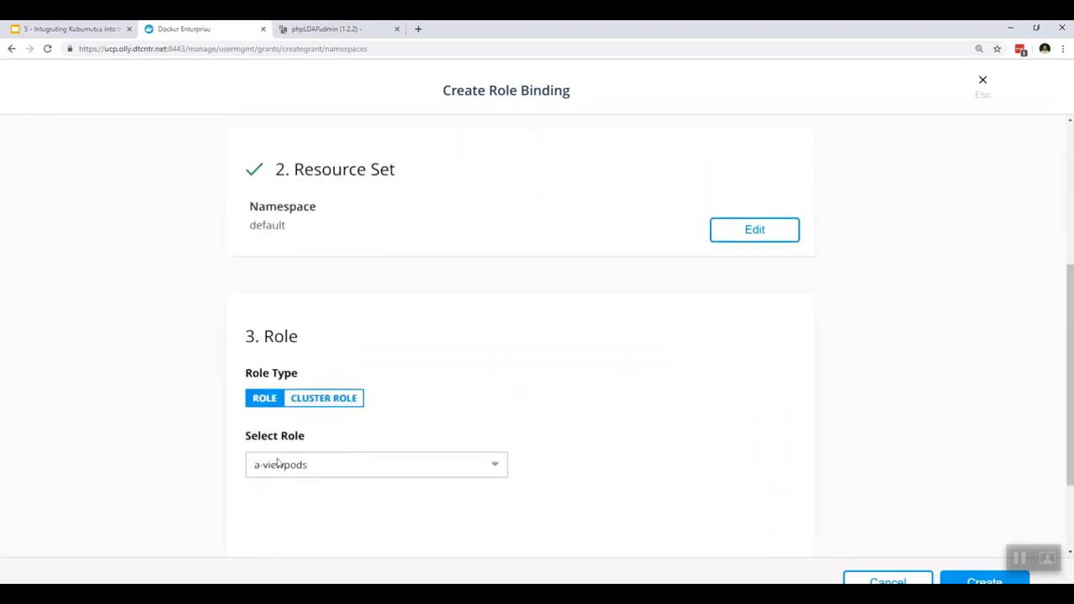
click(282, 228)
drag(289, 228, 137, 213)
click(149, 223)
click(986, 579)
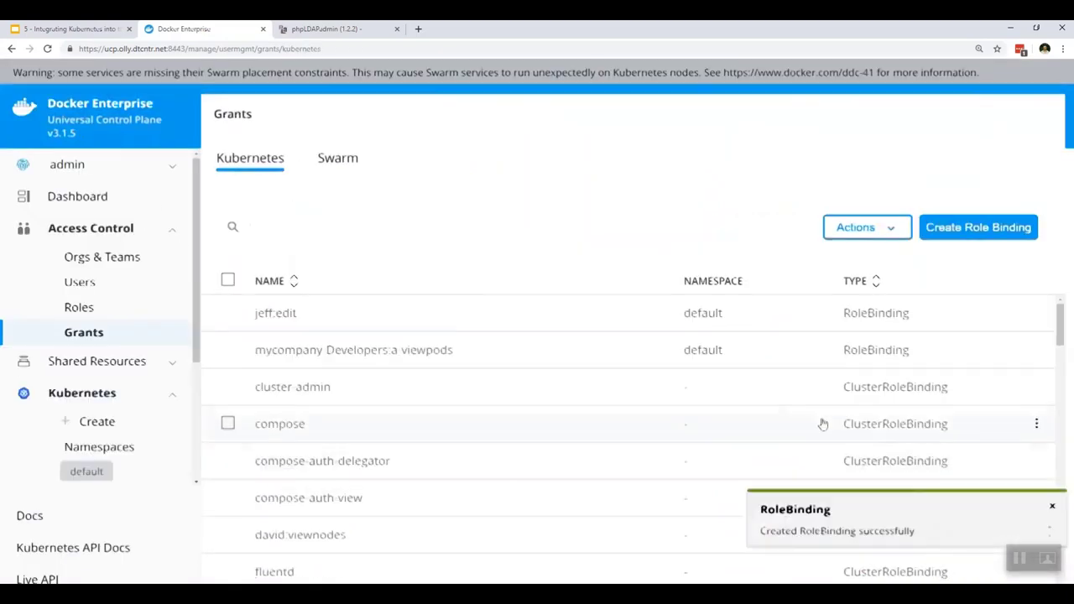
mouse_move(155, 594)
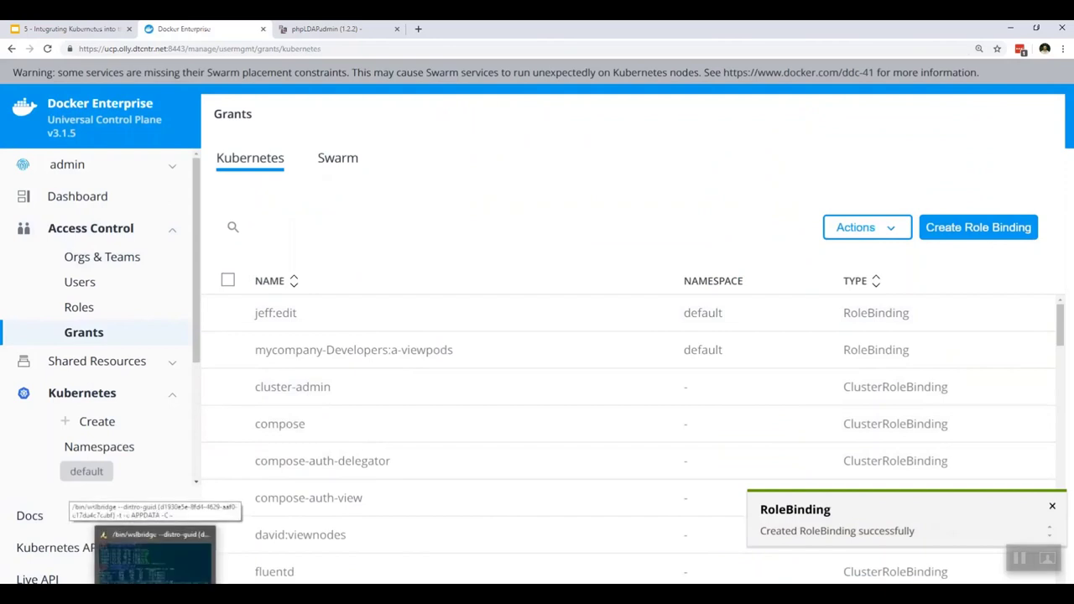
Step: Rerun kubectl --kubeconfig=kube.yml get pods, now listing the dockercondemo pods as Running
click(155, 558)
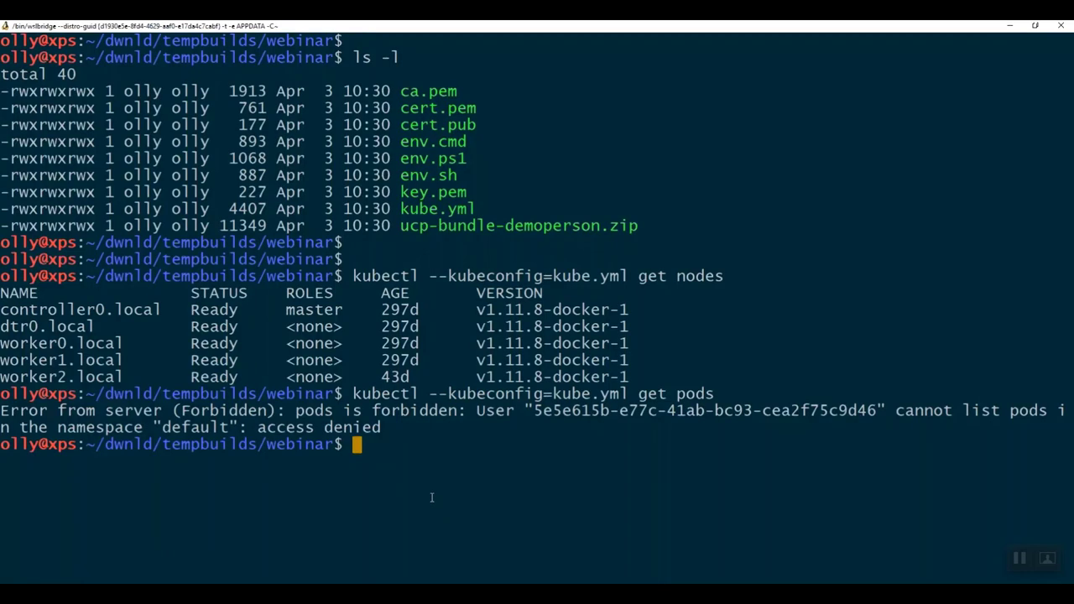
key(Up)
key(Return)
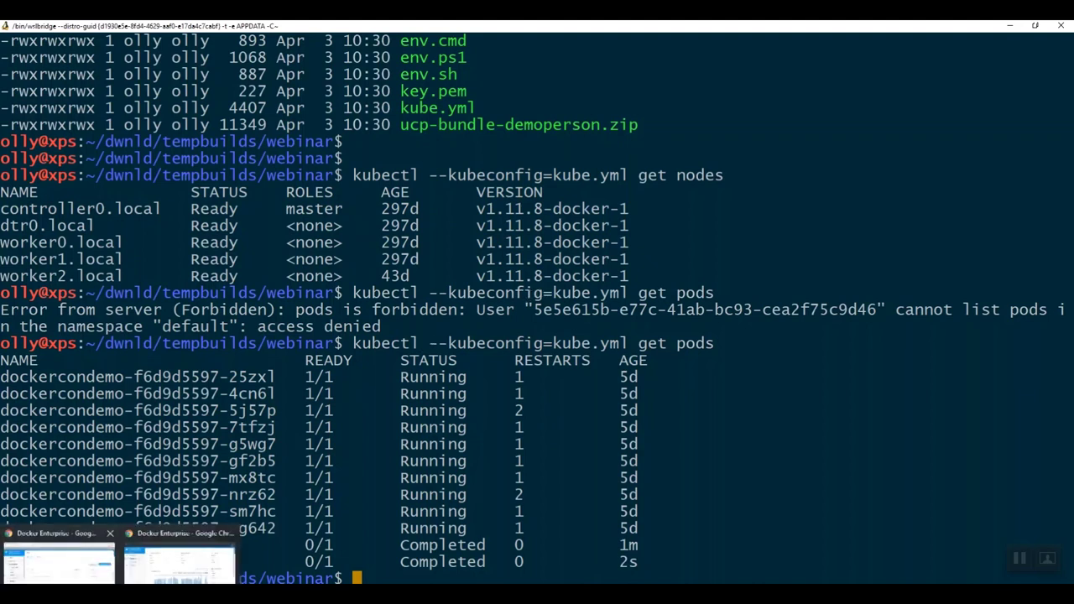
click(61, 558)
Step: Present the slide deck and advance to the Project Calico networking slide
click(85, 26)
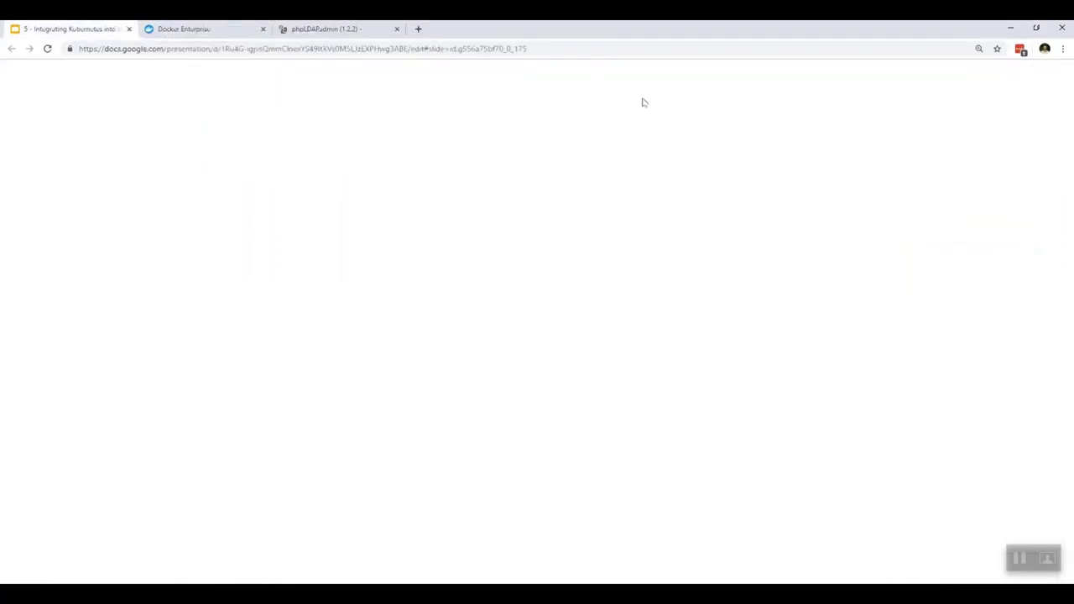
click(877, 86)
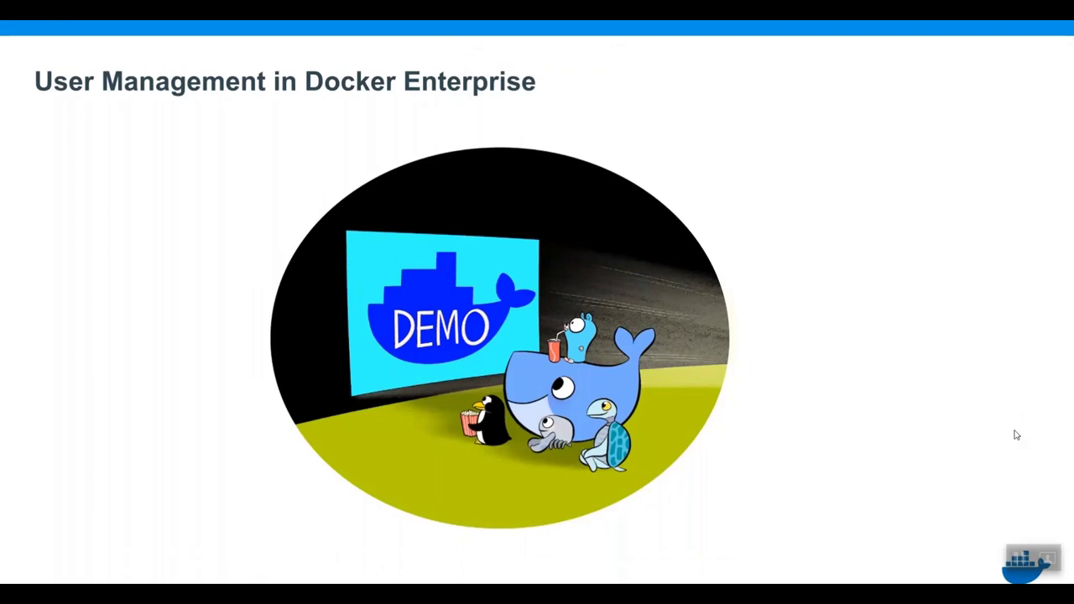
key(Right)
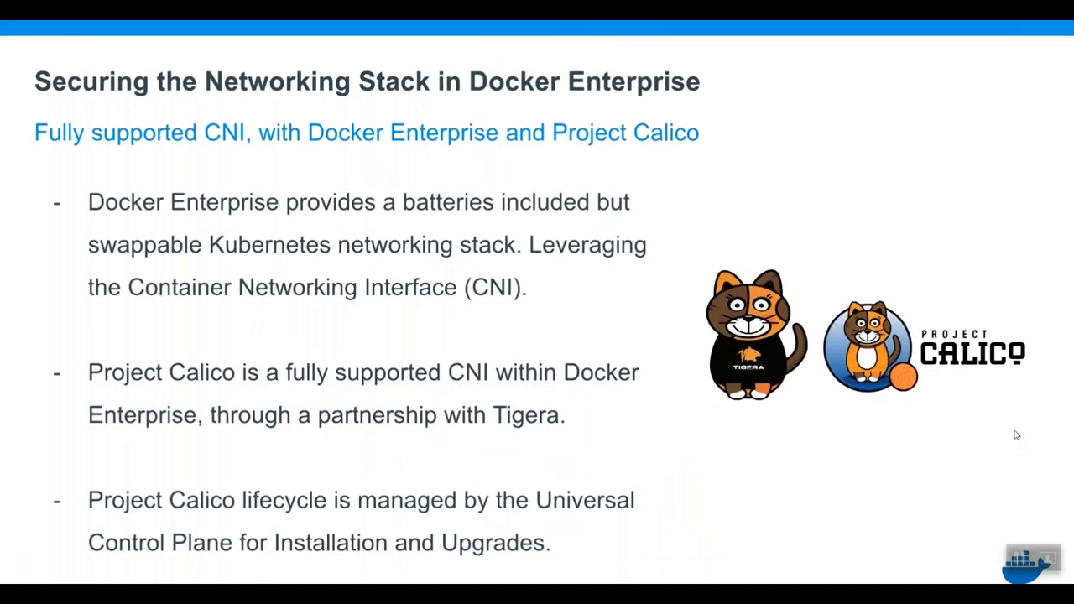